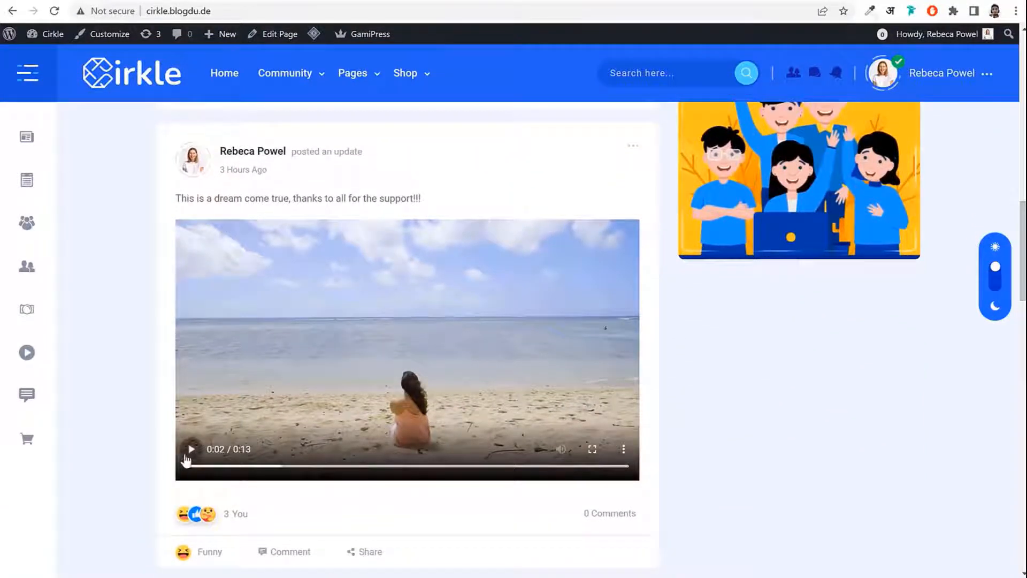
Play the beach video in the newsfeed for a few seconds, pause it, then scroll the feed.
left_click(185, 454)
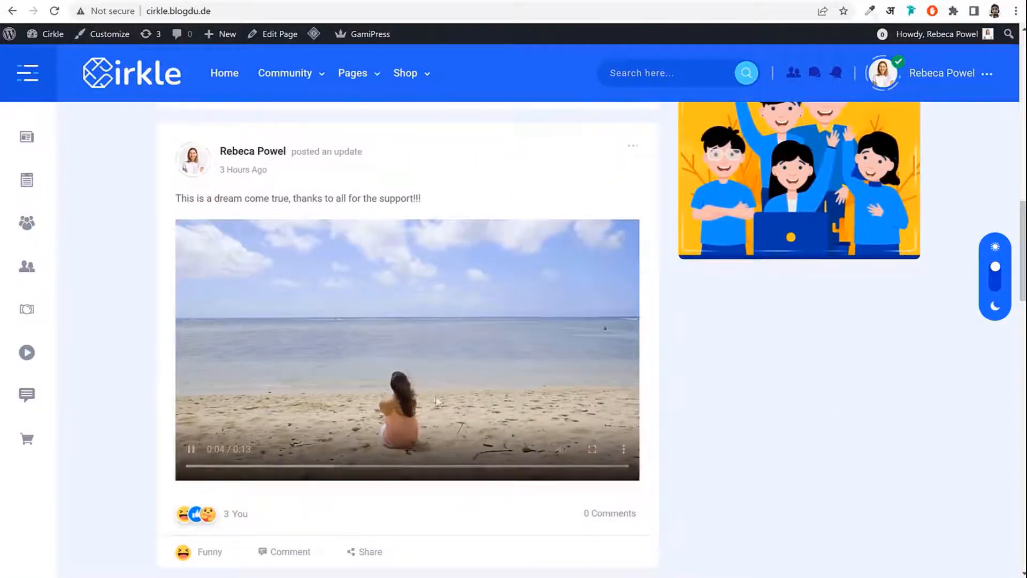
left_click(191, 449)
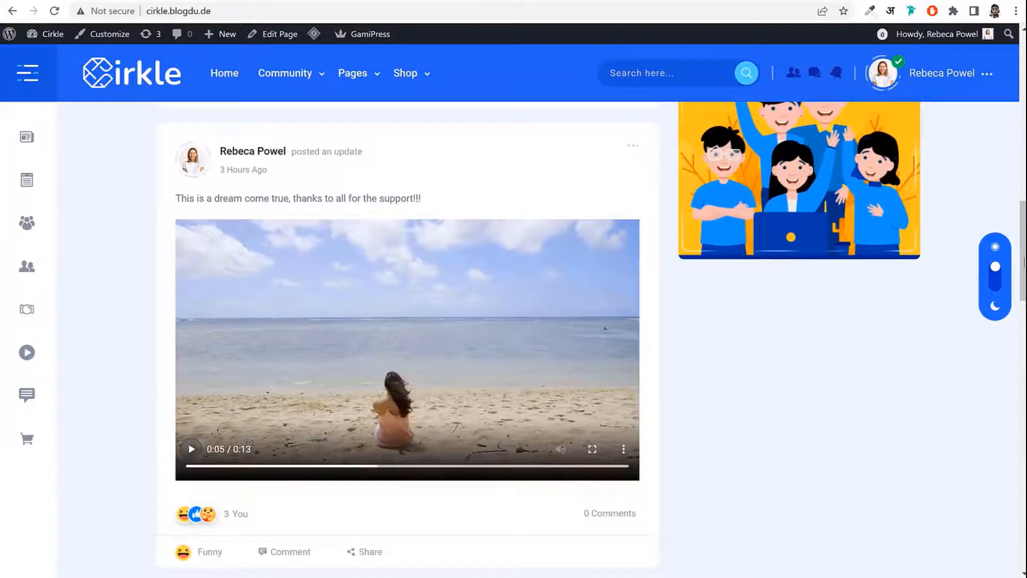
scroll(1021, 265, "down", 3)
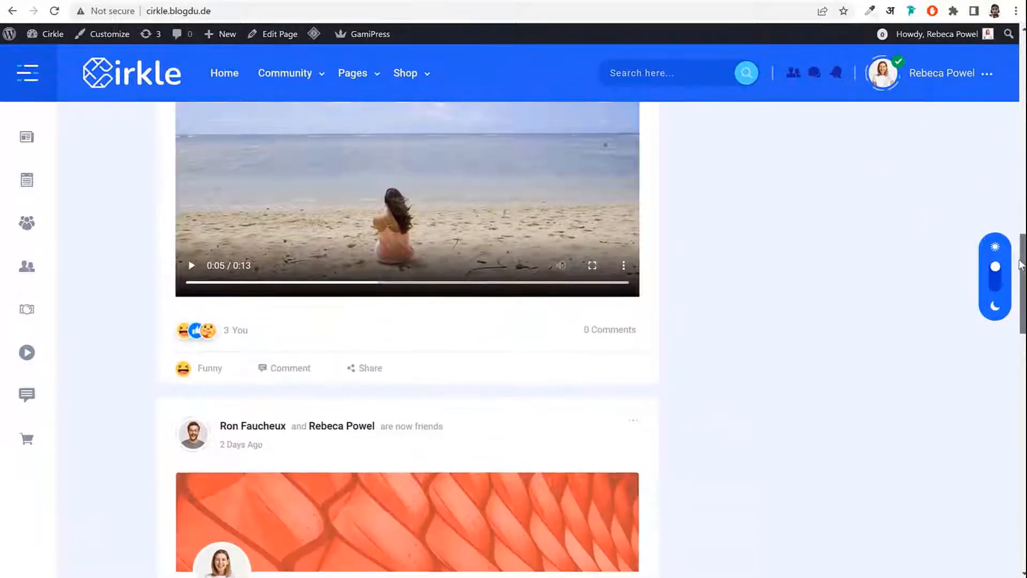
scroll(1021, 264, "down", 2)
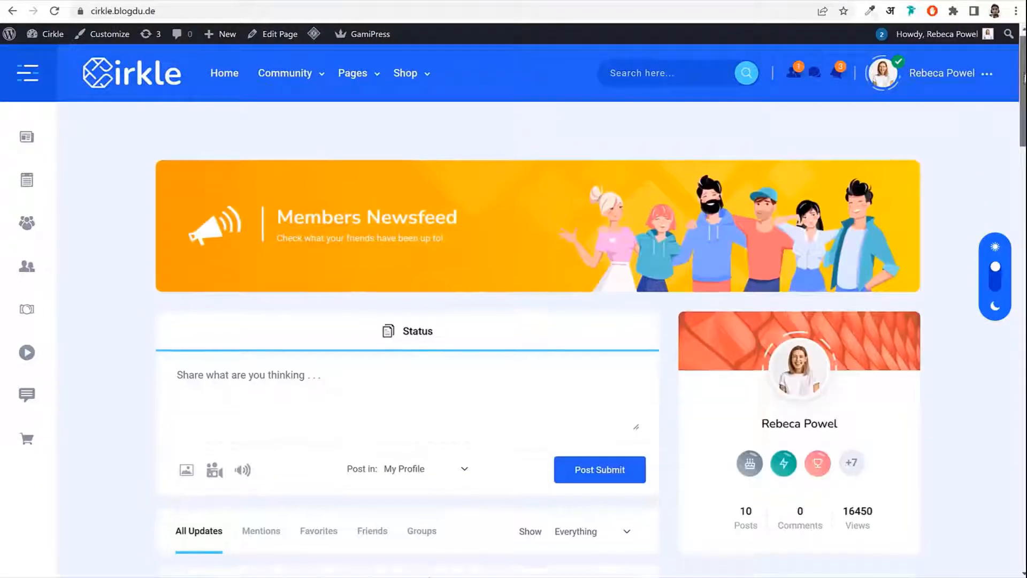
scroll(1023, 77, "down", 5)
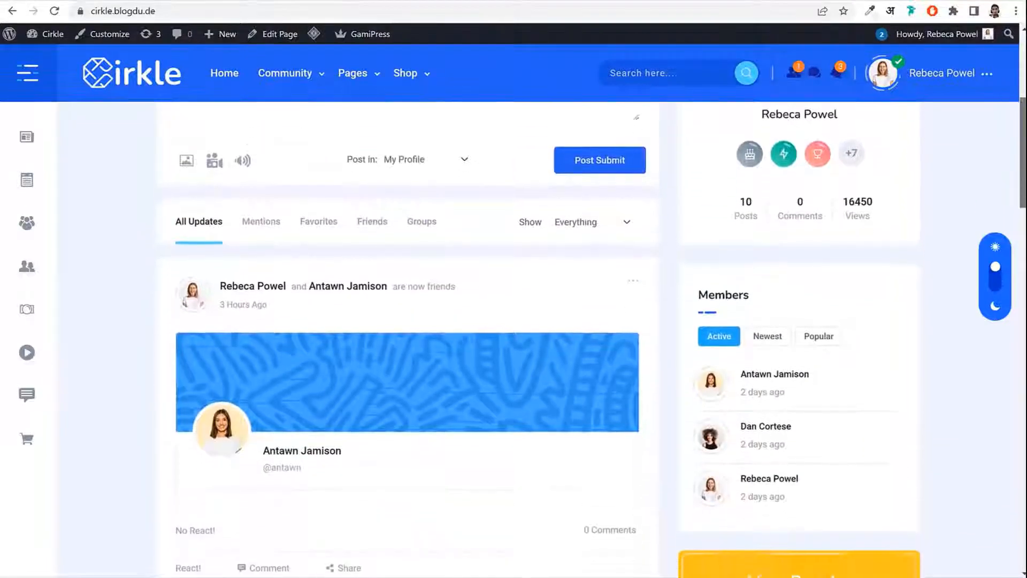
scroll(513, 321, "down", 3)
scroll(513, 321, "up", 6)
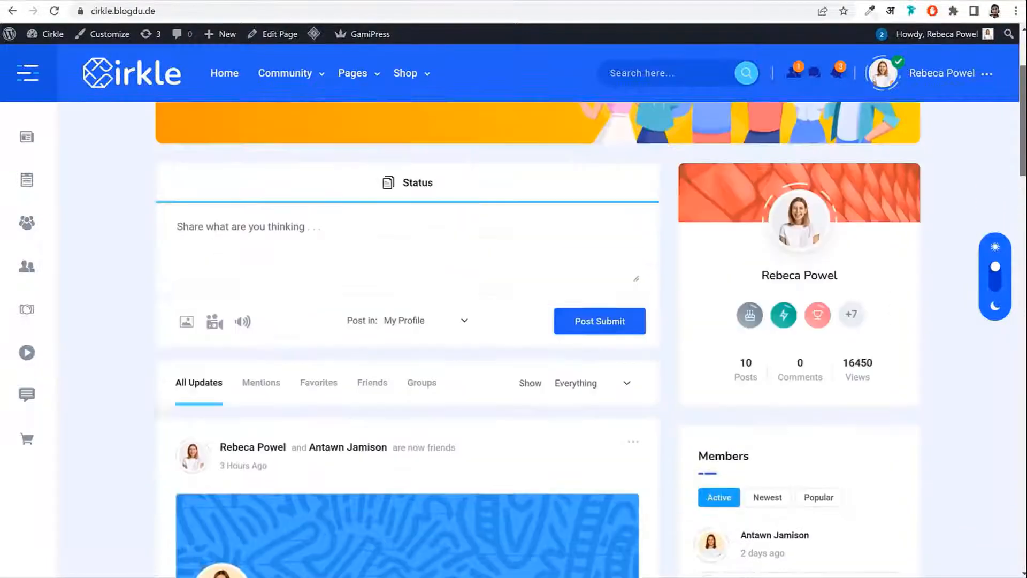
scroll(998, 75, "up", 3)
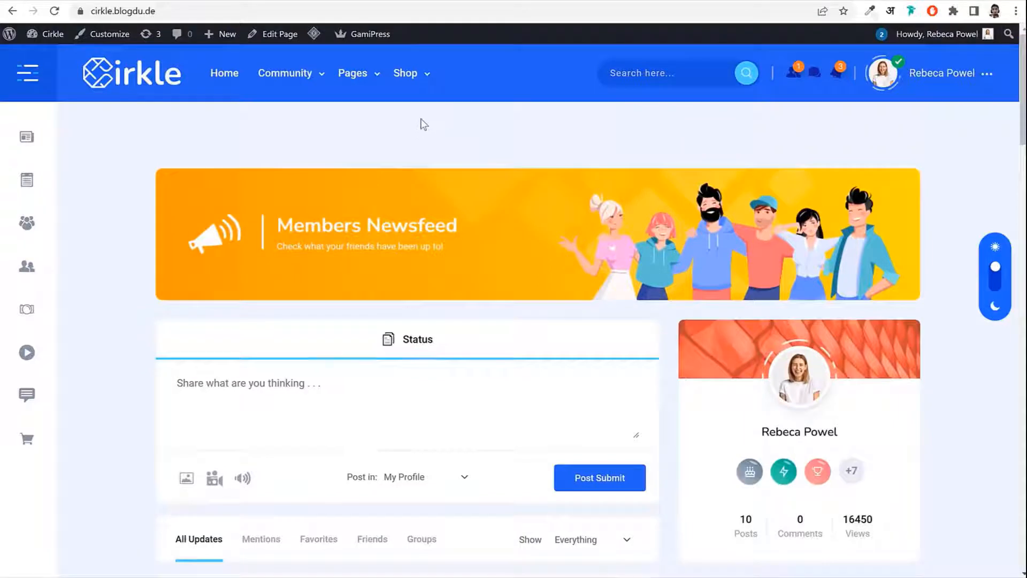
left_click(29, 76)
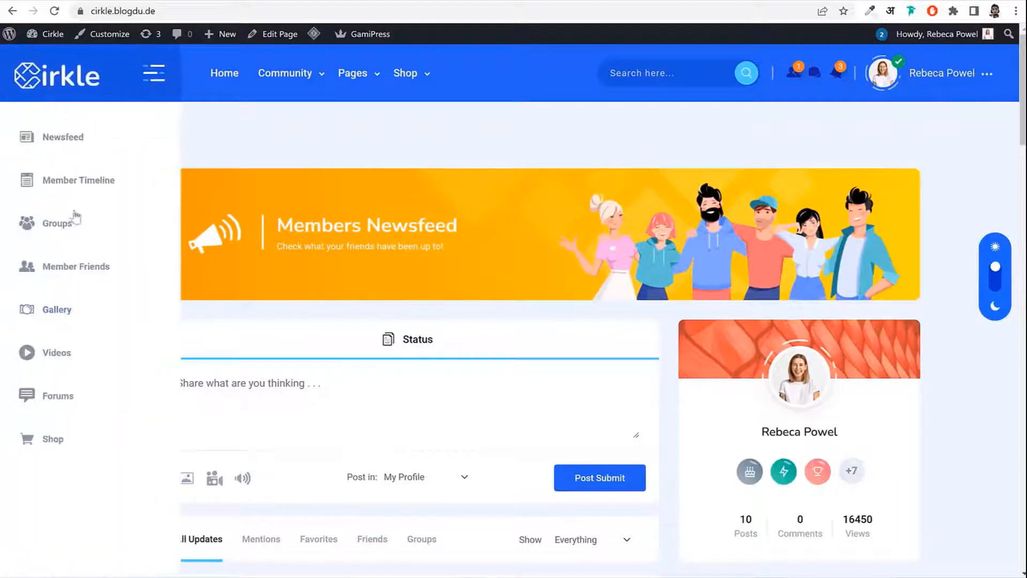
left_click(151, 75)
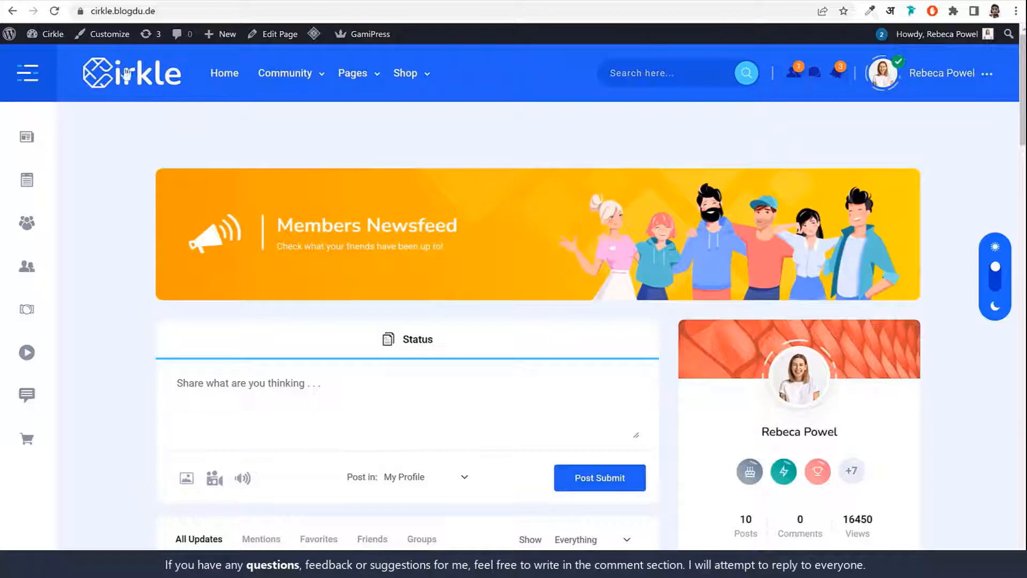
mouse_move(417, 76)
type("reb")
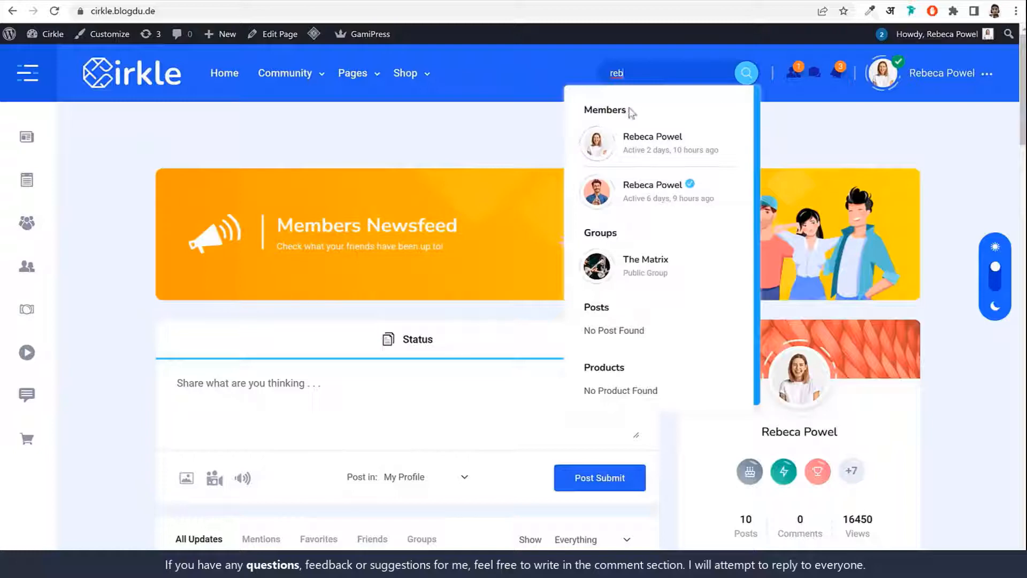
left_click_drag(629, 111, 589, 110)
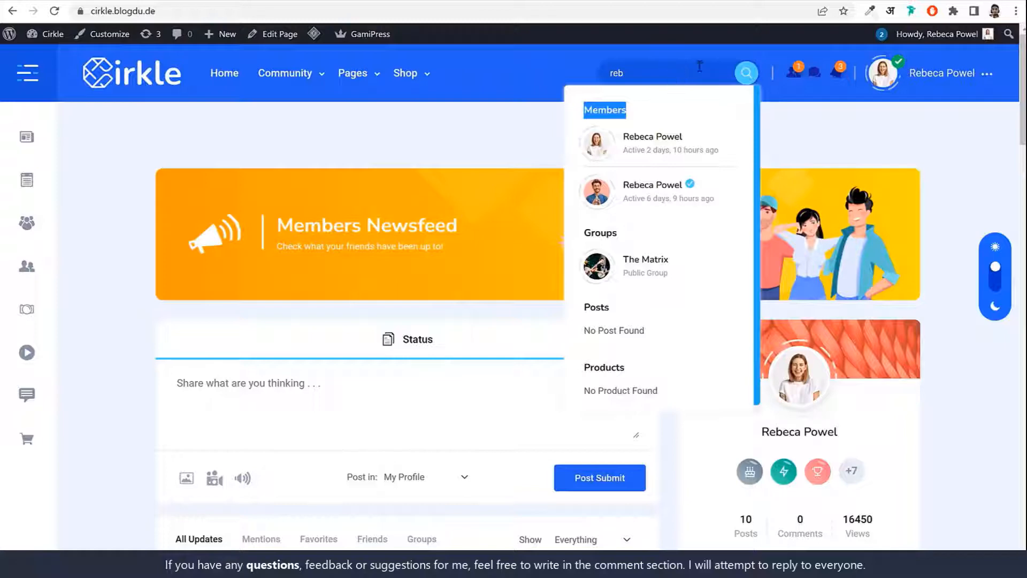
left_click(811, 114)
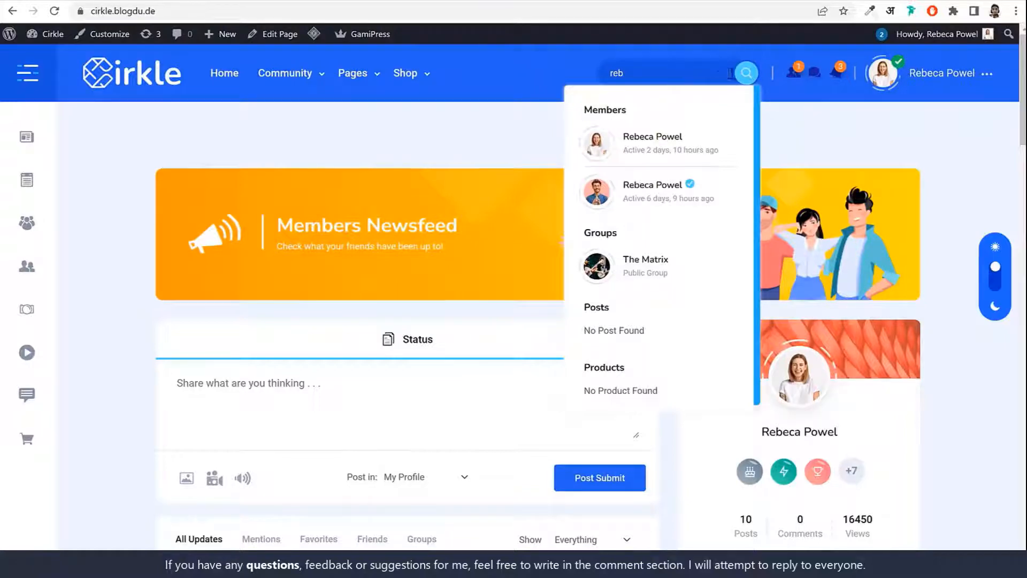
left_click(786, 121)
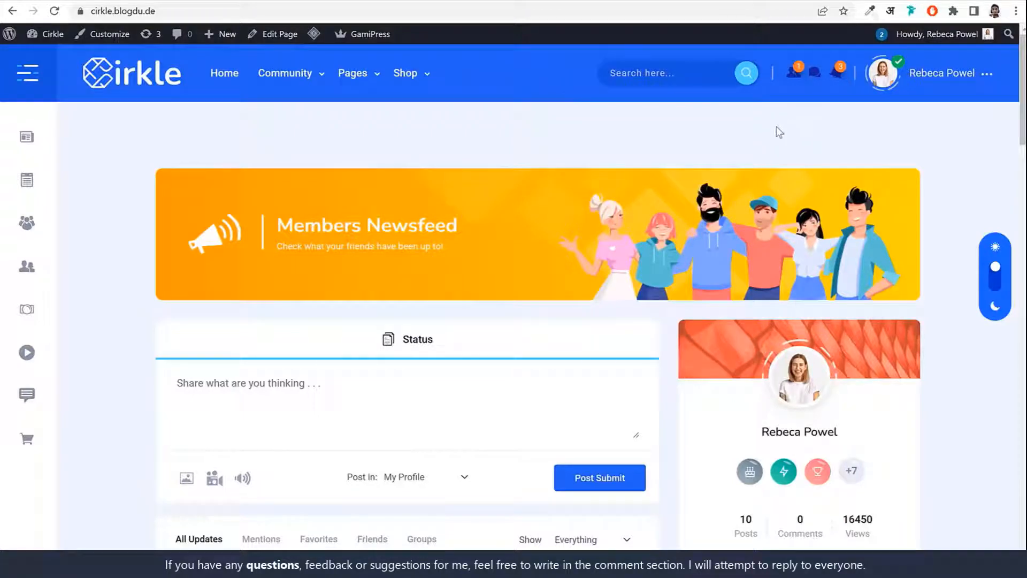
Open the friend requester's profile from the pending friend requests and browse their timeline.
left_click(795, 77)
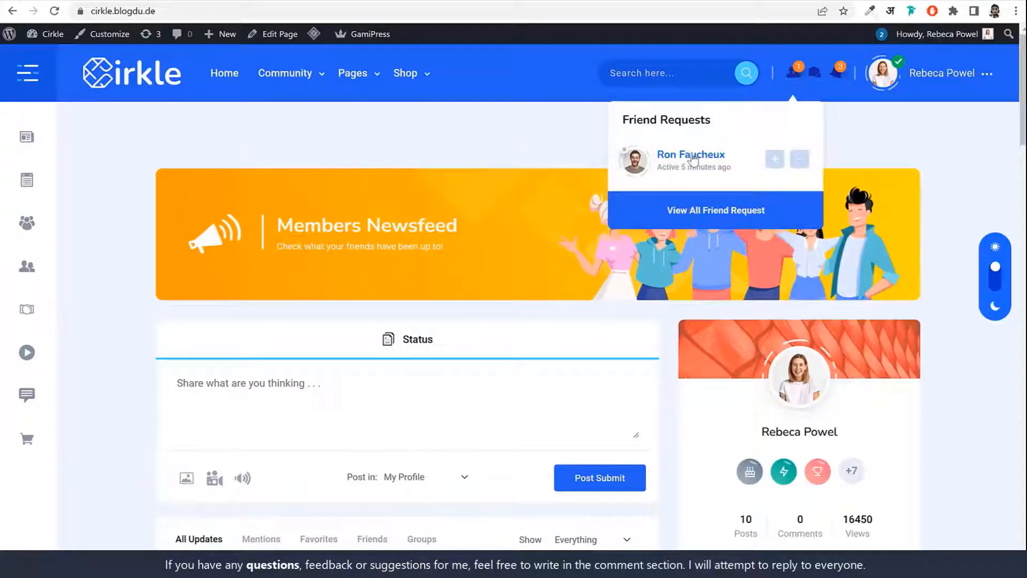
left_click(692, 156)
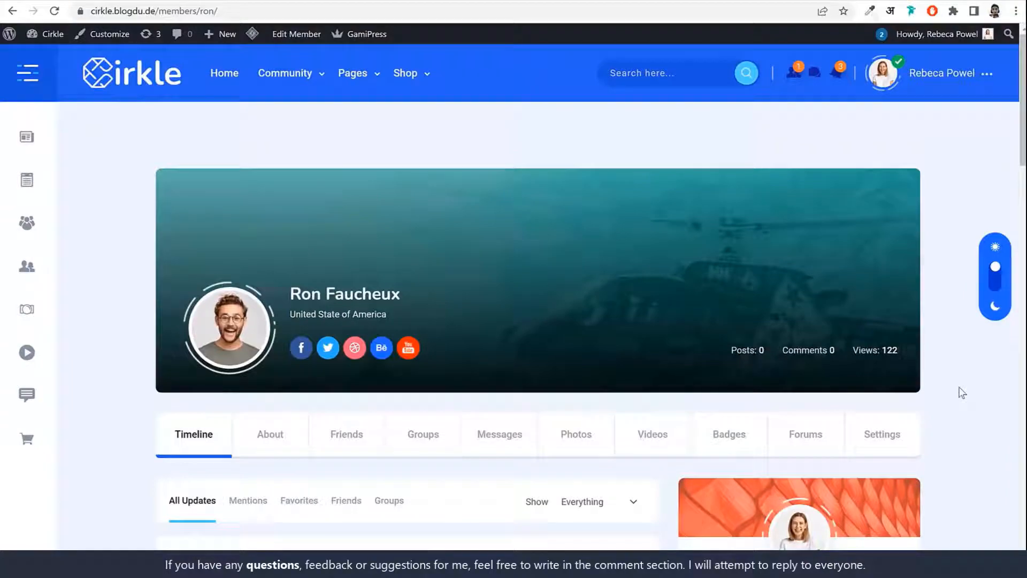
scroll(970, 439, "down", 15)
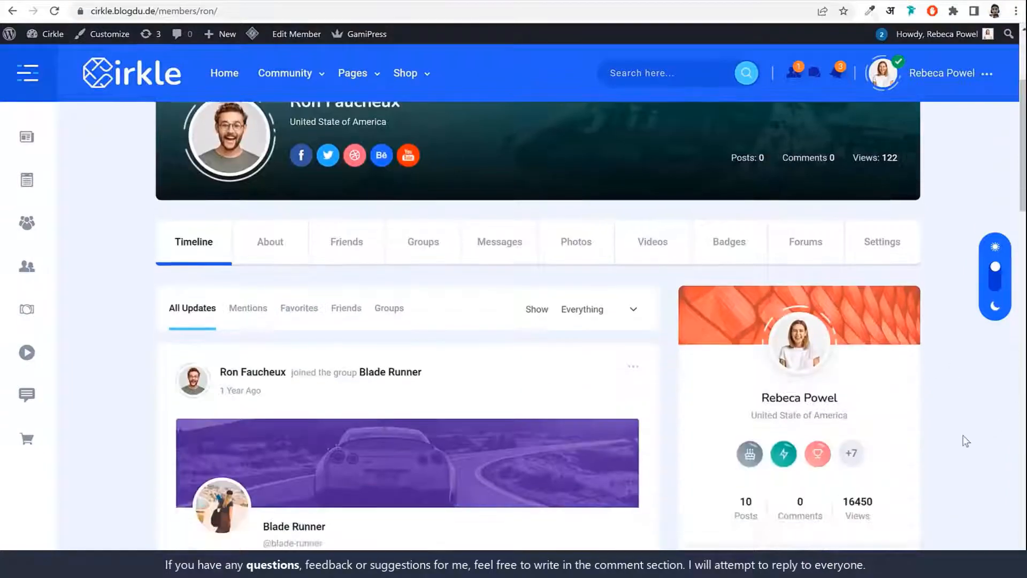
scroll(965, 441, "down", 15)
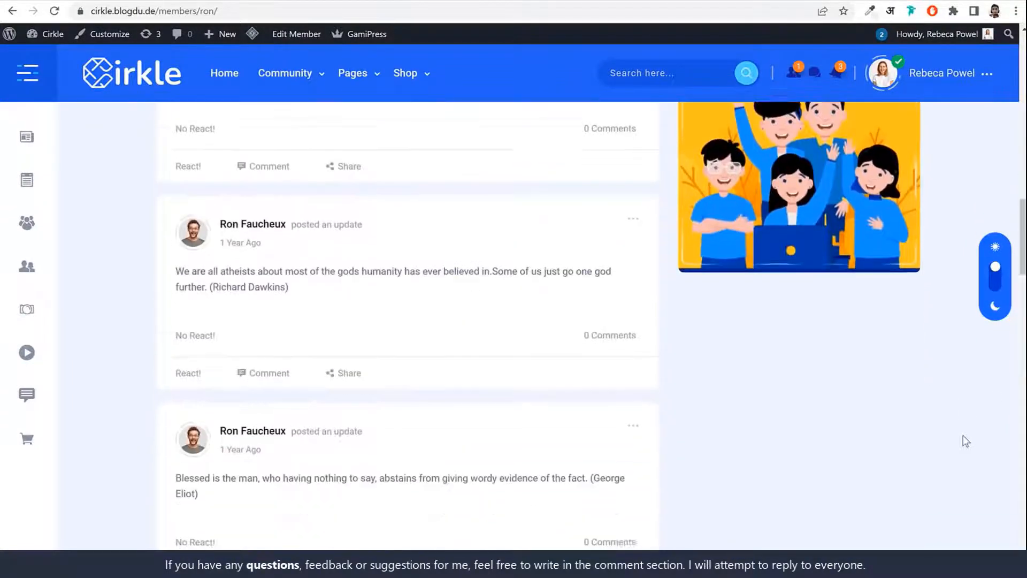
scroll(965, 441, "up", 20)
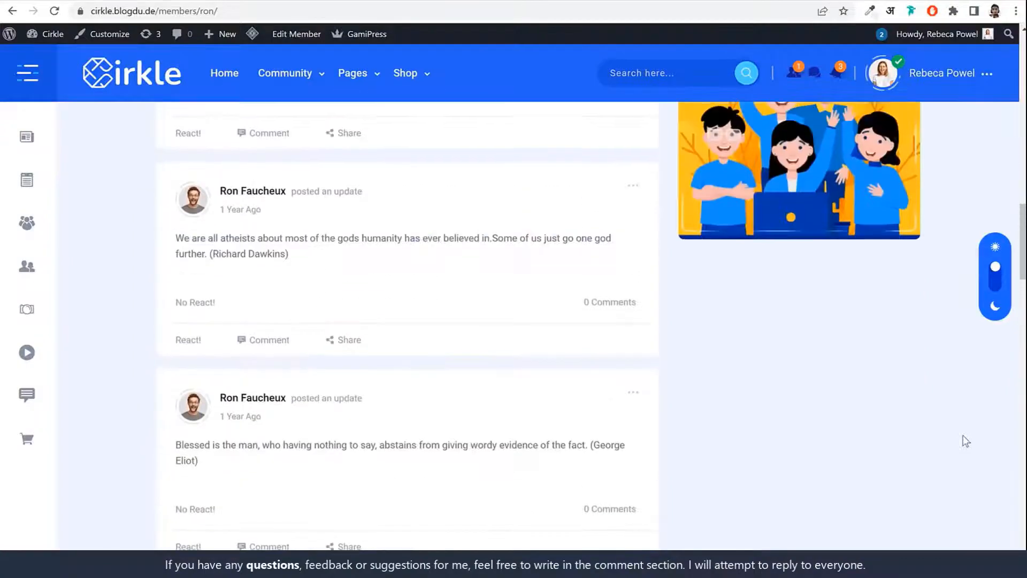
scroll(345, 355, "up", 3)
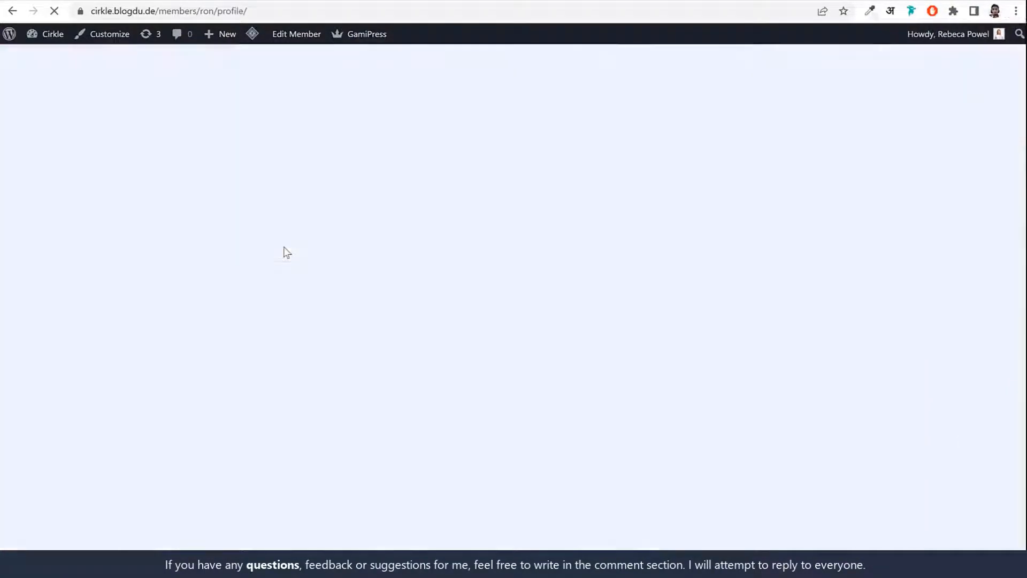
scroll(415, 401, "down", 5)
scroll(415, 401, "down", 18)
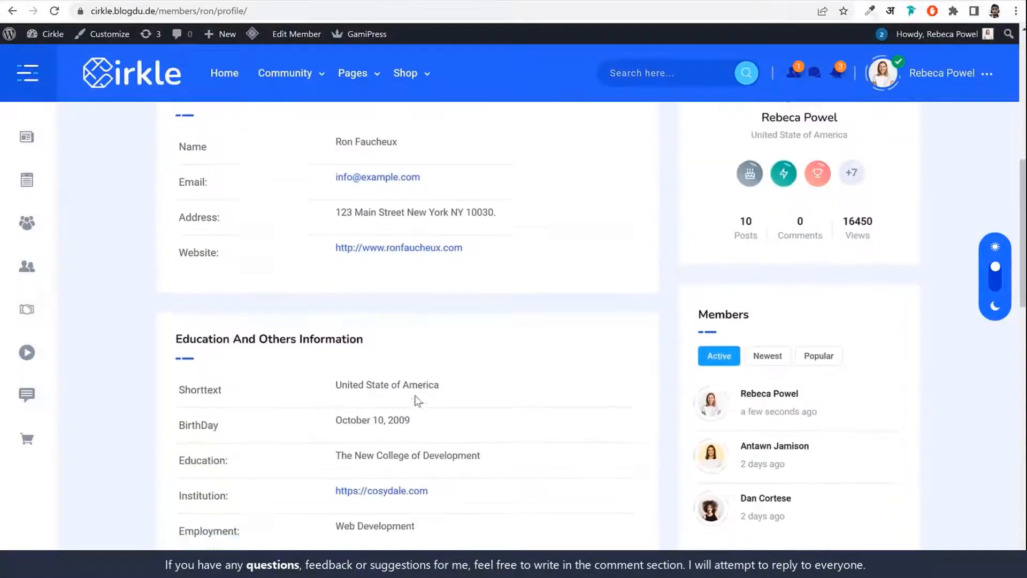
scroll(404, 370, "up", 20)
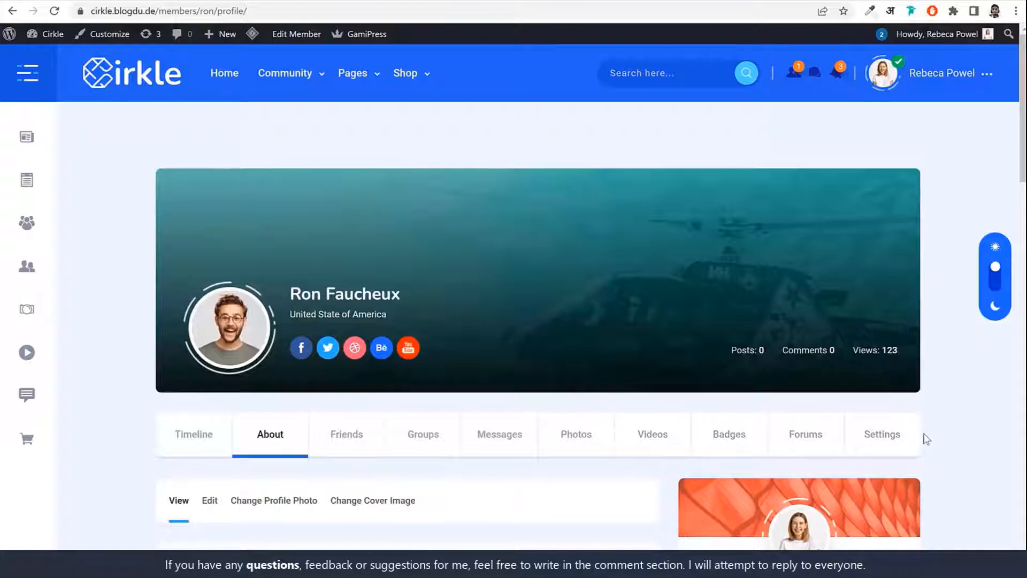
Accept the pending friend request and view the list of current friendships.
left_click(793, 73)
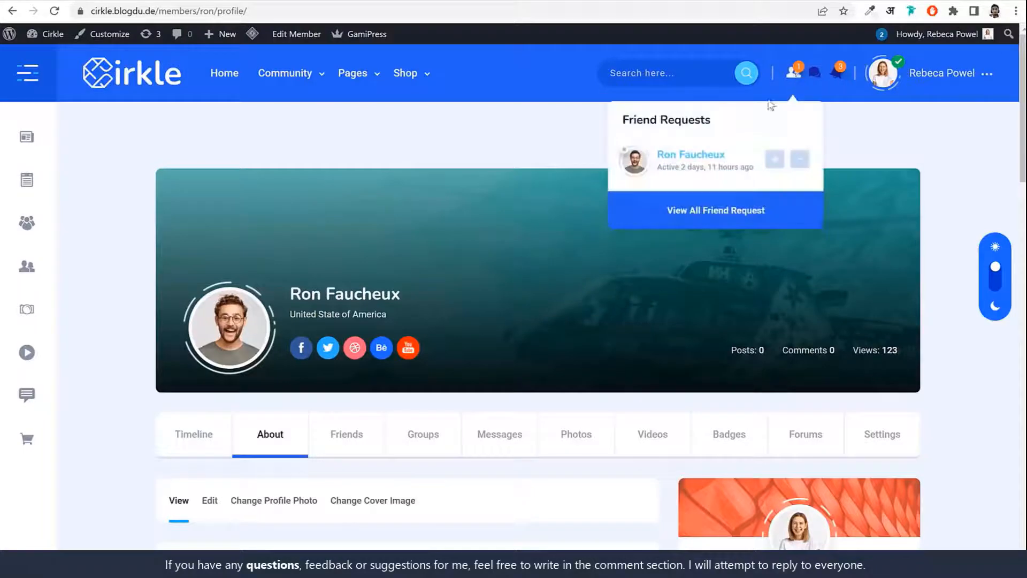
left_click(775, 159)
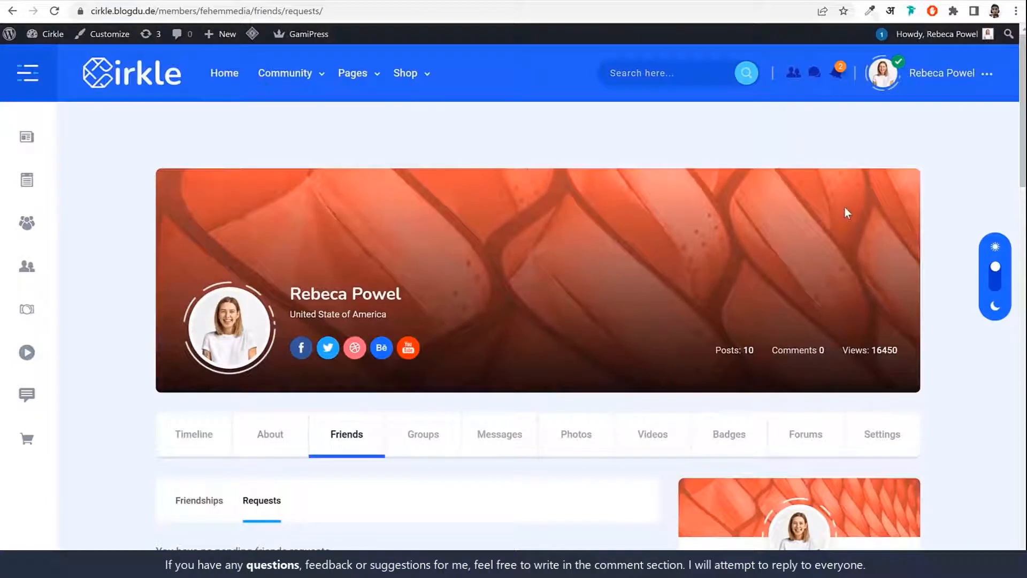
scroll(617, 335, "down", 4)
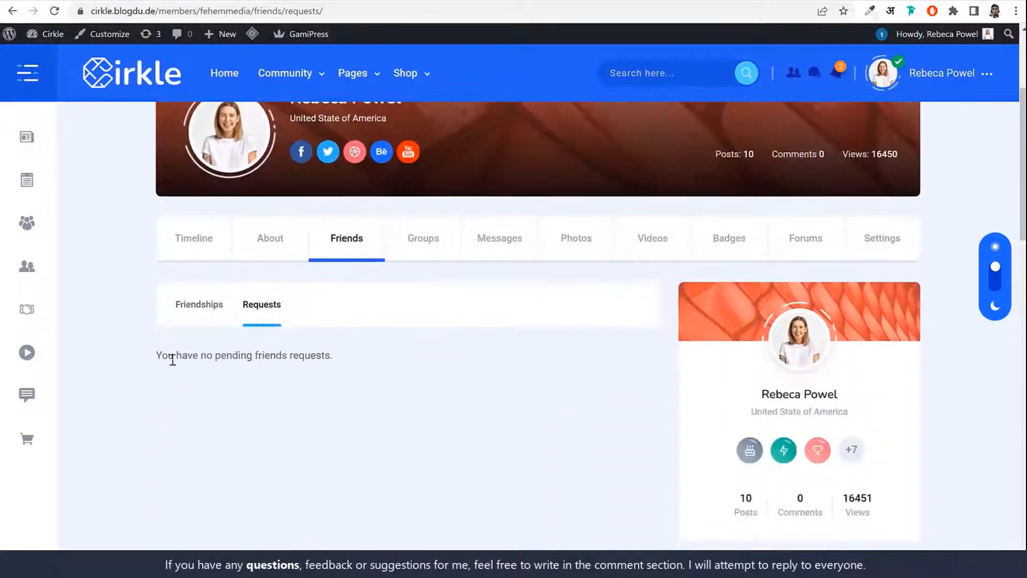
left_click_drag(173, 355, 347, 362)
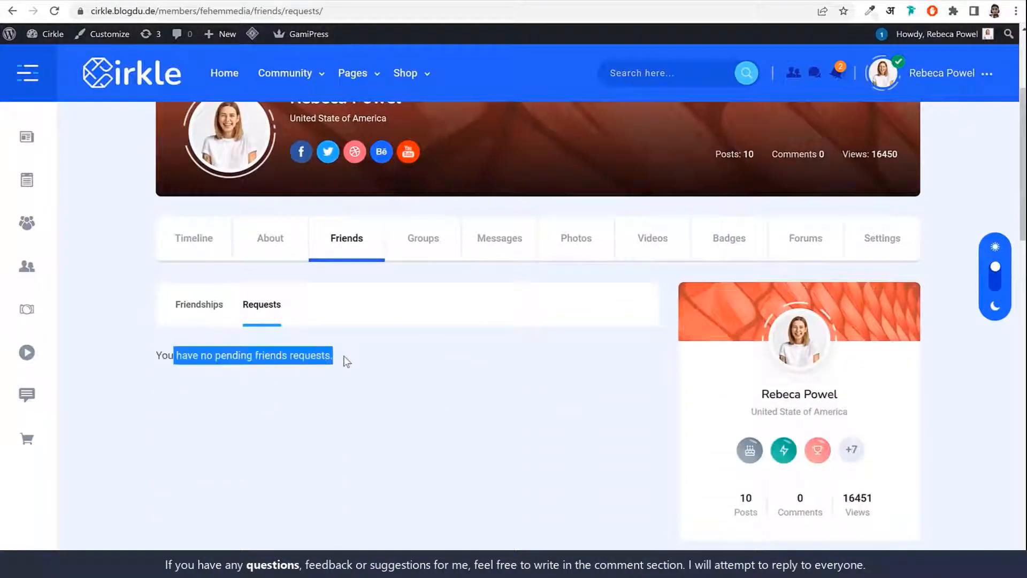
left_click(198, 313)
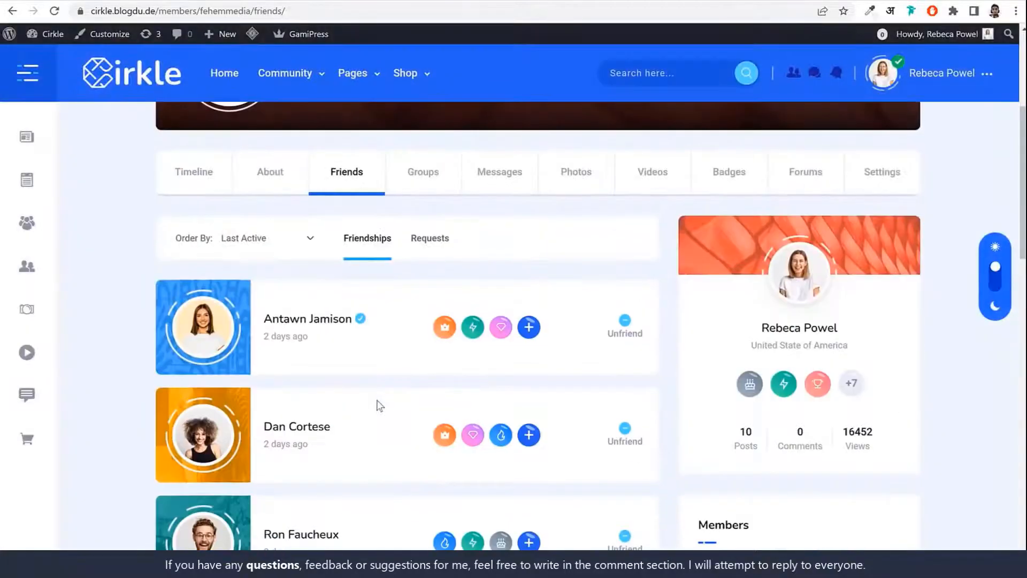
scroll(380, 405, "down", 5)
scroll(380, 405, "up", 4)
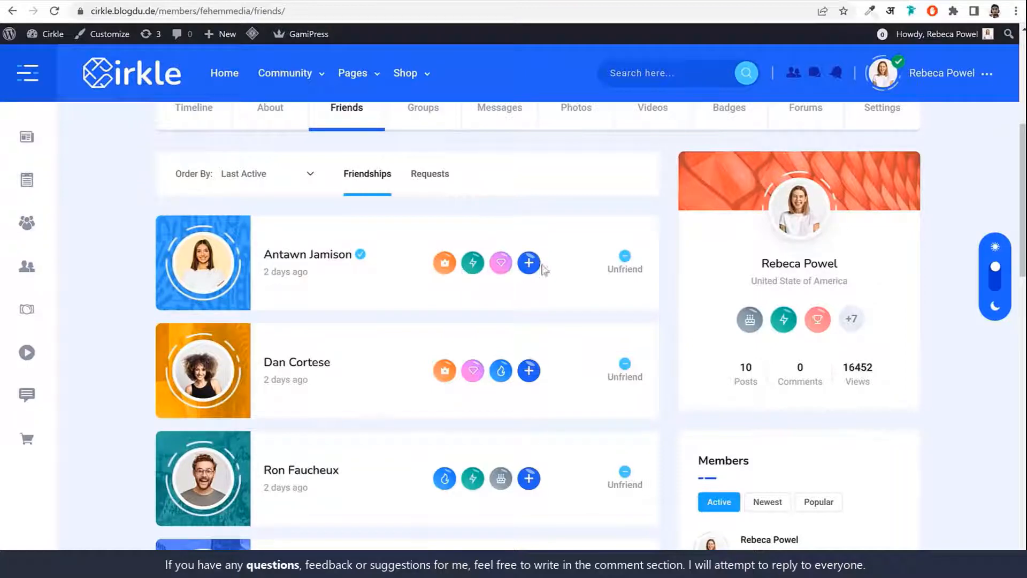
scroll(563, 302, "up", 6)
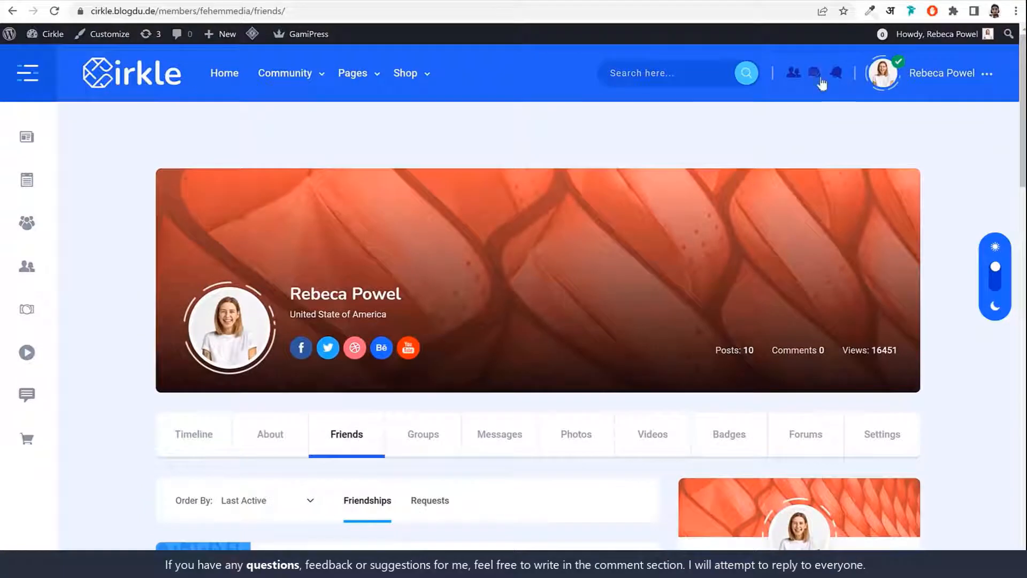
Check the empty Messages and Notifications panels, then open the account options menu.
left_click(815, 75)
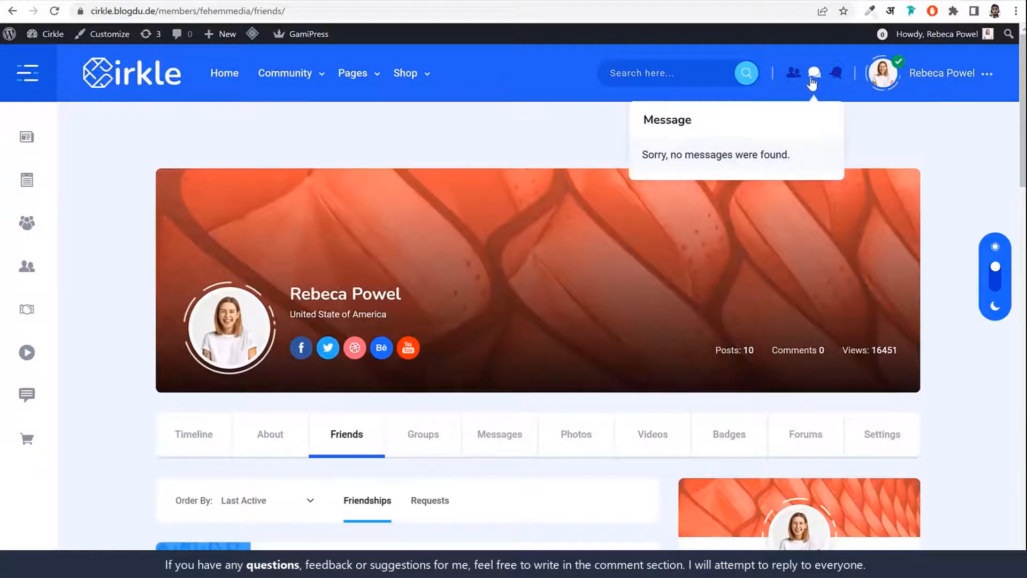
left_click(814, 78)
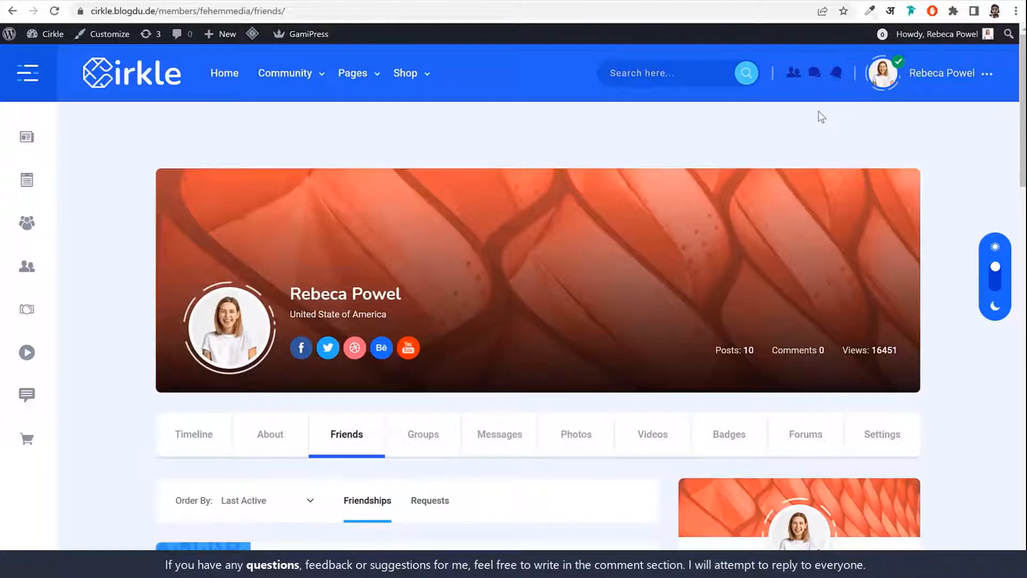
left_click(838, 80)
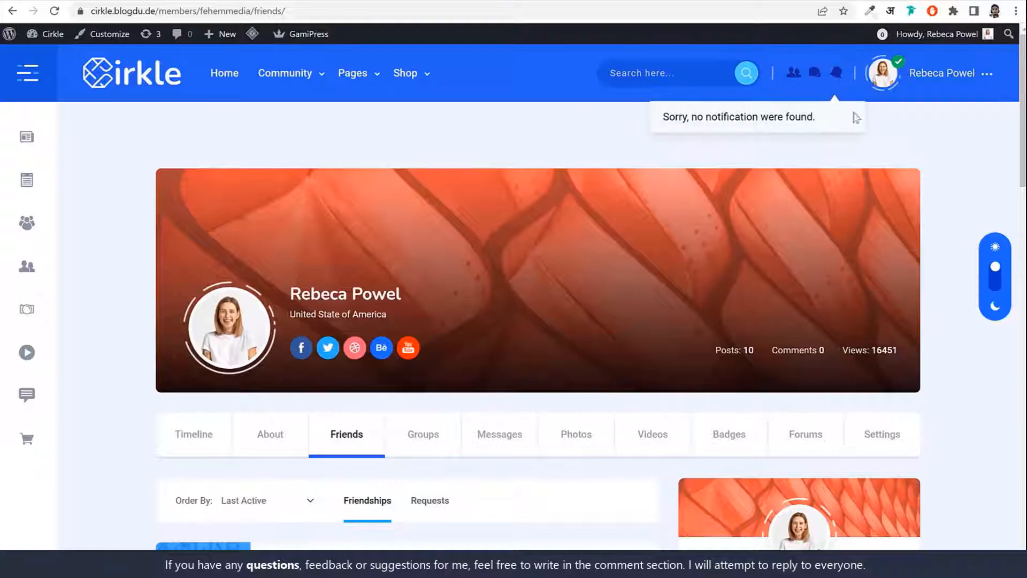
left_click(951, 111)
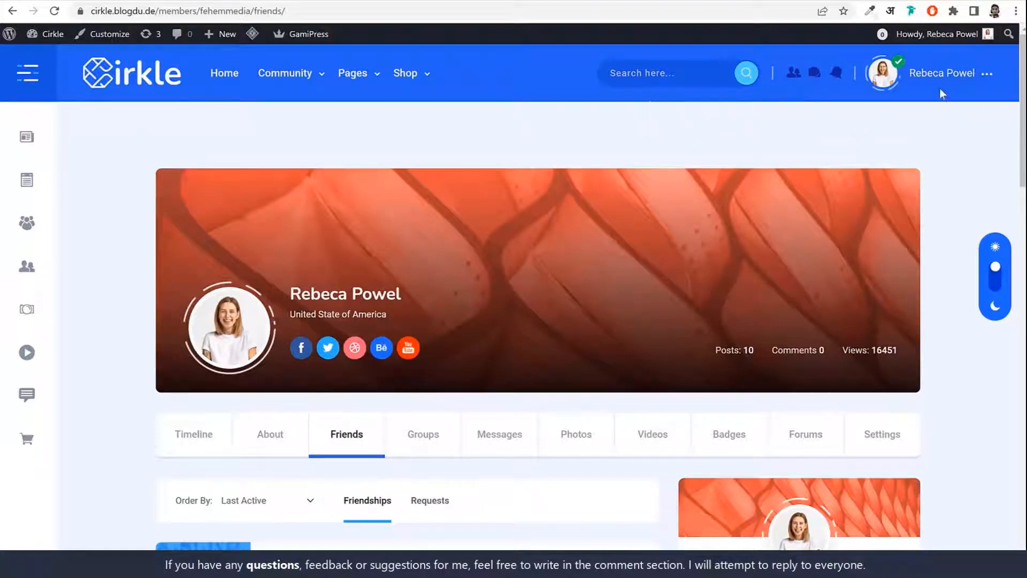
left_click(934, 83)
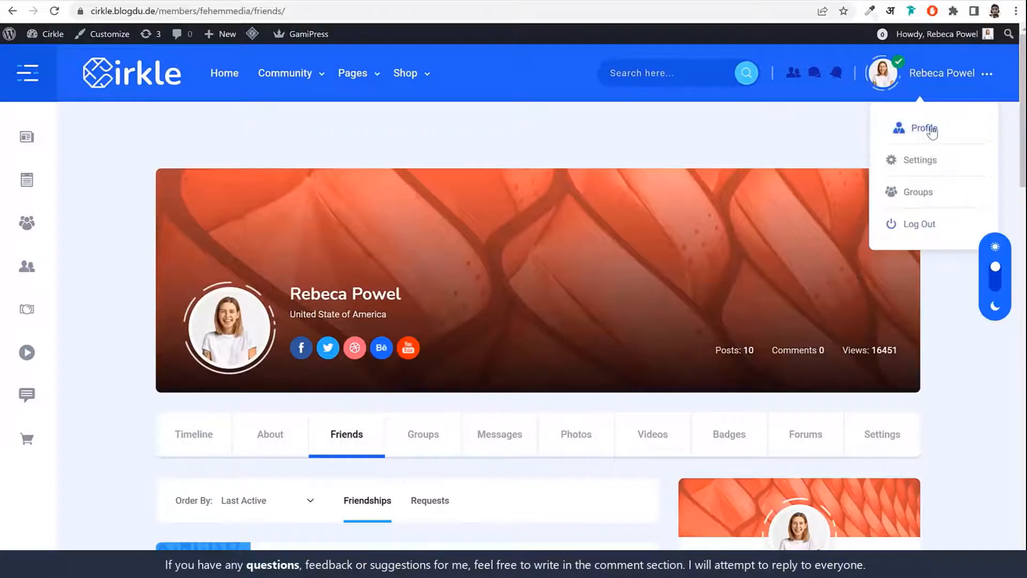
scroll(935, 413, "down", 8)
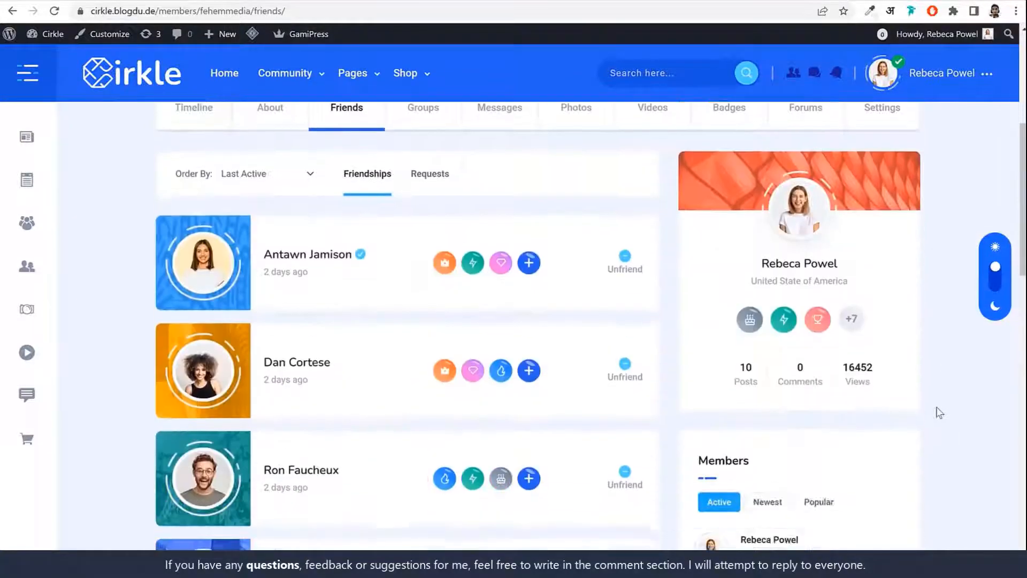
scroll(939, 412, "up", 5)
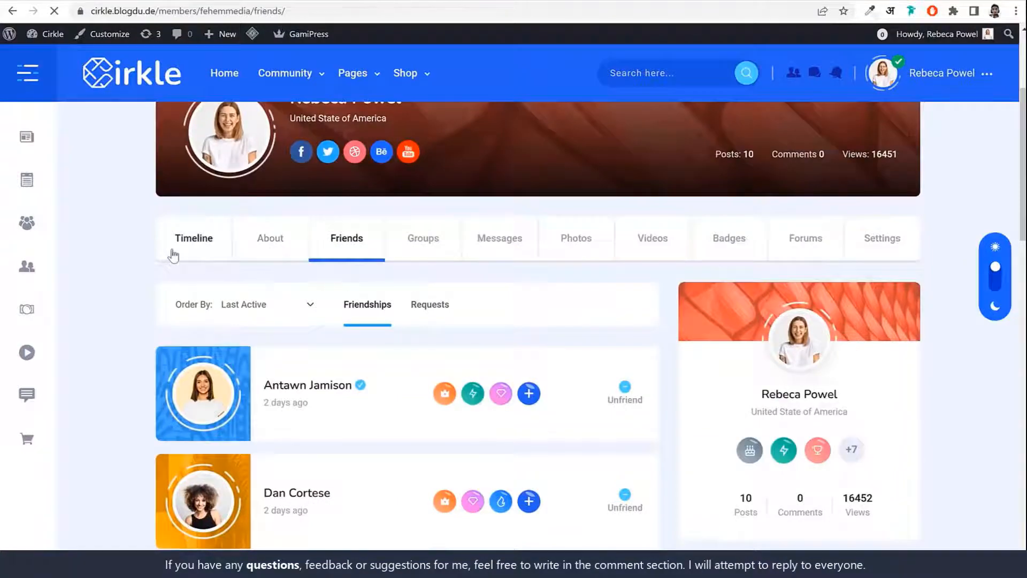
scroll(335, 301, "down", 5)
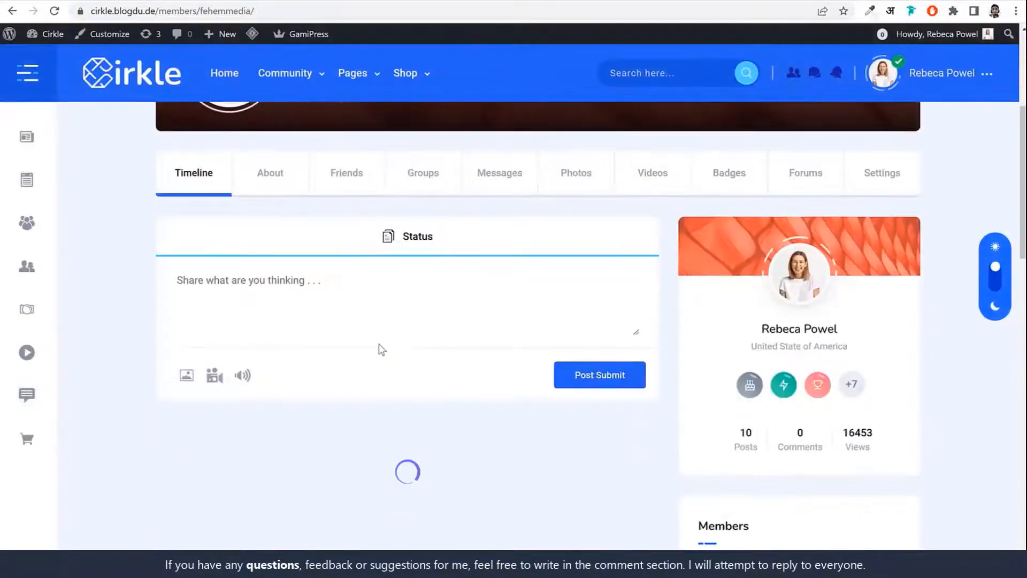
Click into the status composer, then scroll the timeline down to the beach video post.
left_click(363, 307)
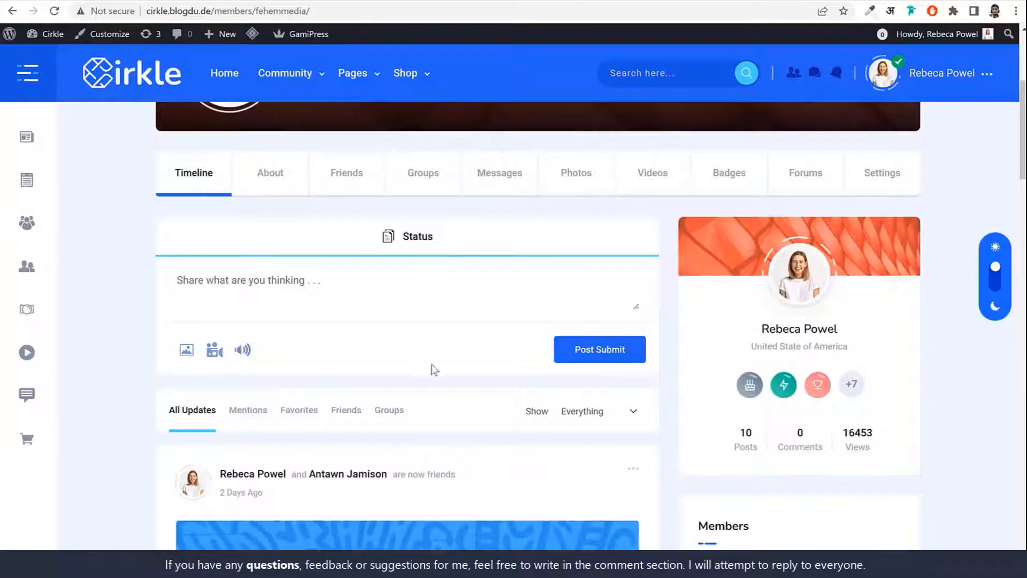
scroll(438, 373, "down", 5)
scroll(439, 373, "down", 10)
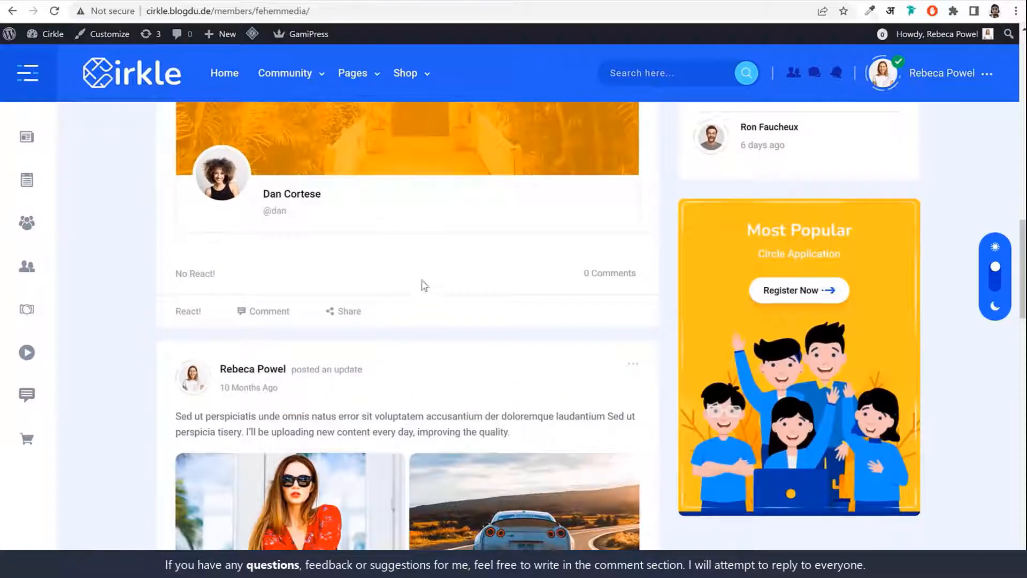
scroll(424, 289, "down", 5)
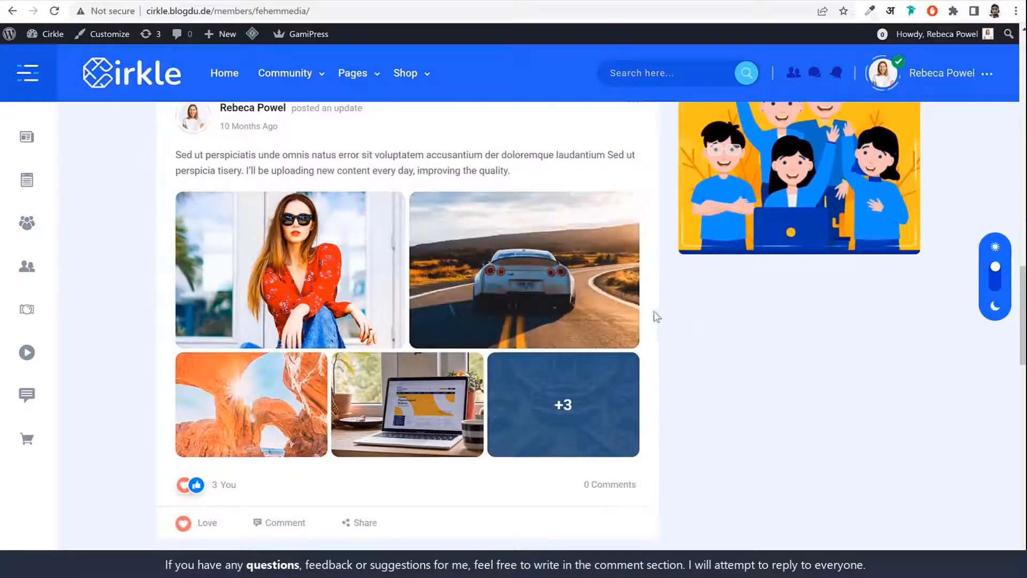
scroll(591, 415, "up", 1)
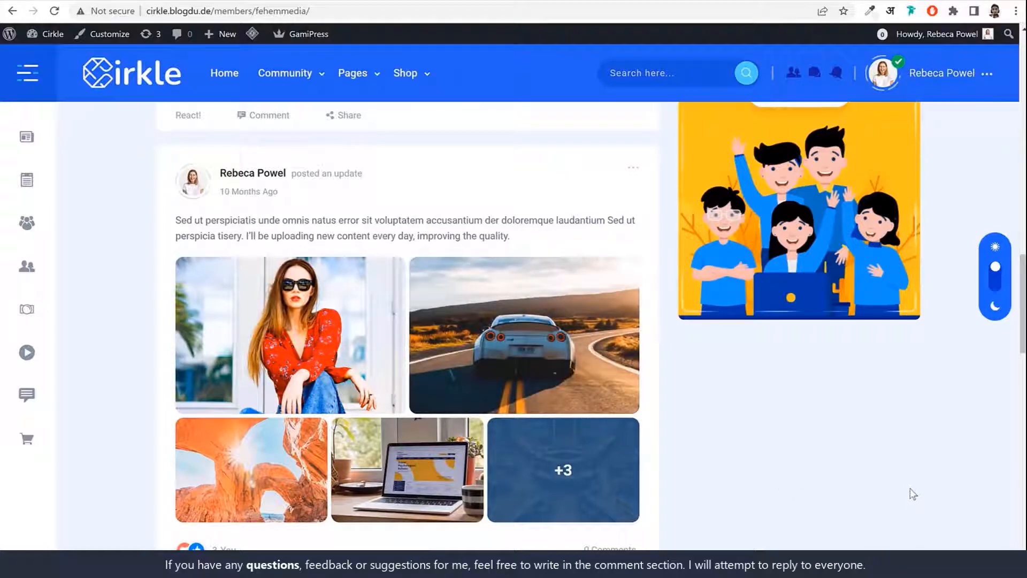
scroll(911, 488, "down", 6)
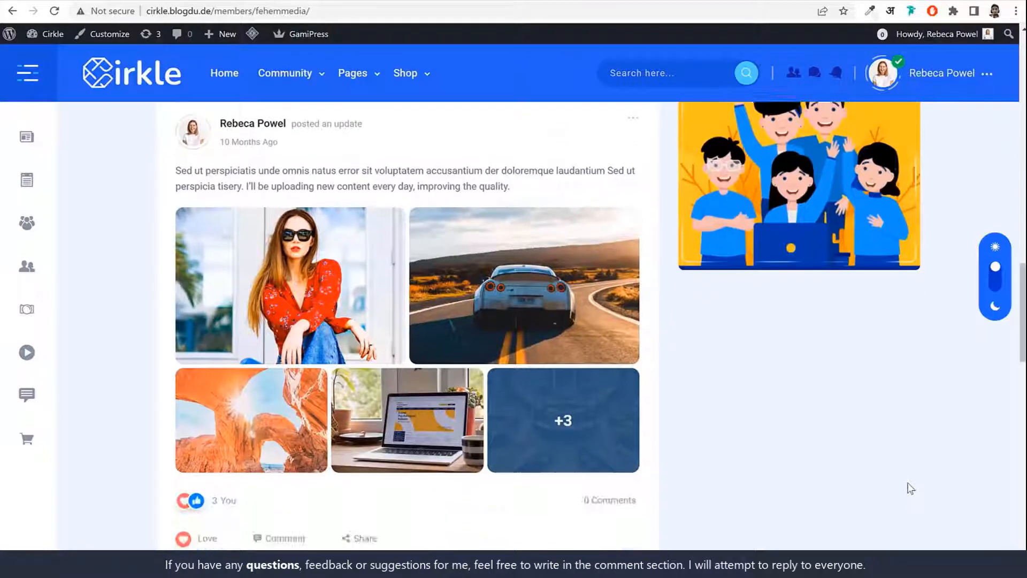
scroll(910, 488, "down", 4)
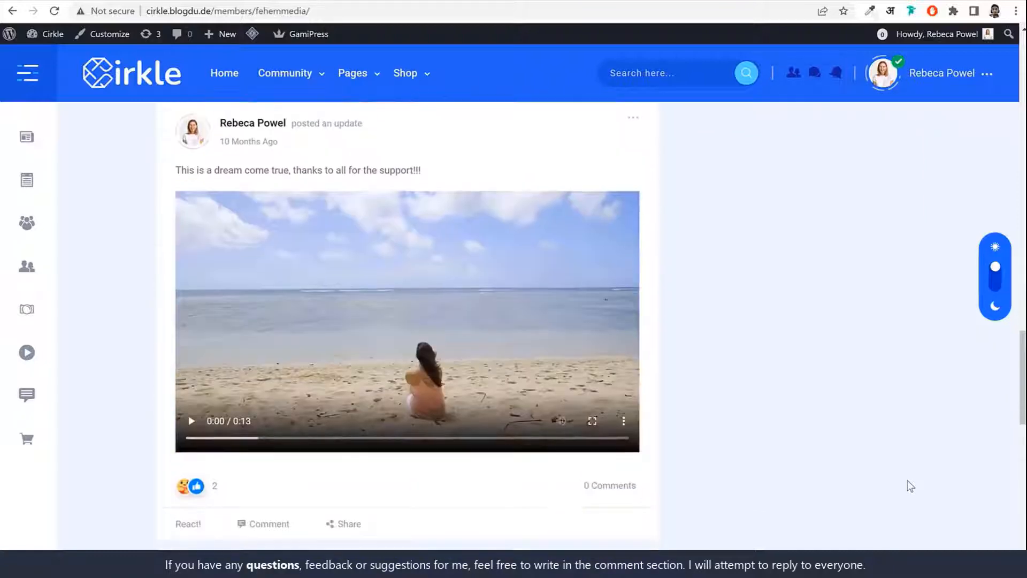
React Funny to the beach video post, raising it to 3 reactions, and review who reacted.
mouse_move(194, 526)
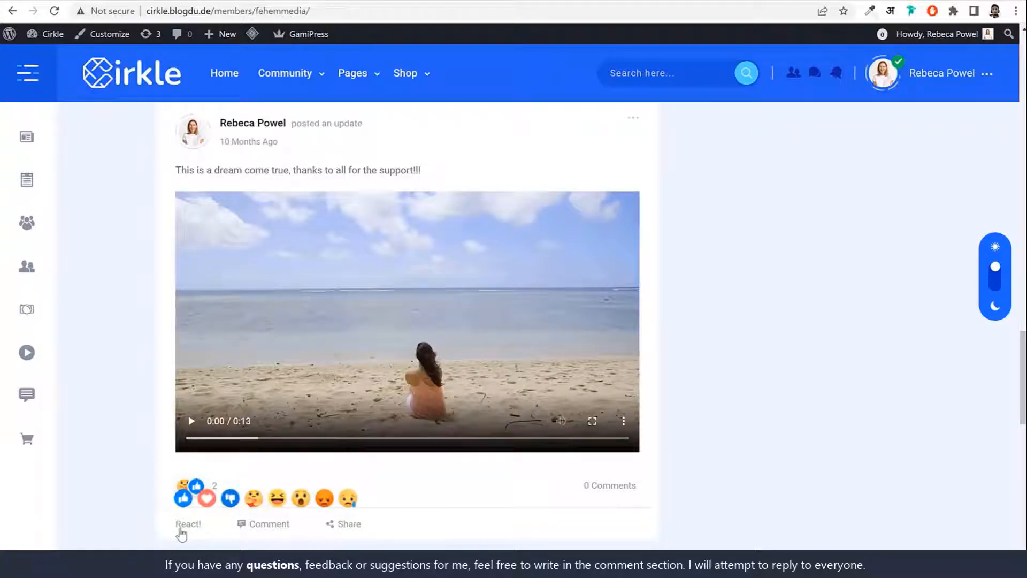
left_click(277, 500)
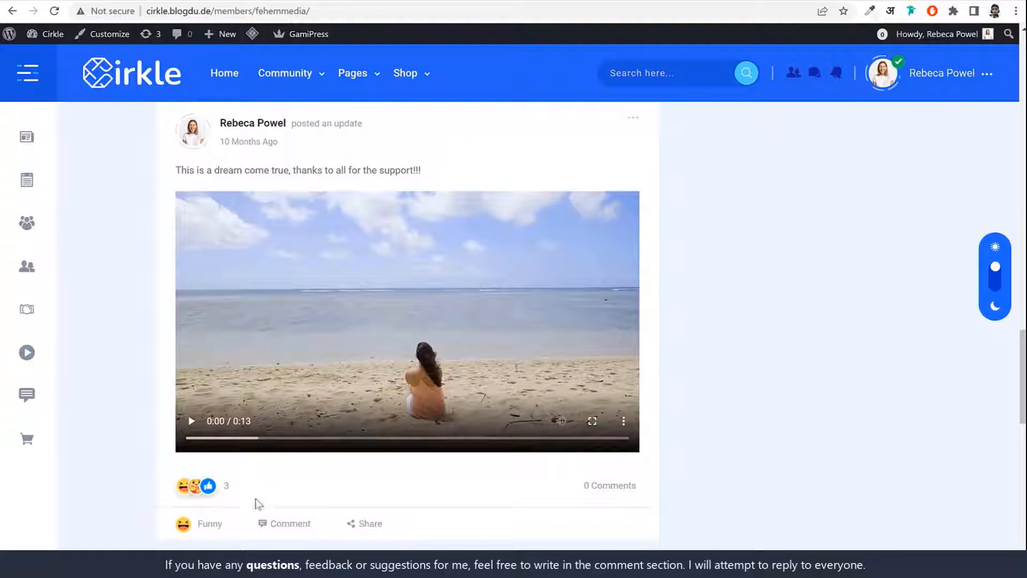
left_click(197, 492)
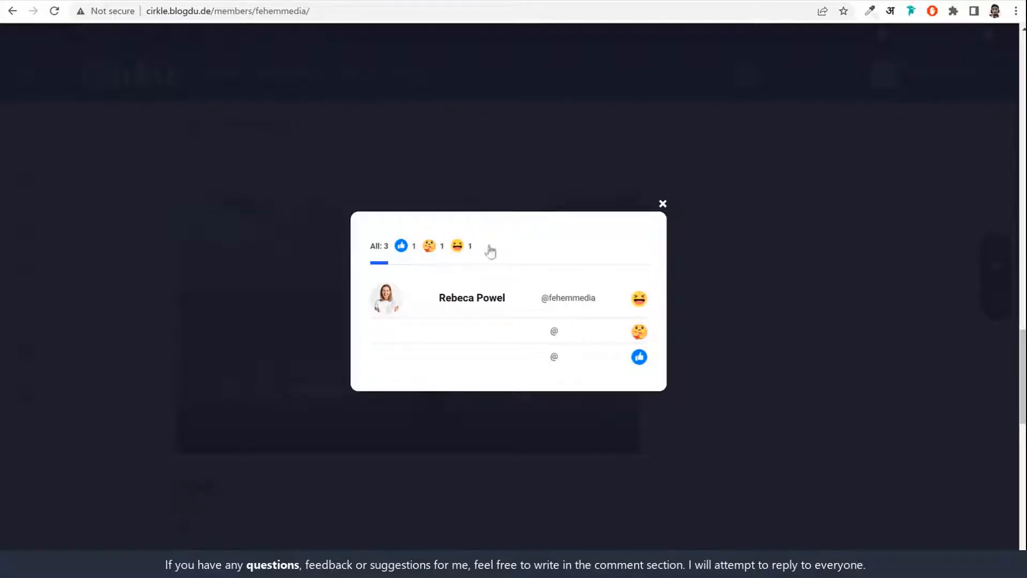
left_click(663, 204)
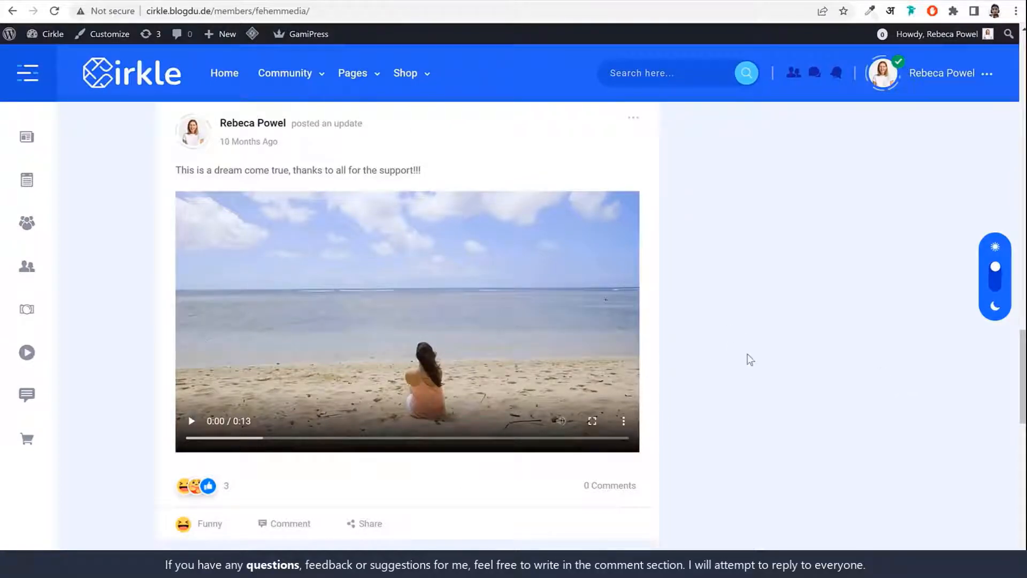
scroll(751, 359, "down", 5)
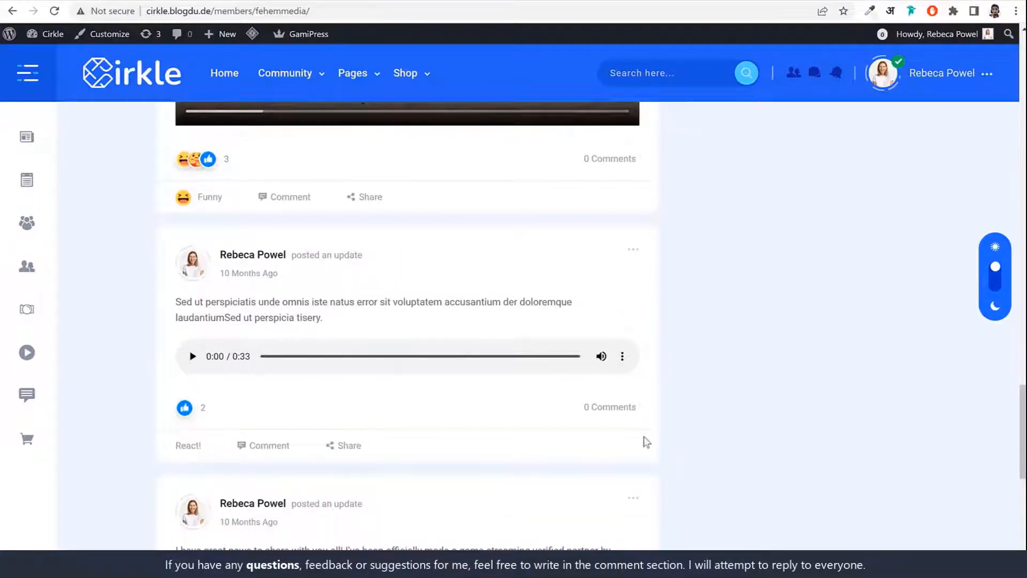
scroll(646, 441, "down", 5)
scroll(646, 441, "up", 10)
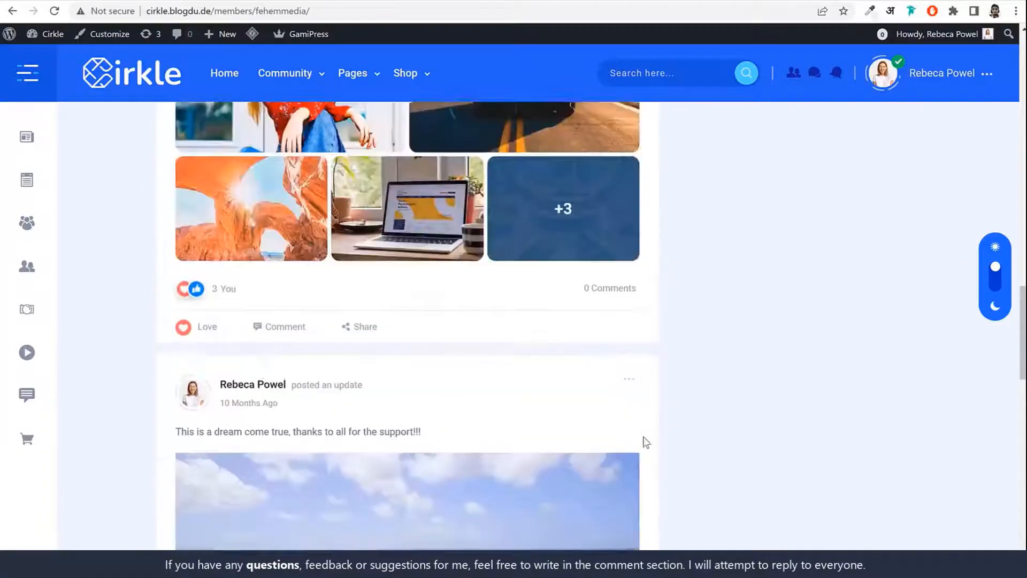
scroll(646, 441, "up", 15)
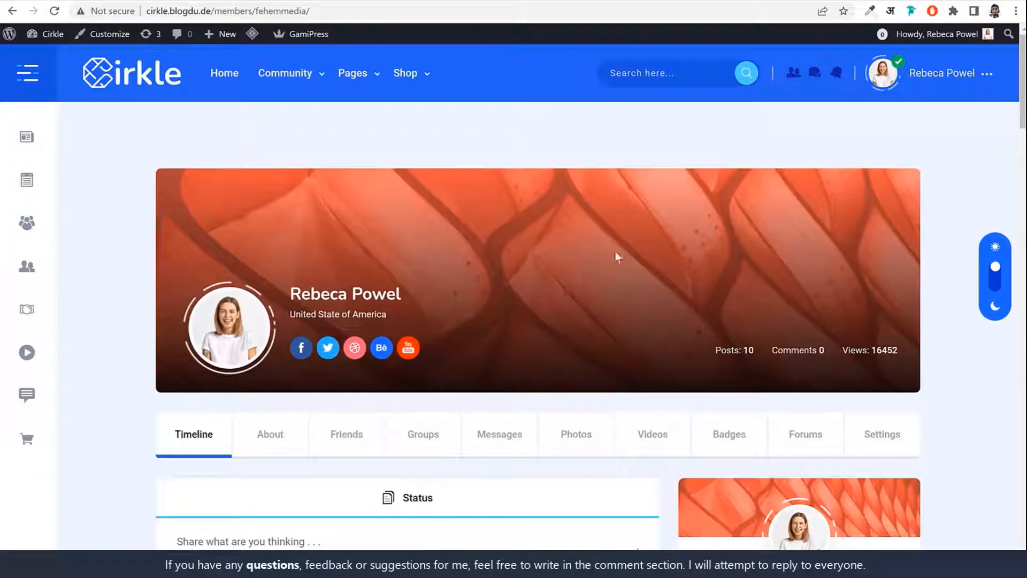
Switch Cirkle to dark mode and scroll down the page.
left_click(992, 288)
scroll(944, 404, "down", 15)
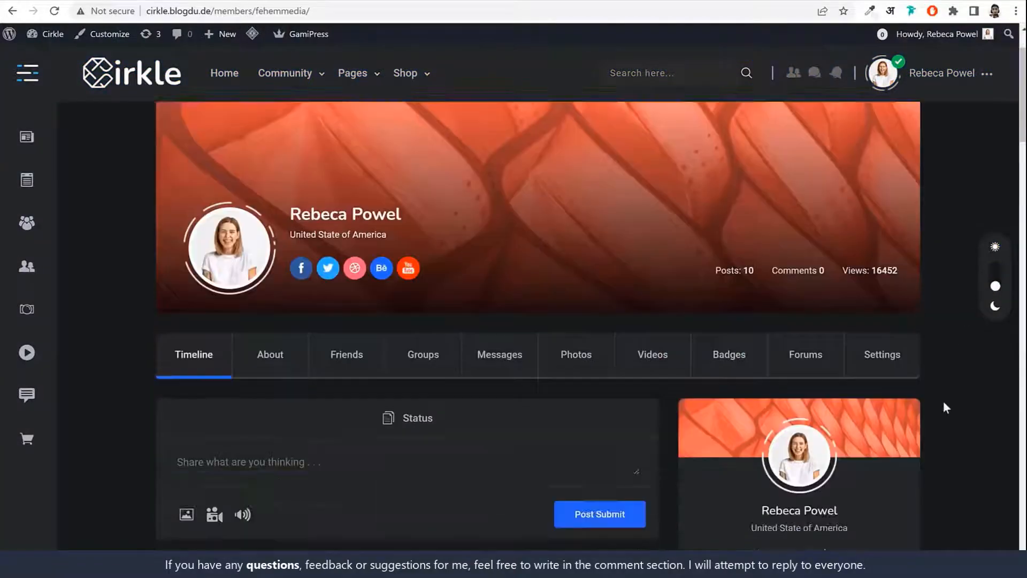
scroll(945, 393, "down", 6)
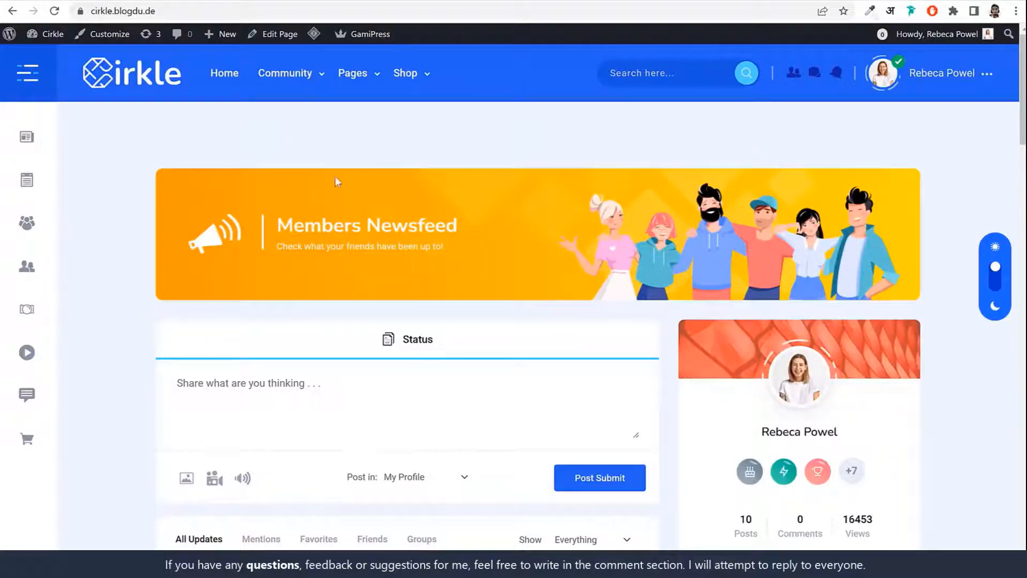
scroll(610, 277, "down", 5)
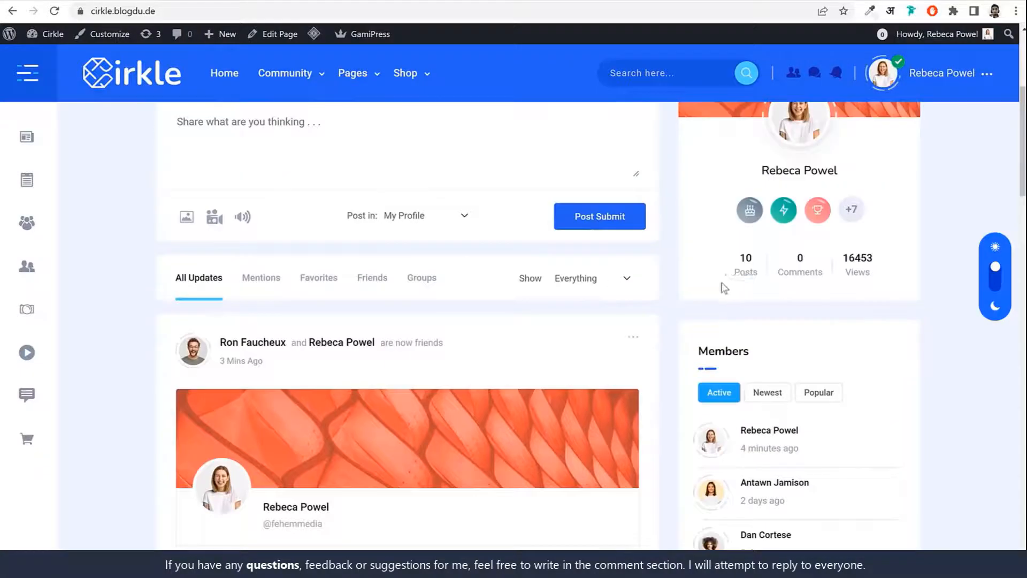
scroll(348, 206, "up", 1)
scroll(366, 268, "down", 10)
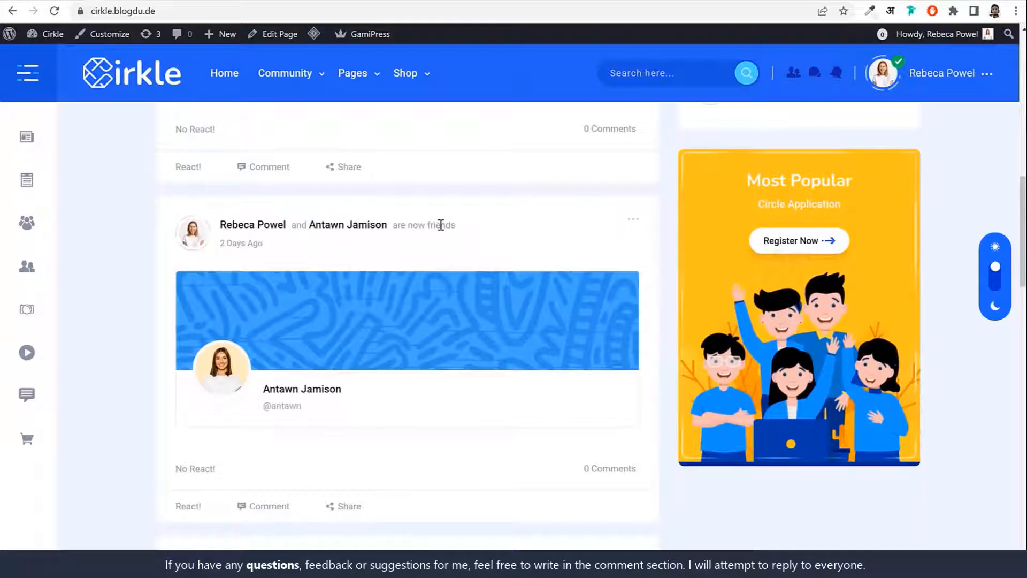
scroll(431, 235, "down", 5)
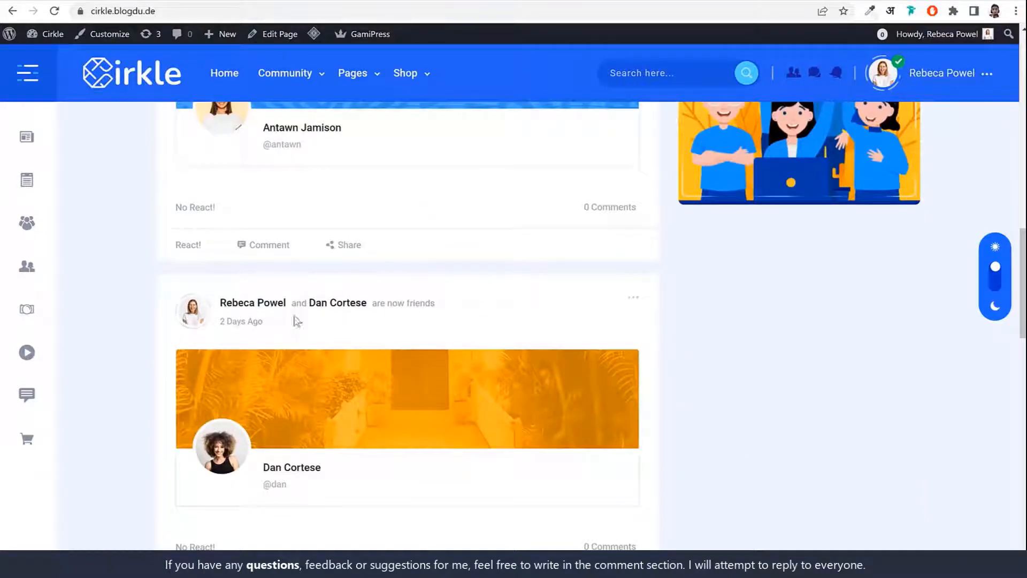
scroll(367, 321, "down", 5)
scroll(368, 321, "up", 18)
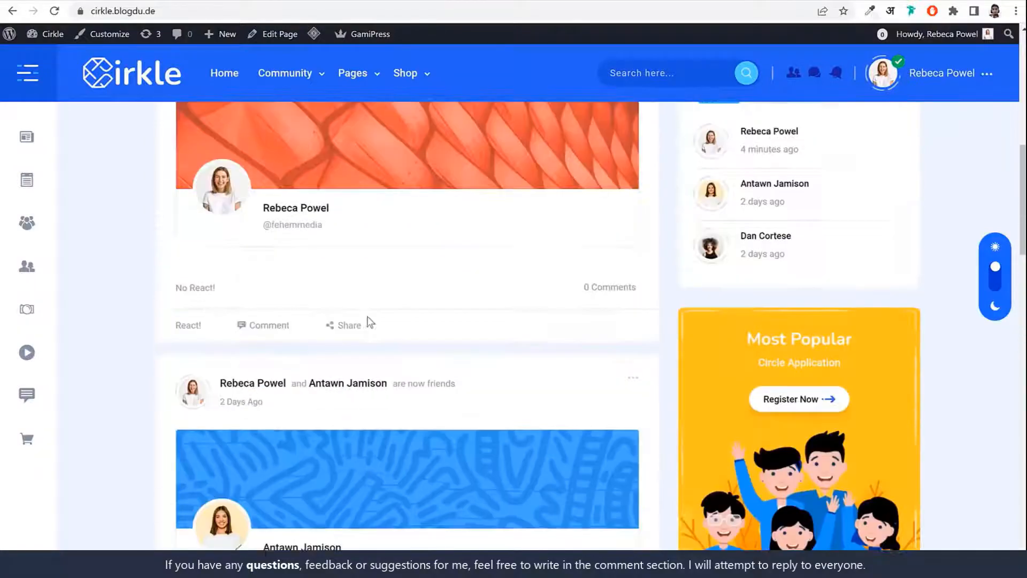
scroll(368, 320, "down", 20)
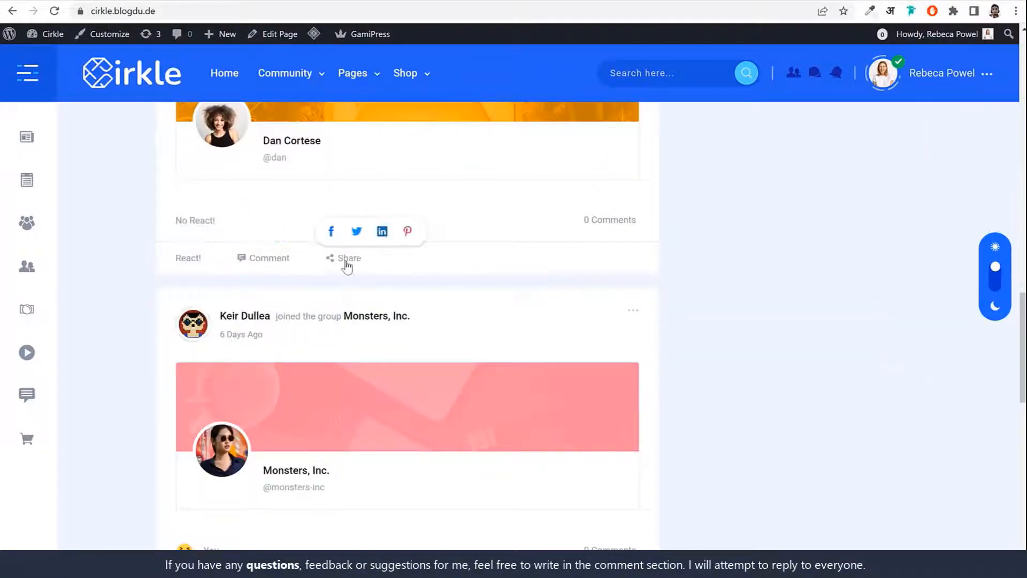
scroll(703, 316, "up", 12)
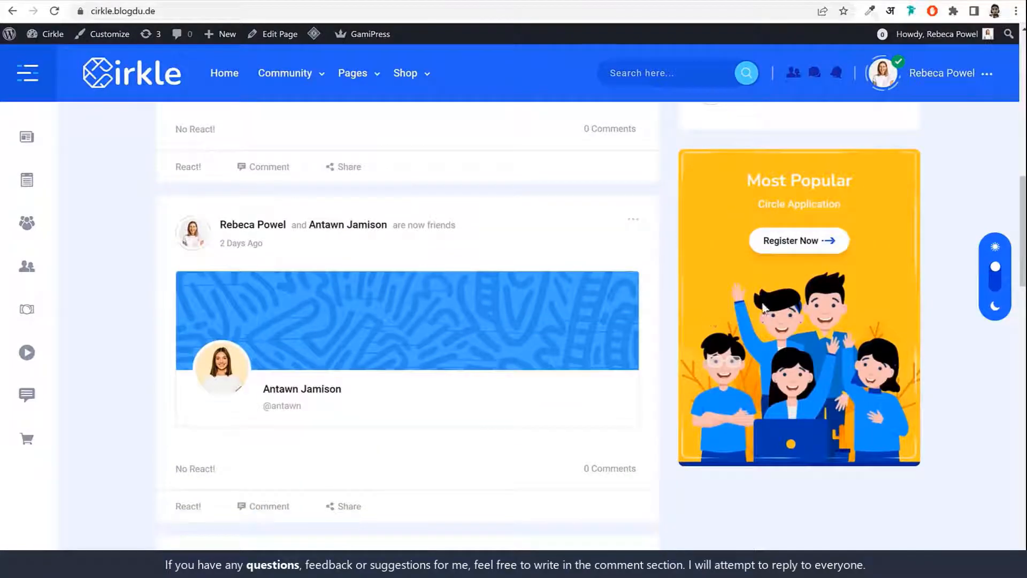
scroll(862, 303, "up", 10)
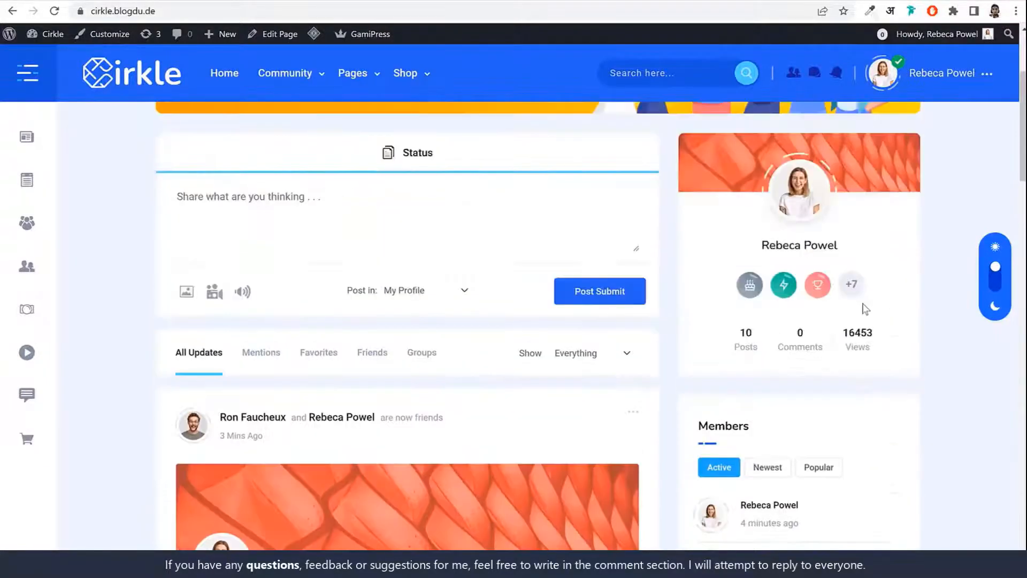
scroll(904, 268, "down", 4)
scroll(878, 238, "up", 1)
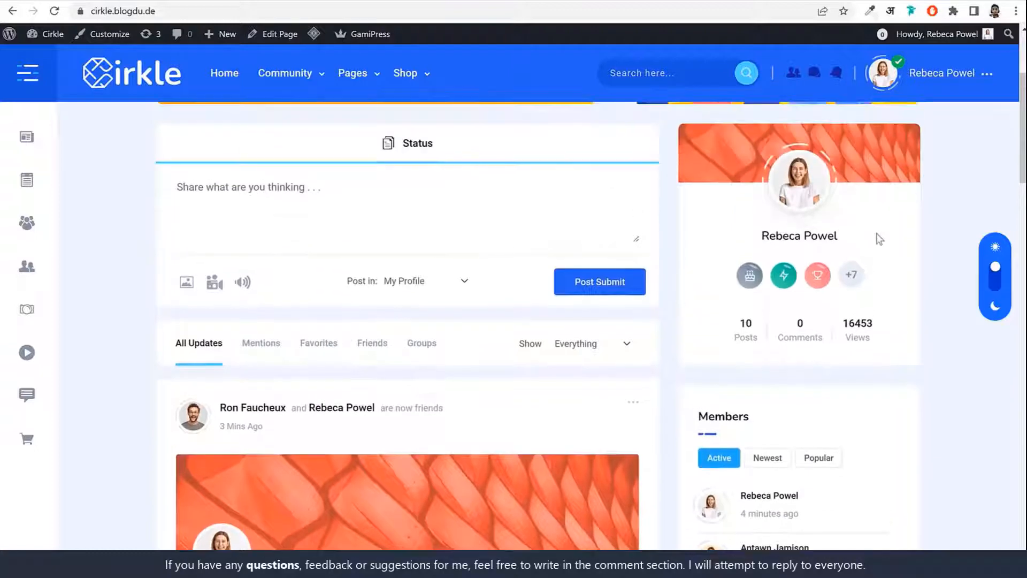
triple_click(798, 239)
left_click(742, 240)
scroll(848, 229, "down", 1)
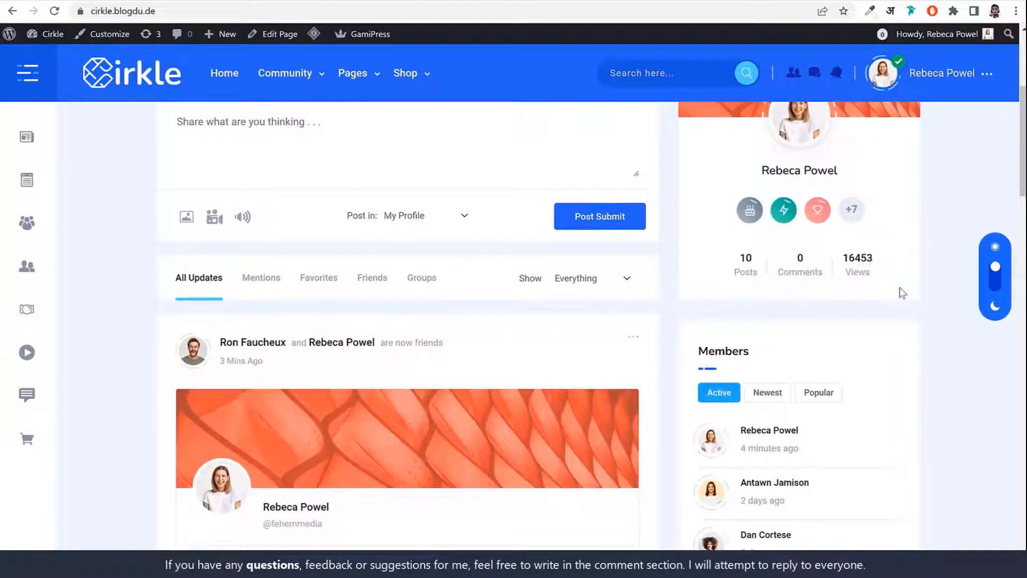
scroll(895, 286, "down", 3)
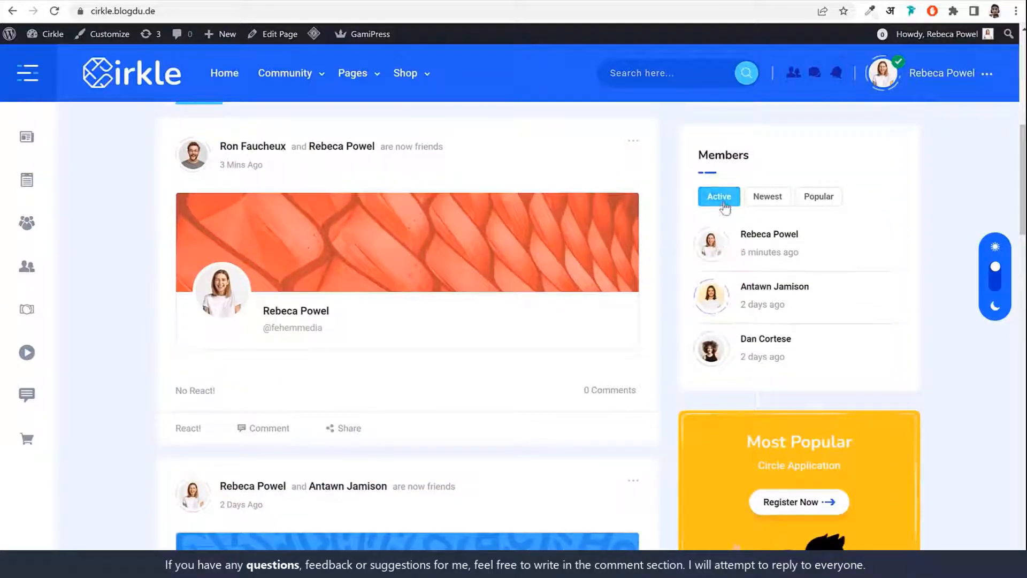
scroll(918, 240, "down", 1)
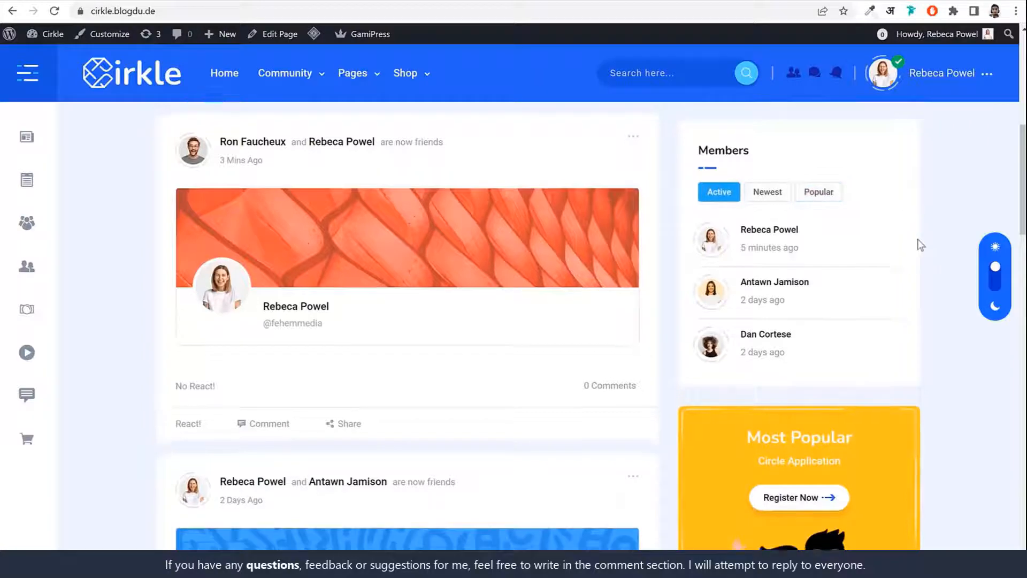
scroll(920, 245, "down", 3)
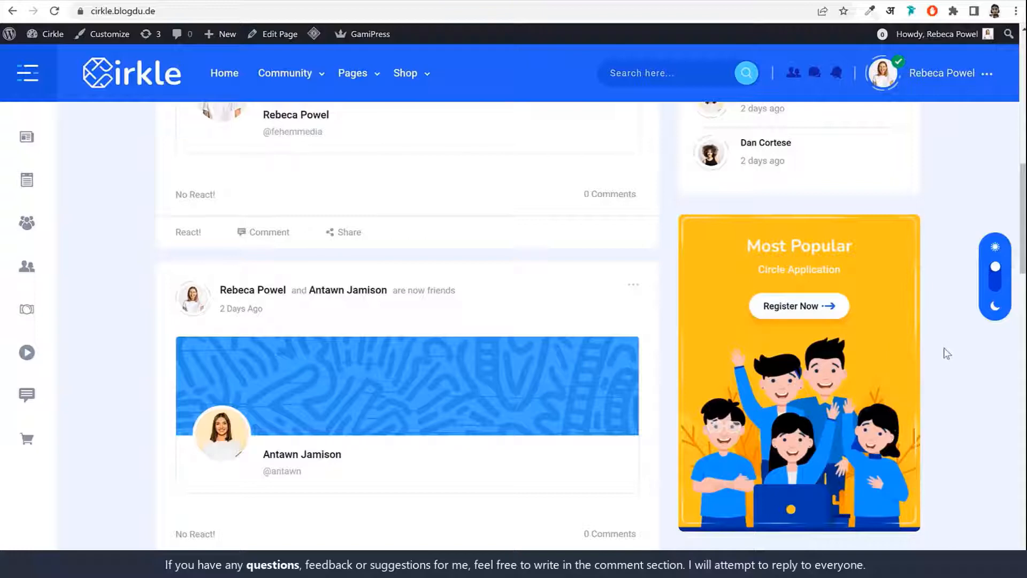
scroll(947, 353, "up", 10)
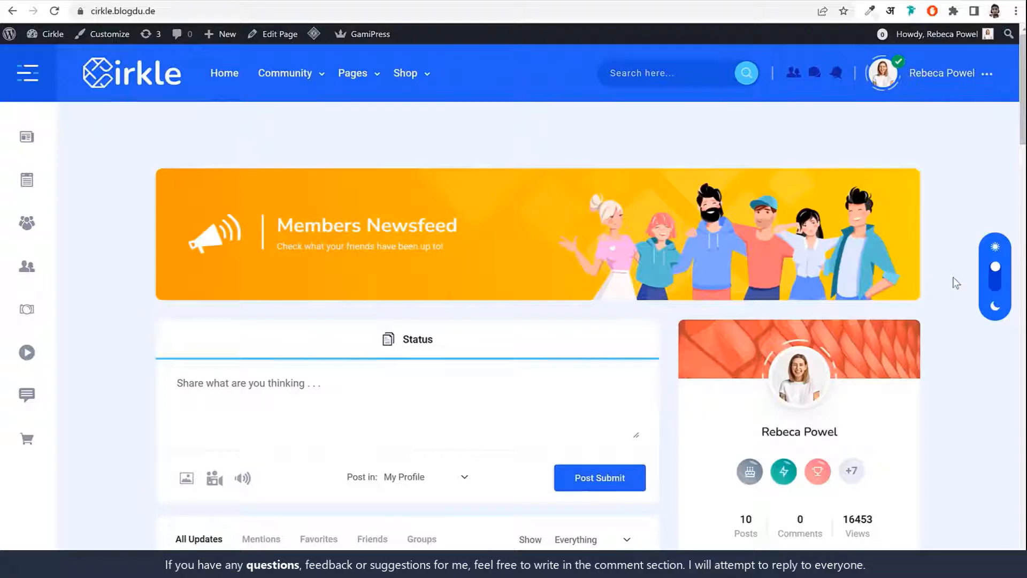
mouse_move(349, 85)
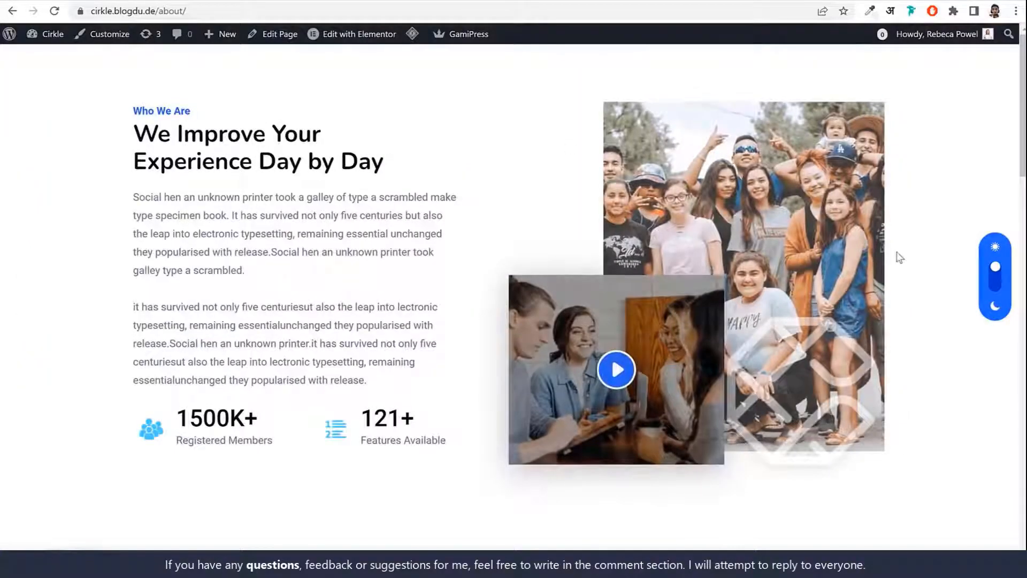
Scroll through the About and Contact Us pages, then go to the Blog listing page.
scroll(874, 334, "down", 12)
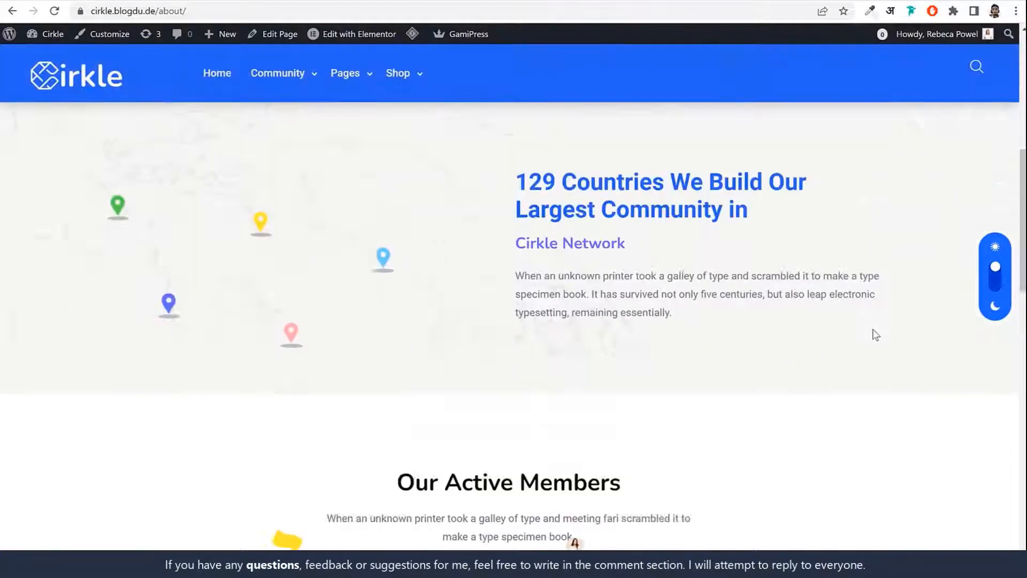
scroll(668, 329, "down", 12)
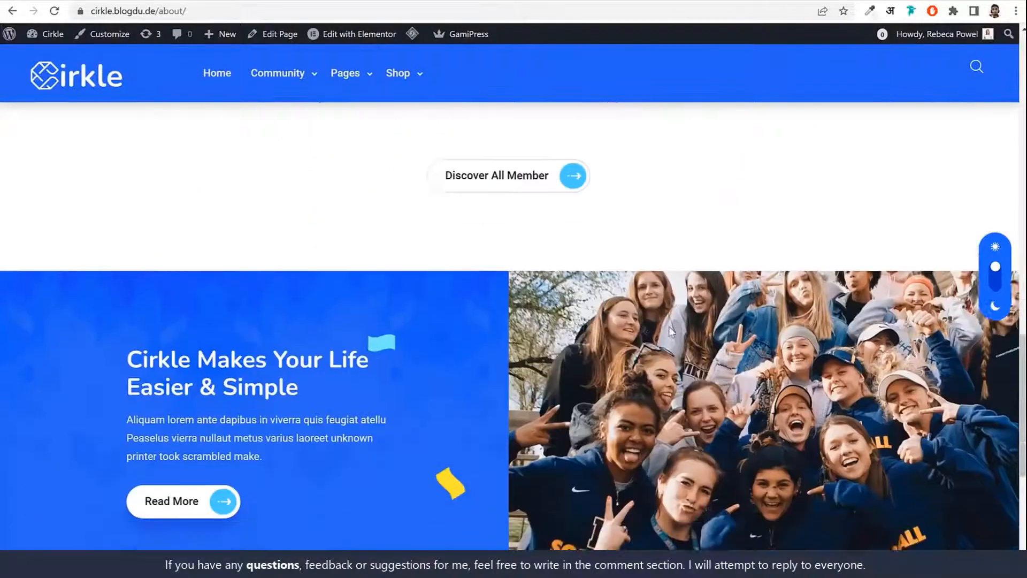
scroll(771, 415, "up", 20)
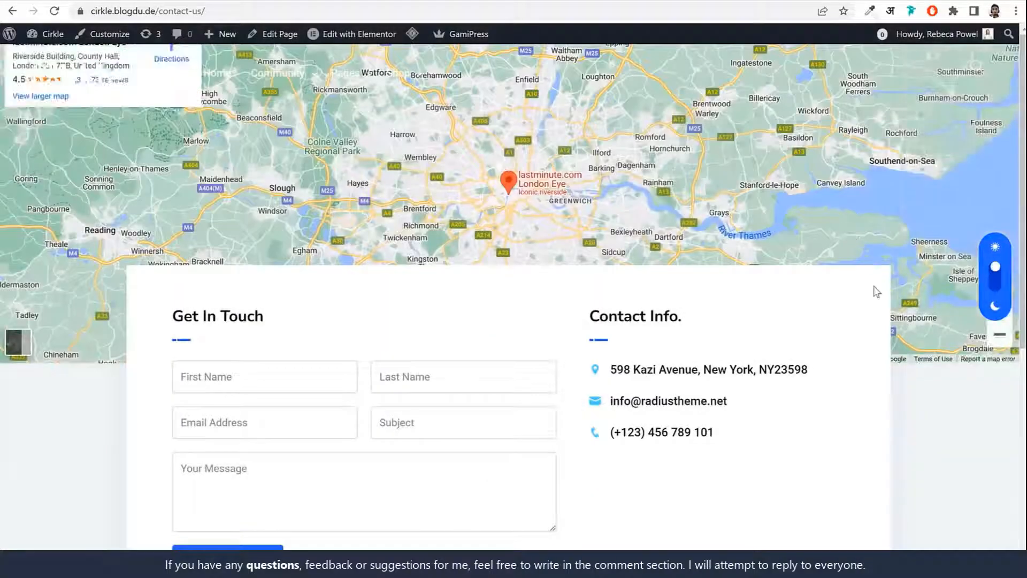
scroll(876, 292, "down", 7)
scroll(872, 291, "up", 8)
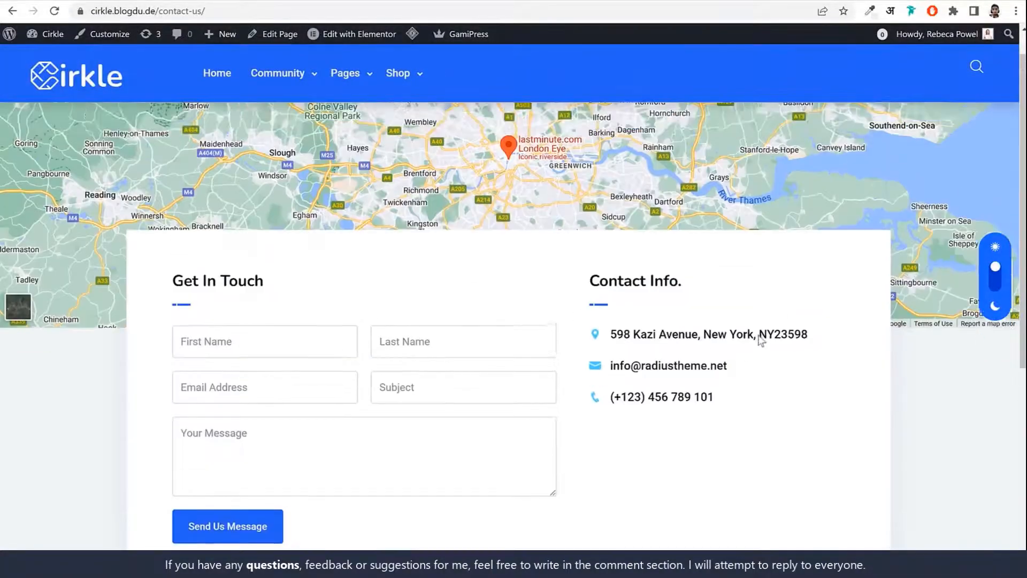
scroll(761, 341, "up", 1)
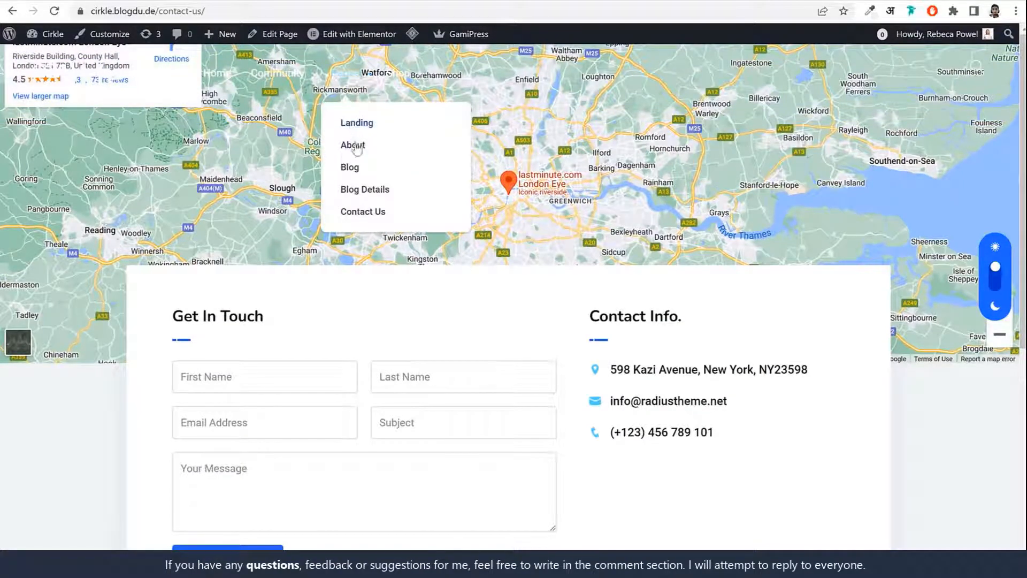
left_click(353, 167)
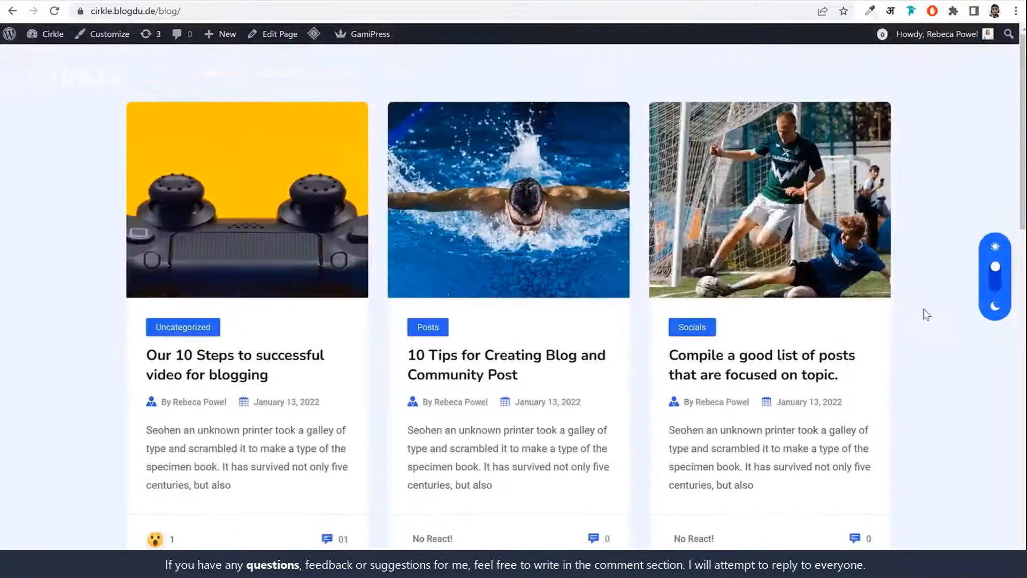
Browse the Blog listing's post cards down to the pagination and back to the top.
scroll(942, 290, "down", 8)
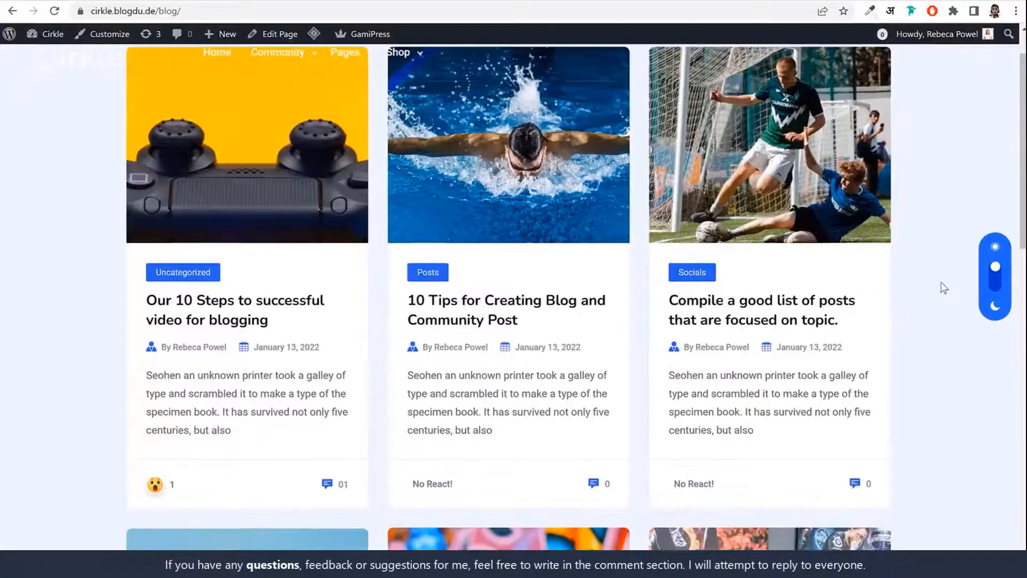
scroll(944, 288, "down", 5)
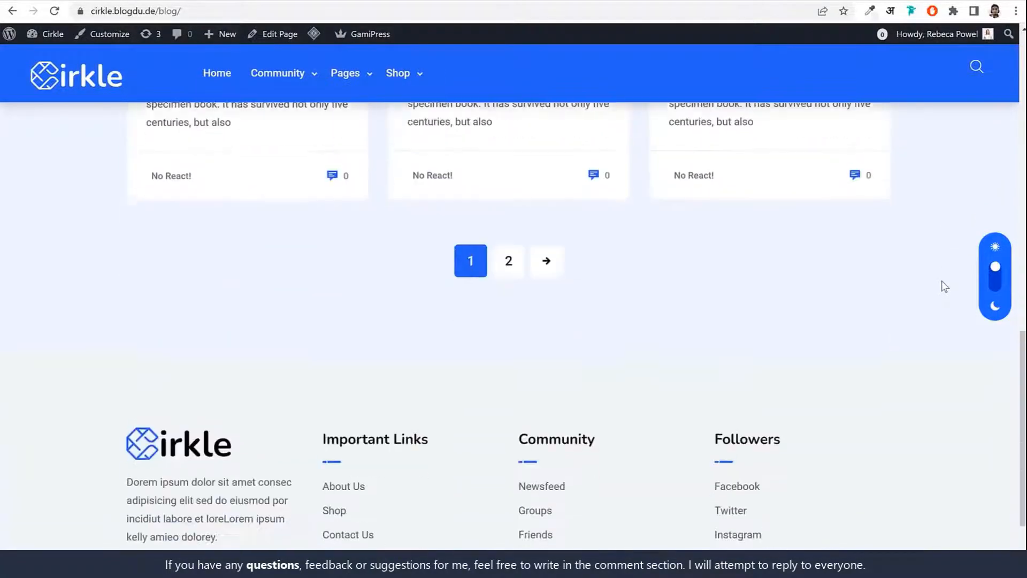
scroll(944, 288, "up", 12)
scroll(945, 287, "up", 1)
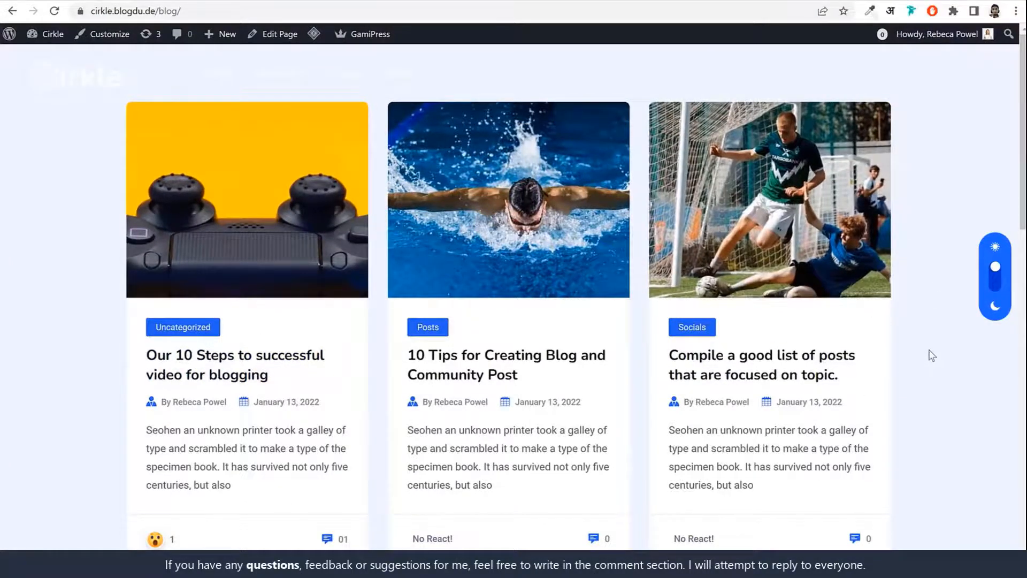
mouse_move(328, 87)
mouse_move(289, 86)
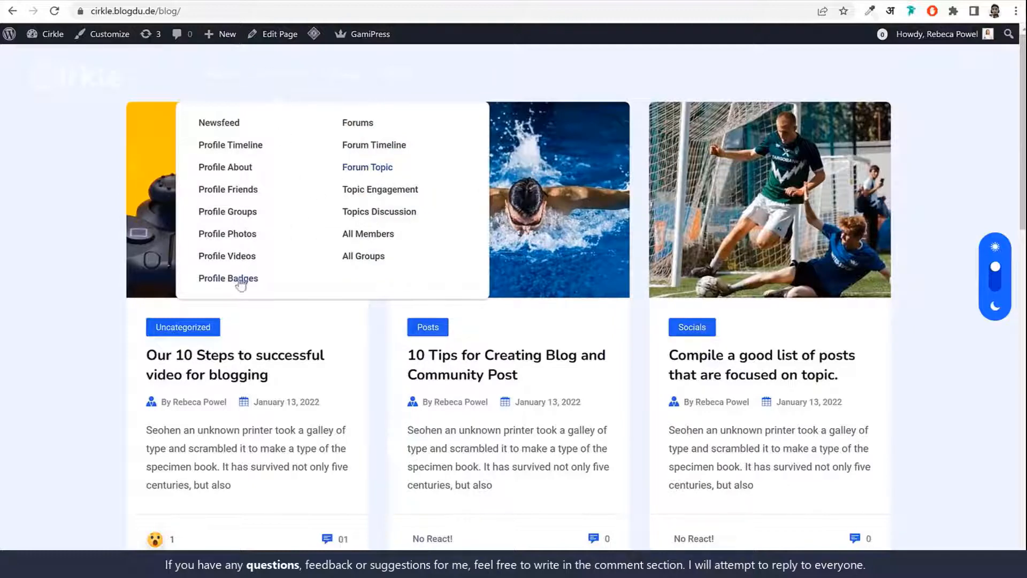
View the profile badges, open the King badge's page, and return to the badges list.
left_click(216, 279)
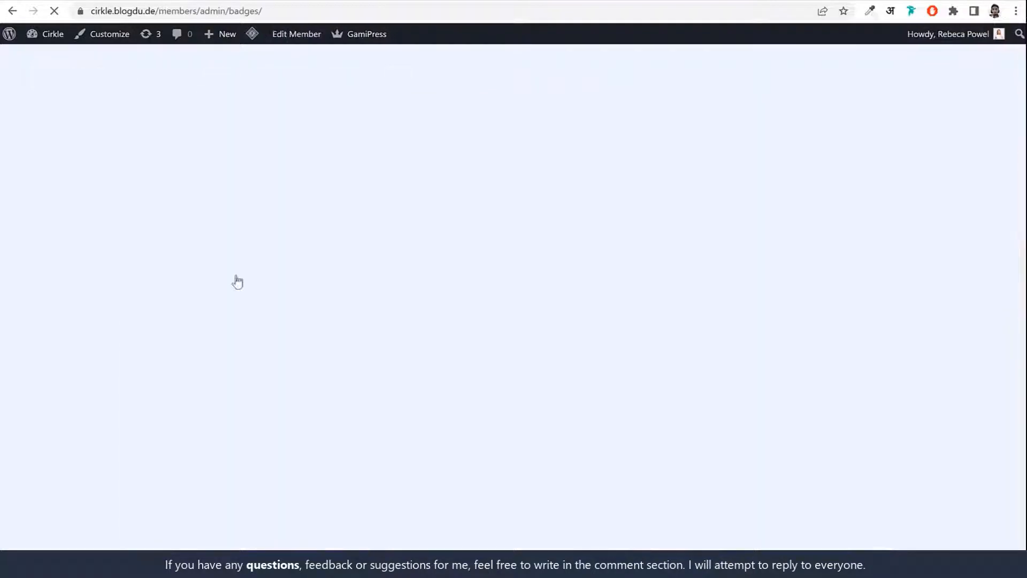
scroll(609, 267, "down", 5)
scroll(723, 273, "down", 1)
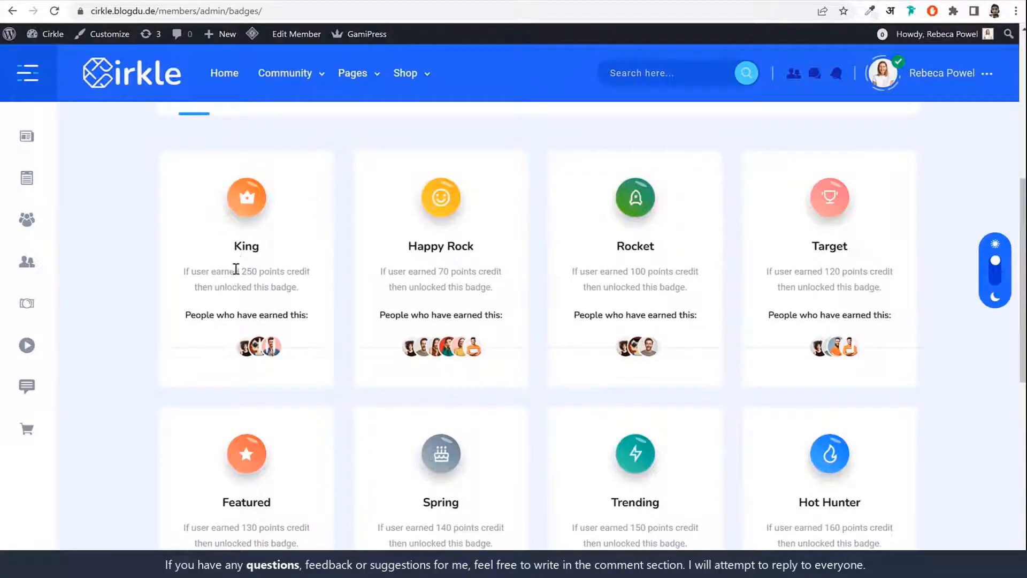
left_click_drag(243, 271, 314, 292)
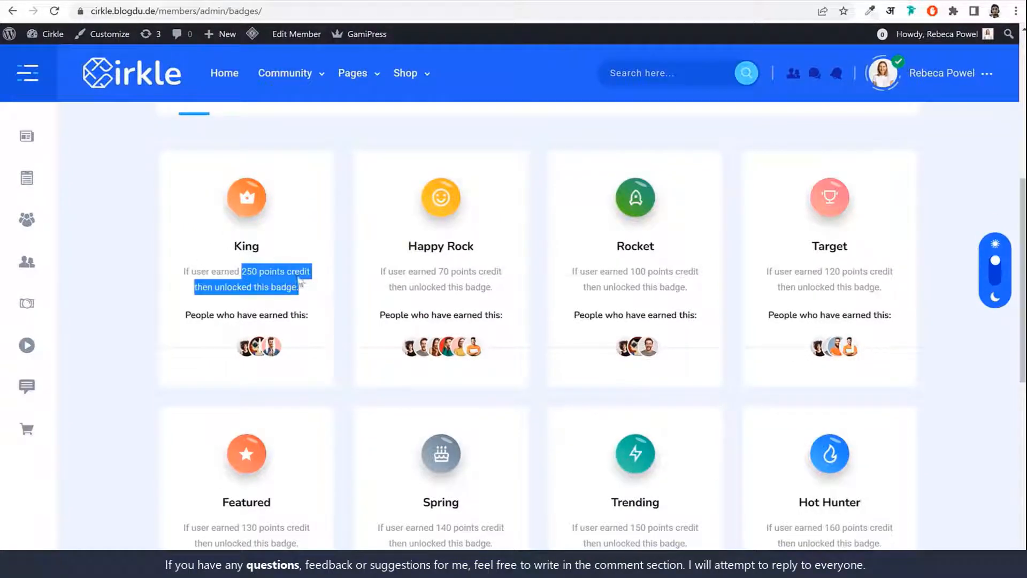
left_click(255, 248)
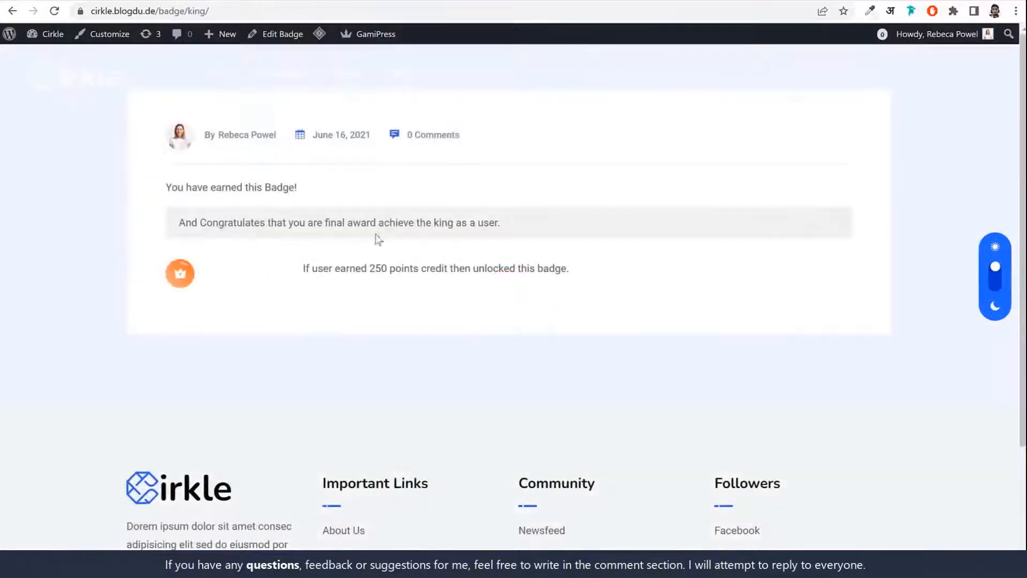
key("alt+Left")
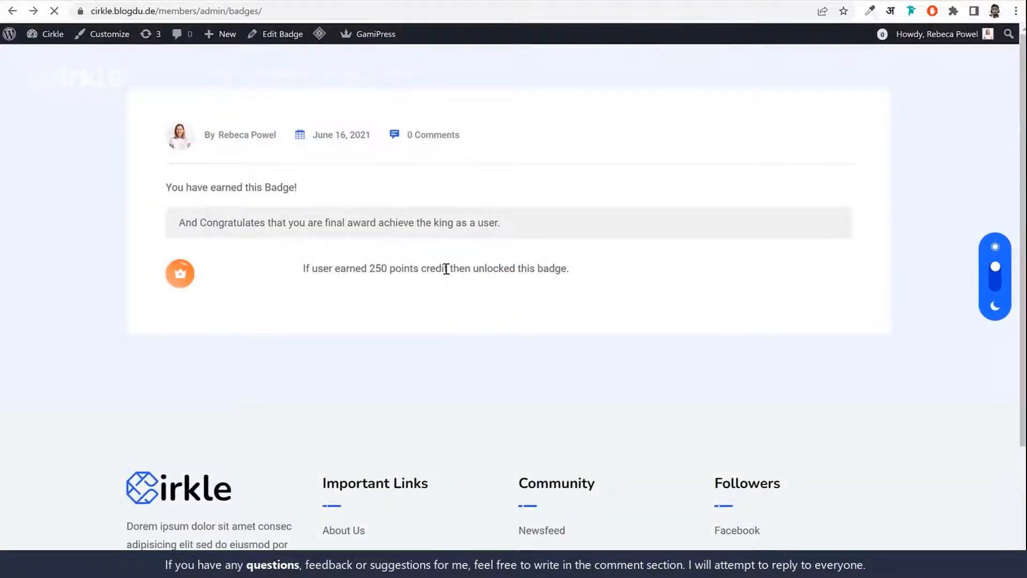
scroll(915, 304, "down", 6)
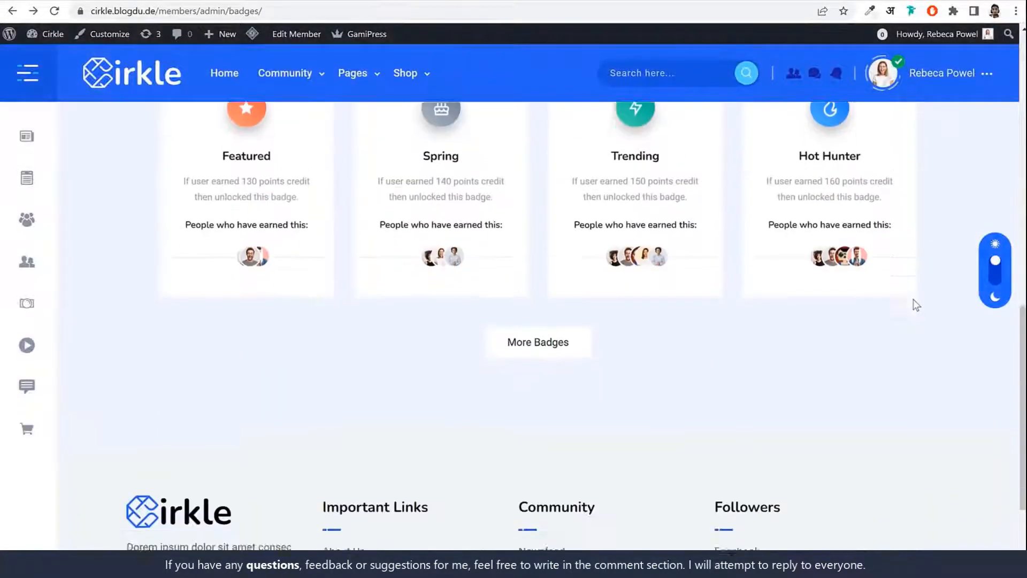
scroll(916, 303, "up", 14)
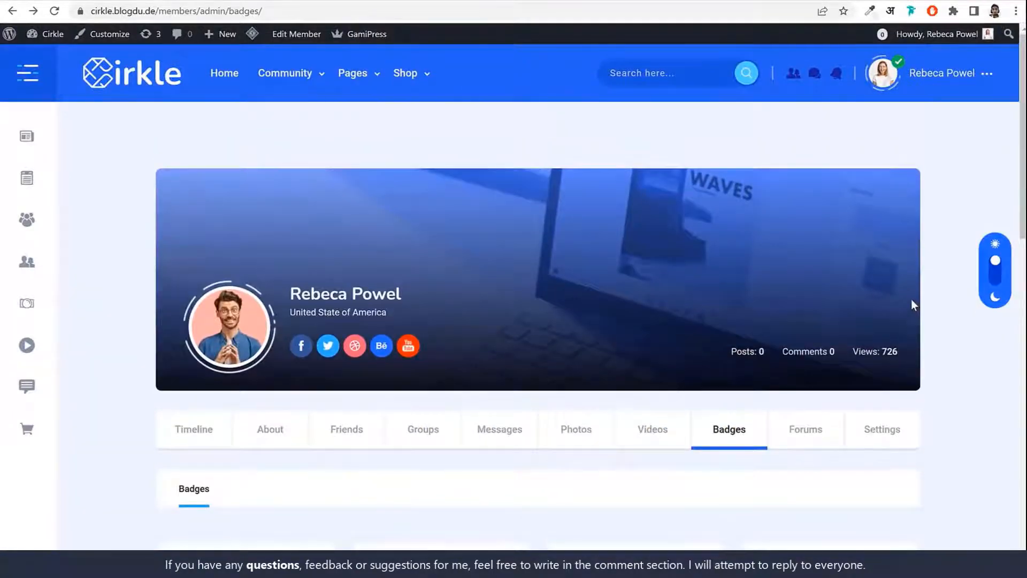
mouse_move(285, 73)
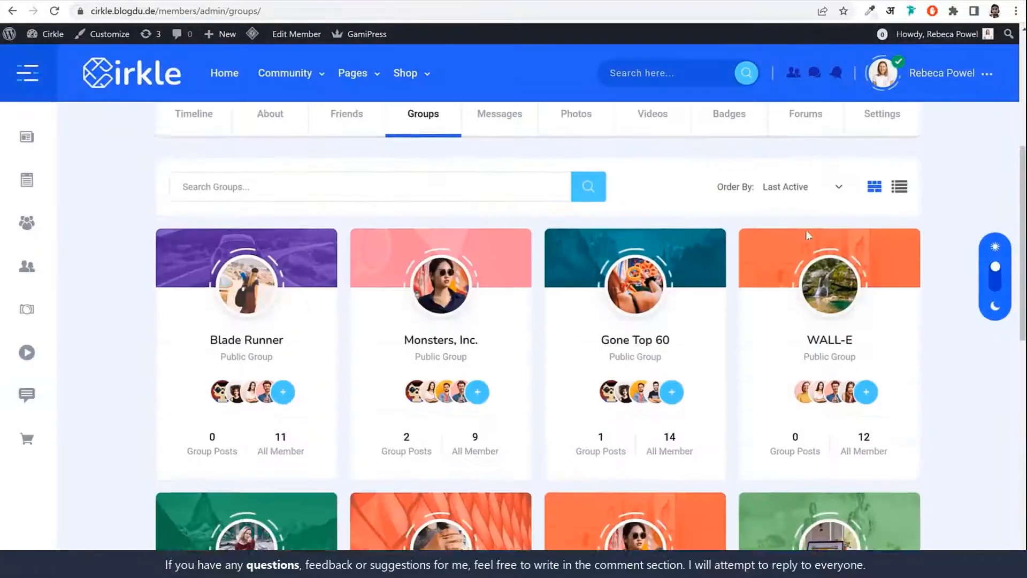
Open the Blade Runner group page and scroll through its activity feed and photo gallery.
left_click(272, 342)
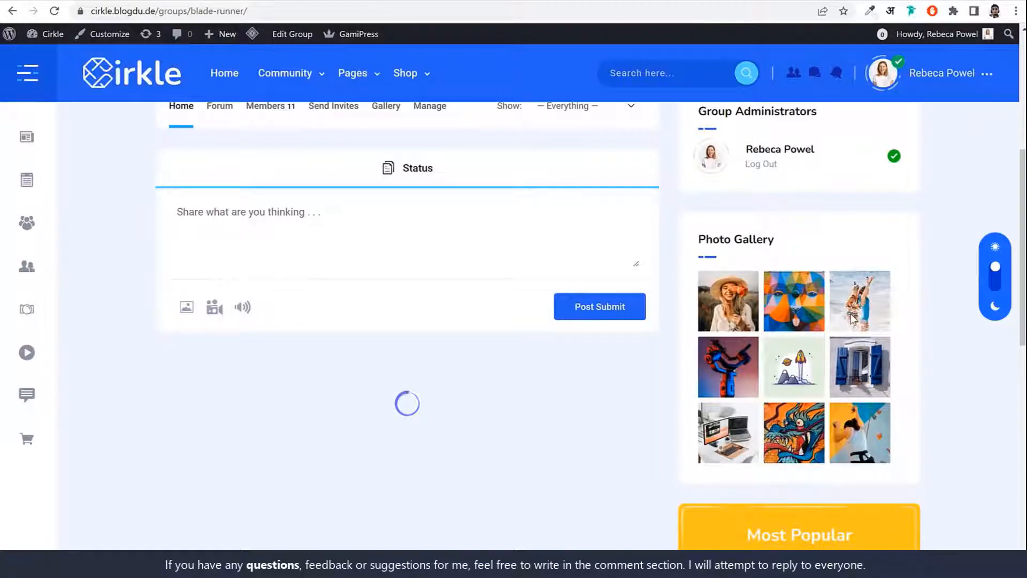
scroll(909, 318, "up", 1)
scroll(923, 319, "down", 5)
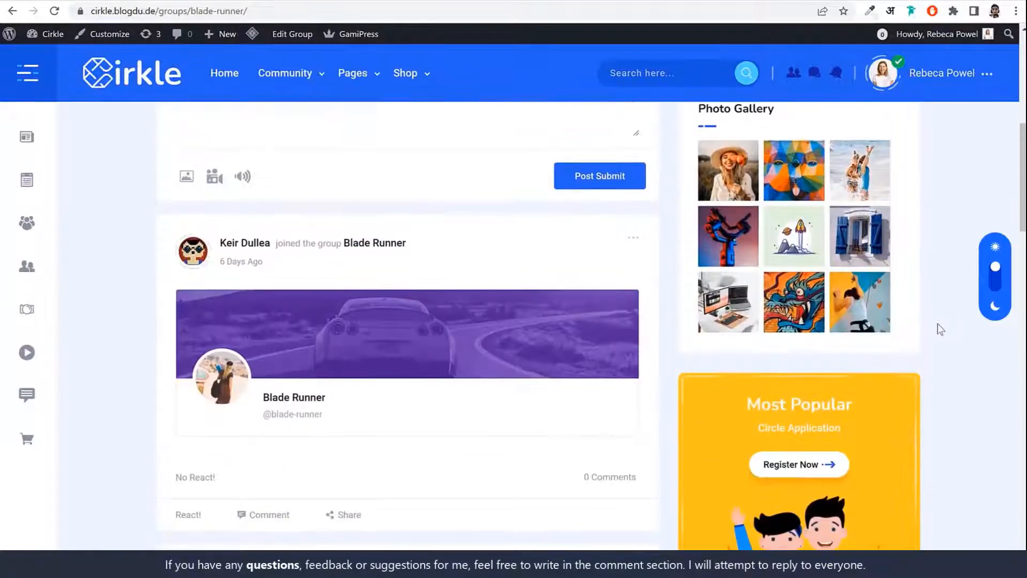
scroll(954, 327, "up", 5)
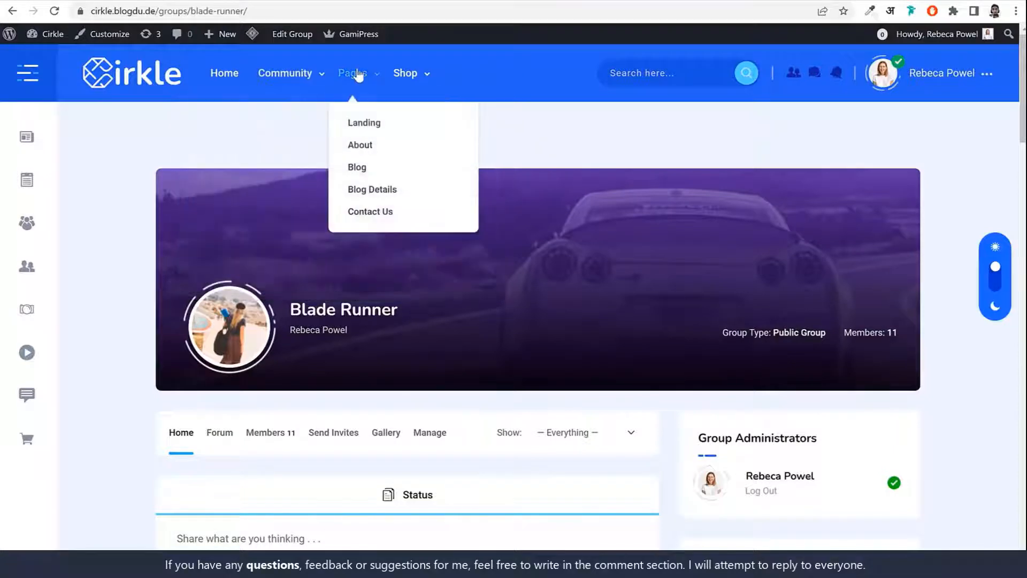
mouse_move(415, 81)
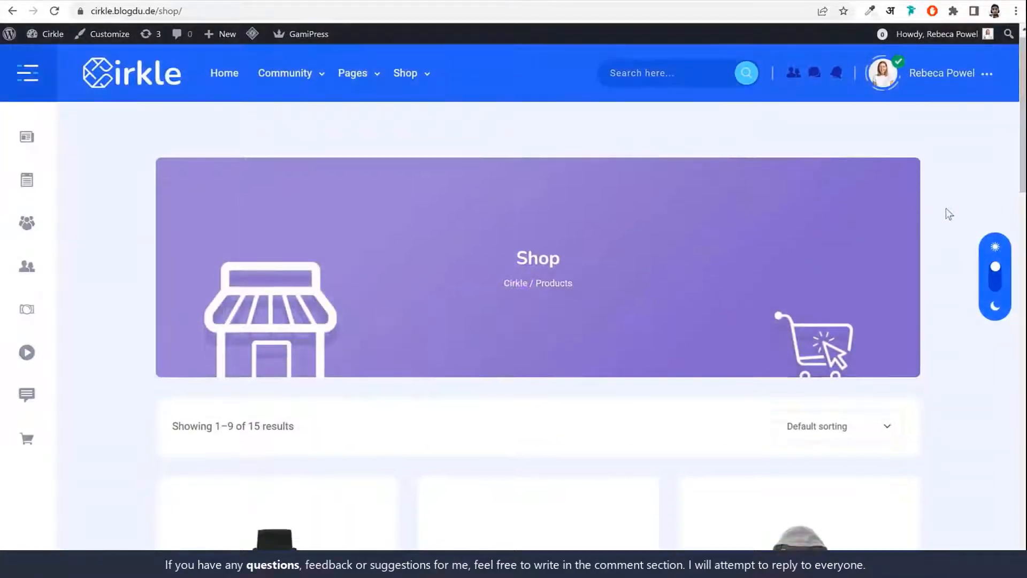
Browse the Shop product listing, then return to the Members Newsfeed home page.
scroll(945, 209, "down", 5)
mouse_move(839, 374)
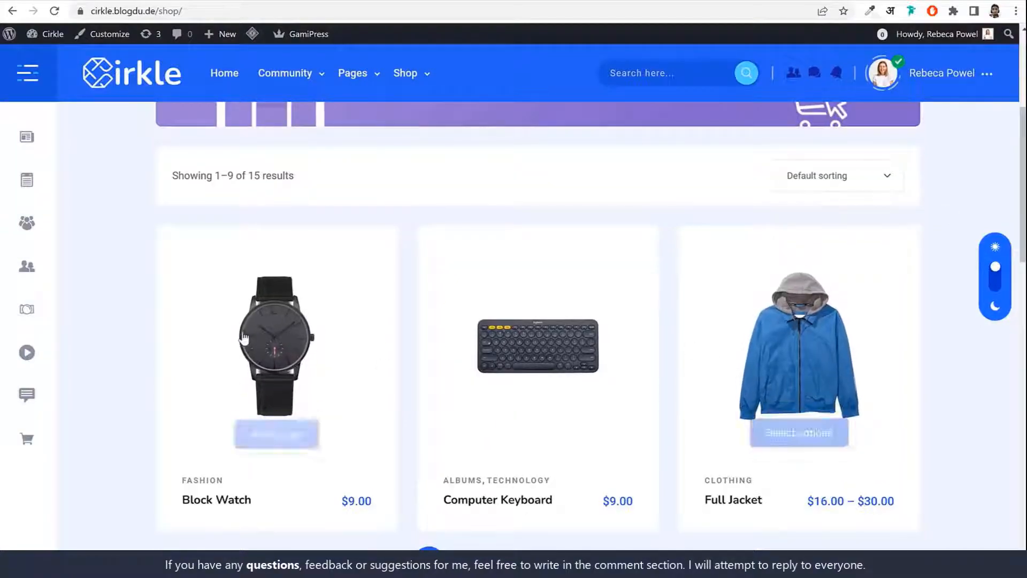
scroll(417, 331, "down", 8)
scroll(818, 278, "down", 5)
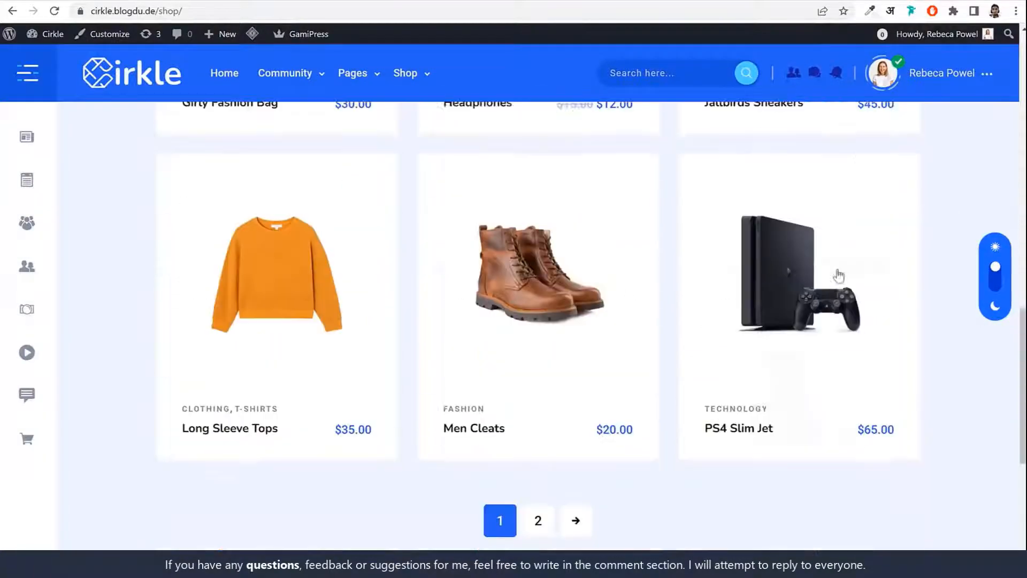
scroll(909, 348, "up", 6)
scroll(928, 347, "up", 5)
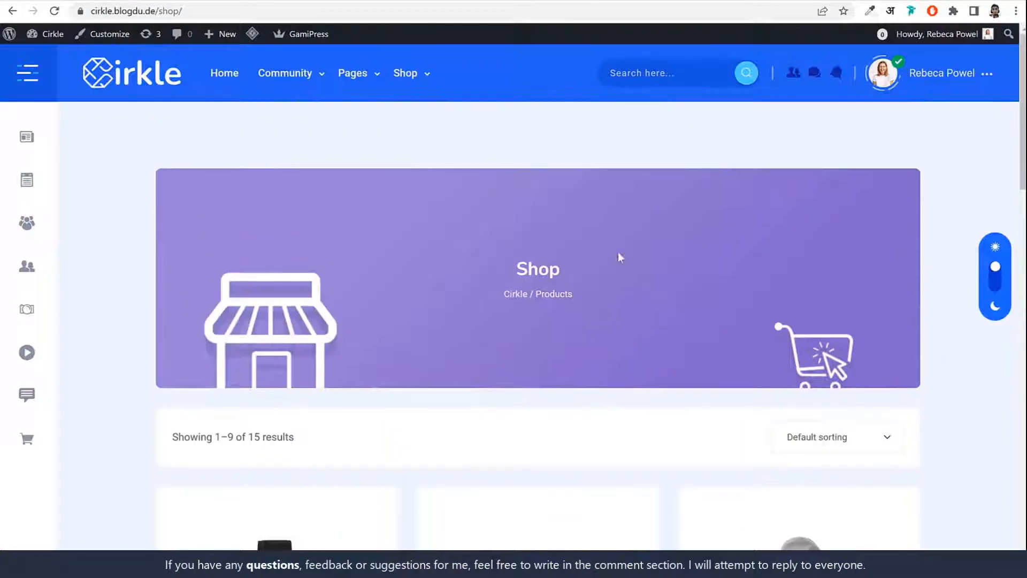
left_click(87, 80)
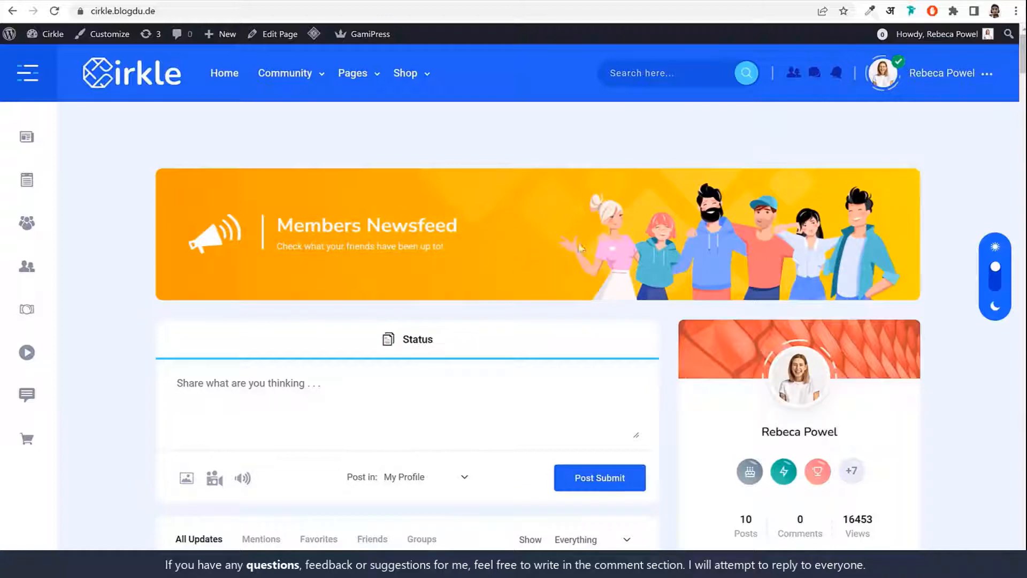
scroll(897, 326, "down", 15)
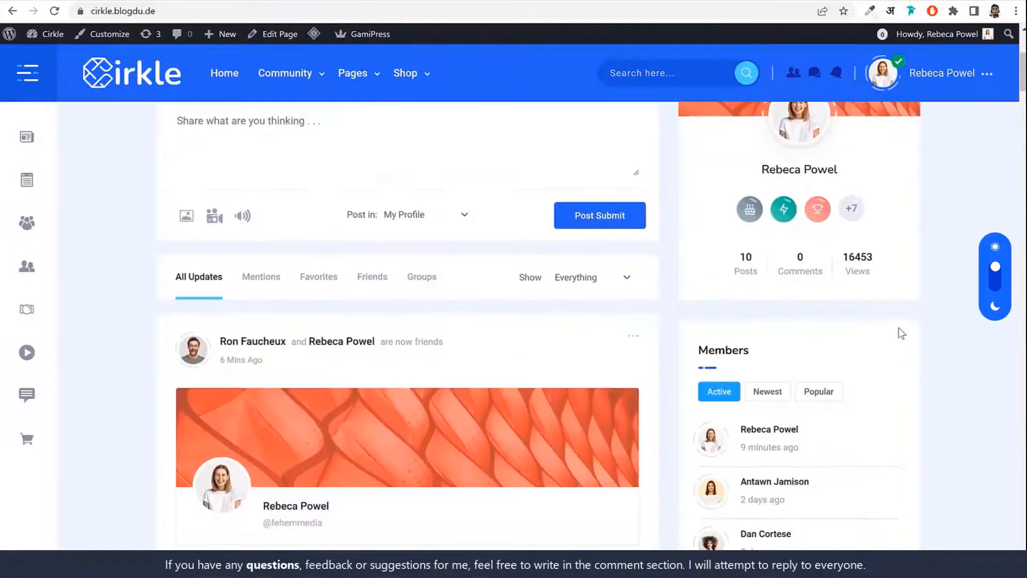
scroll(903, 338, "down", 5)
scroll(902, 339, "up", 20)
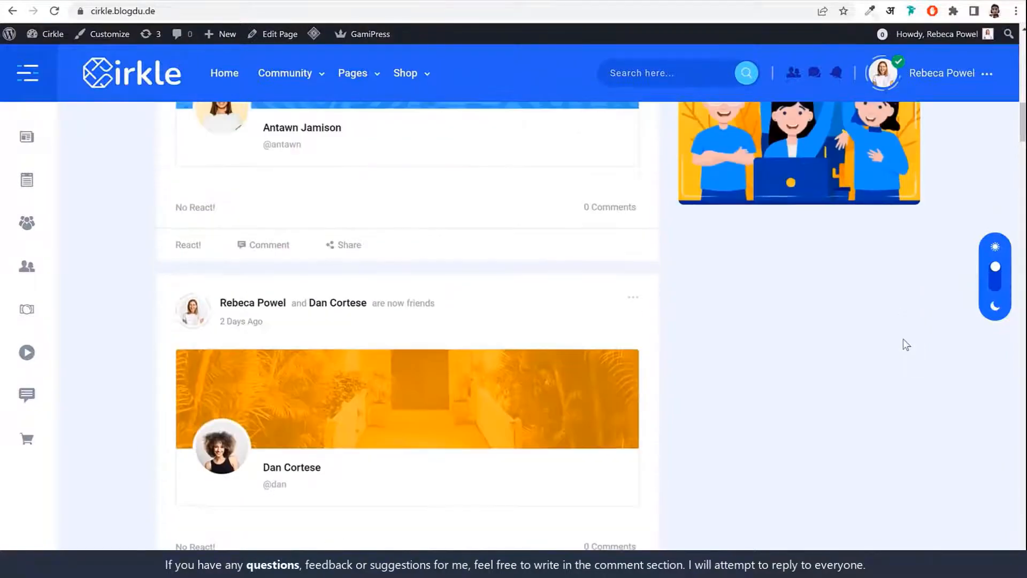
scroll(946, 328, "up", 5)
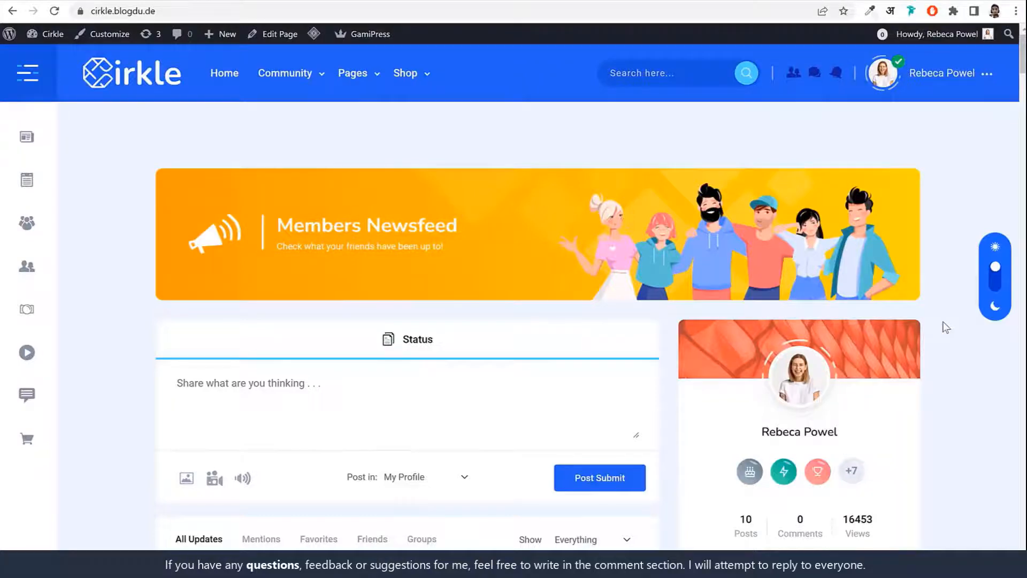
Load the w3qna.com/ht referral link in a new Chrome tab to reach Hostinger's WordPress hosting page.
key("ctrl+t")
left_click(253, 12)
type("w3qna.com/ht")
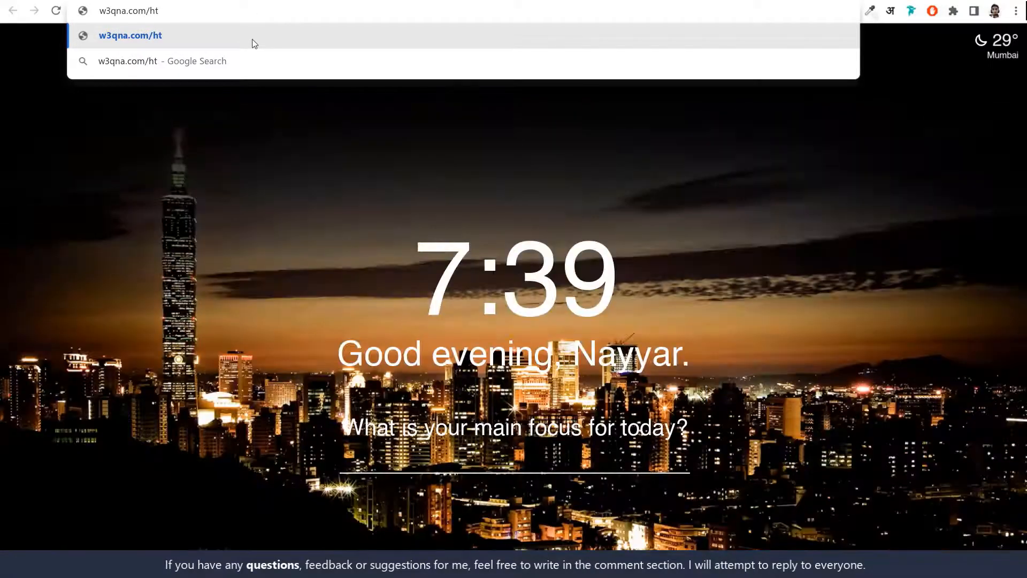
left_click(254, 44)
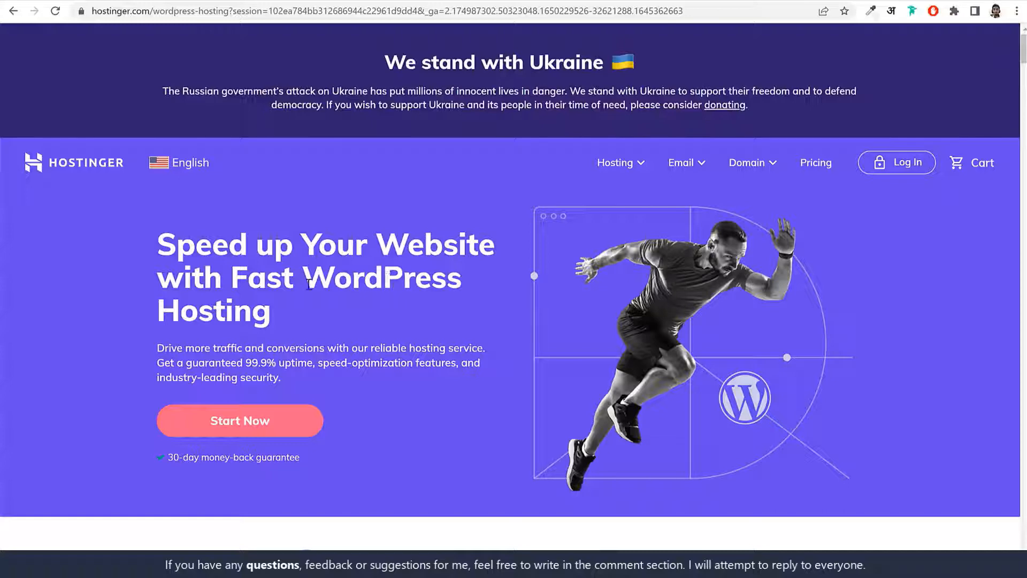
Highlight the WordPress Hosting heading, then scroll to the four plans, Single WordPress $1.99/mo to WordPress Pro $11.59/mo.
left_click_drag(307, 280, 309, 323)
left_click(497, 309)
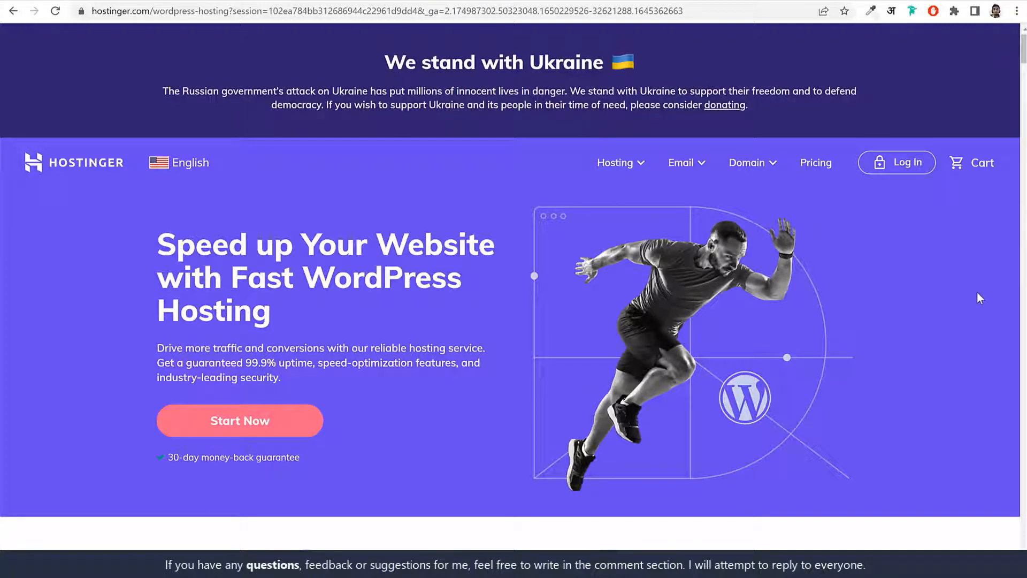
scroll(976, 332, "down", 7)
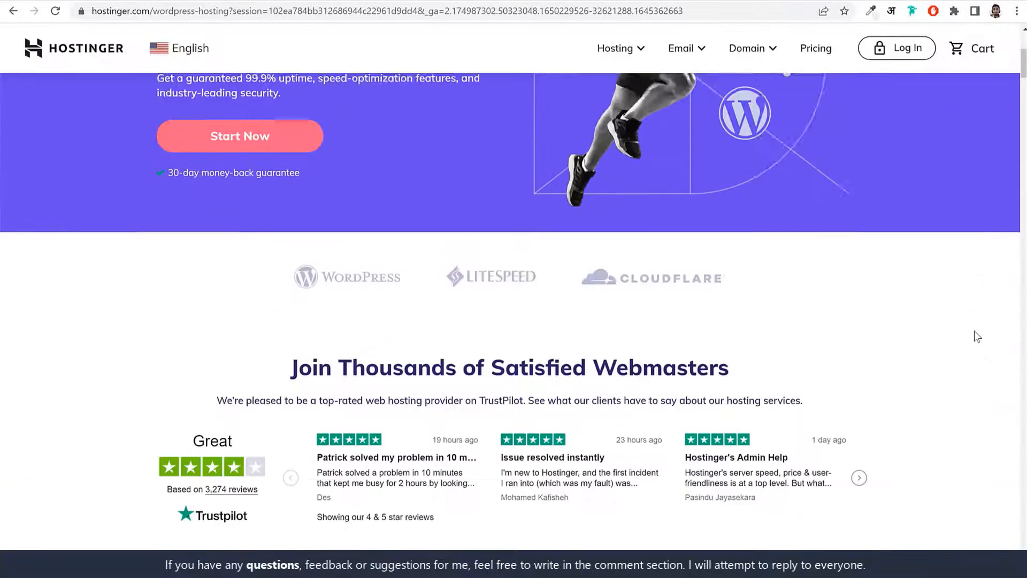
scroll(977, 336, "up", 1)
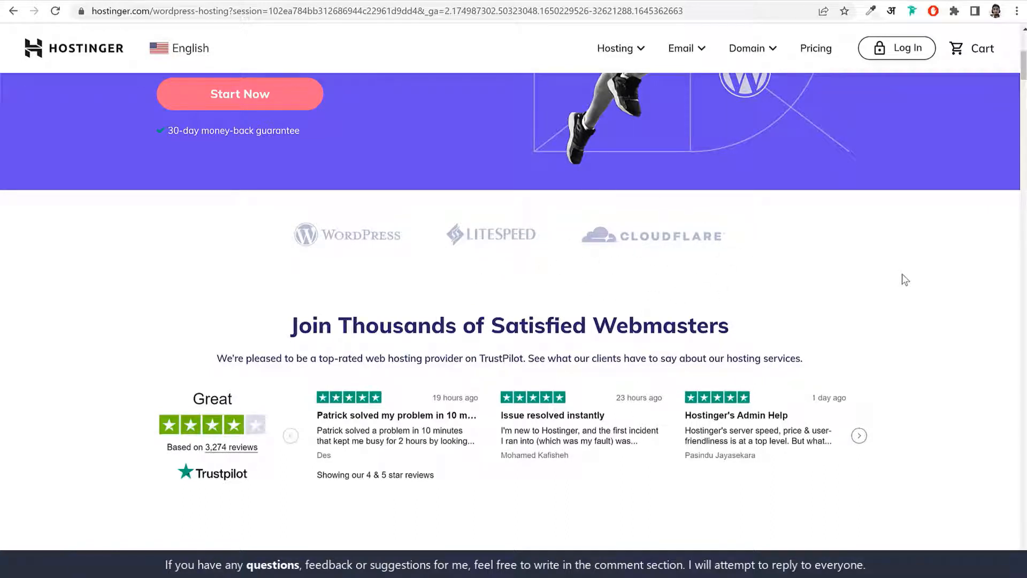
scroll(902, 274, "down", 2)
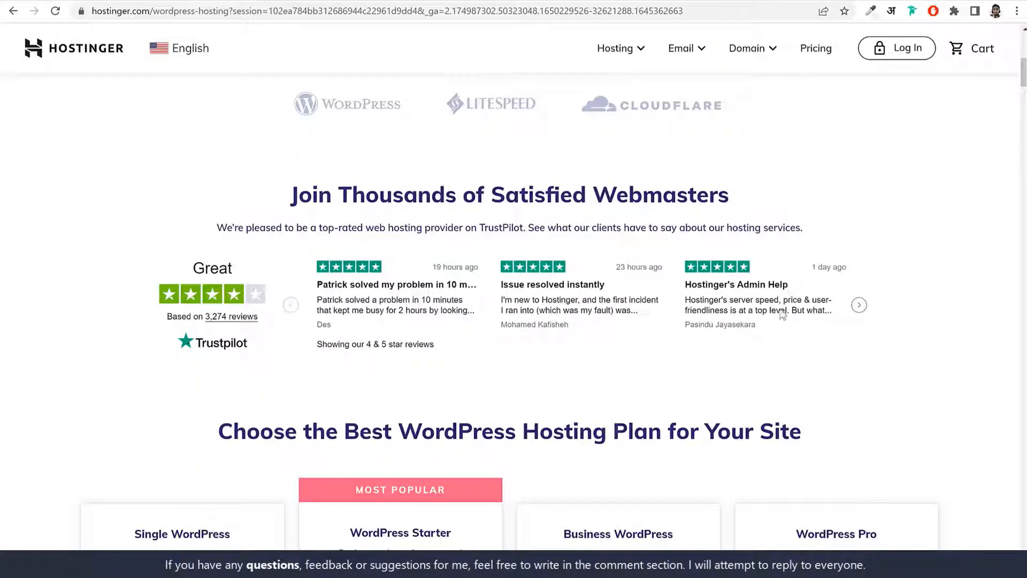
scroll(824, 337, "down", 4)
scroll(909, 267, "down", 2)
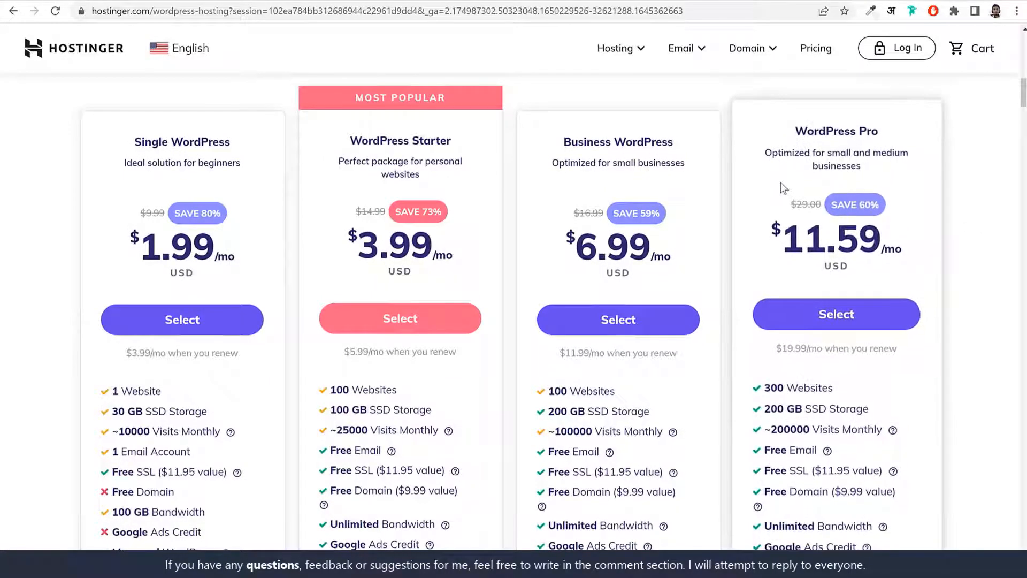
Highlight the WordPress Starter plan title and its MOST POPULAR label.
left_click_drag(368, 131, 458, 143)
left_click_drag(352, 91, 451, 94)
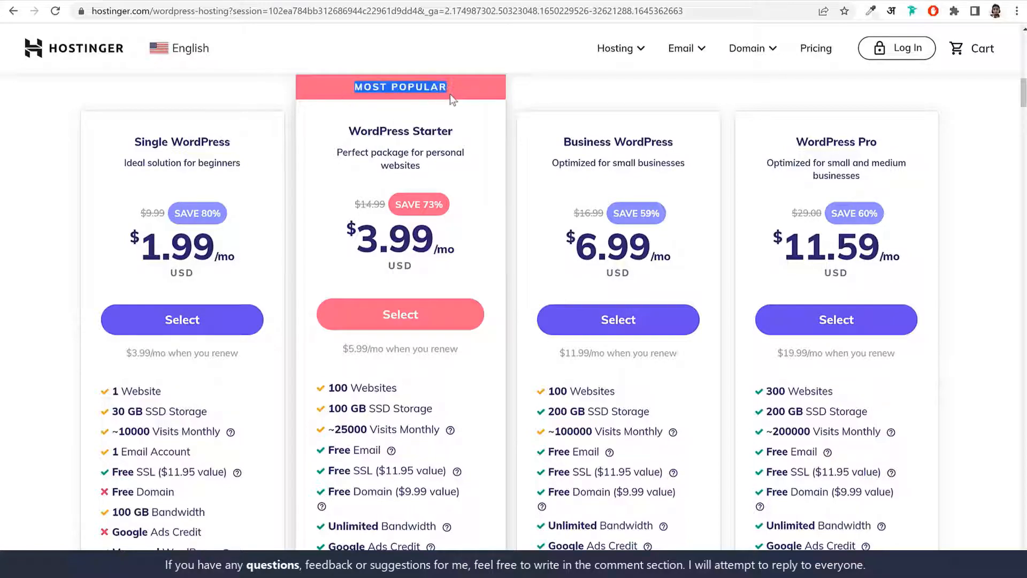
left_click(451, 94)
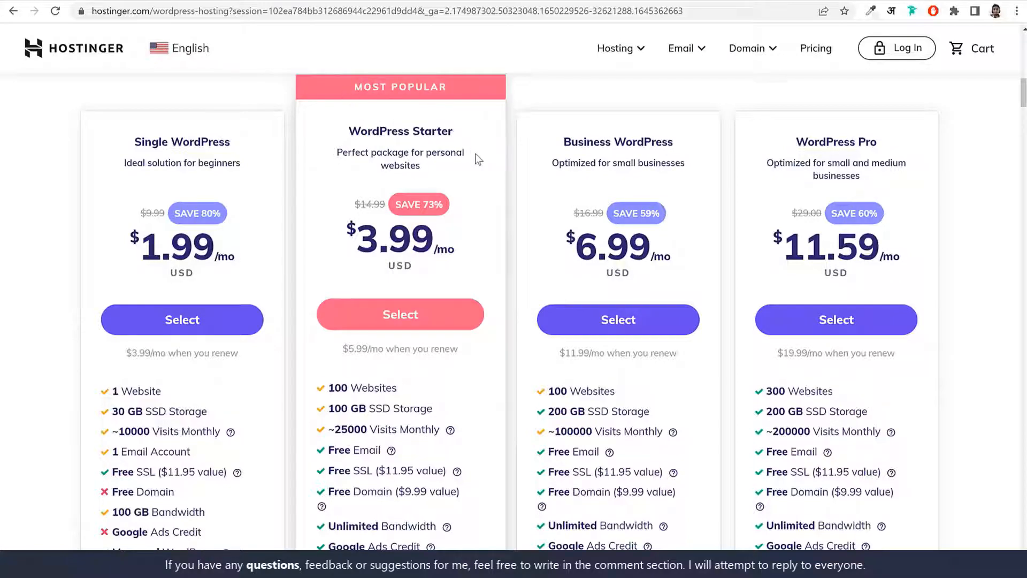
scroll(477, 159, "down", 1)
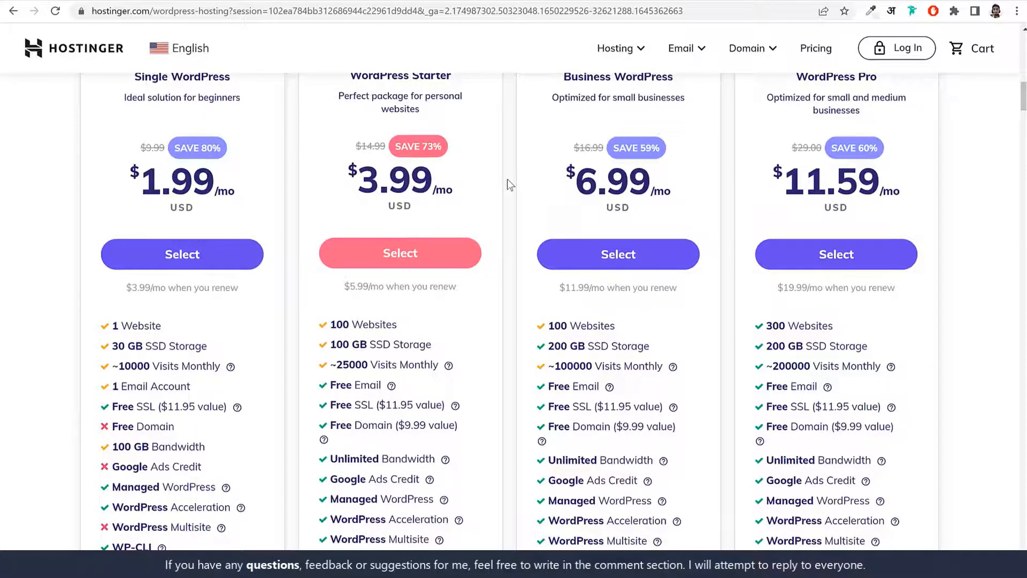
scroll(505, 179, "up", 1)
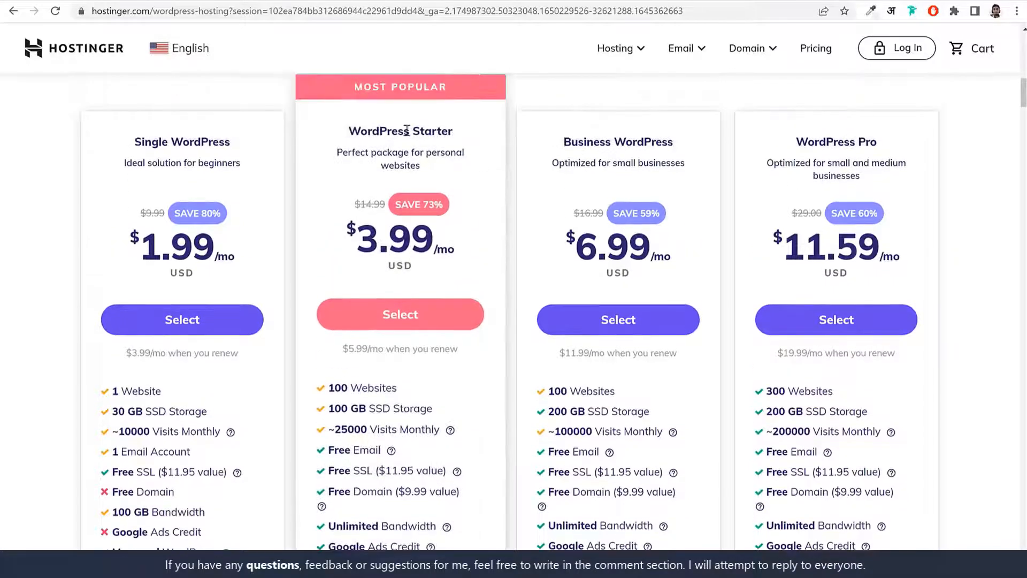
left_click_drag(354, 133, 461, 134)
left_click(463, 134)
Highlight the Starter plan's 100 Websites and 100 GB SSD Storage features.
scroll(524, 269, "down", 2)
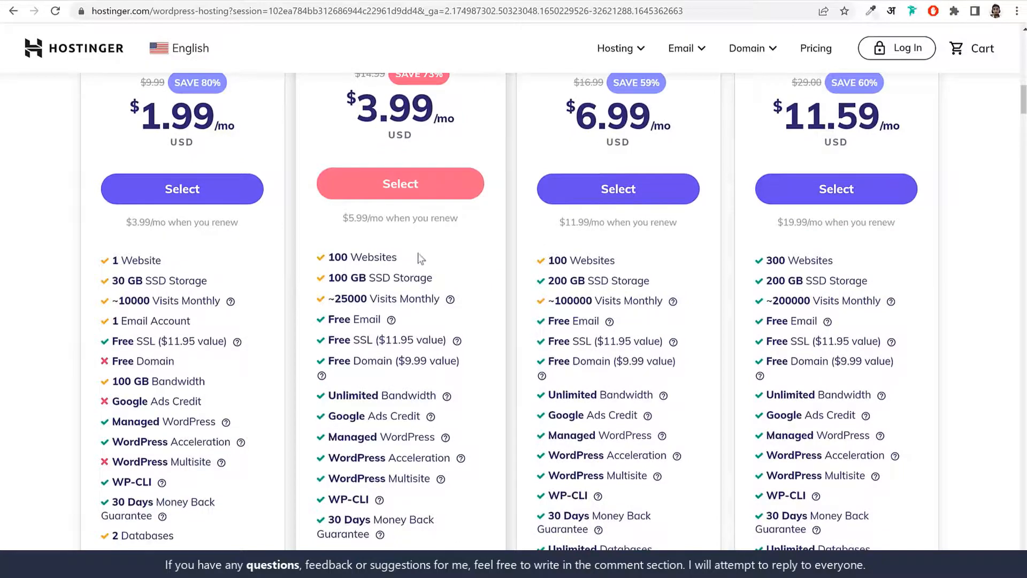
triple_click(379, 261)
scroll(489, 265, "up", 1)
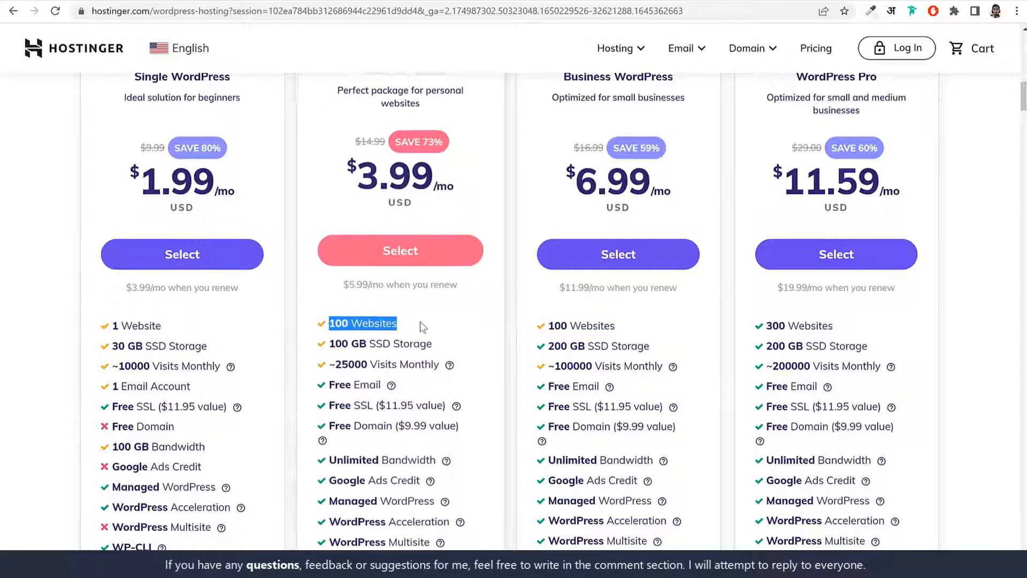
scroll(412, 320, "up", 1)
left_click_drag(347, 131, 454, 141)
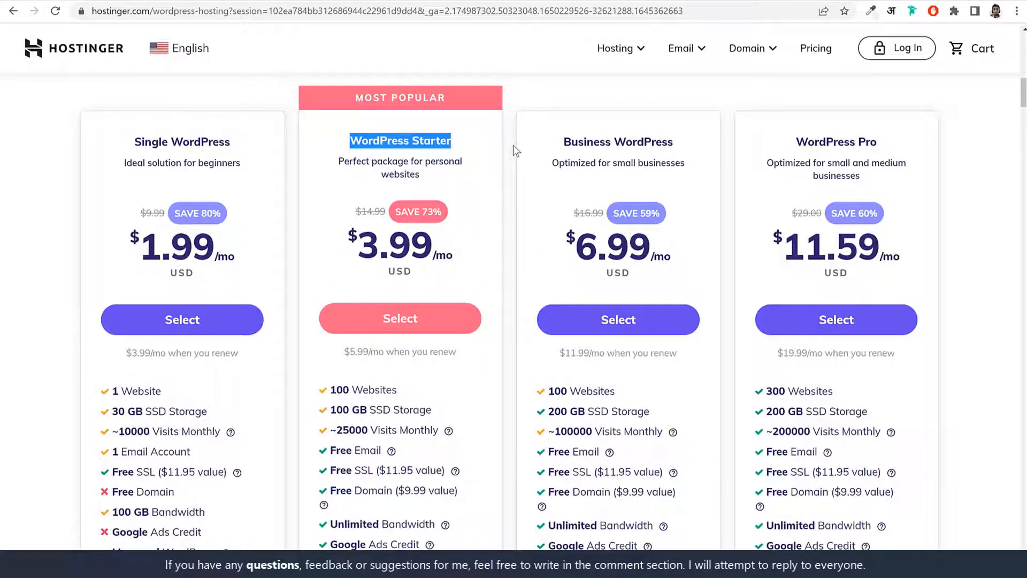
scroll(522, 257, "down", 2)
left_click_drag(328, 277, 477, 284)
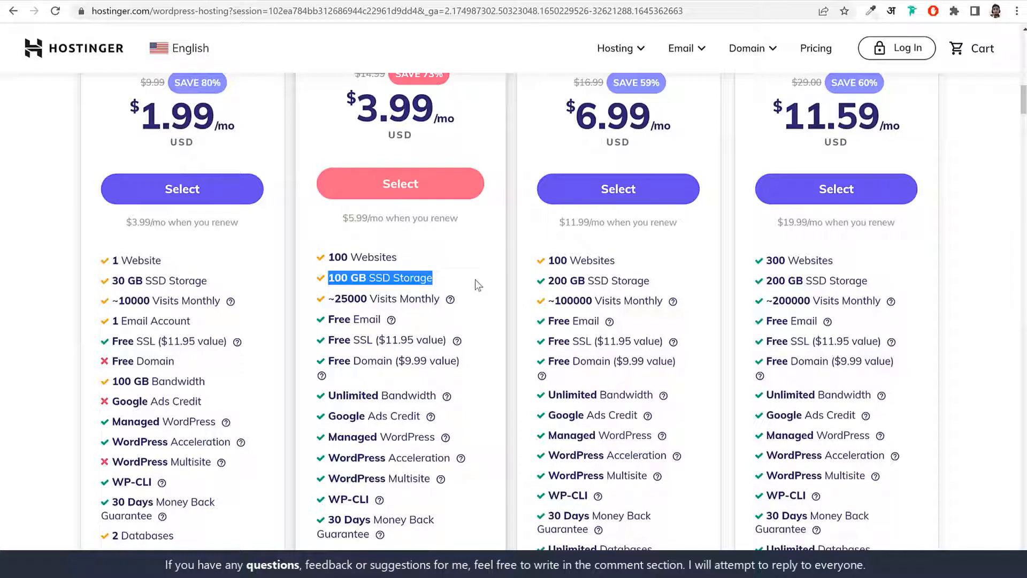
left_click(417, 279)
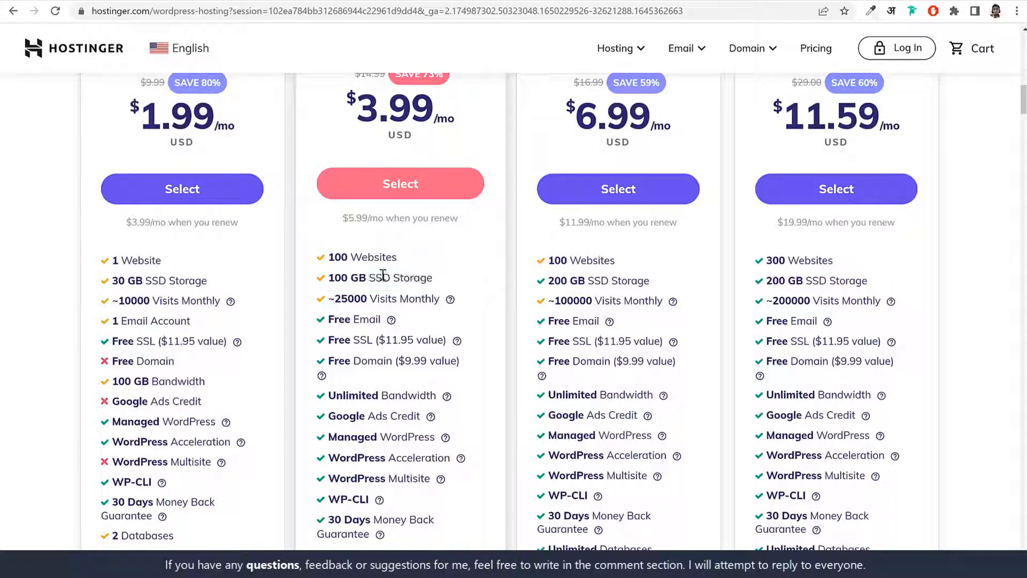
left_click_drag(383, 276, 442, 275)
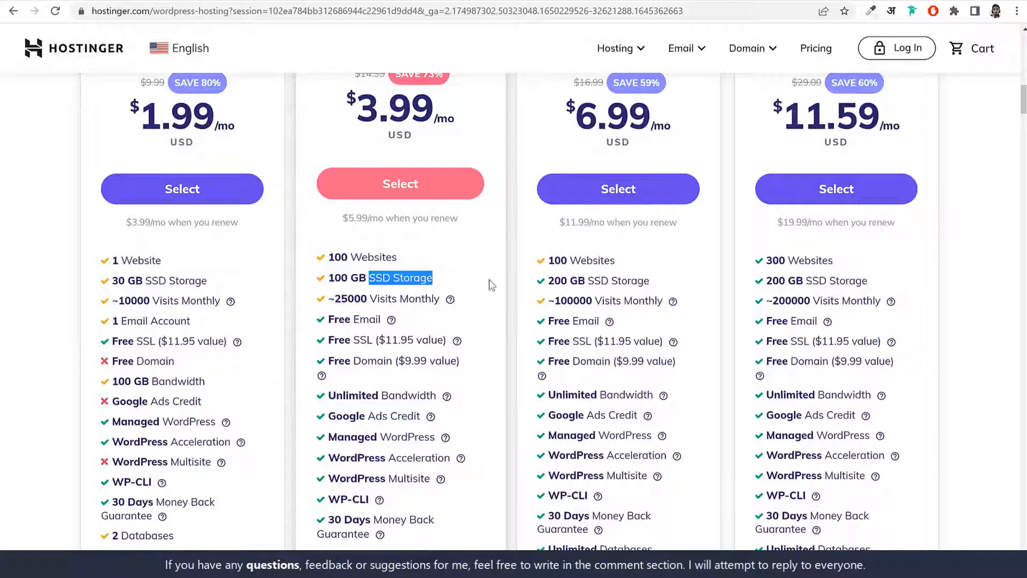
scroll(494, 315, "down", 1)
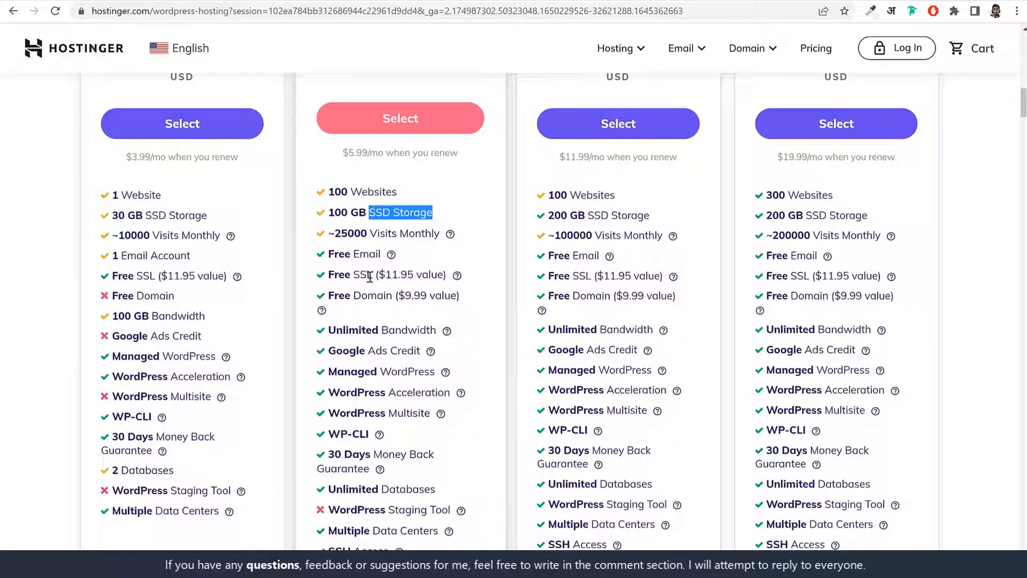
left_click(333, 294)
left_click_drag(333, 294, 408, 295)
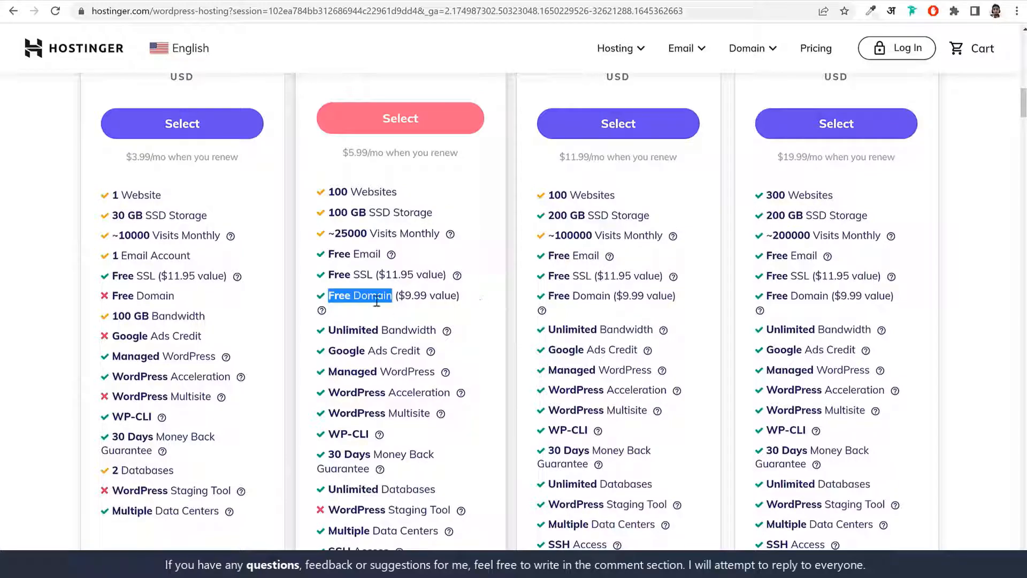
left_click(392, 295)
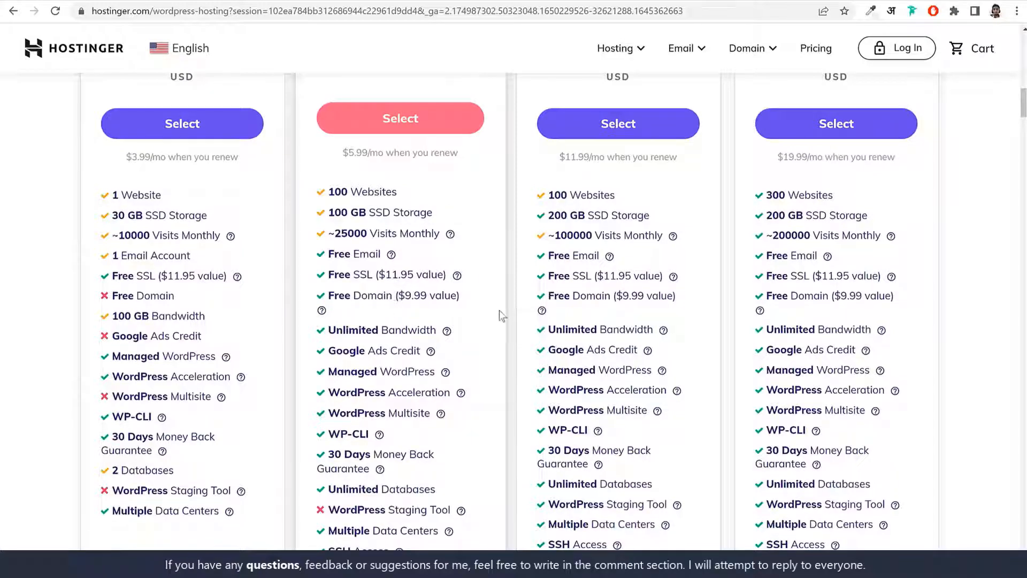
scroll(498, 311, "down", 2)
mouse_move(430, 221)
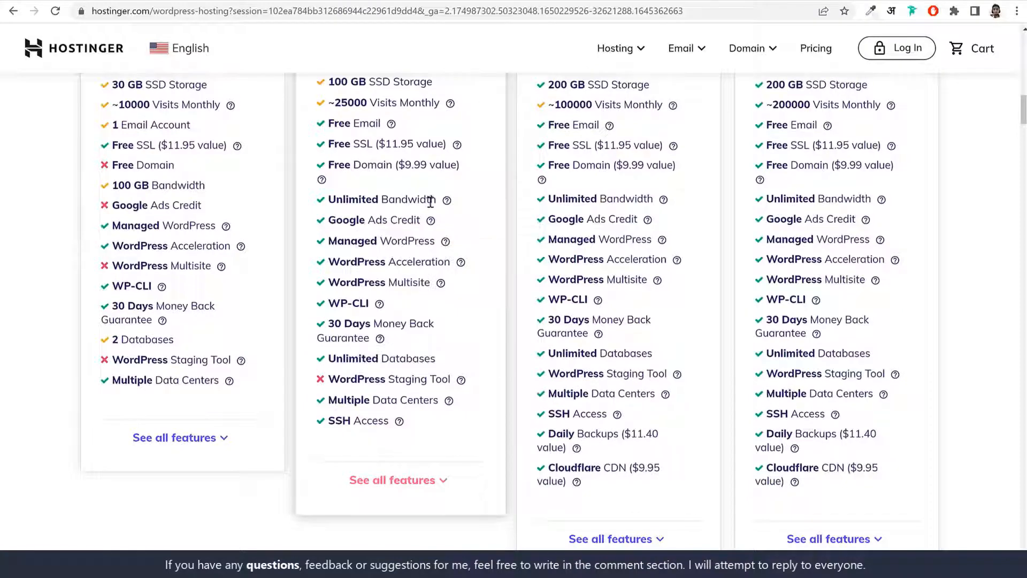
mouse_move(447, 200)
left_click_drag(328, 199, 439, 200)
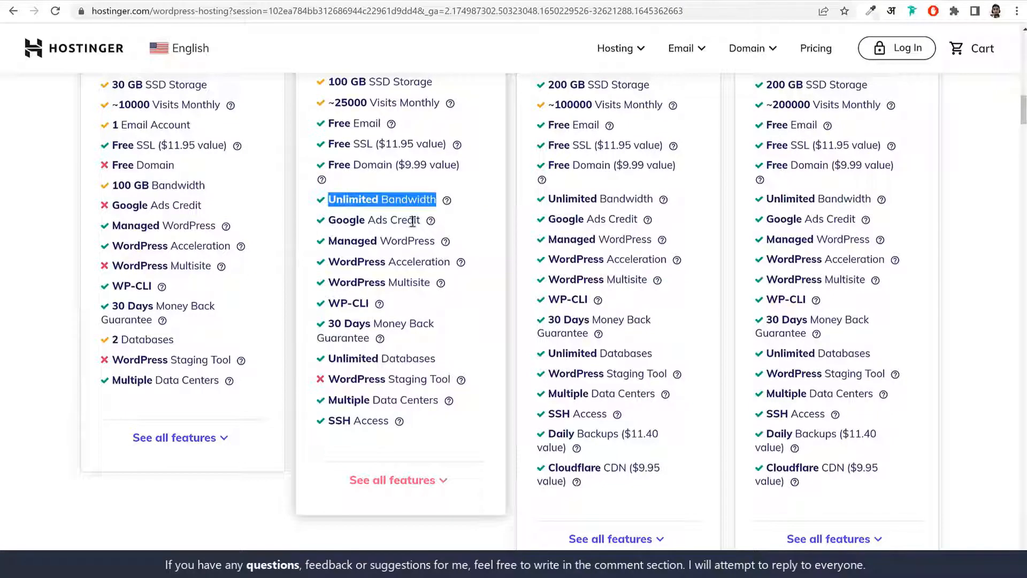
mouse_move(447, 244)
left_click_drag(329, 262, 452, 262)
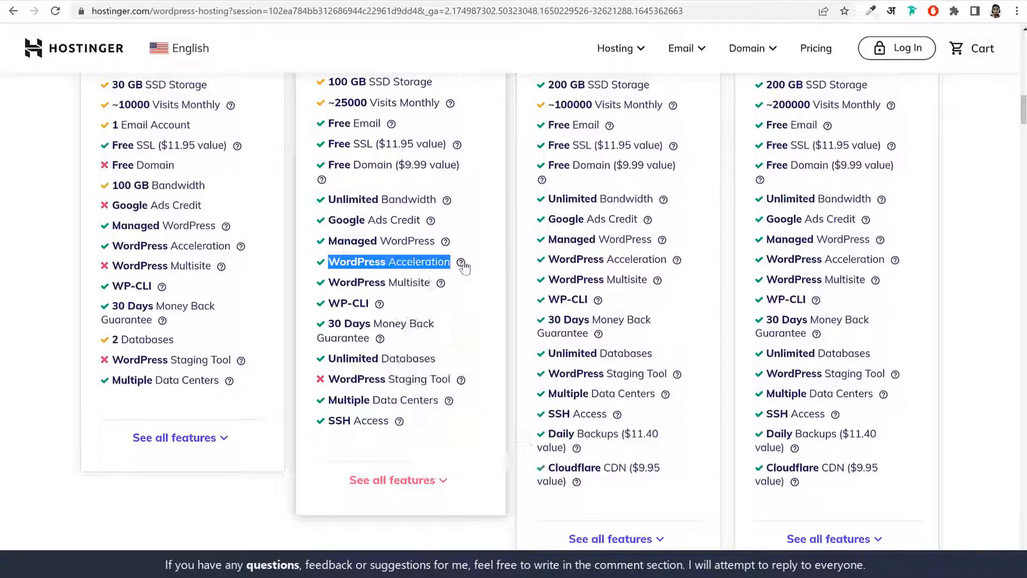
mouse_move(461, 263)
scroll(447, 422, "up", 6)
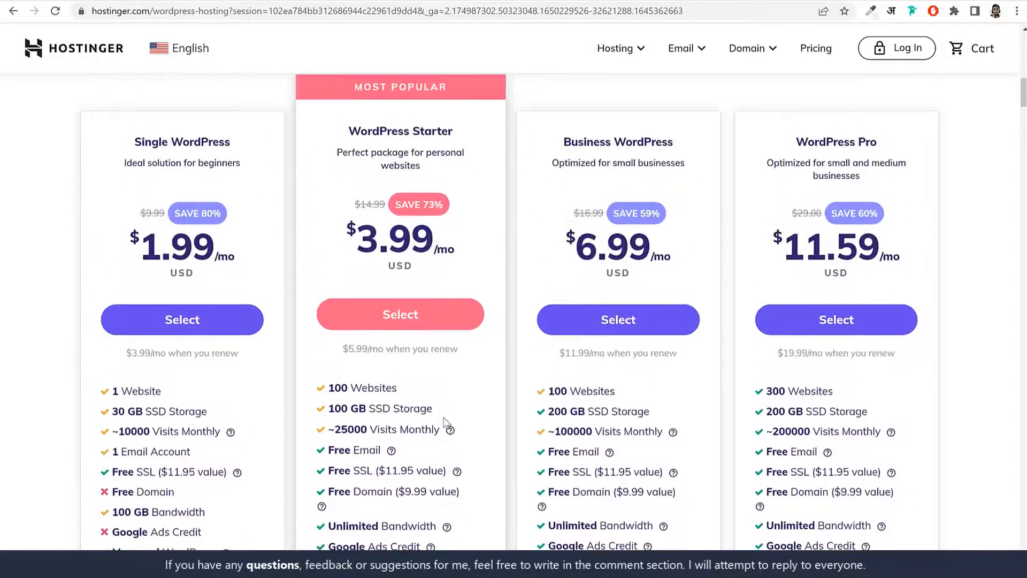
Start an order for the WordPress Starter plan and bring up the Choose a period section.
scroll(447, 423, "up", 1)
left_click_drag(436, 309, 357, 306)
left_click(443, 309)
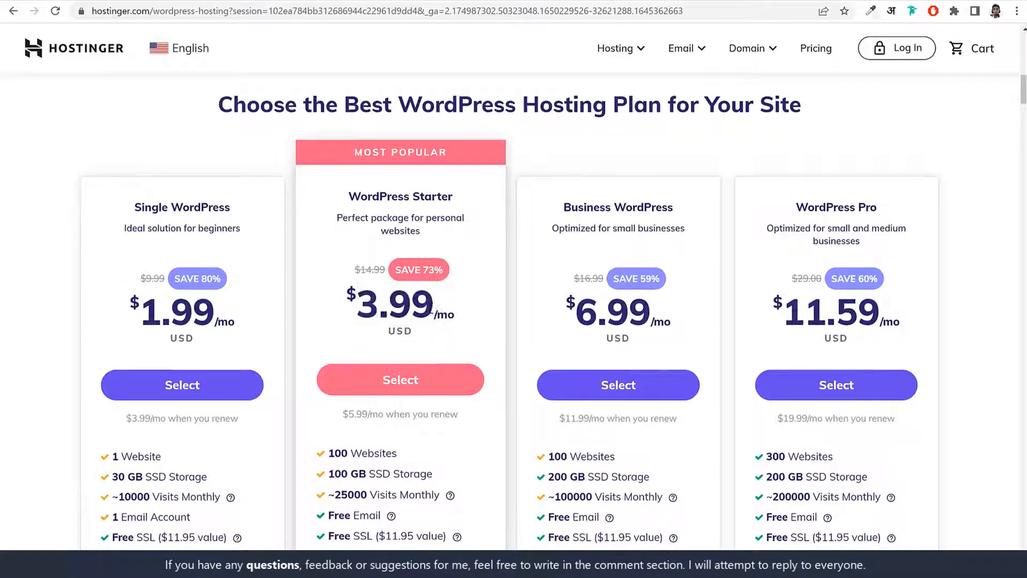
left_click(438, 390)
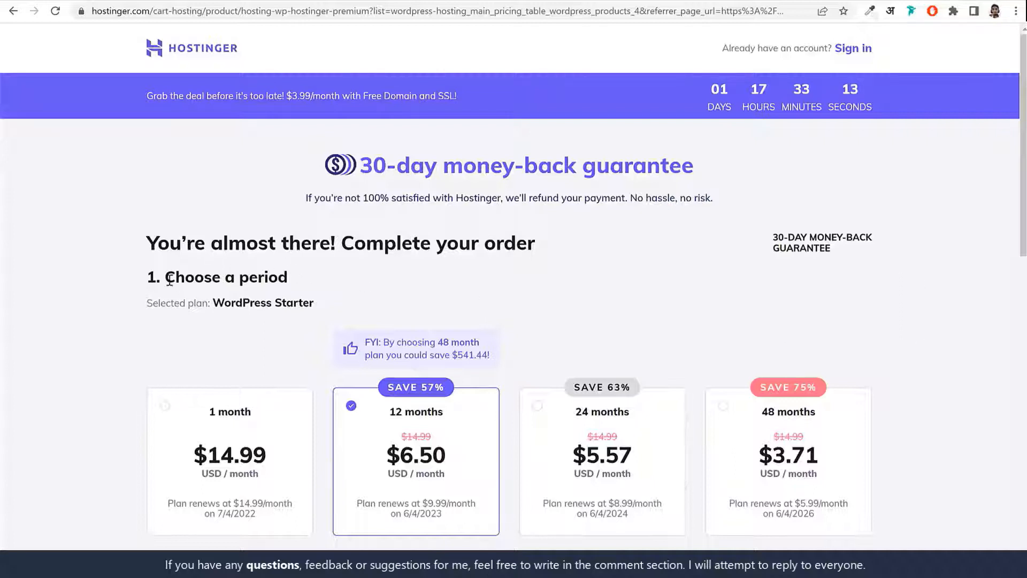
left_click_drag(166, 275, 339, 275)
left_click(339, 275)
scroll(321, 321, "down", 3)
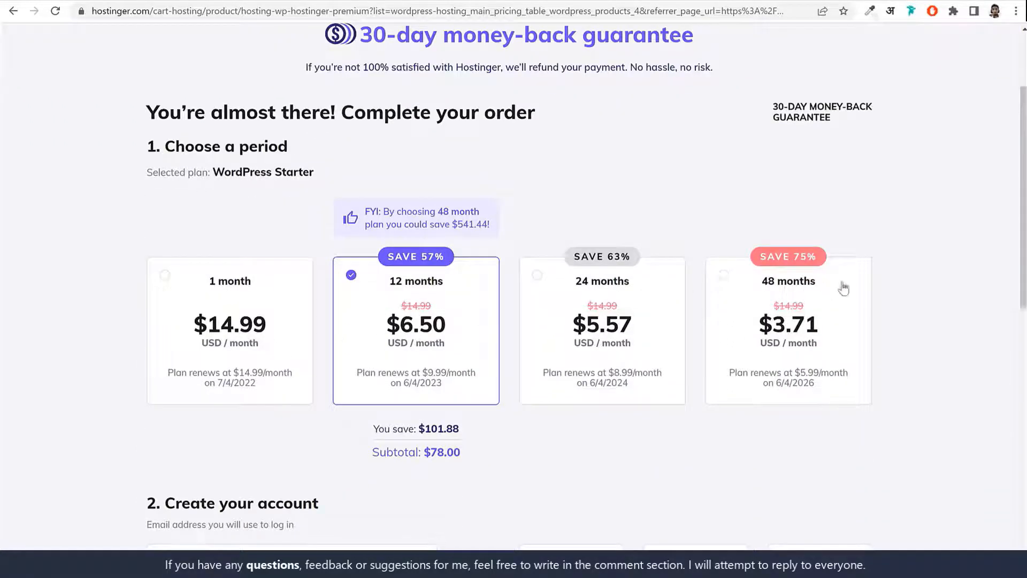
Compare the 48-month and 1-month periods, then settle on 12 months at $6.50/month with 57% off.
double_click(752, 283)
left_click(451, 289)
left_click_drag(463, 282, 386, 288)
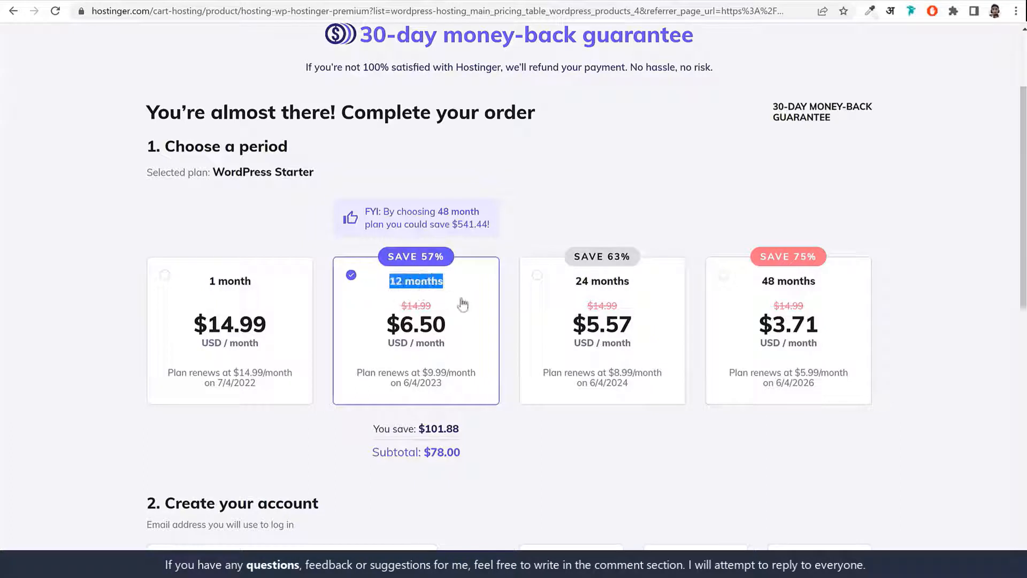
scroll(462, 303, "down", 1)
left_click(267, 241)
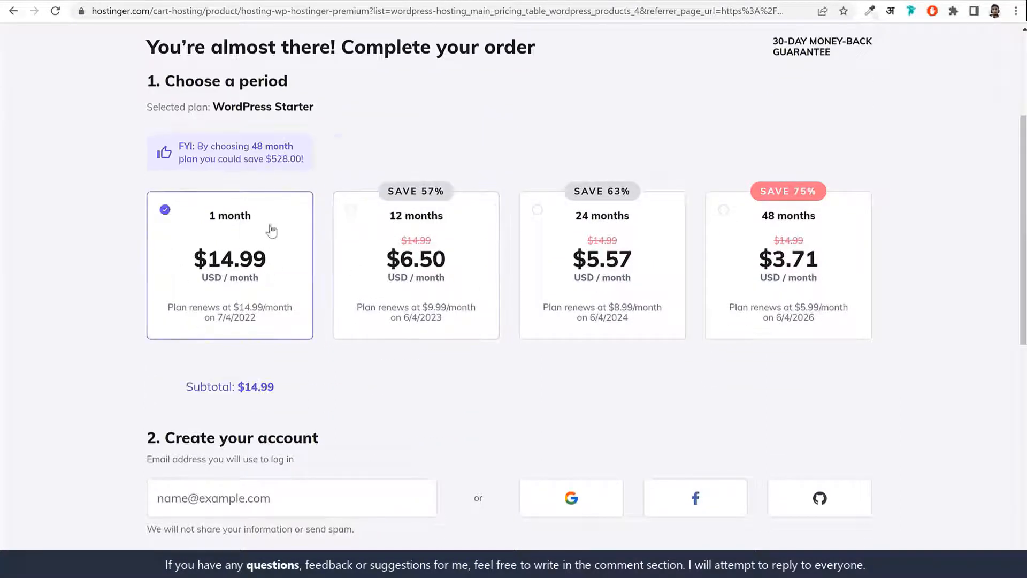
left_click(439, 229)
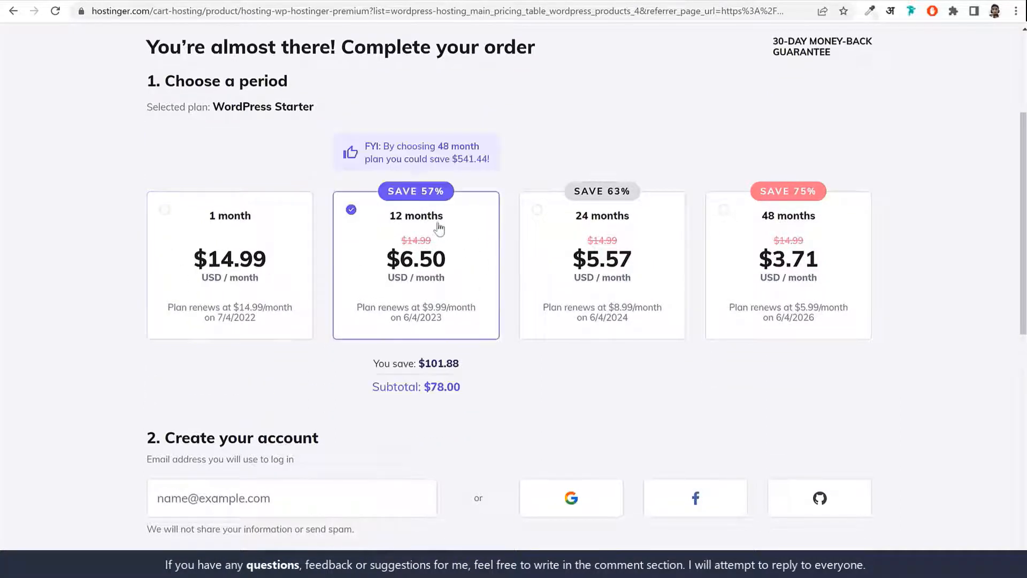
left_click_drag(466, 260, 401, 273)
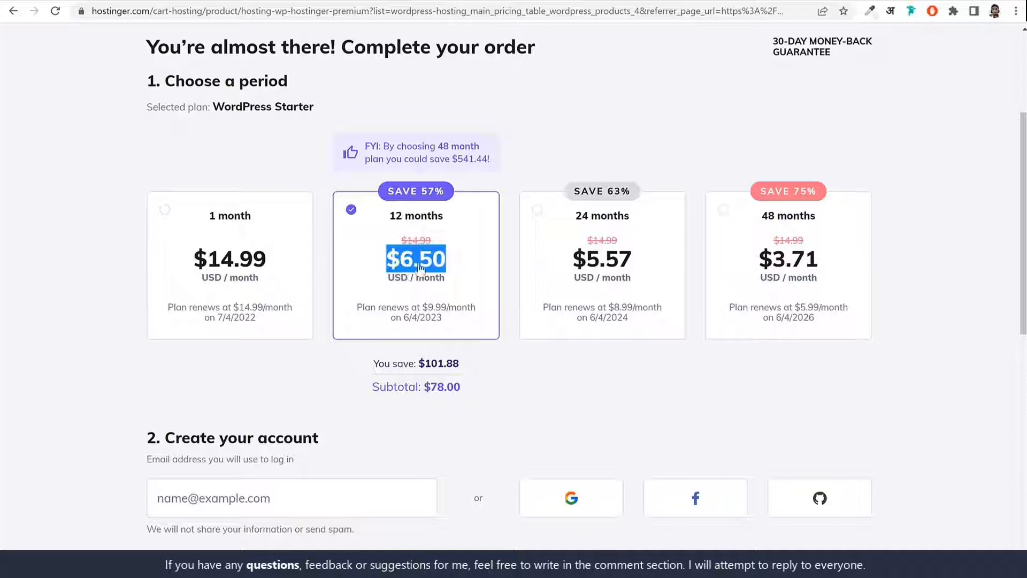
left_click_drag(418, 192, 445, 196)
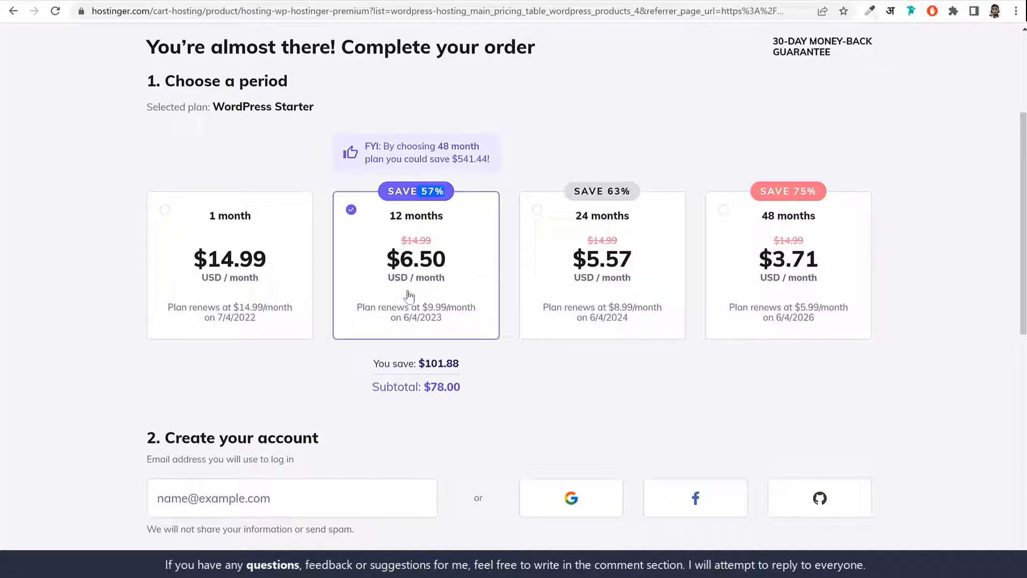
Choose the 24-month period and highlight its $5.57 monthly price and $8.99 renewal price and date.
left_click(663, 216)
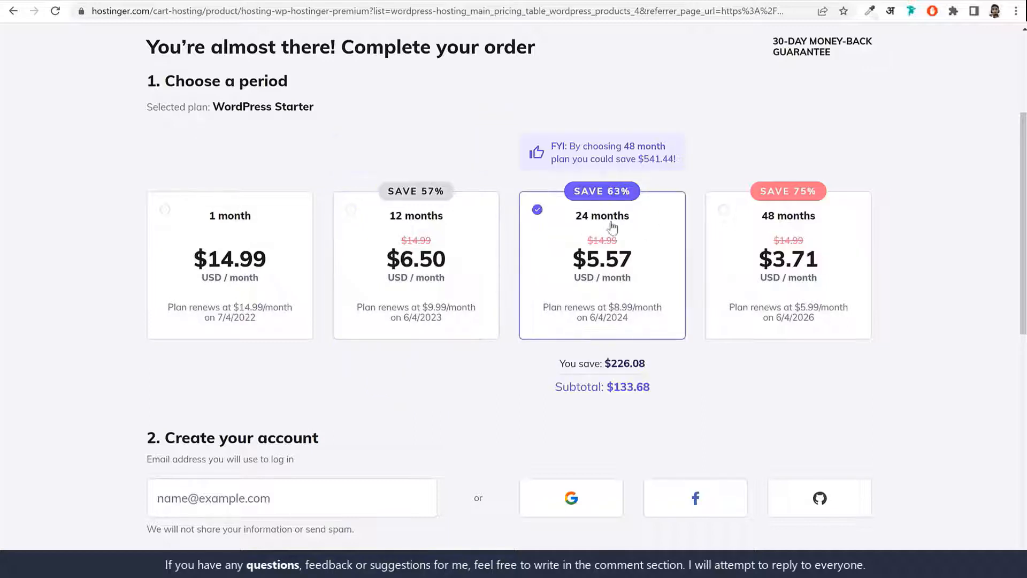
double_click(585, 265)
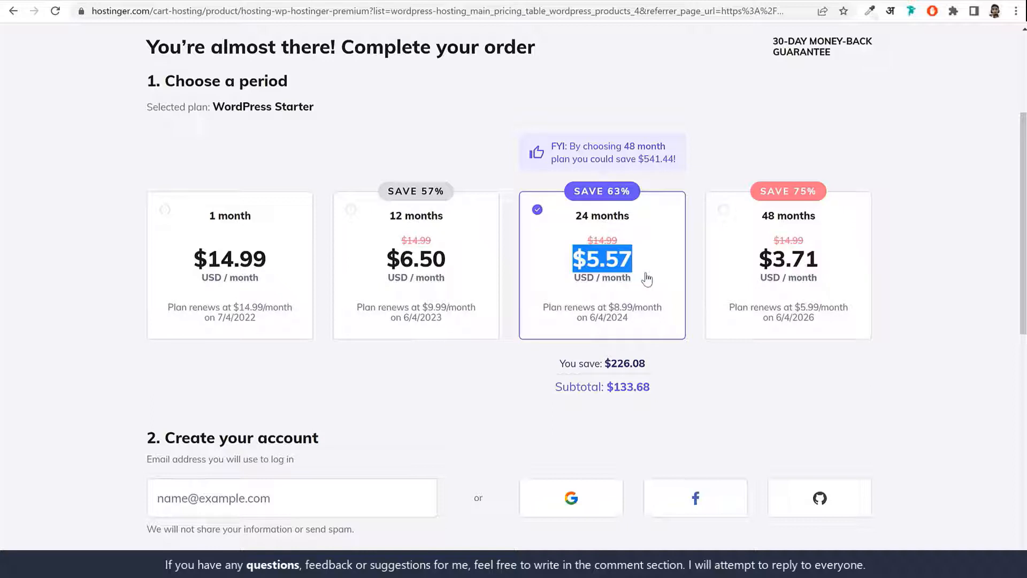
left_click_drag(609, 307, 641, 328)
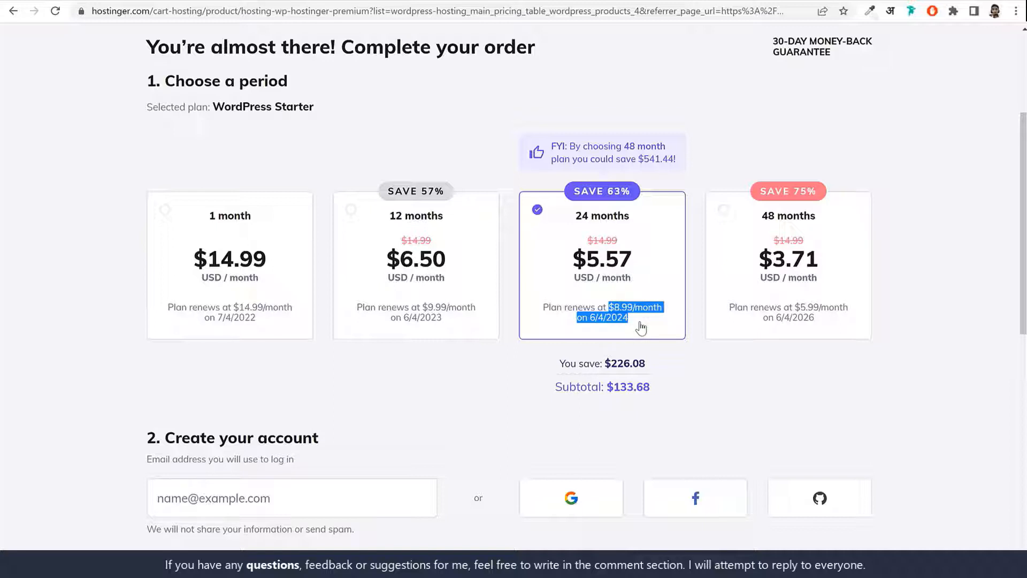
left_click_drag(638, 262, 586, 263)
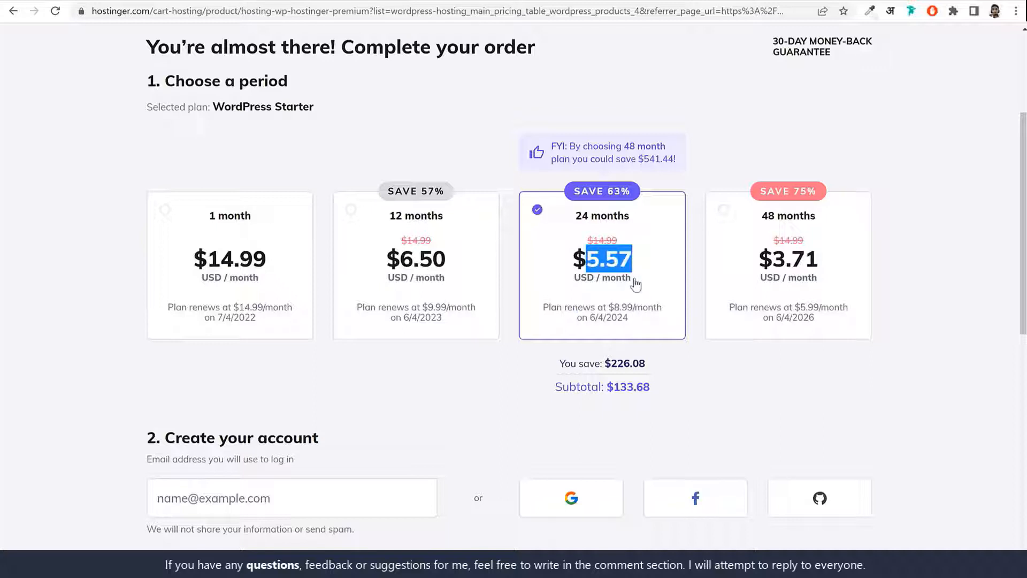
double_click(620, 308)
left_click(636, 321, "shift")
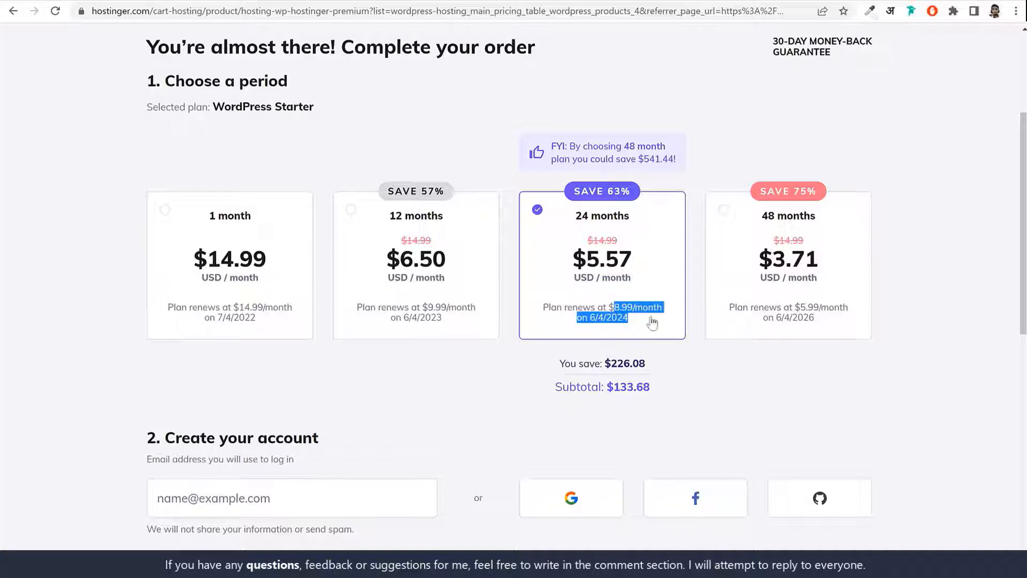
left_click_drag(638, 265, 571, 263)
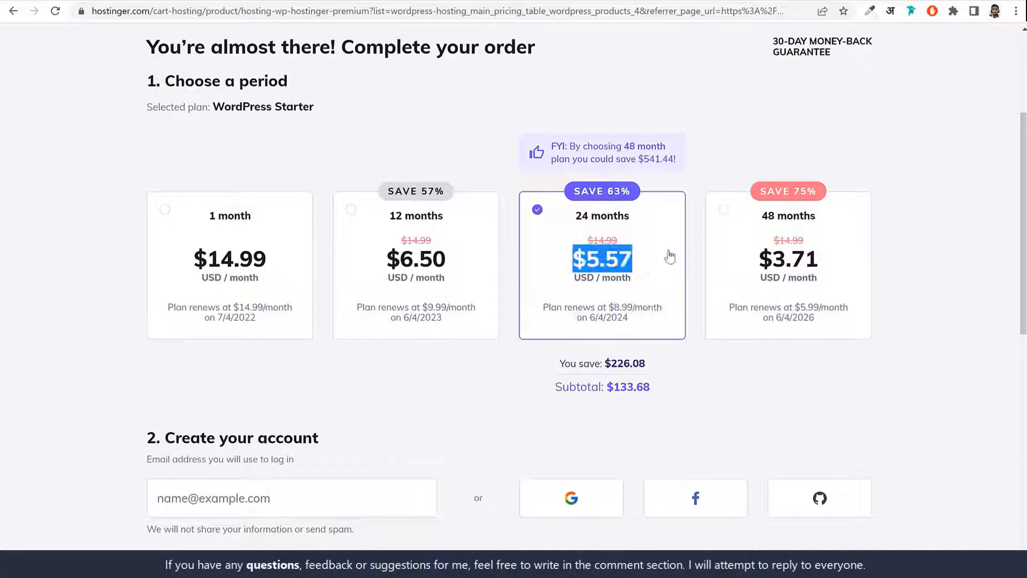
left_click_drag(613, 307, 636, 325)
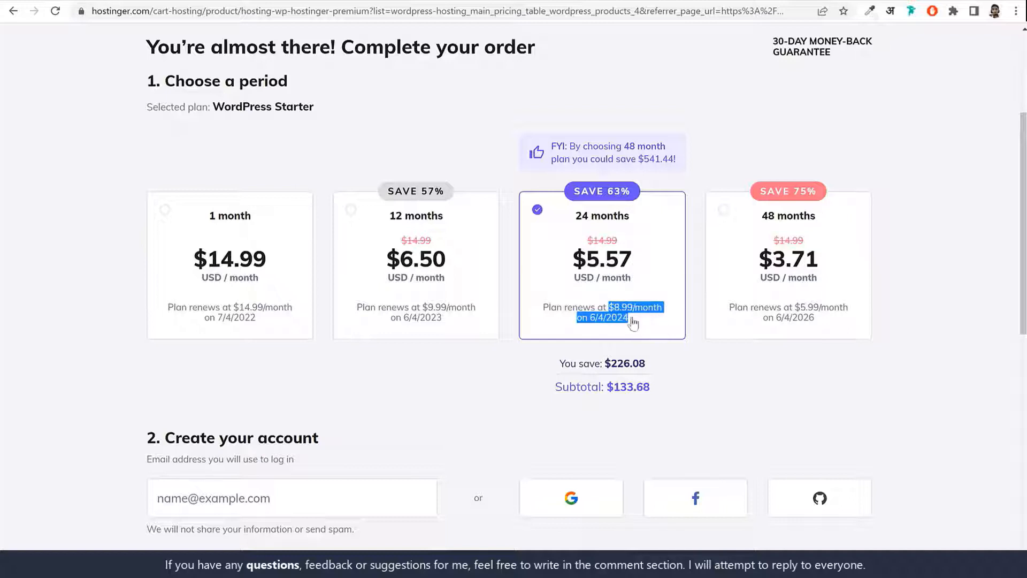
Compare briefly with 1 month, return to 24 months, and highlight the $133.68 subtotal.
left_click(214, 276)
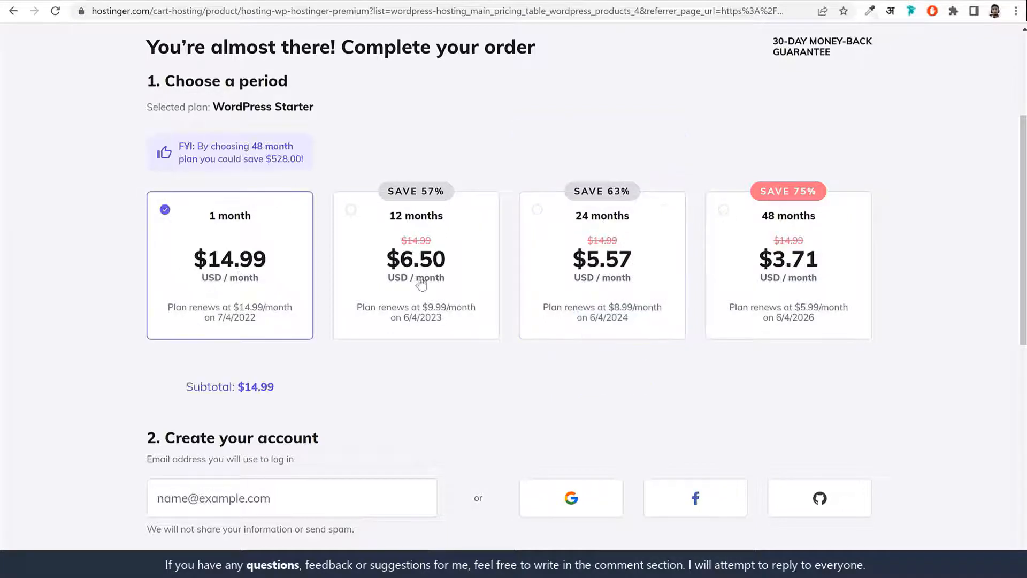
left_click(636, 293)
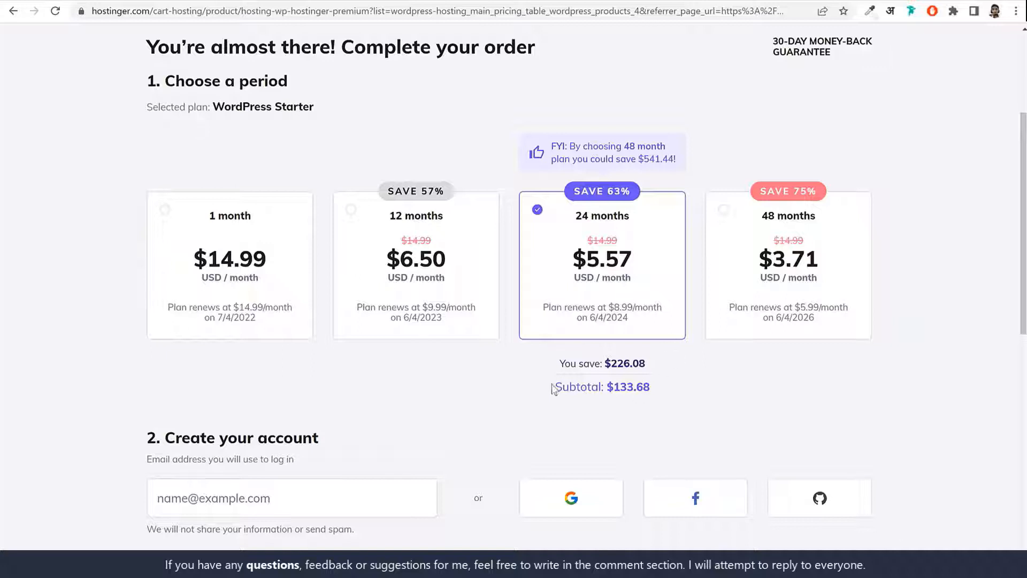
left_click_drag(554, 385, 690, 392)
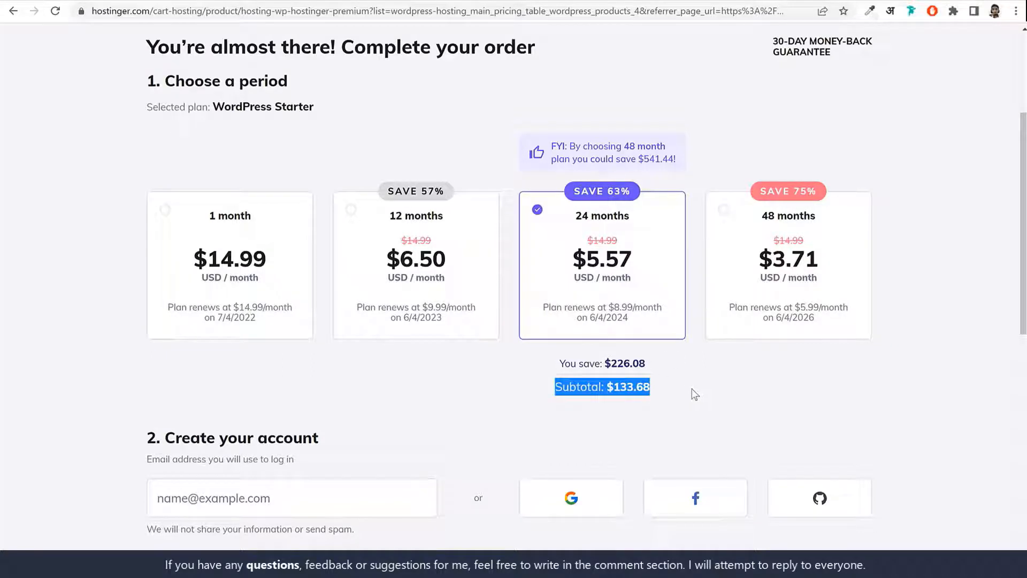
left_click_drag(684, 391, 608, 390)
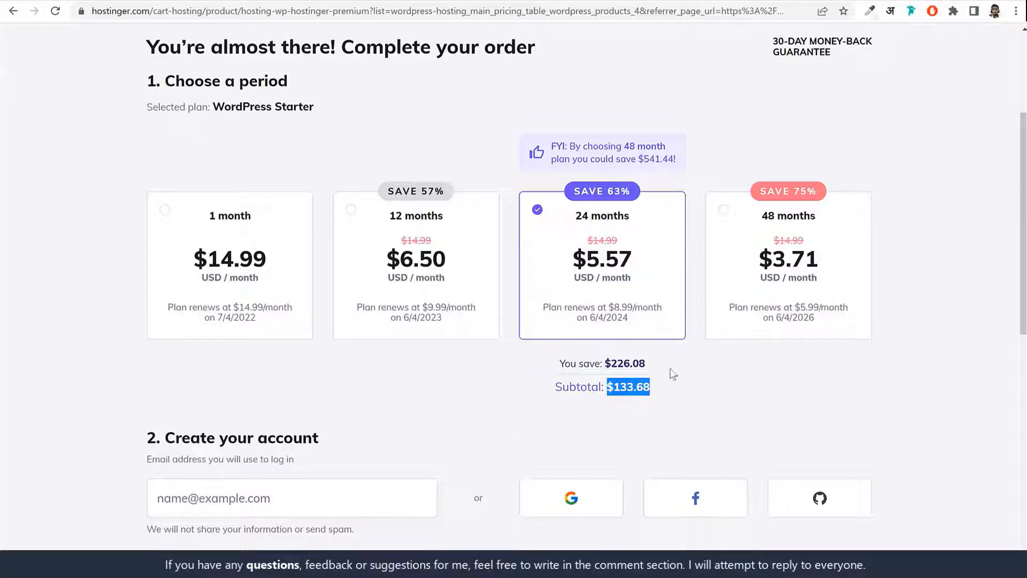
Reselect the 12-month period for $78.00, then click into the Create your account email field.
left_click(444, 282)
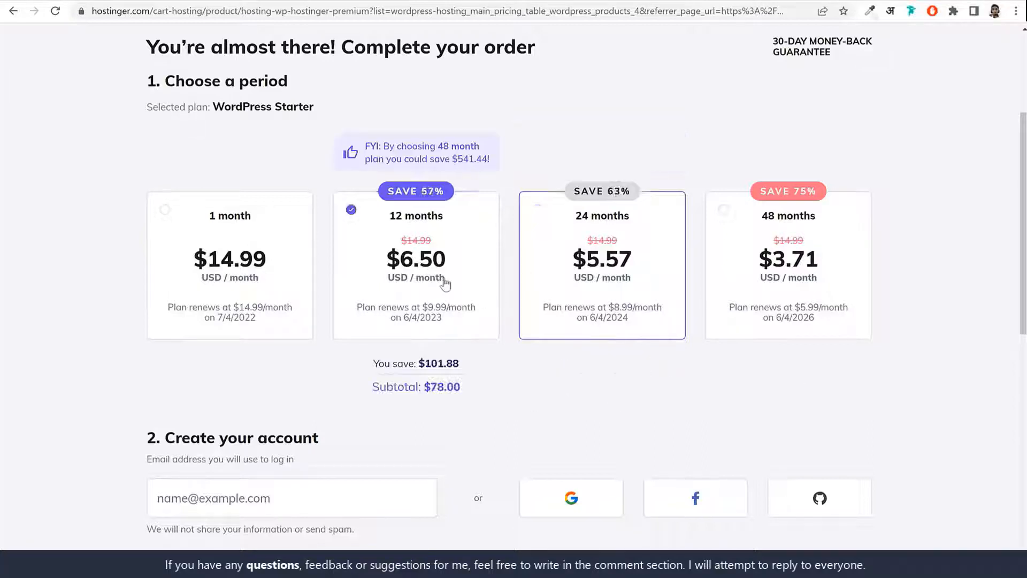
scroll(593, 262, "down", 5)
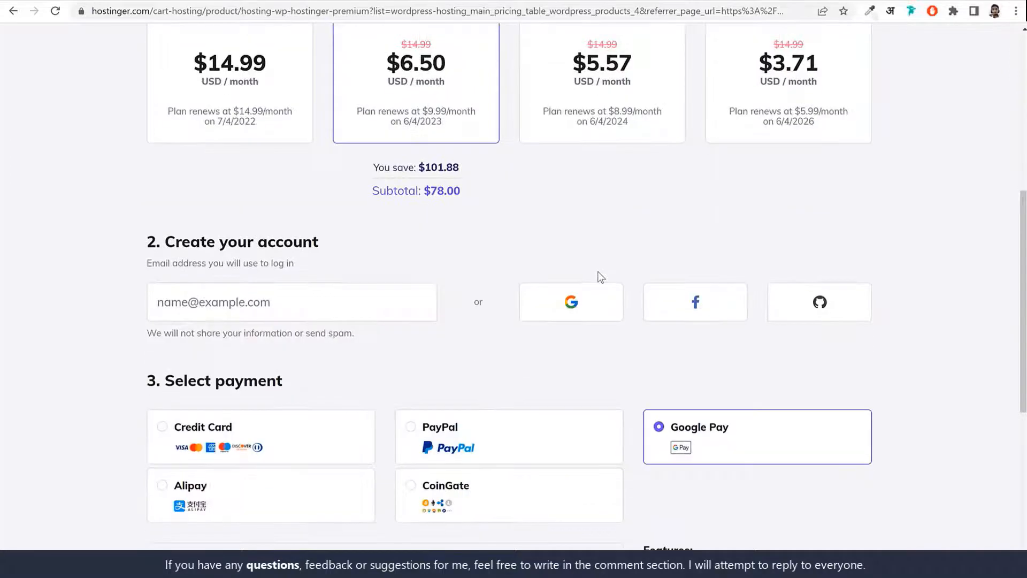
left_click_drag(169, 176, 333, 181)
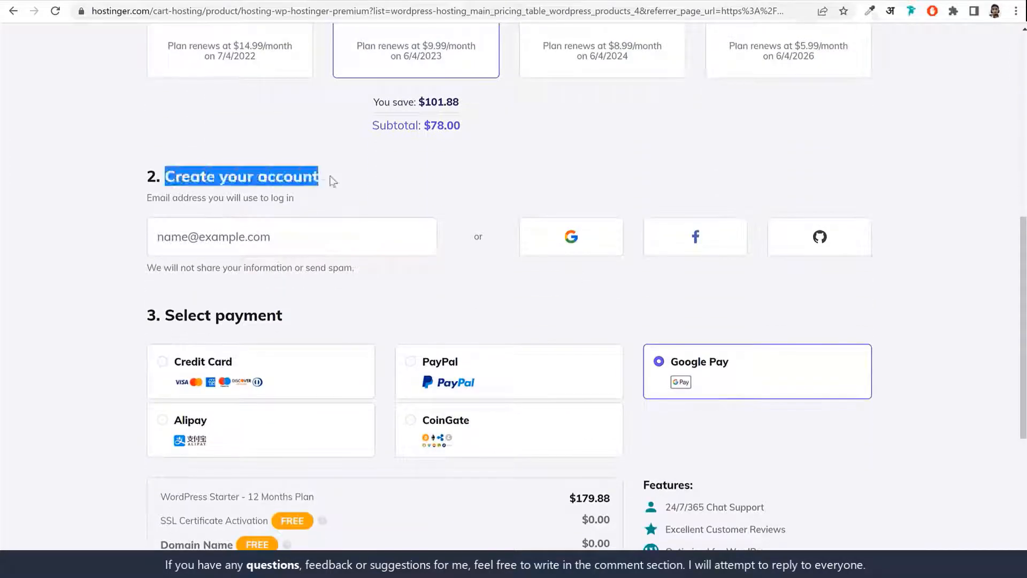
left_click(283, 179)
left_click(286, 236)
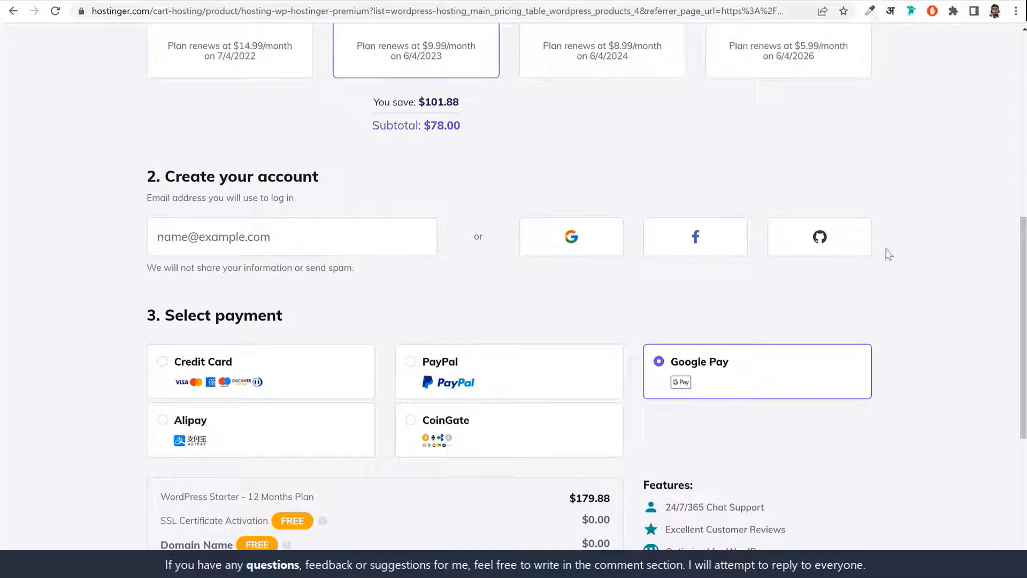
scroll(909, 348, "down", 3)
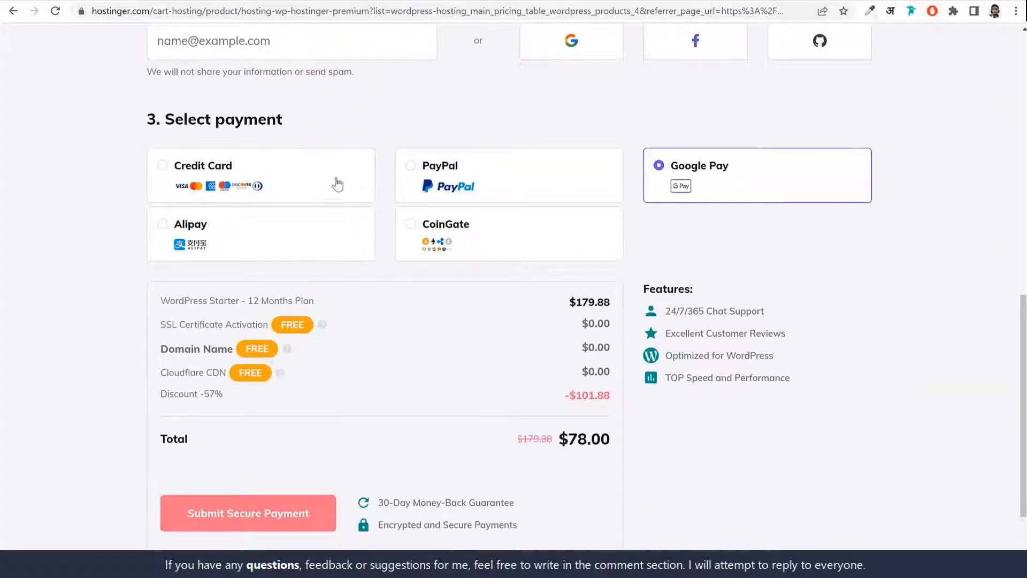
Try the PayPal, Google Pay, Alipay and CoinGate options, then settle on Credit Card payment.
left_click(277, 172)
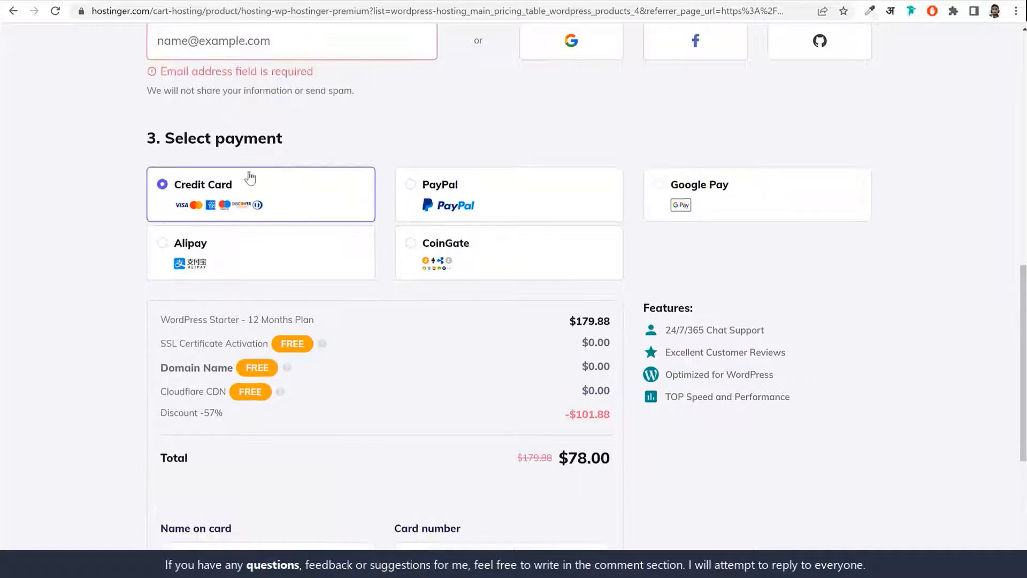
left_click(470, 202)
left_click(717, 202)
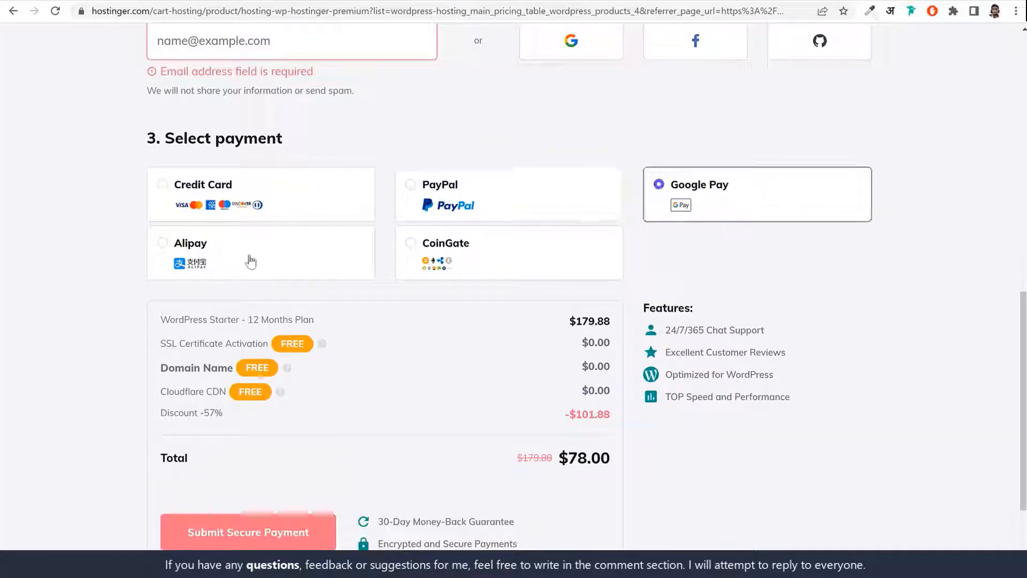
left_click(250, 260)
left_click(508, 264)
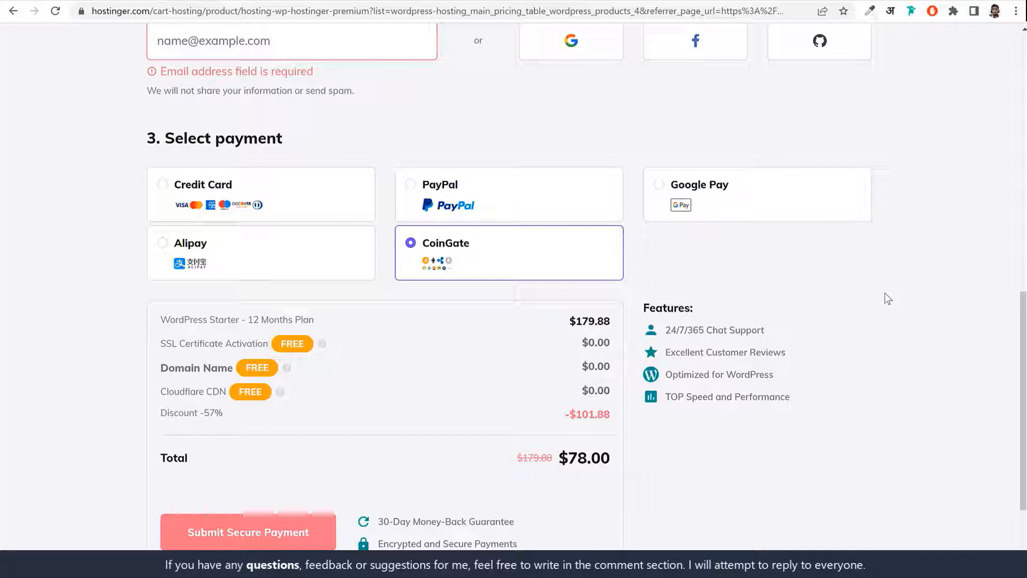
left_click(344, 203)
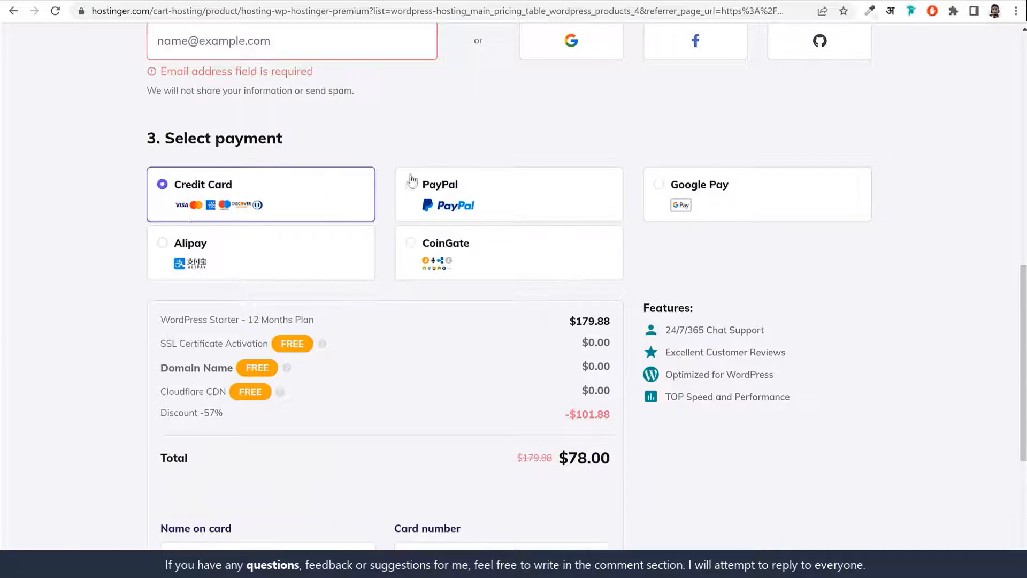
scroll(496, 300, "down", 5)
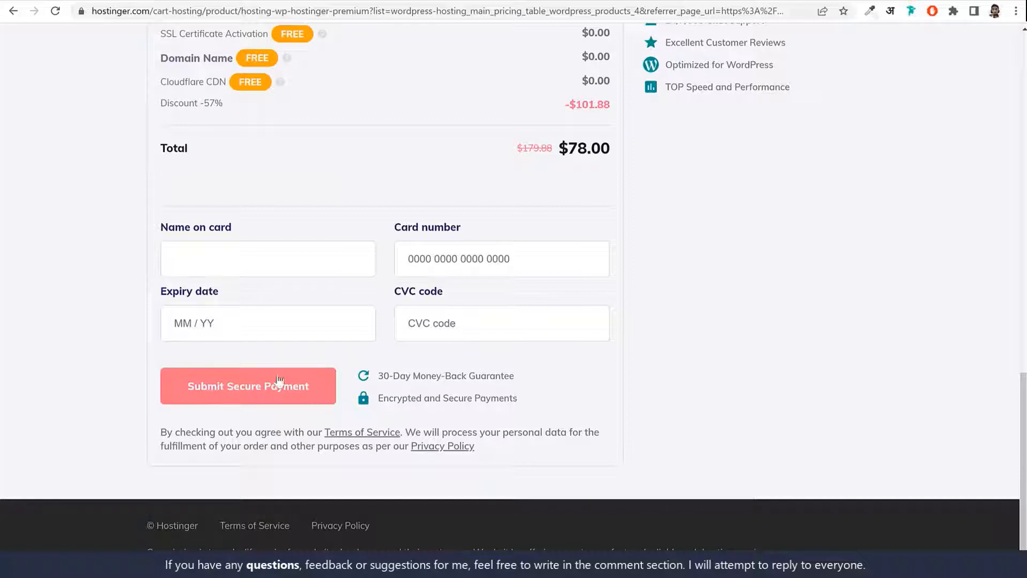
Submit the secure payment for the WordPress Starter plan.
left_click(287, 392)
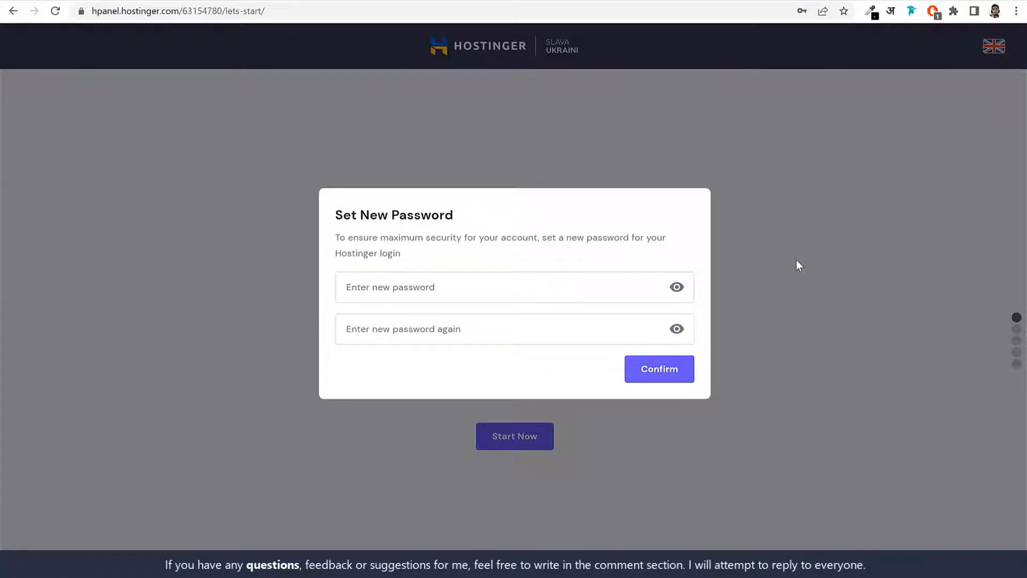
Enter the new account password in both password fields and confirm it.
left_click(485, 363)
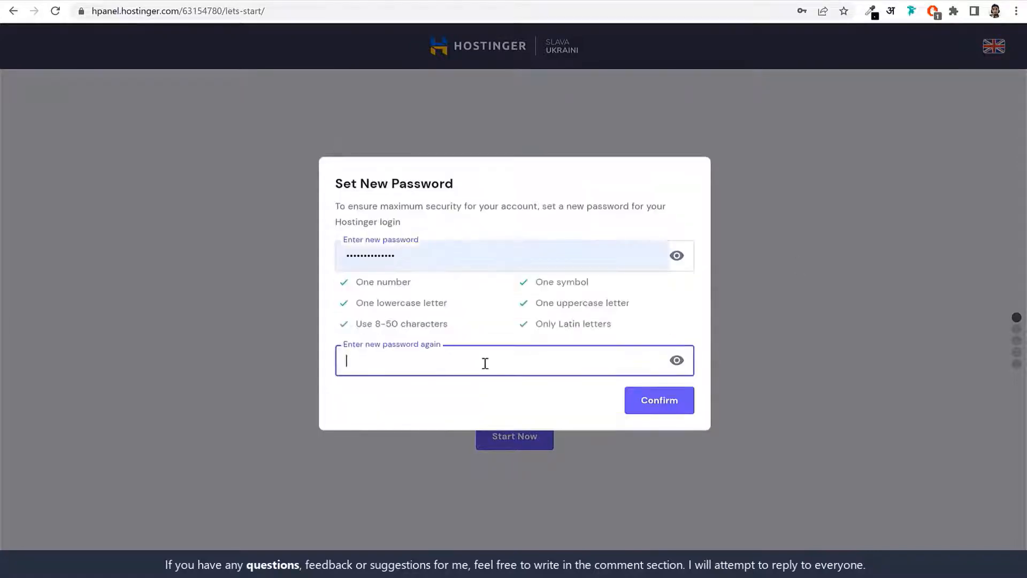
type("********")
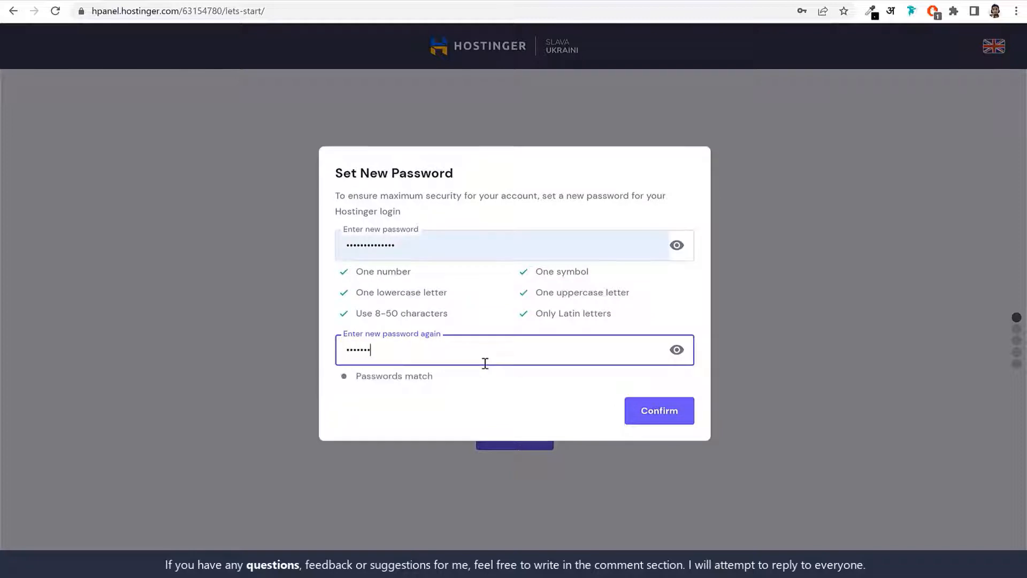
type("******")
left_click(484, 324)
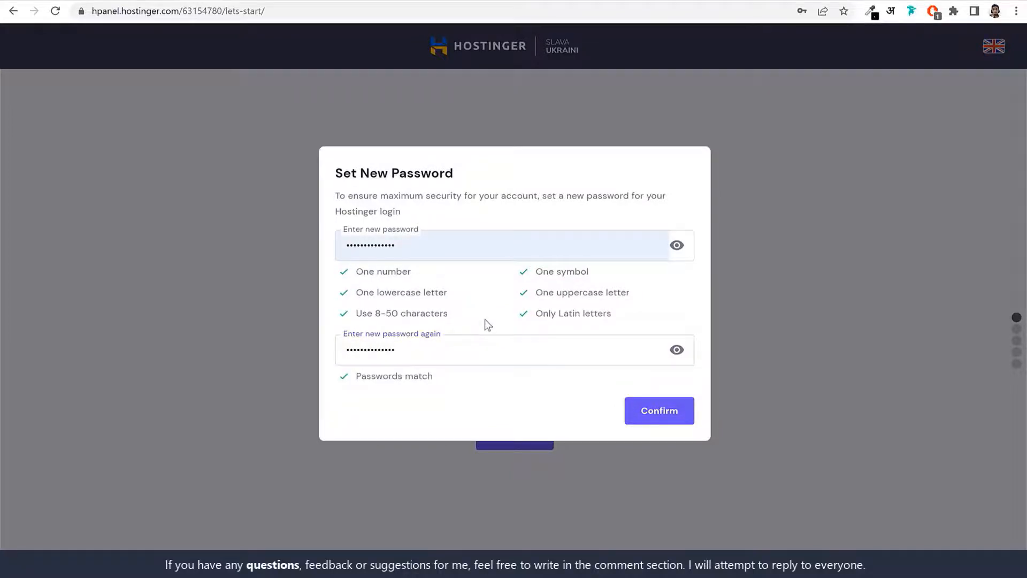
left_click(658, 423)
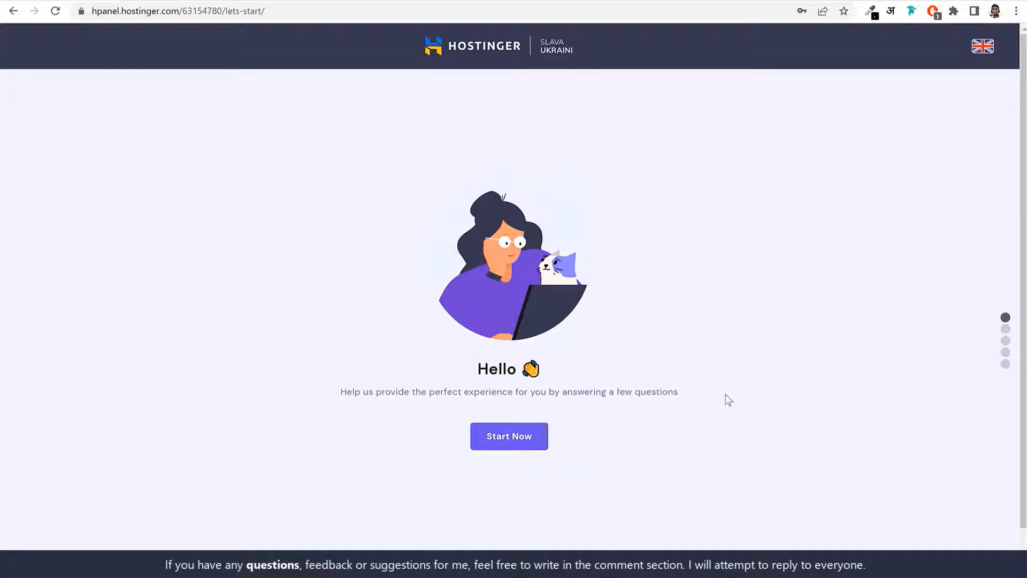
Begin the setup questionnaire, choose Myself as the site's audience, and skip the website-type question.
left_click(507, 443)
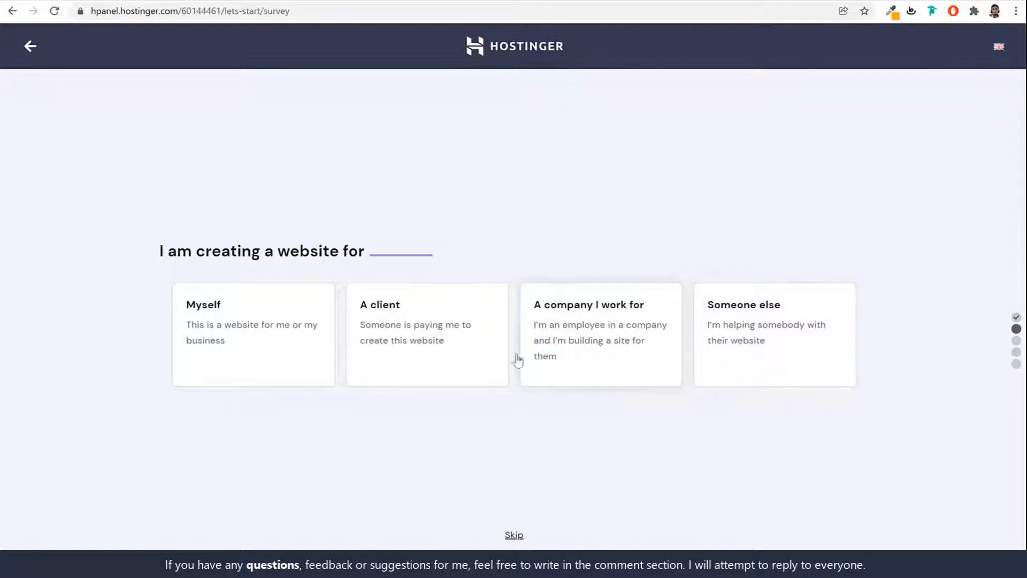
left_click(258, 326)
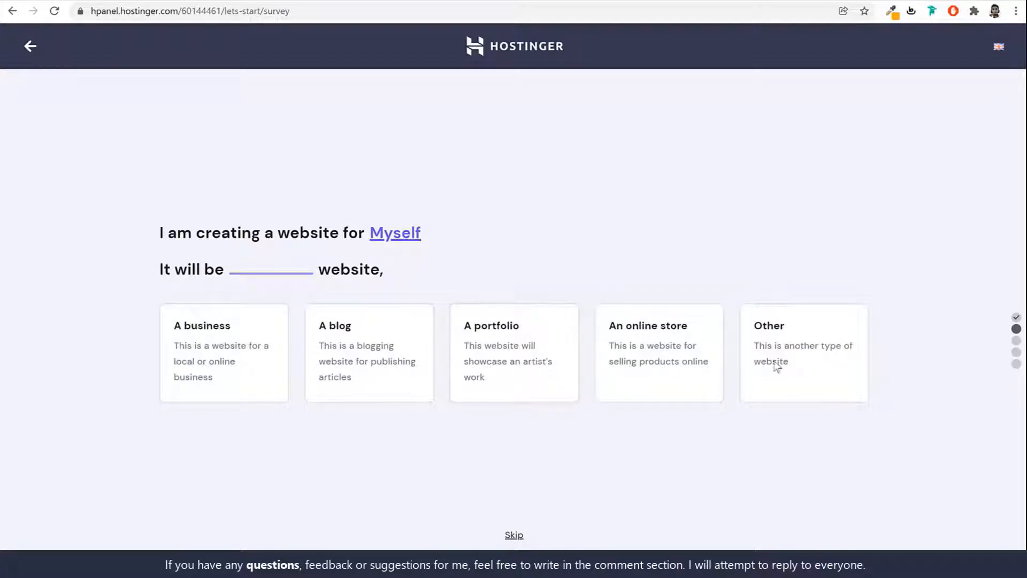
left_click(514, 534)
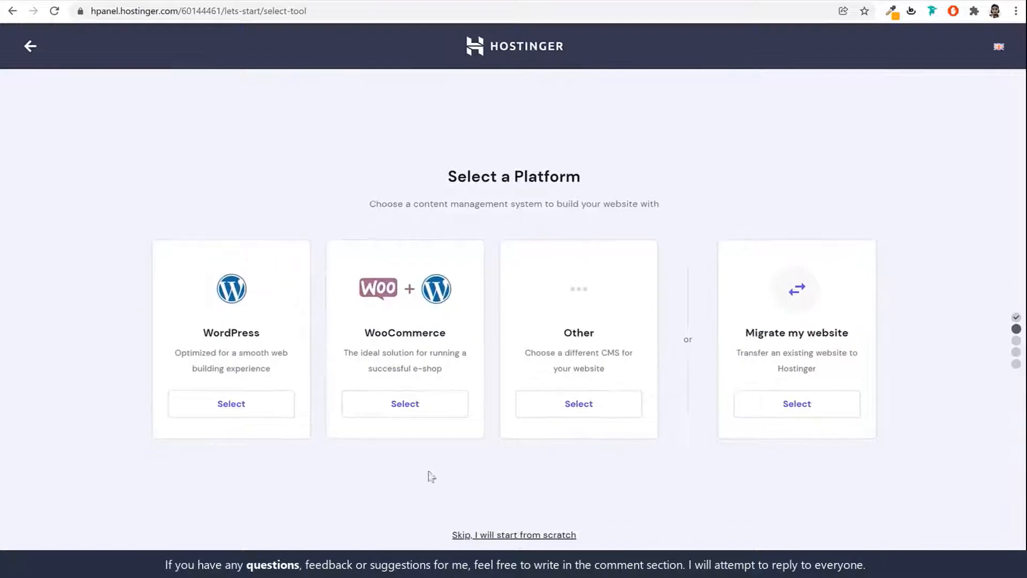
Pick WordPress as the site platform, keep the admin email and password, and continue.
left_click_drag(199, 335, 260, 337)
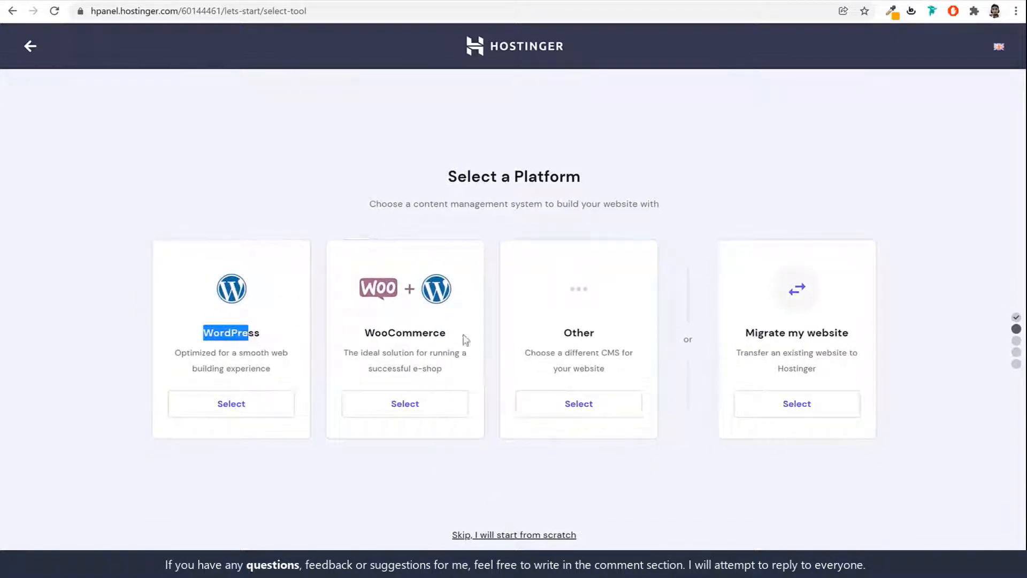
left_click(420, 335)
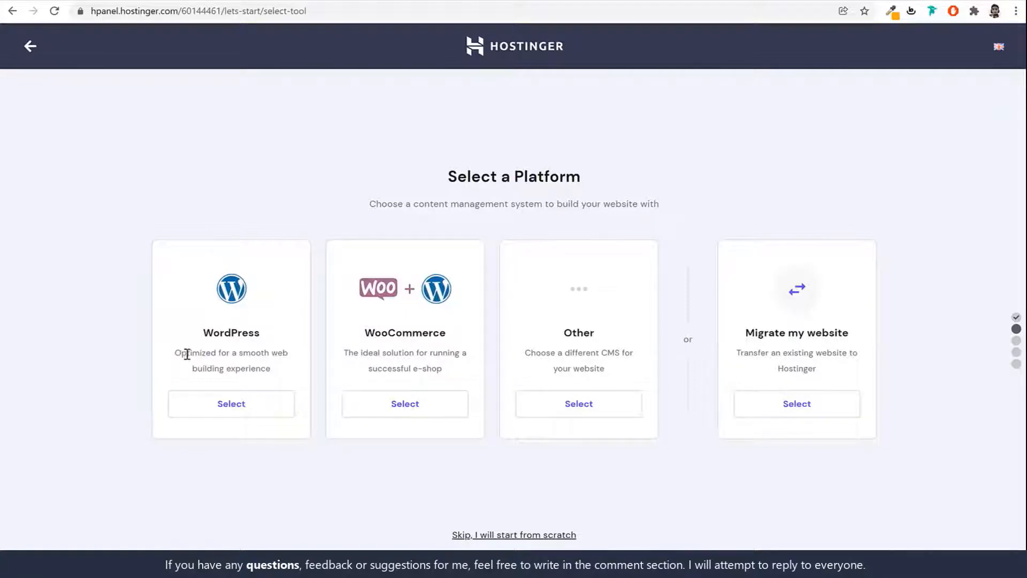
left_click(233, 409)
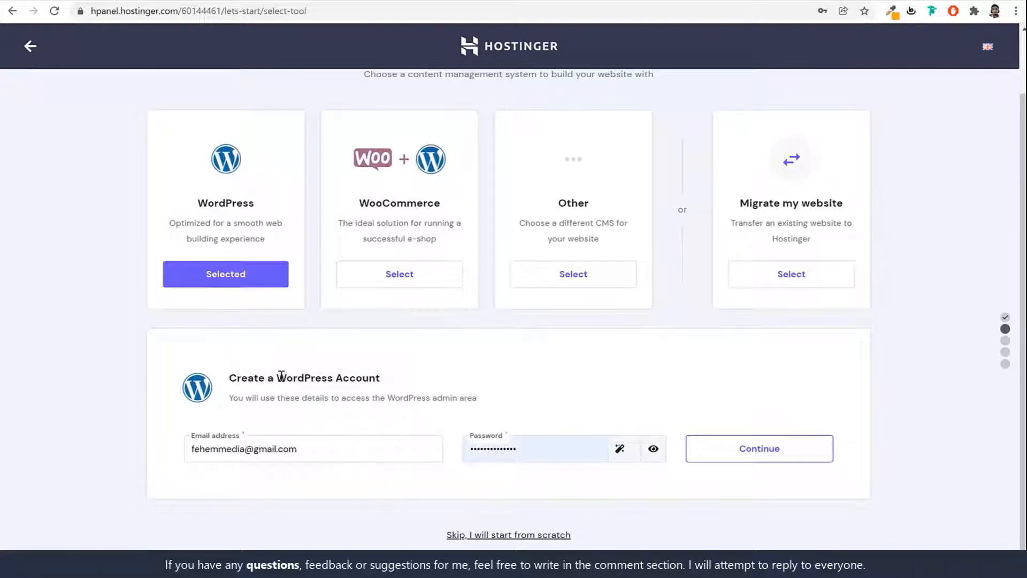
left_click_drag(276, 377, 402, 386)
left_click(402, 386)
left_click(795, 460)
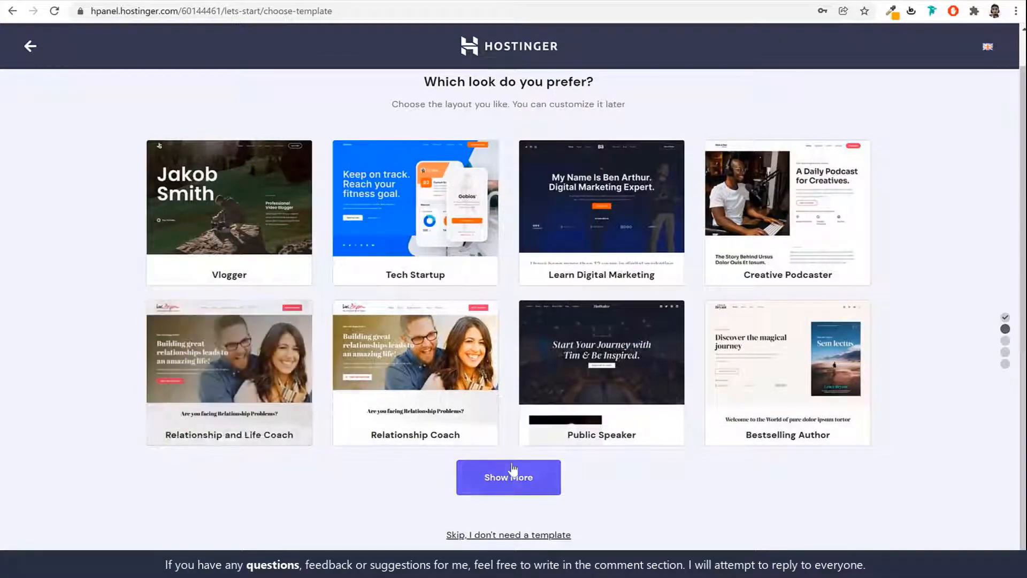
Skip the template gallery with 'Skip, I don't need a template'.
left_click(500, 537)
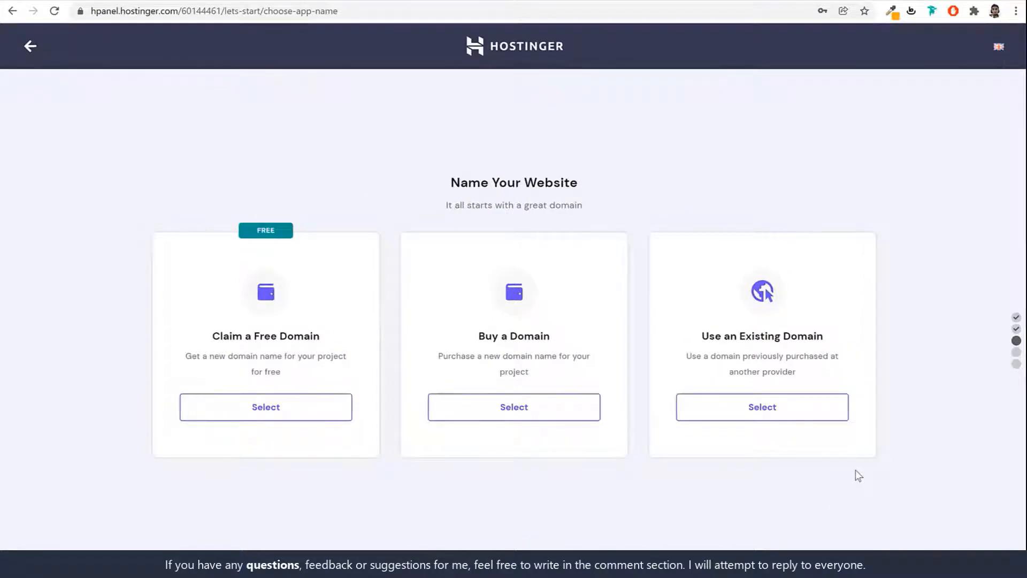
Check availability of a free domain named 'nayyarshaikh' under Claim a Free Domain.
left_click(298, 408)
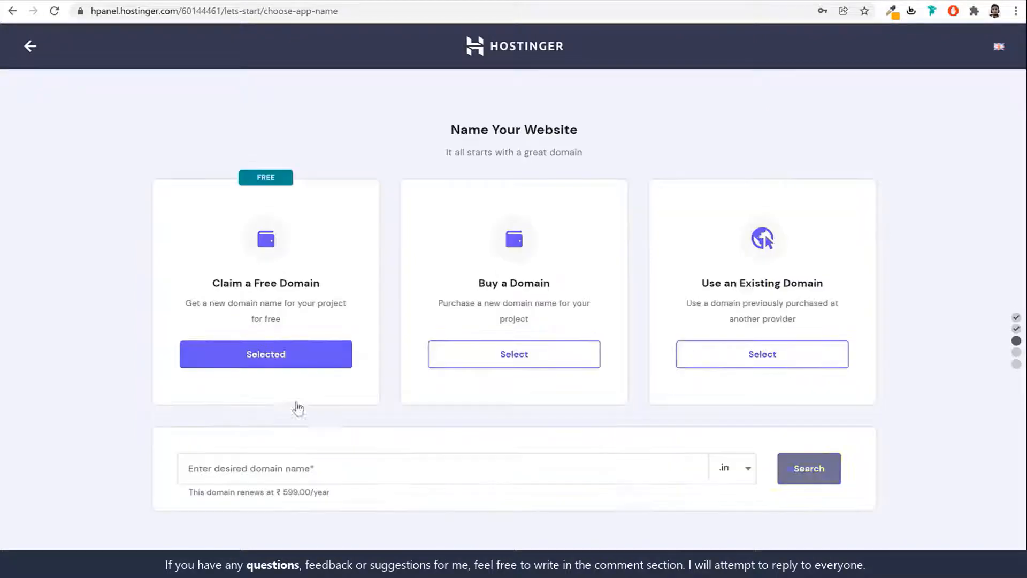
left_click(320, 469)
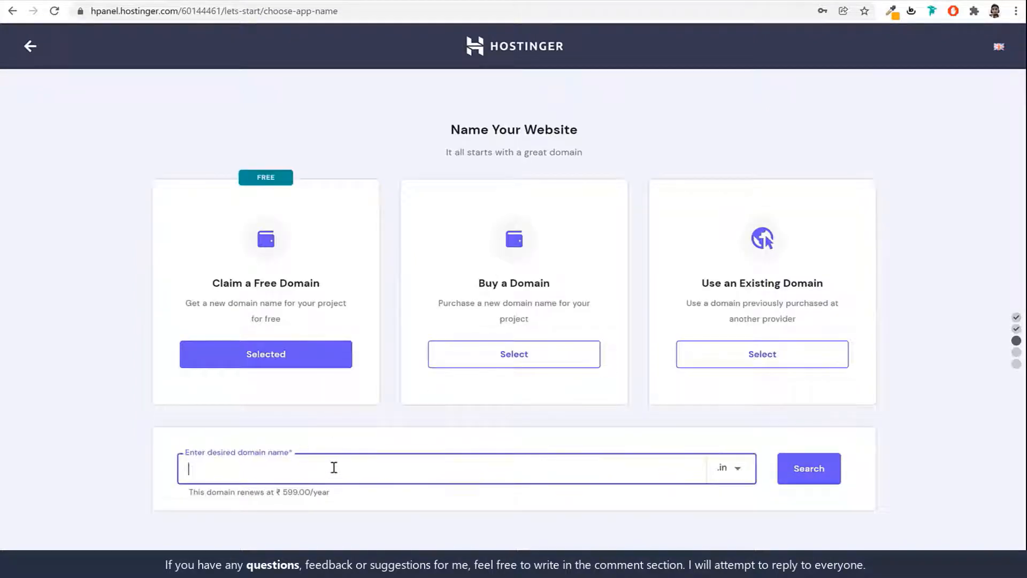
type("nayyarshaikh")
left_click(809, 468)
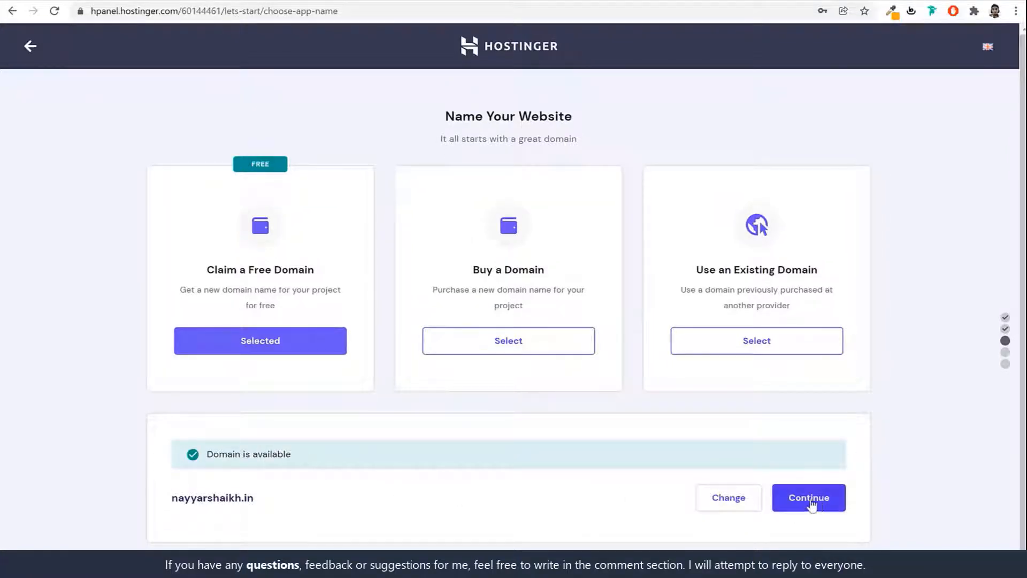
left_click_drag(260, 499, 159, 495)
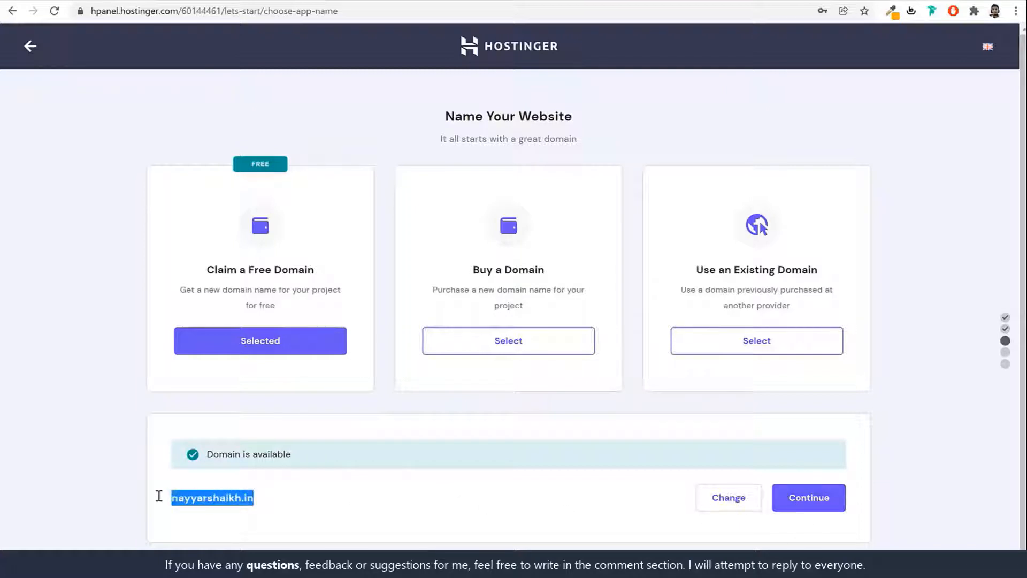
left_click(214, 496)
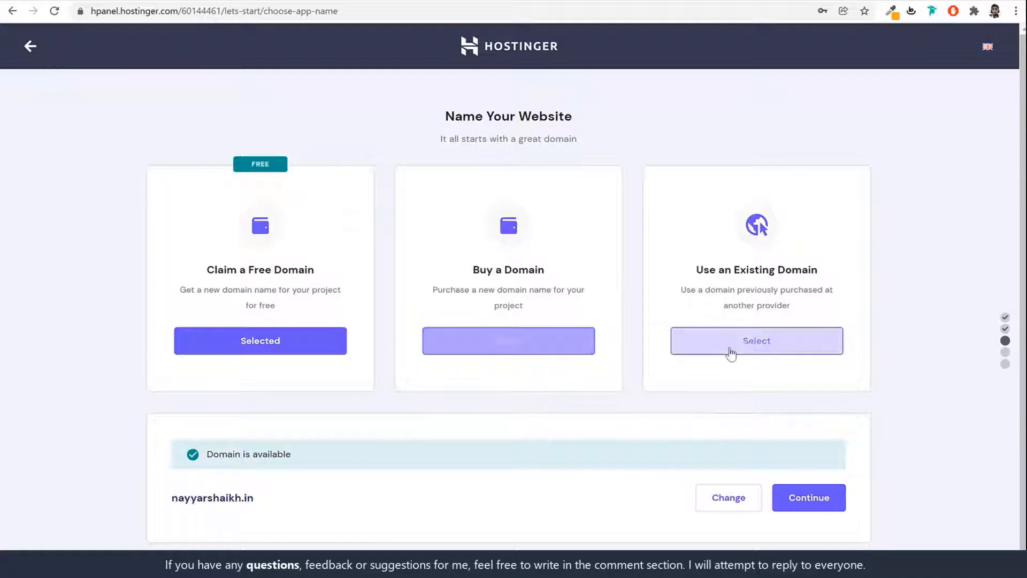
Switch to Use an Existing Domain and look up blogdu.de.
left_click(736, 351)
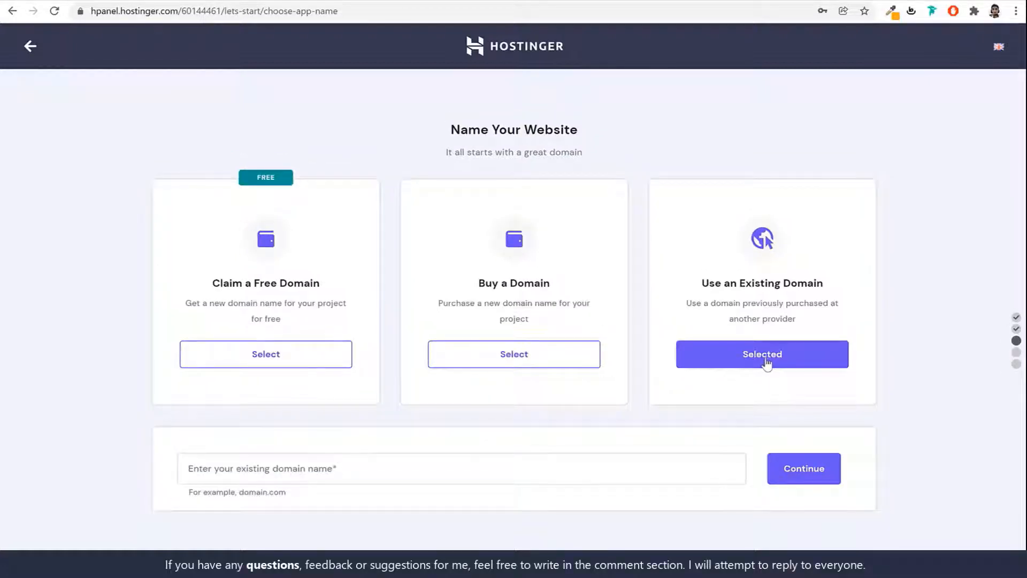
left_click(537, 471)
type("bl")
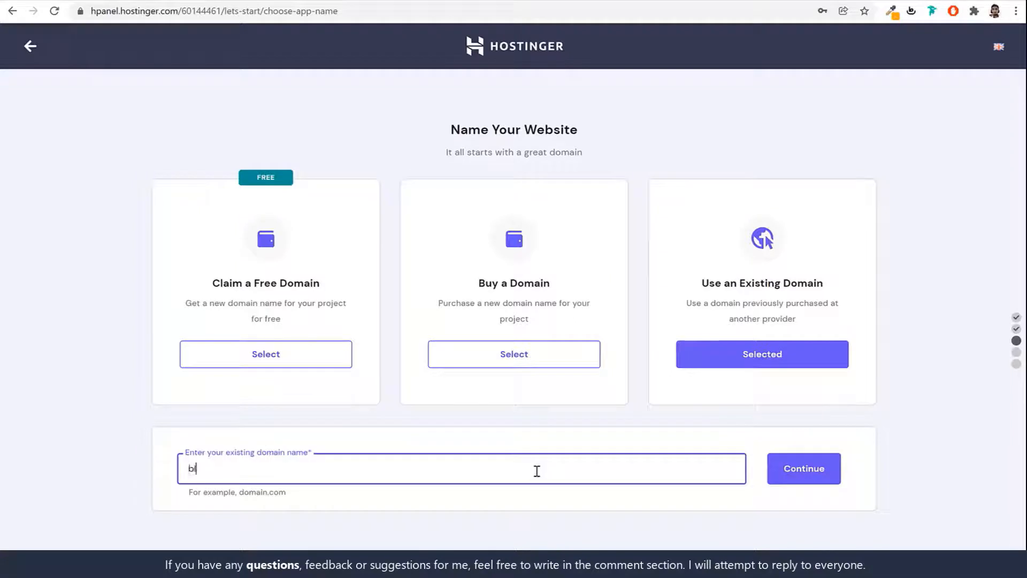
type("ogdu.de")
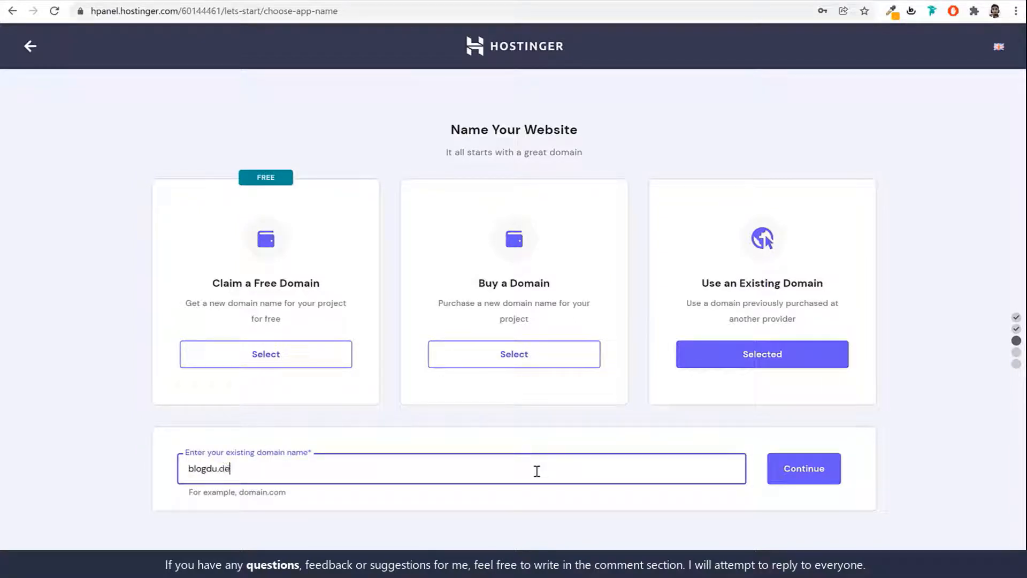
left_click(806, 481)
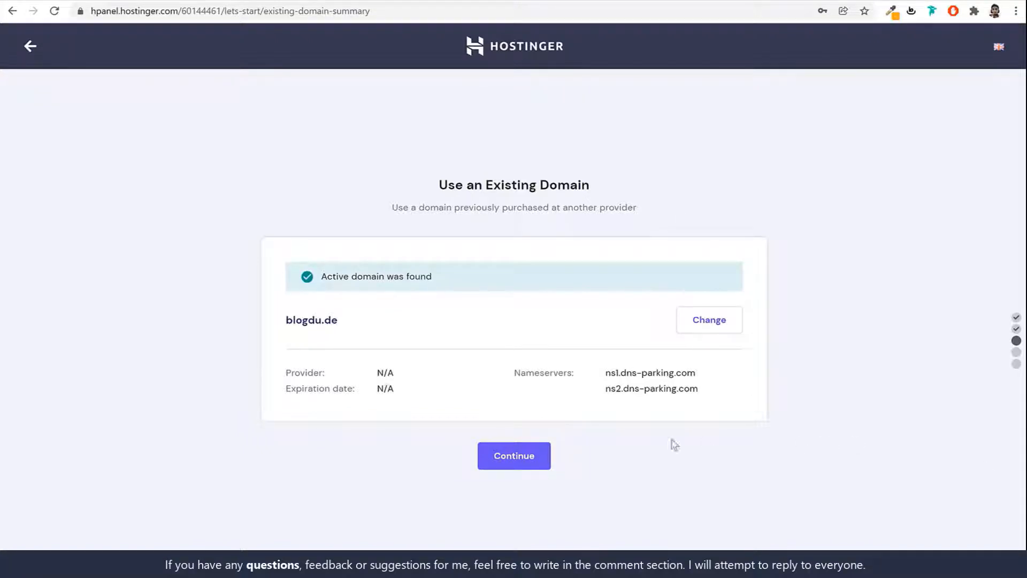
Continue with blogdu.de, keep the Asia (India) server location unchanged, and finish setup.
left_click(524, 464)
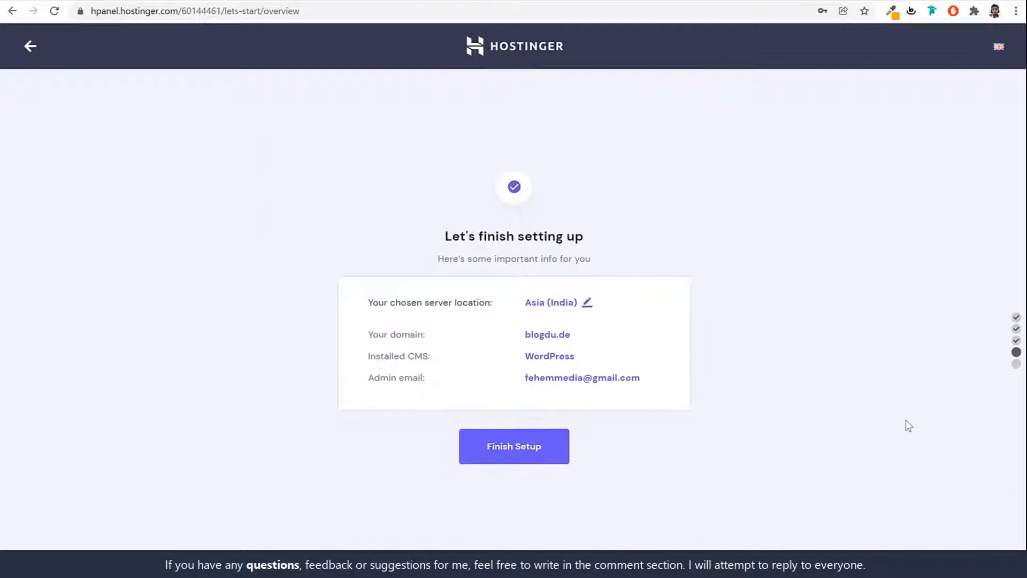
left_click(586, 303)
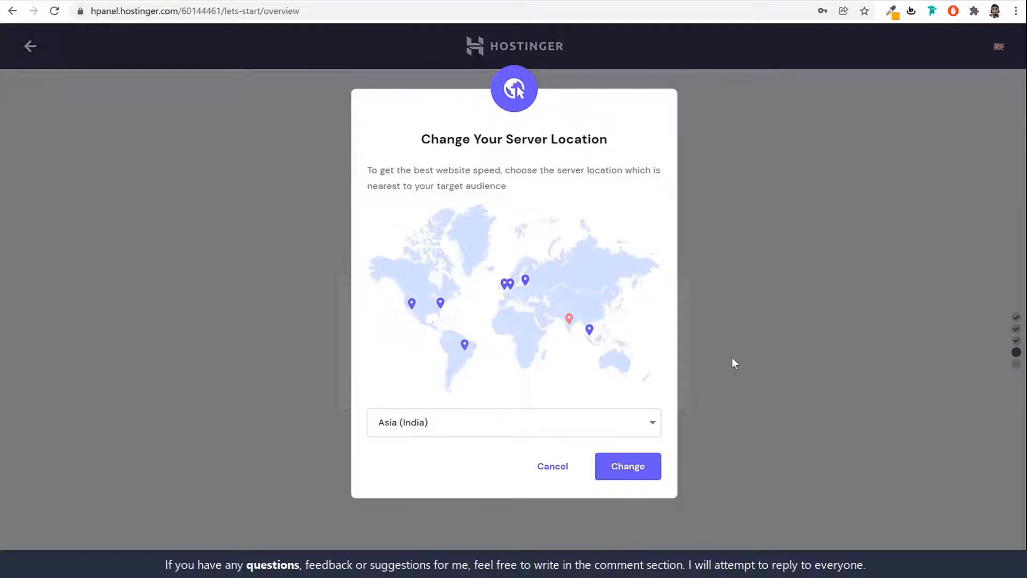
left_click(562, 472)
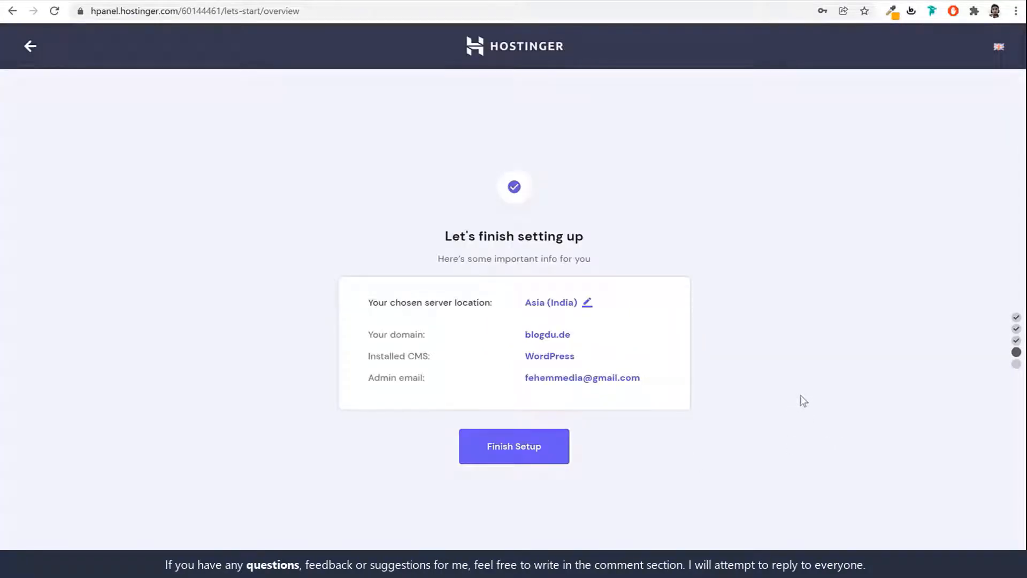
left_click(534, 451)
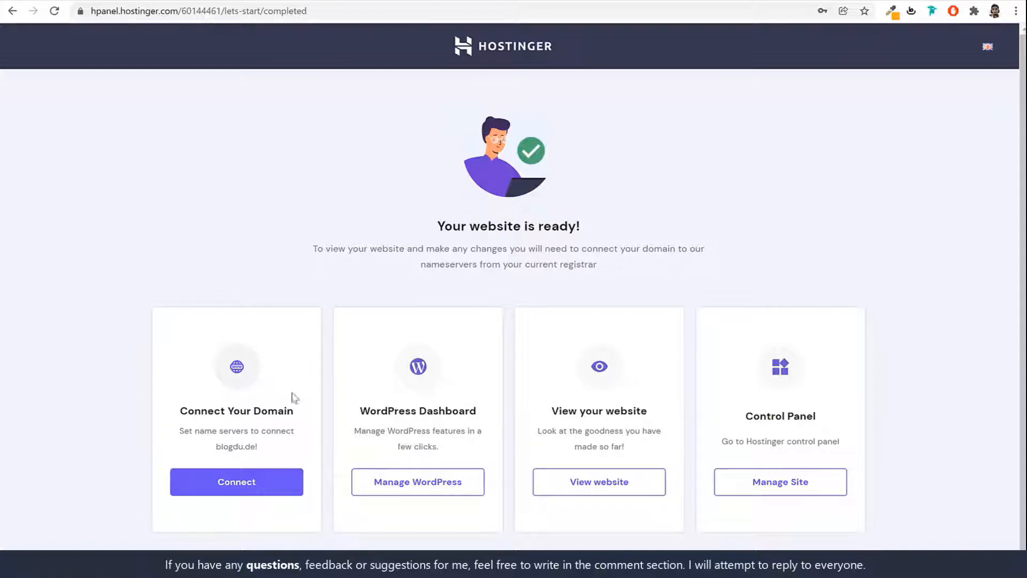
Start connecting blogdu.de from the Connect Your Domain section of the website-ready page.
left_click_drag(180, 411, 307, 413)
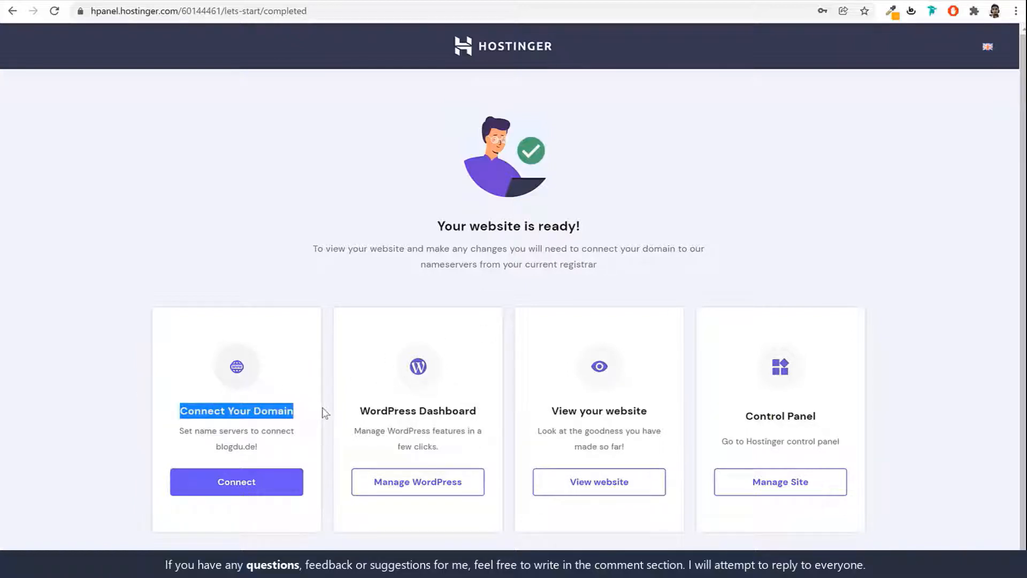
left_click(323, 413)
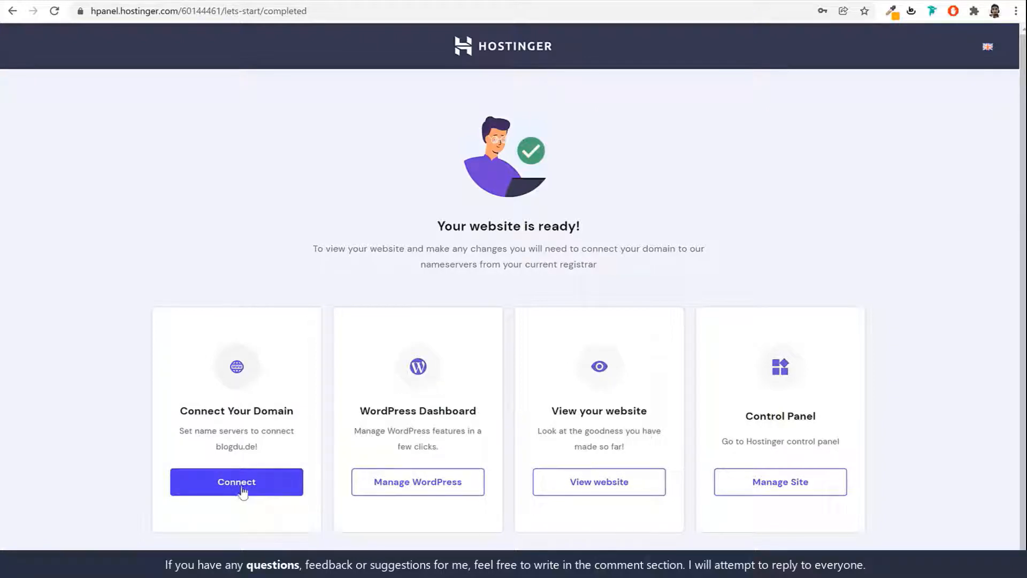
left_click(240, 487)
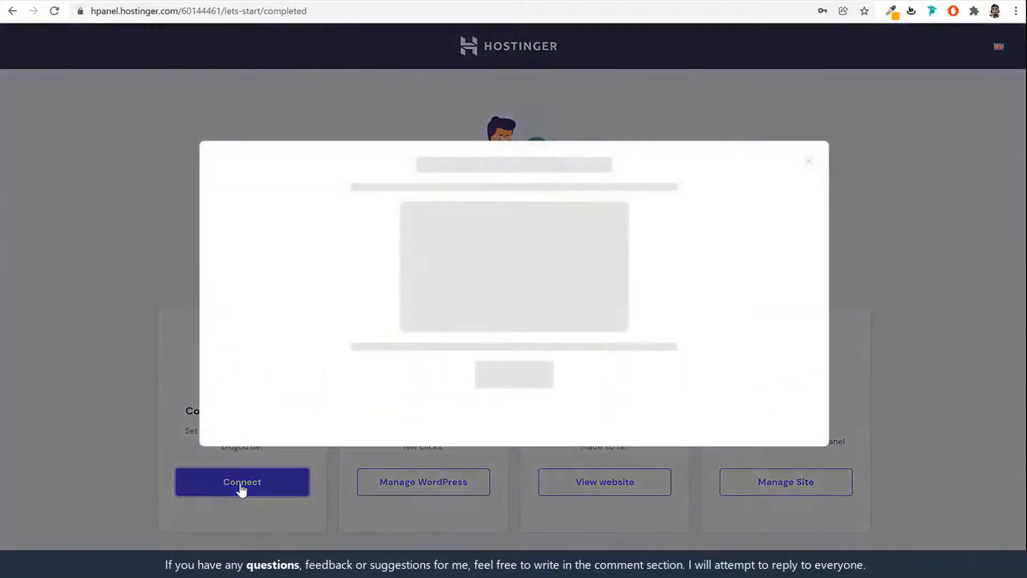
Select GoDaddy as the domain provider, proceed, and copy ns1.dns-parking.com.
left_click(509, 369)
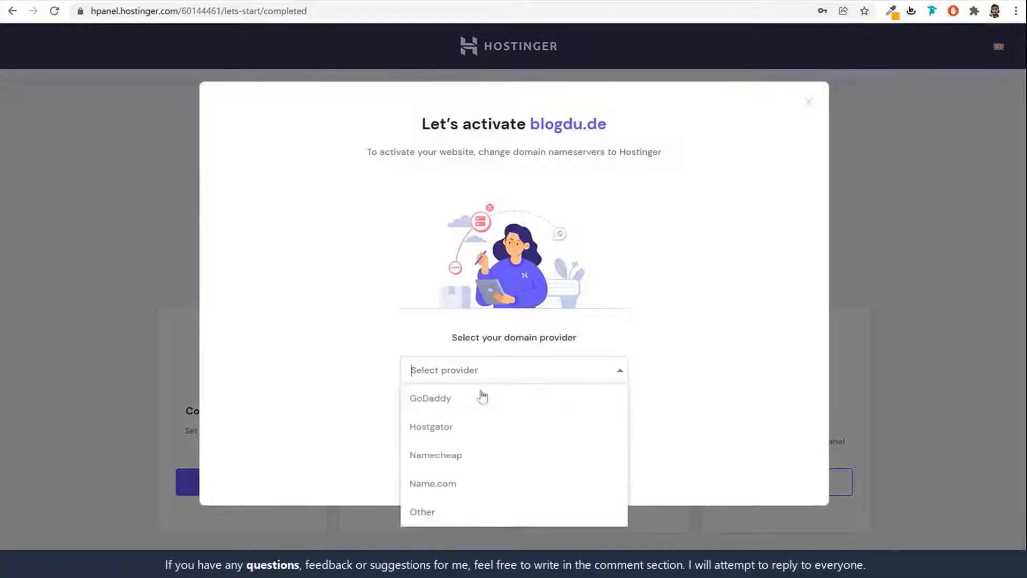
left_click(483, 397)
left_click(458, 373)
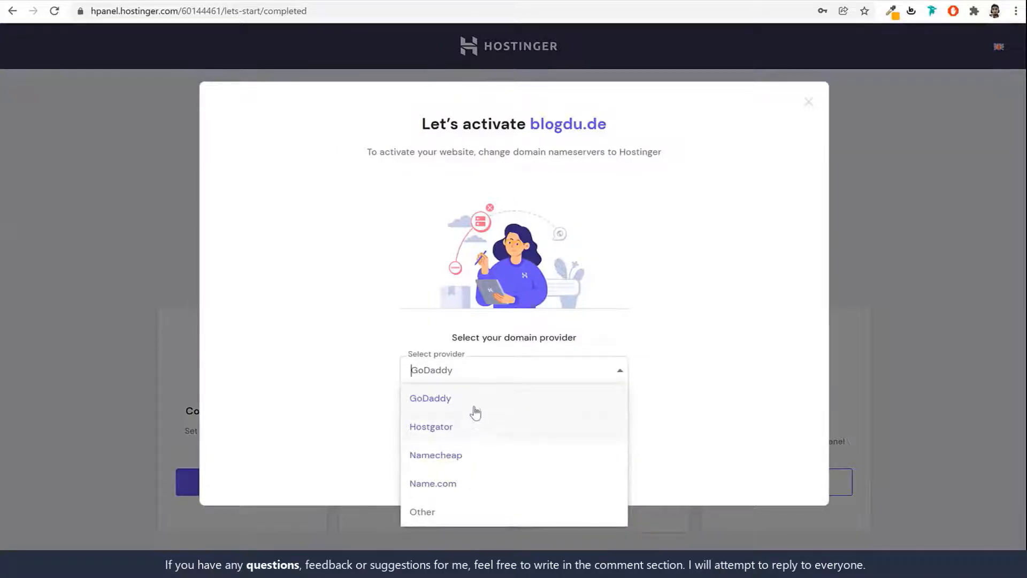
left_click(470, 453)
left_click(480, 371)
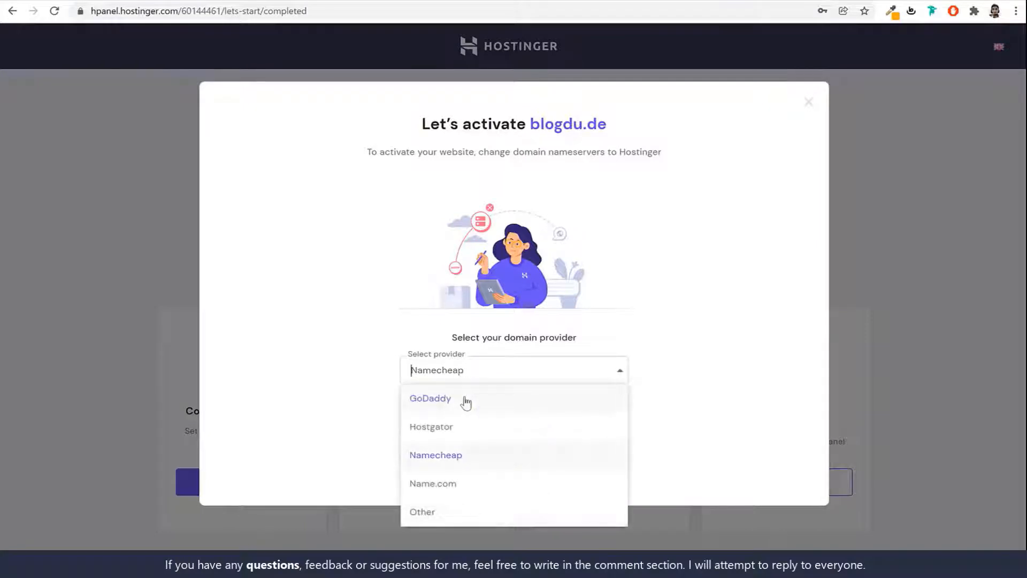
left_click(466, 401)
left_click(518, 425)
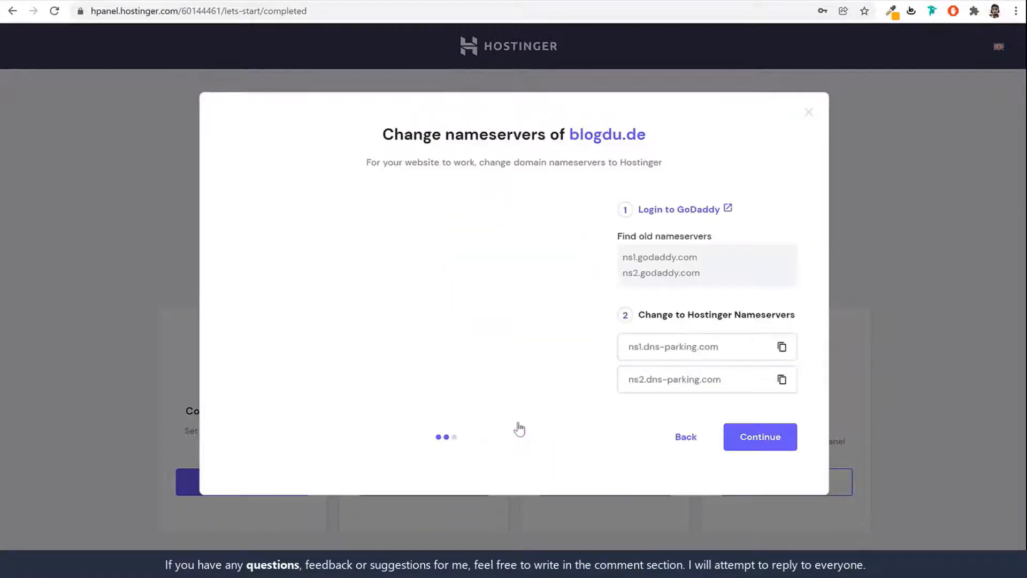
left_click(782, 349)
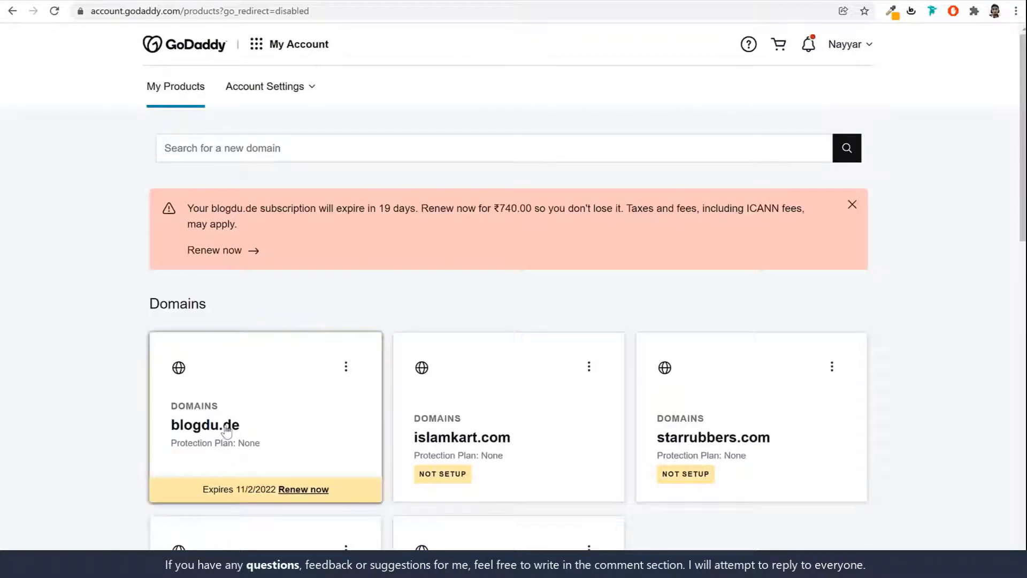
Open blogdu.de's Domain Settings in GoDaddy and scroll down to Additional Settings.
left_click(211, 414)
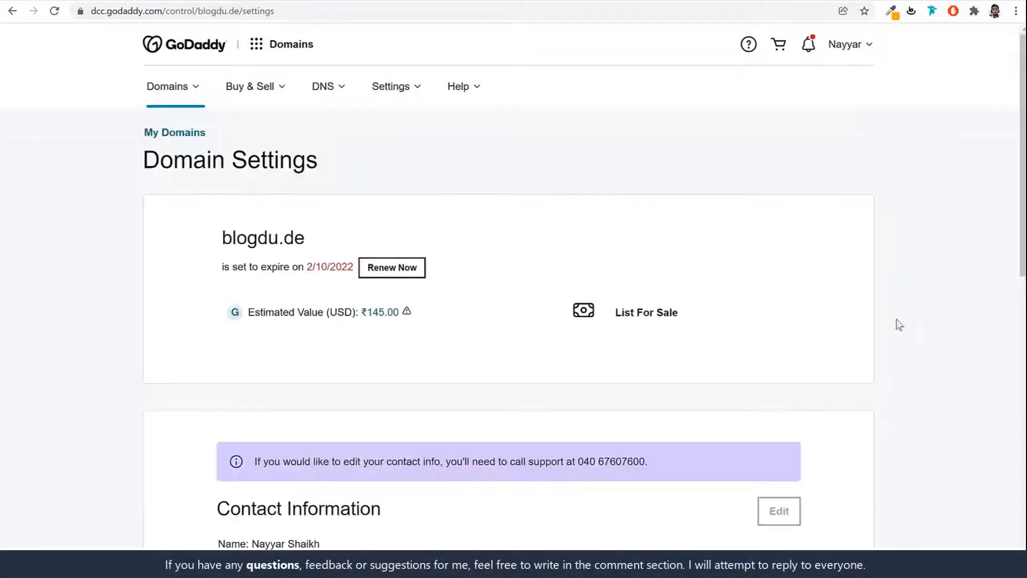
scroll(898, 349, "down", 10)
scroll(901, 356, "down", 3)
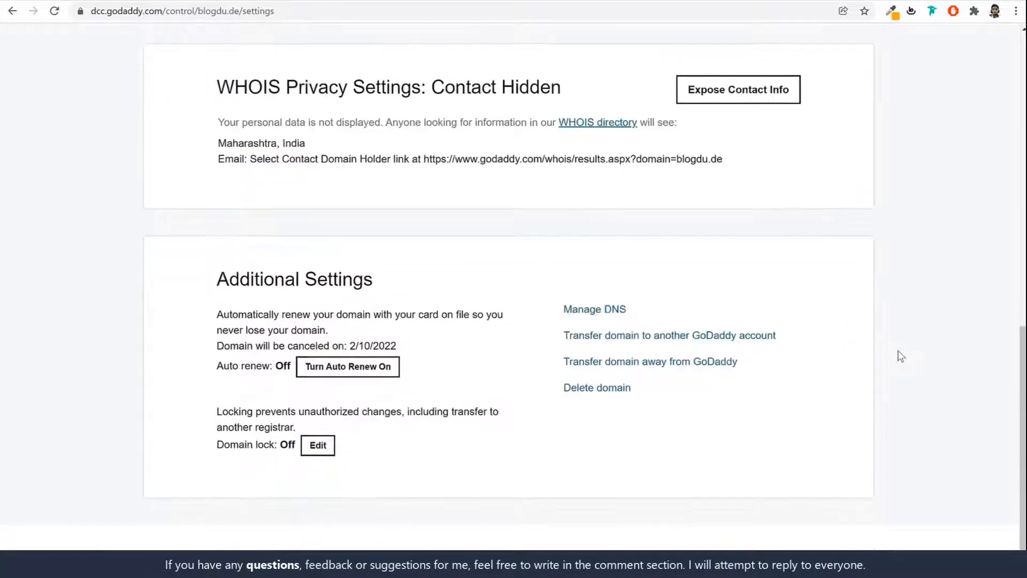
Go to blogdu.de's DNS management and start changing its nameservers.
left_click_drag(562, 309, 635, 312)
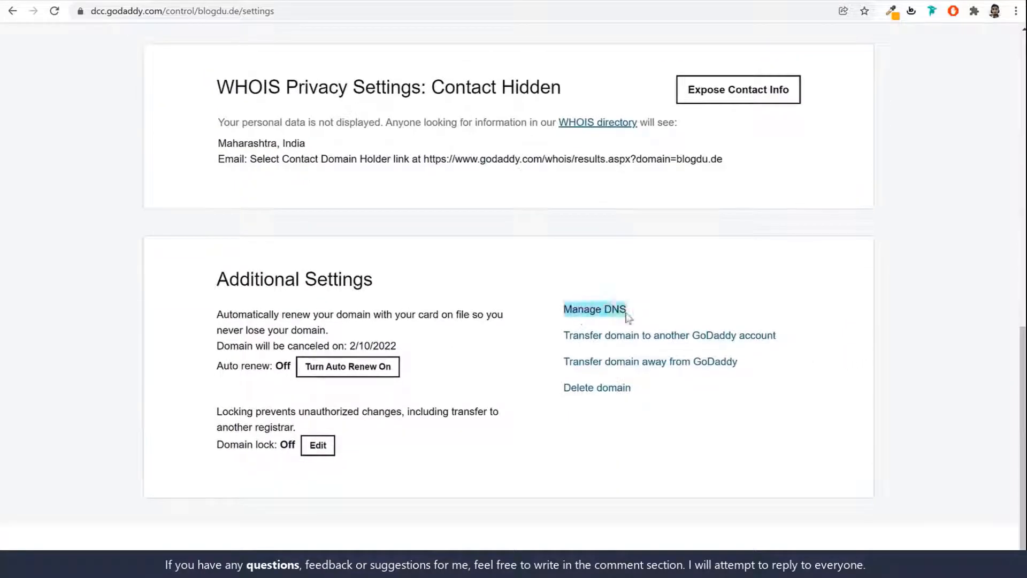
left_click(604, 319)
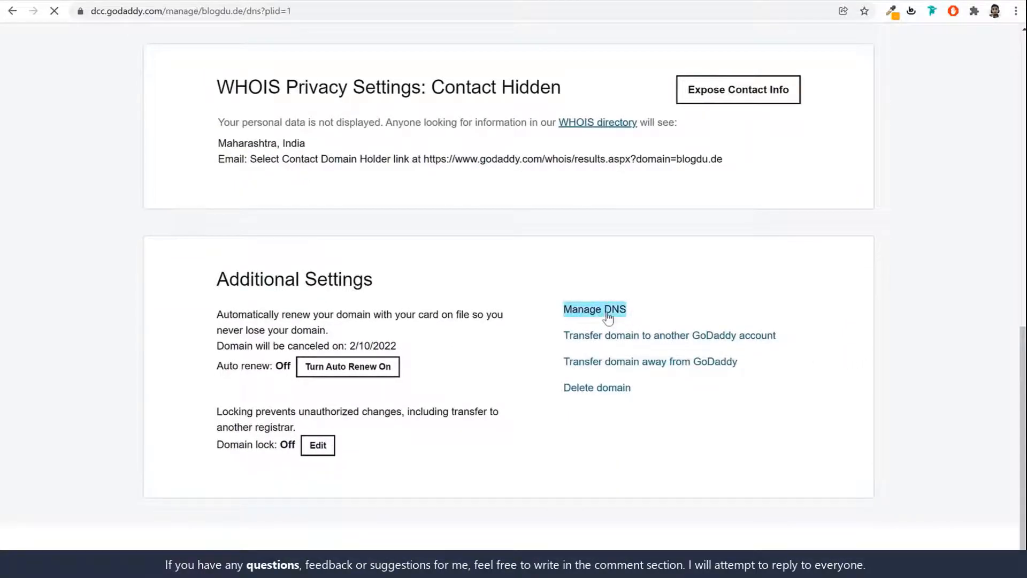
scroll(628, 343, "down", 8)
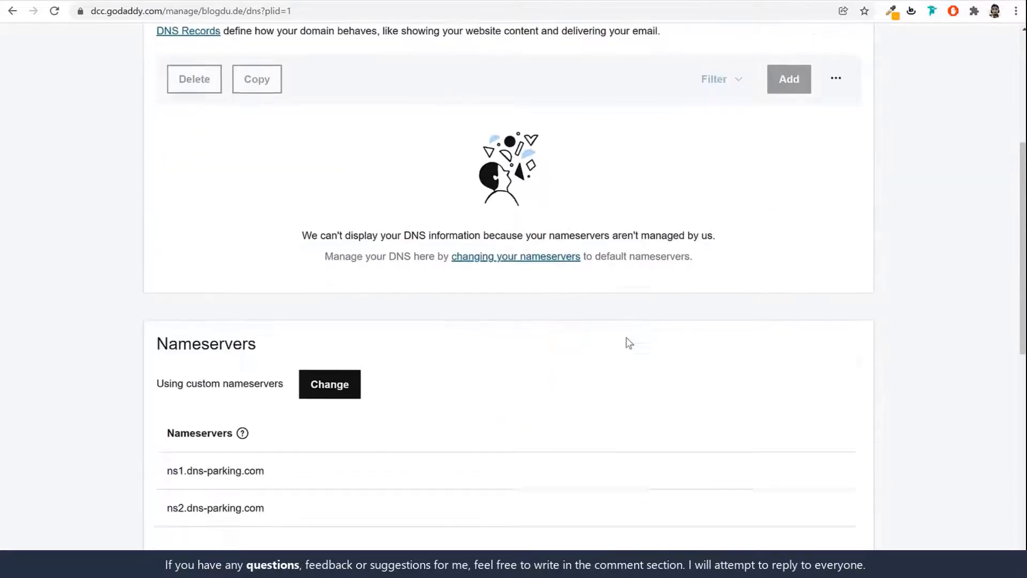
left_click_drag(171, 259, 223, 260)
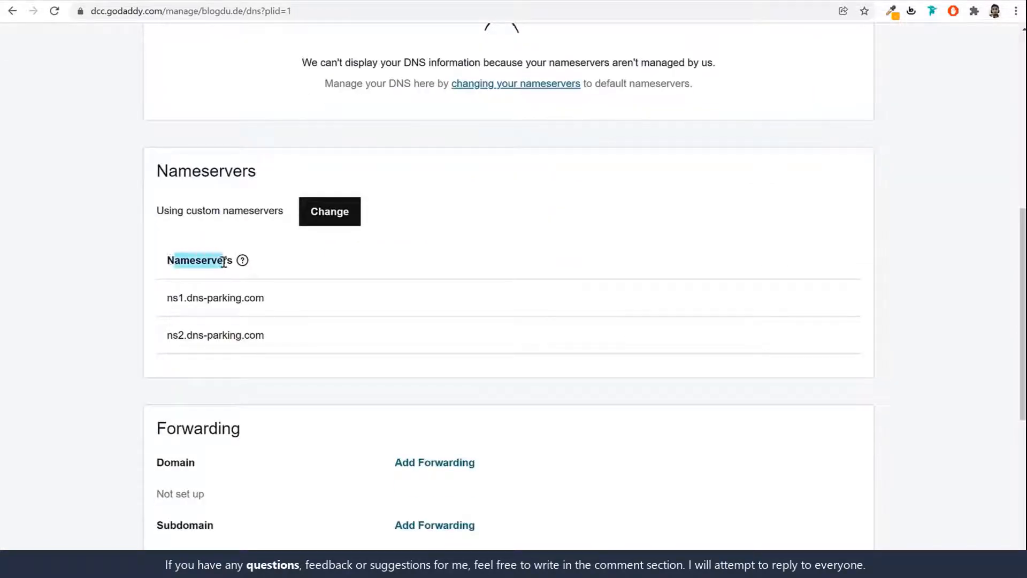
left_click(339, 219)
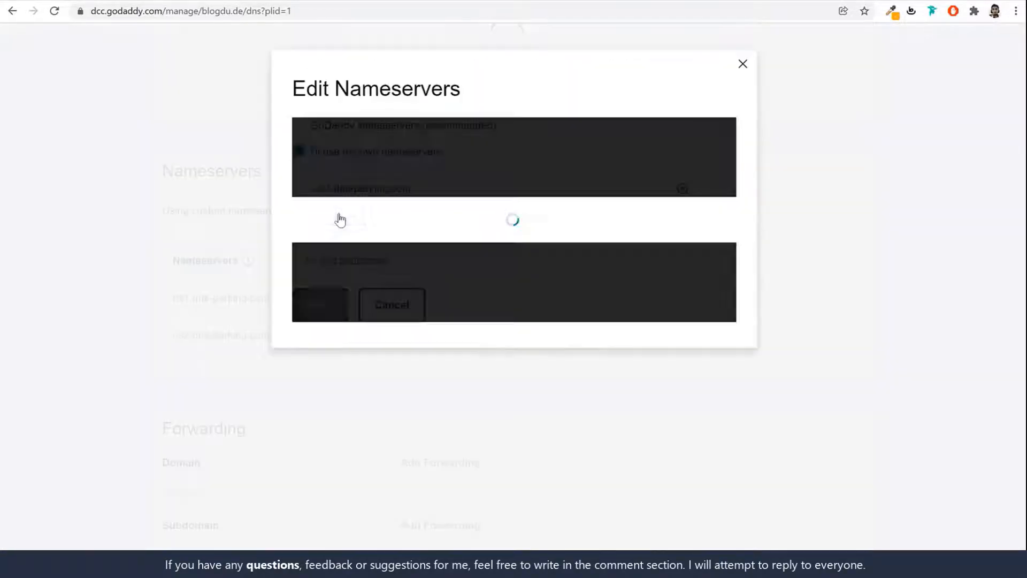
Switch to custom nameservers, clear both old entries, and paste ns1.dns-parking.com as Nameserver 1.
left_click_drag(287, 376, 481, 380)
left_click(374, 381)
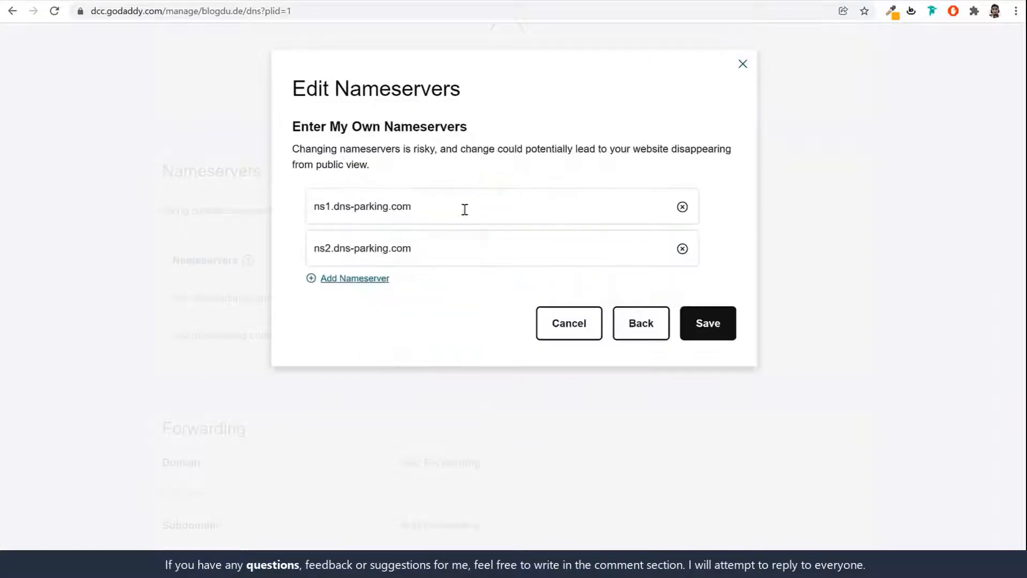
left_click(683, 207)
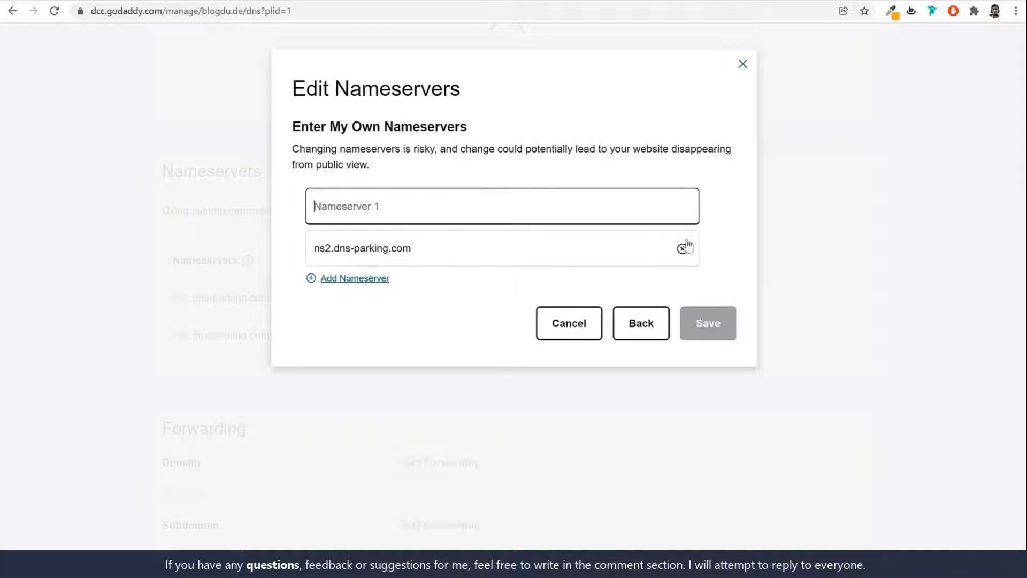
left_click(682, 248)
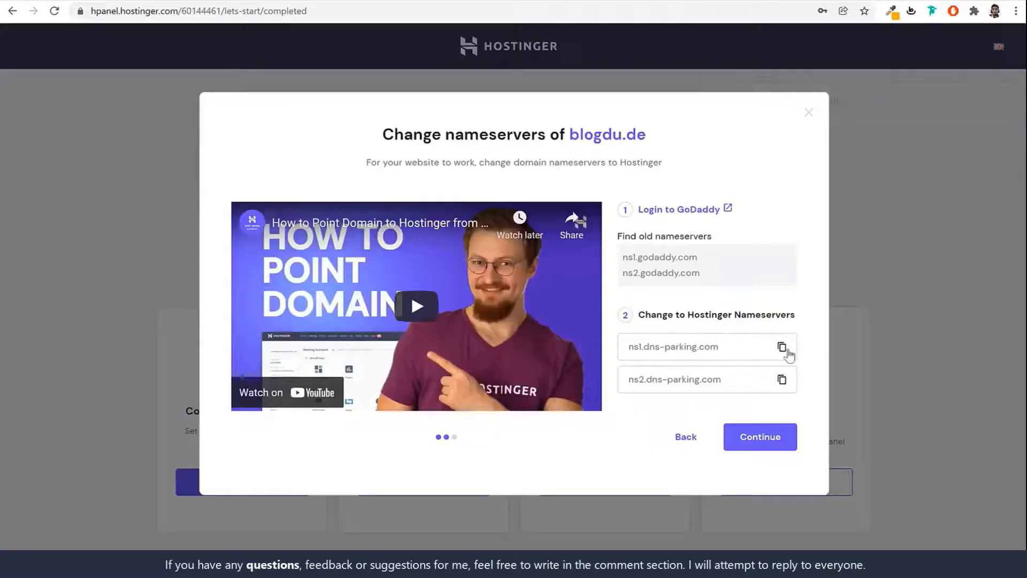
left_click_drag(735, 351, 621, 353)
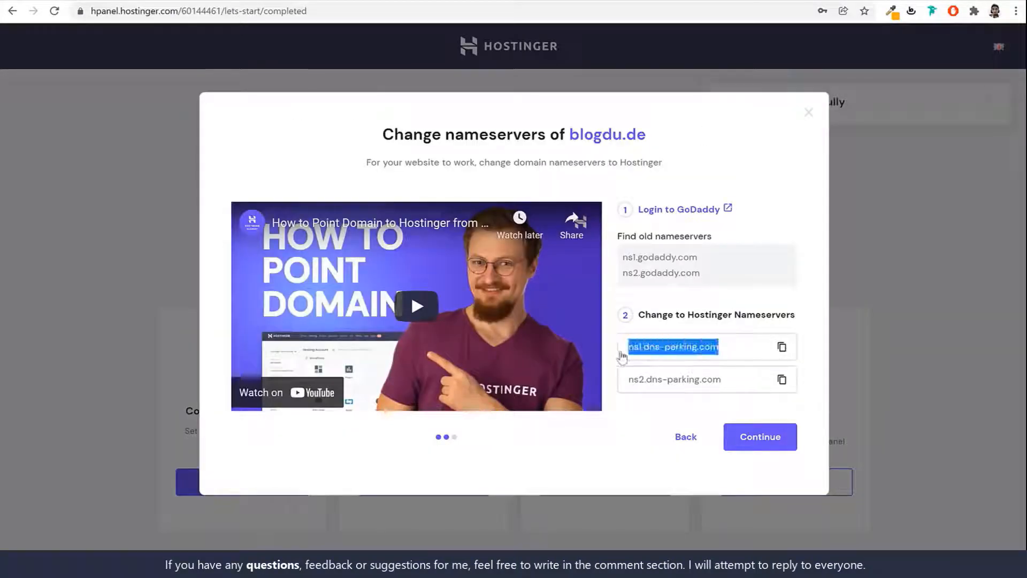
left_click(782, 349)
left_click(778, 1)
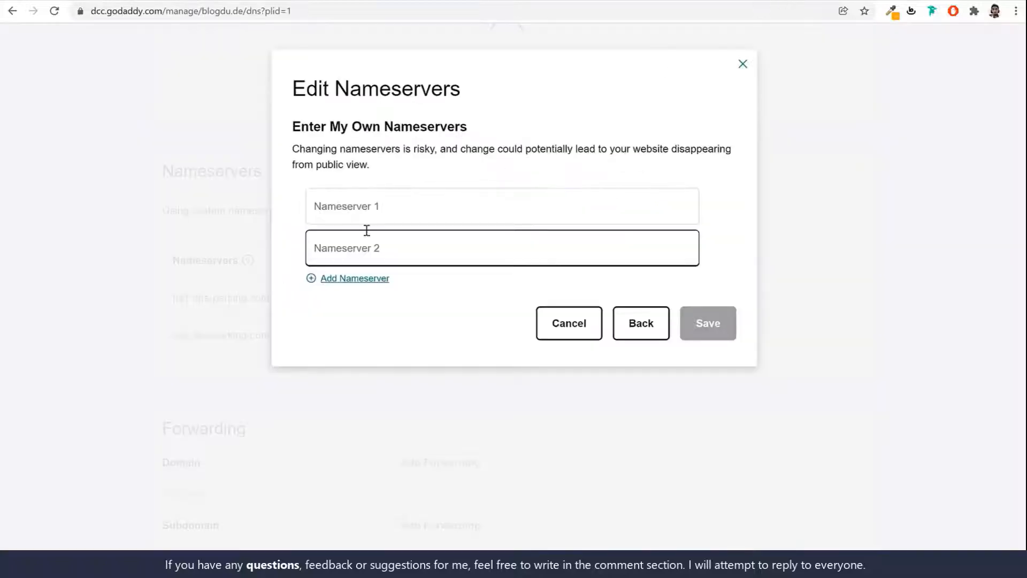
left_click(384, 206)
key("ctrl+v")
Paste ns2.dns-parking.com as Nameserver 2 and confirm the change in Hostinger's dialog.
left_click(699, 1)
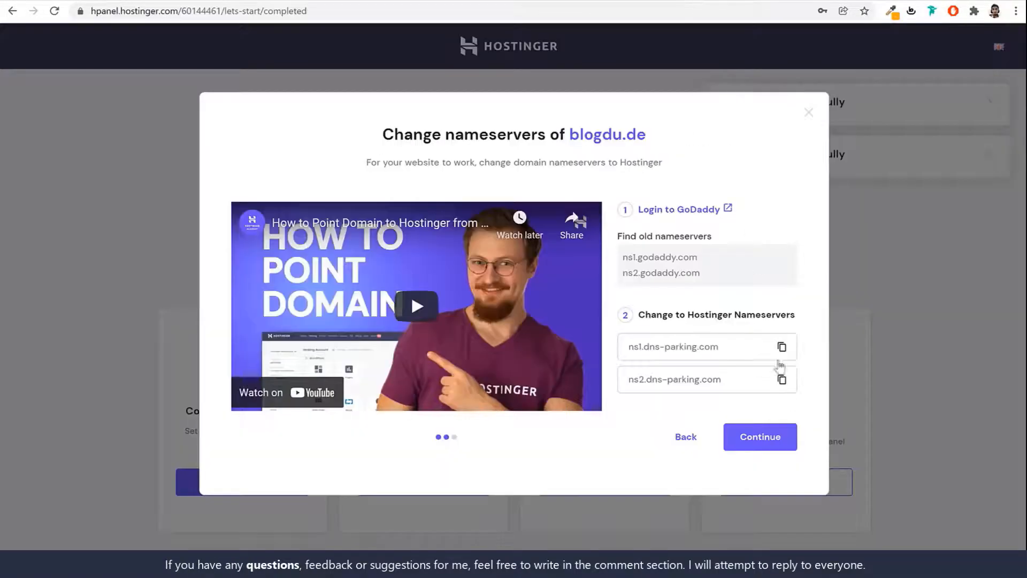
left_click(782, 380)
left_click(772, 3)
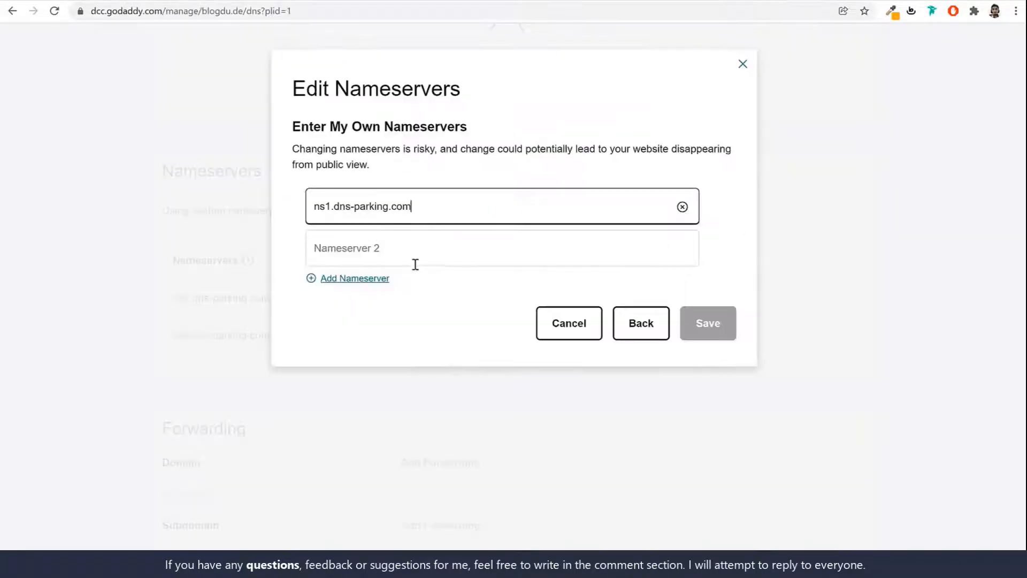
left_click(416, 261)
key("ctrl+v")
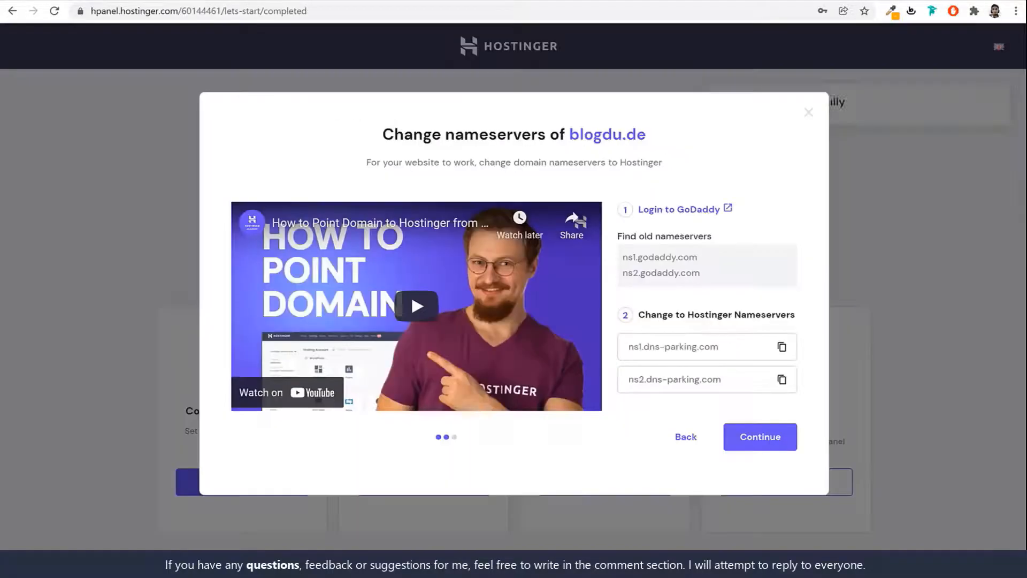
left_click(699, 0)
left_click(749, 1)
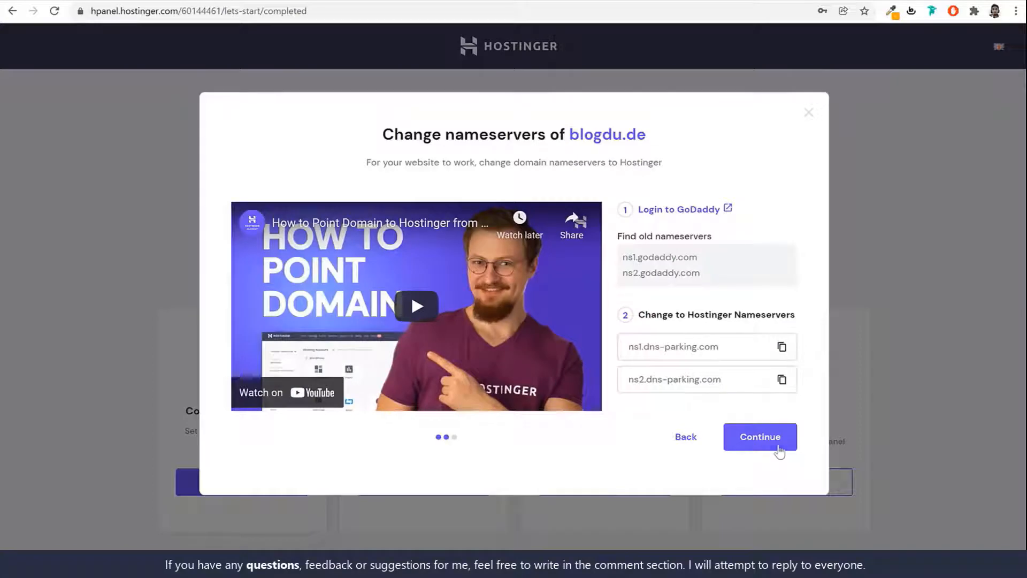
left_click(774, 448)
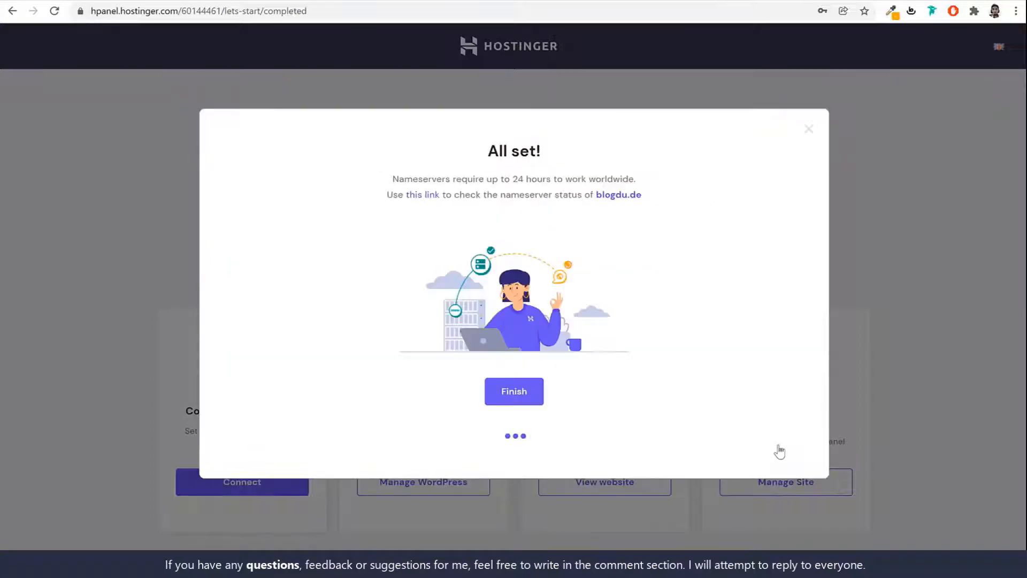
Close the All set! domain connection wizard and go to the hPanel home dashboard.
left_click(523, 394)
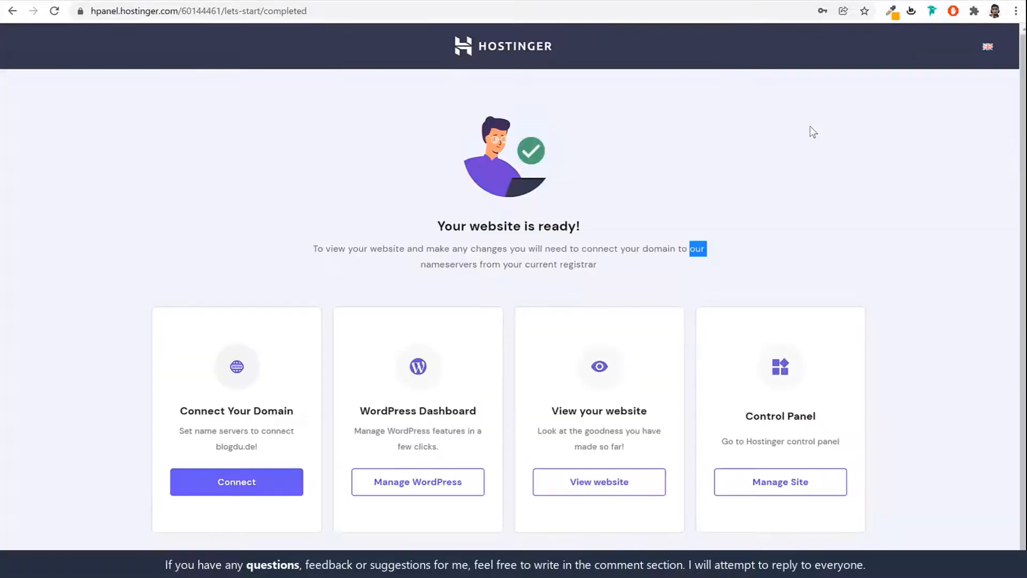
left_click(869, 208)
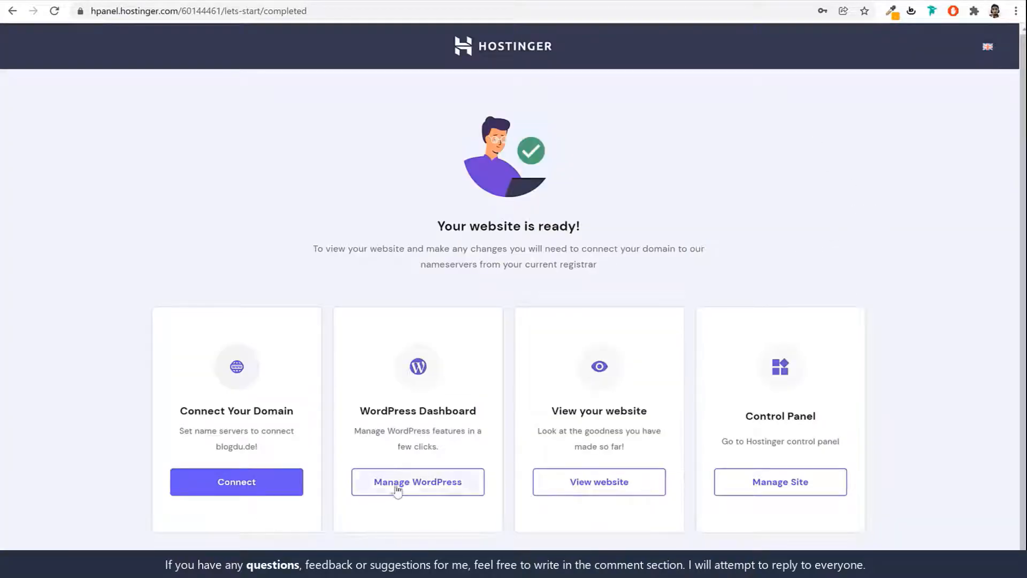
left_click(513, 50)
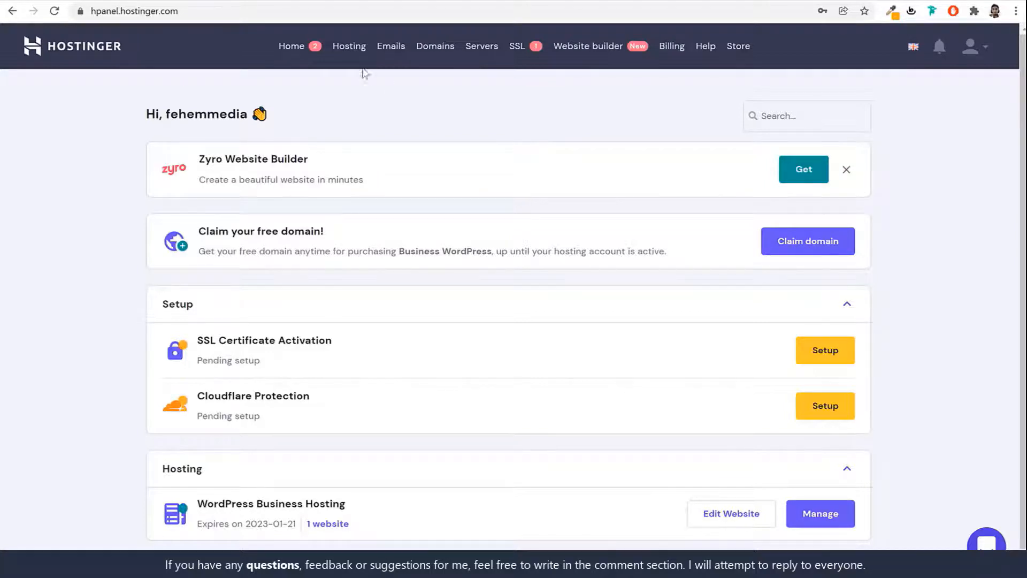
Open blogdu.de's Hosting Account page and review its server IP address and Hostinger nameservers.
left_click(351, 51)
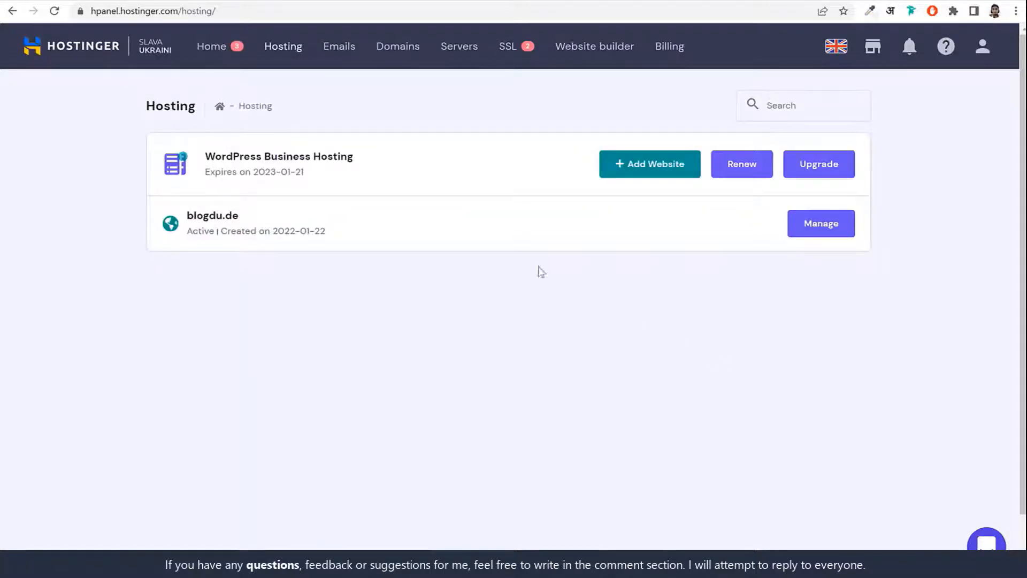
left_click_drag(250, 219, 181, 222)
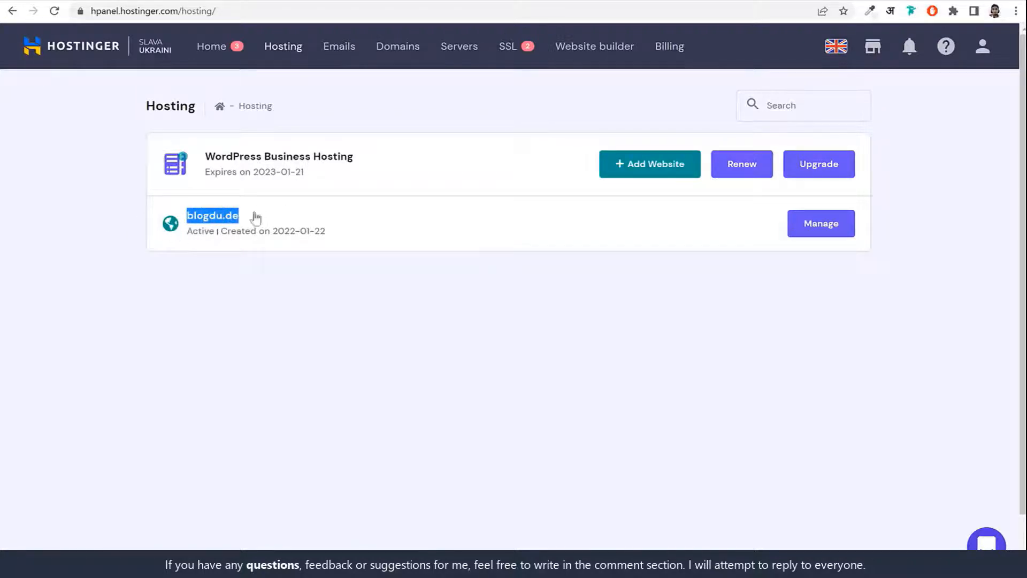
left_click(826, 229)
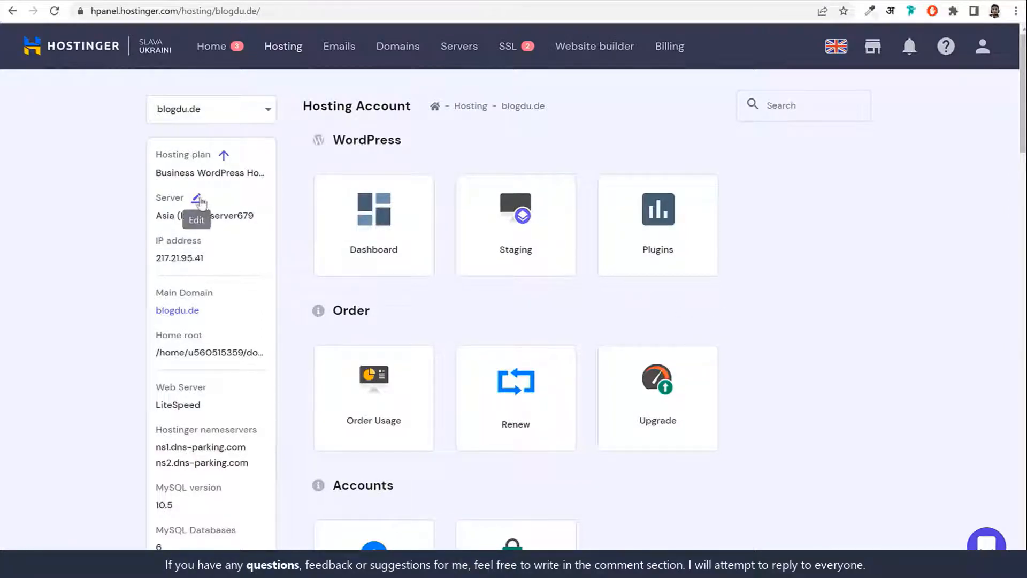
left_click_drag(212, 254, 154, 258)
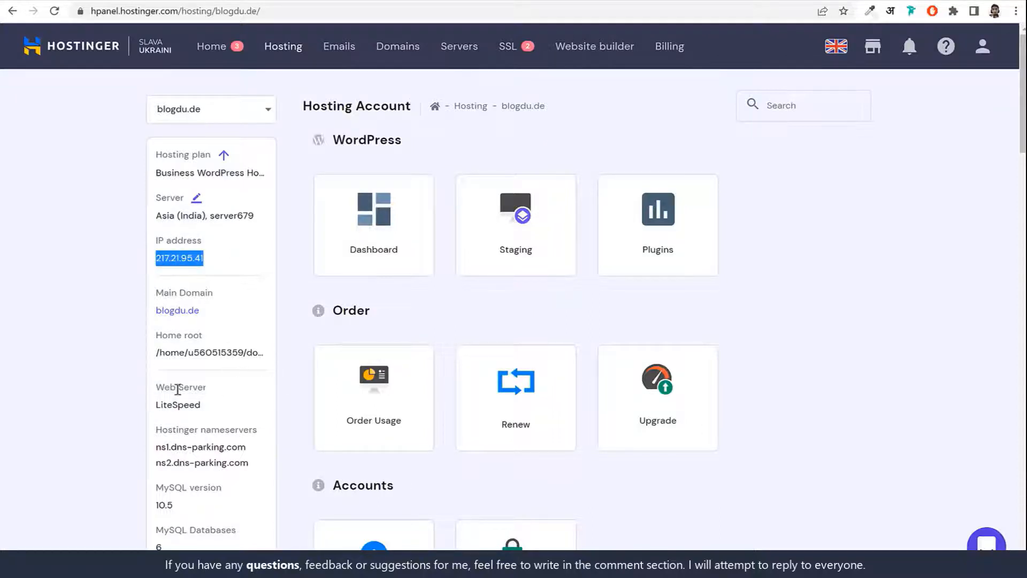
scroll(221, 442, "down", 4)
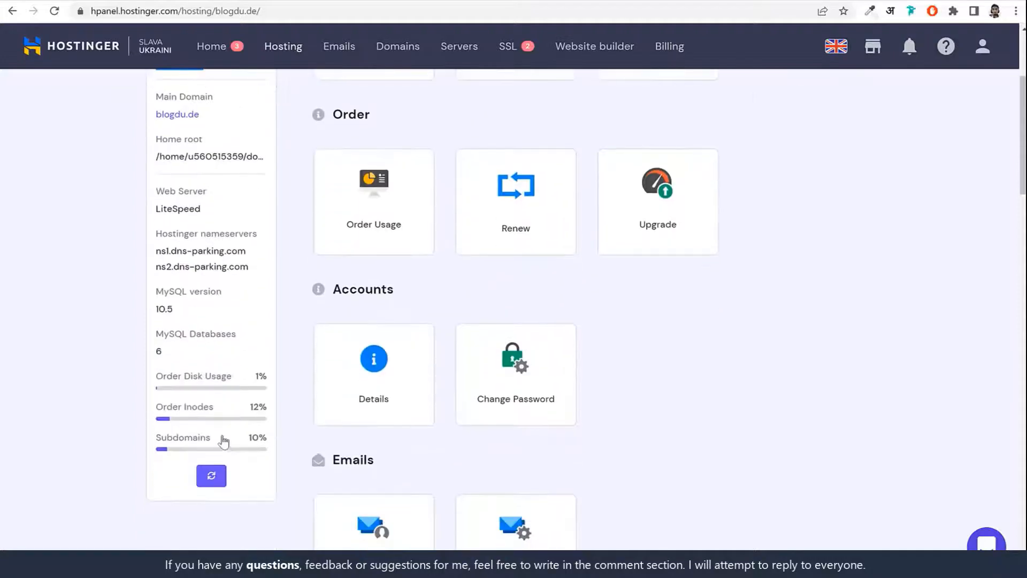
left_click_drag(156, 252, 243, 268)
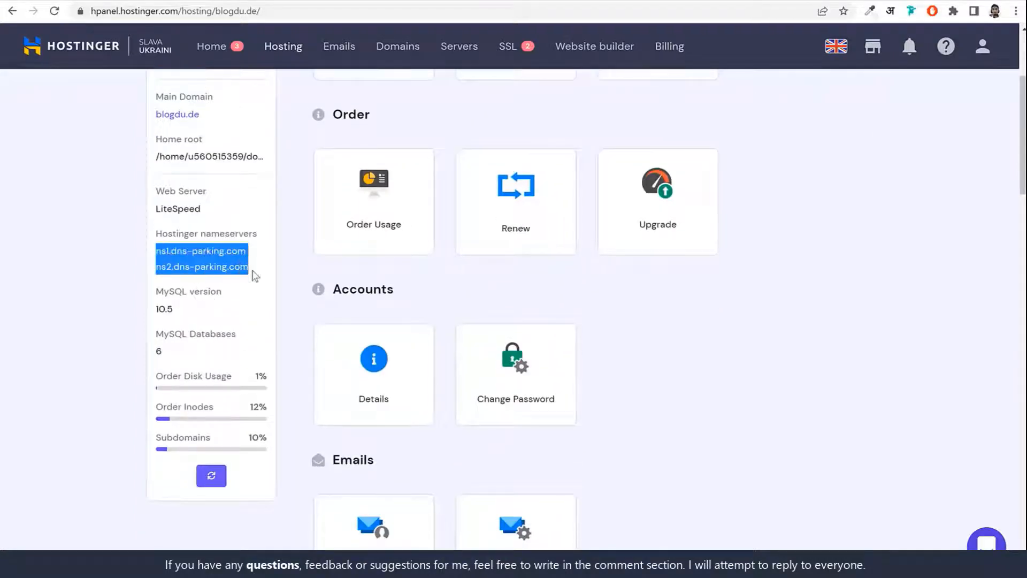
left_click(255, 276)
scroll(255, 280, "up", 4)
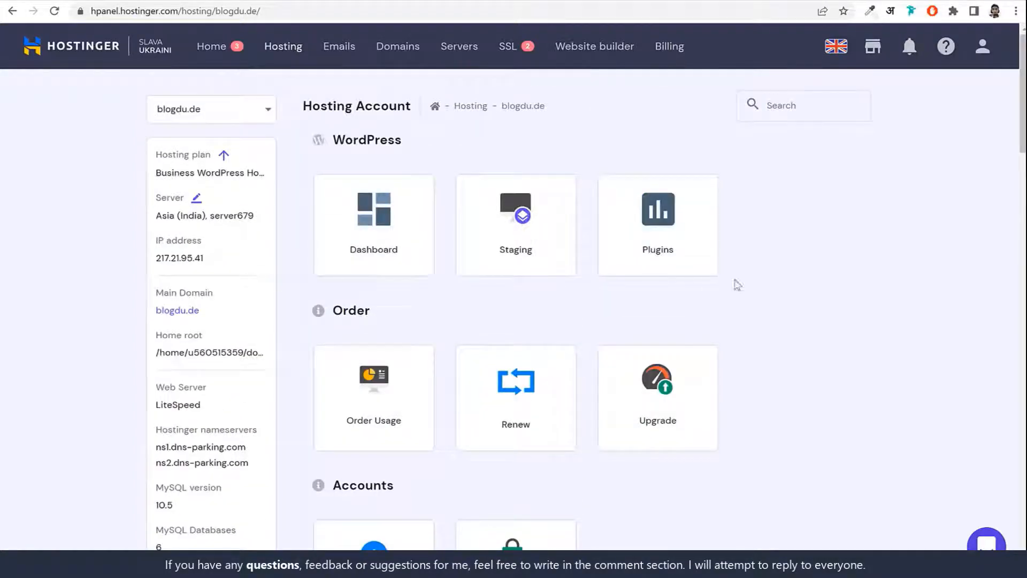
Open the WordPress dashboard for cirkle2.blogdu.de and check its PHP version.
left_click(374, 218)
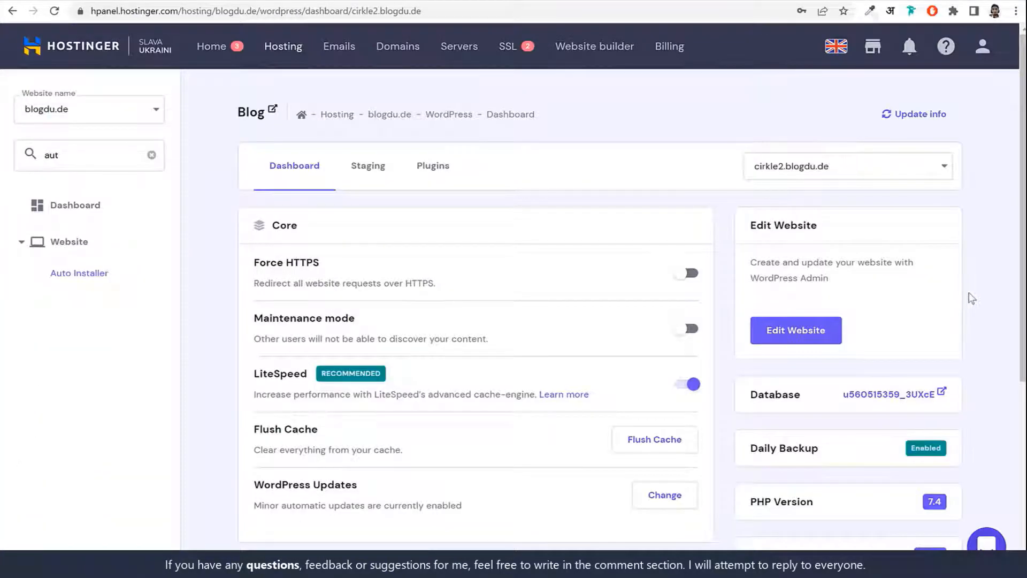
scroll(969, 298, "down", 5)
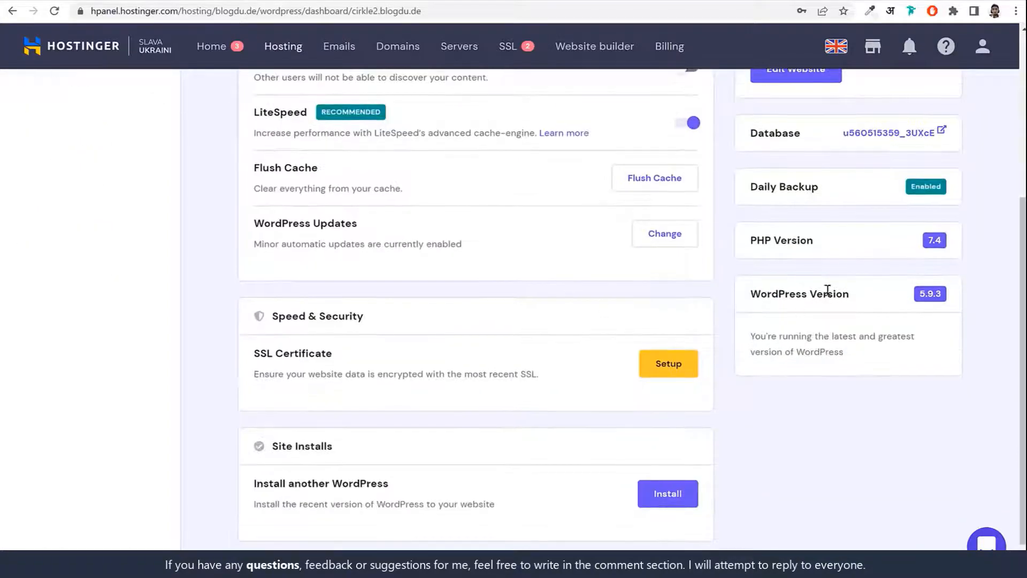
left_click_drag(827, 241, 745, 249)
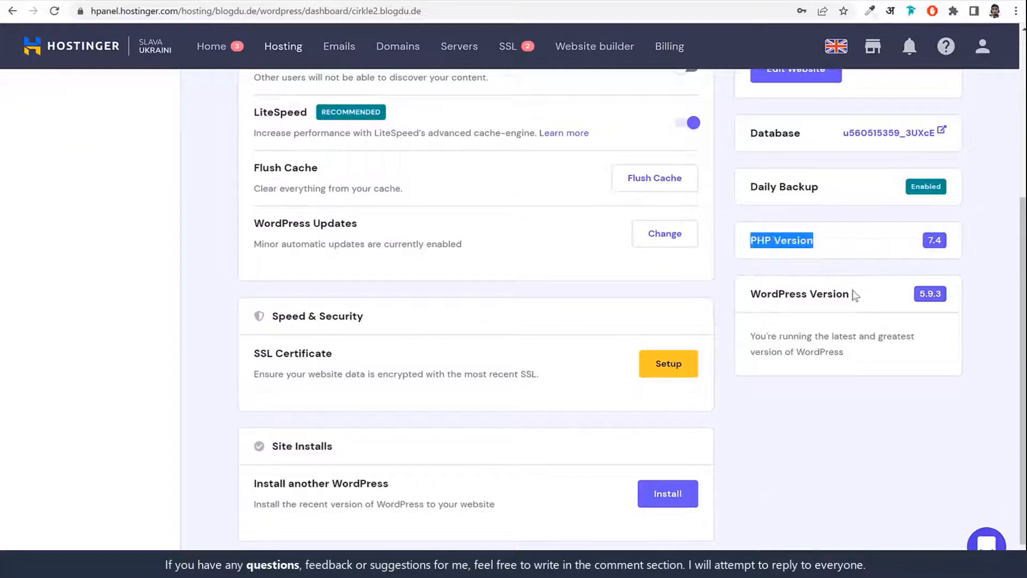
left_click_drag(860, 297, 761, 298)
scroll(826, 312, "up", 1)
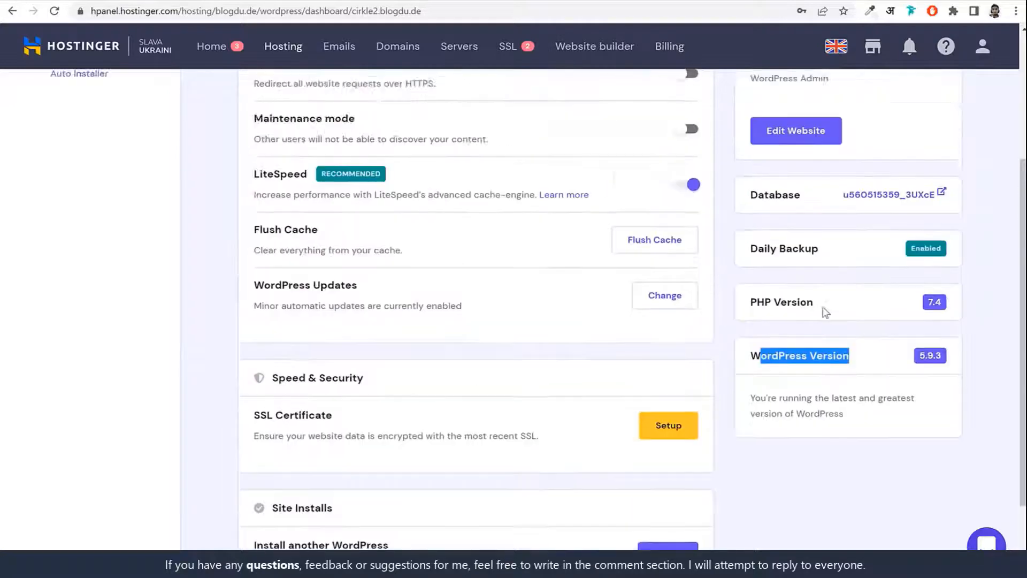
scroll(826, 313, "up", 2)
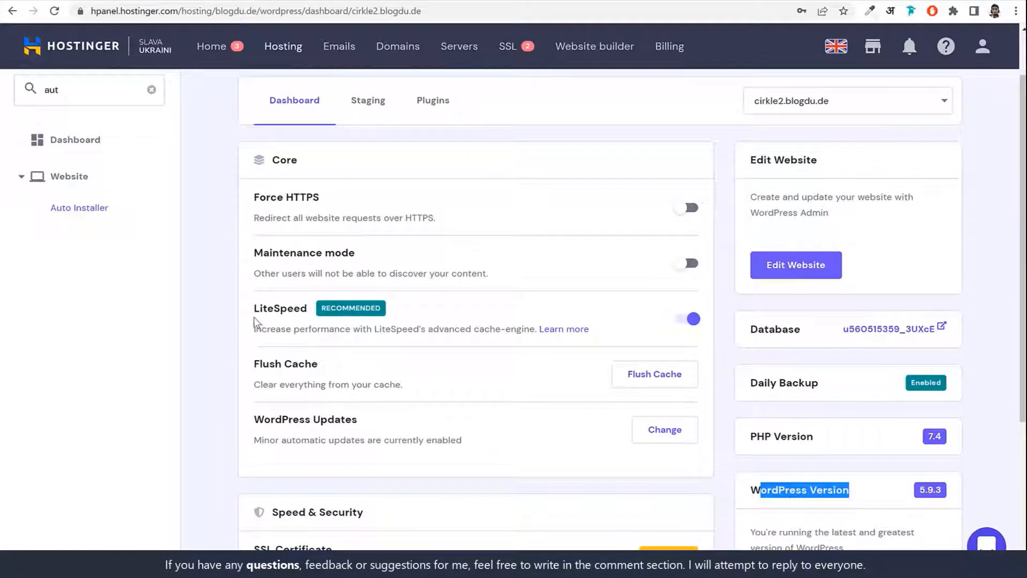
Review the LiteSpeed section and the SSL Certificate status awaiting setup.
left_click_drag(253, 309, 376, 306)
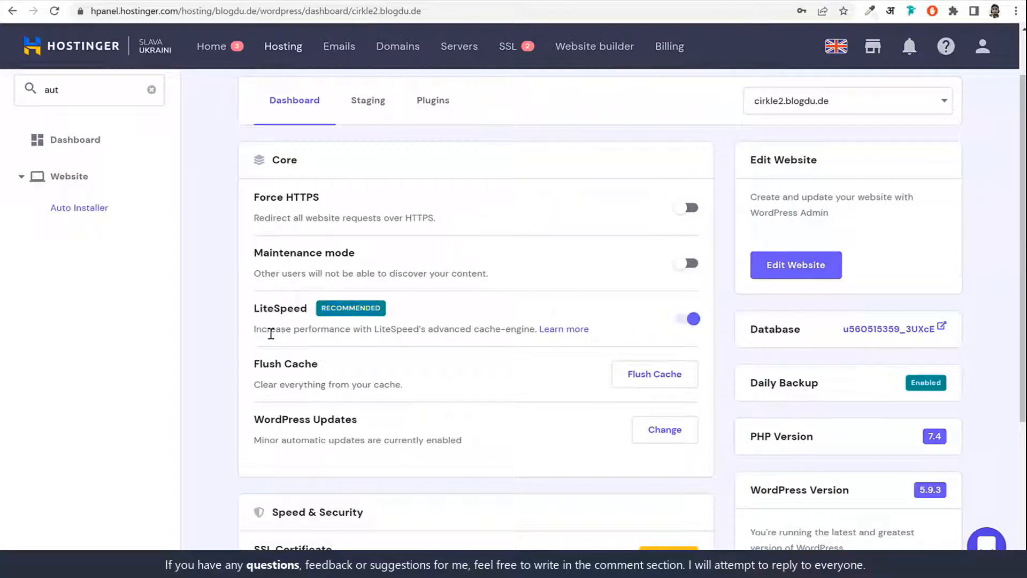
left_click_drag(268, 332, 537, 331)
left_click(450, 332)
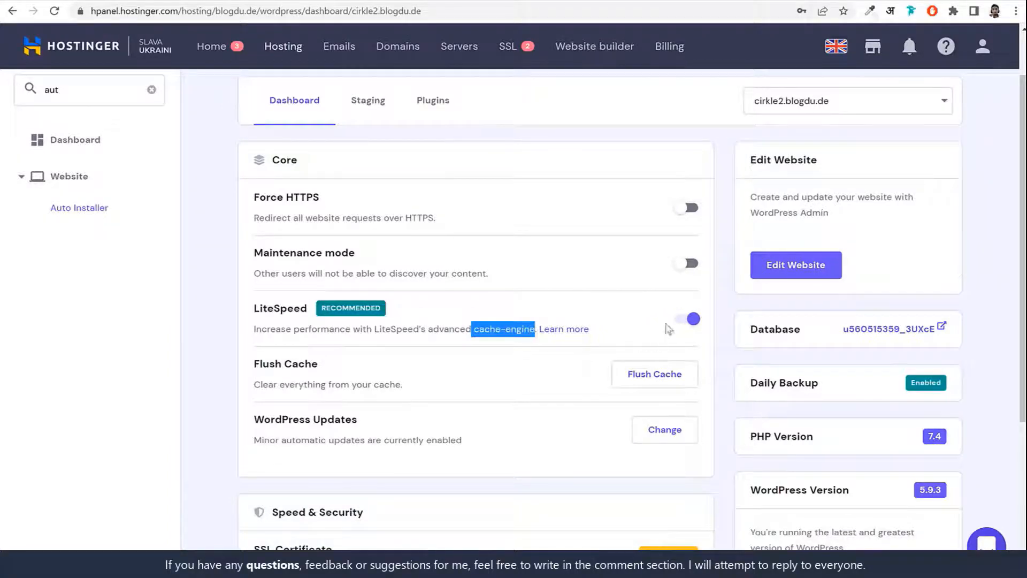
scroll(693, 358, "down", 3)
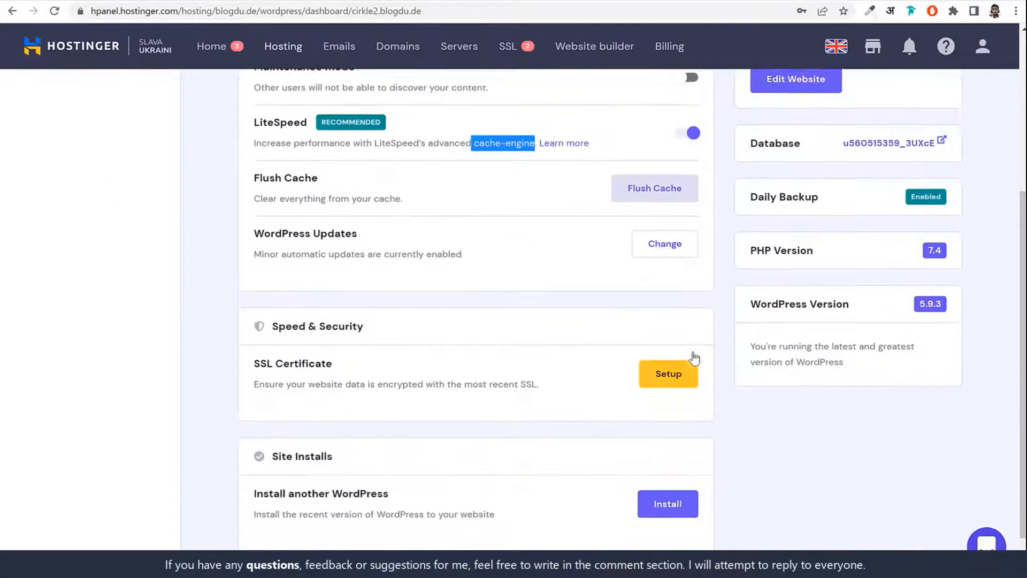
scroll(694, 357, "down", 1)
left_click_drag(257, 316, 351, 321)
left_click(354, 321)
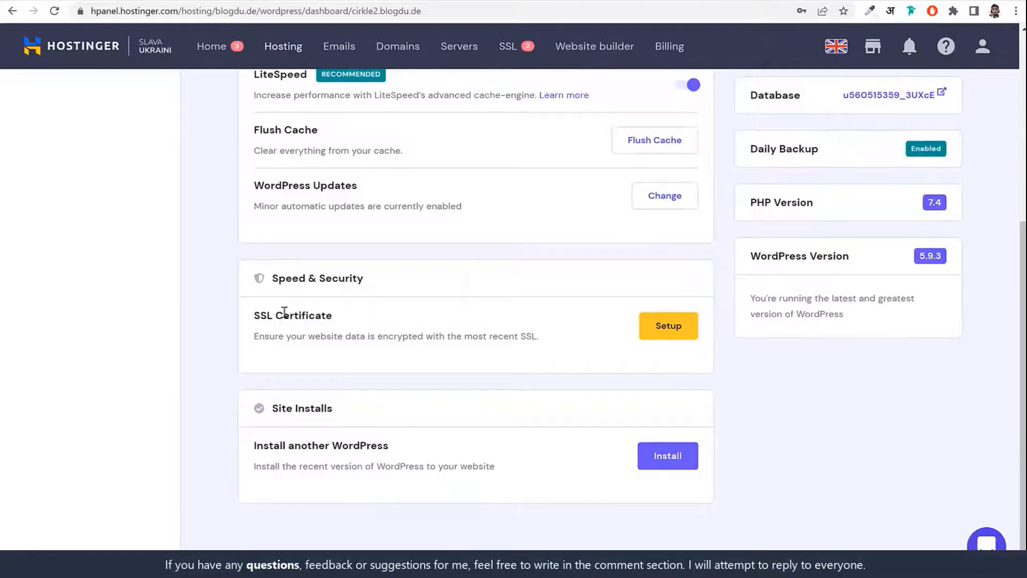
Install an SSL certificate on cirkle2.blogdu.de and dismiss the installation notice.
left_click(661, 328)
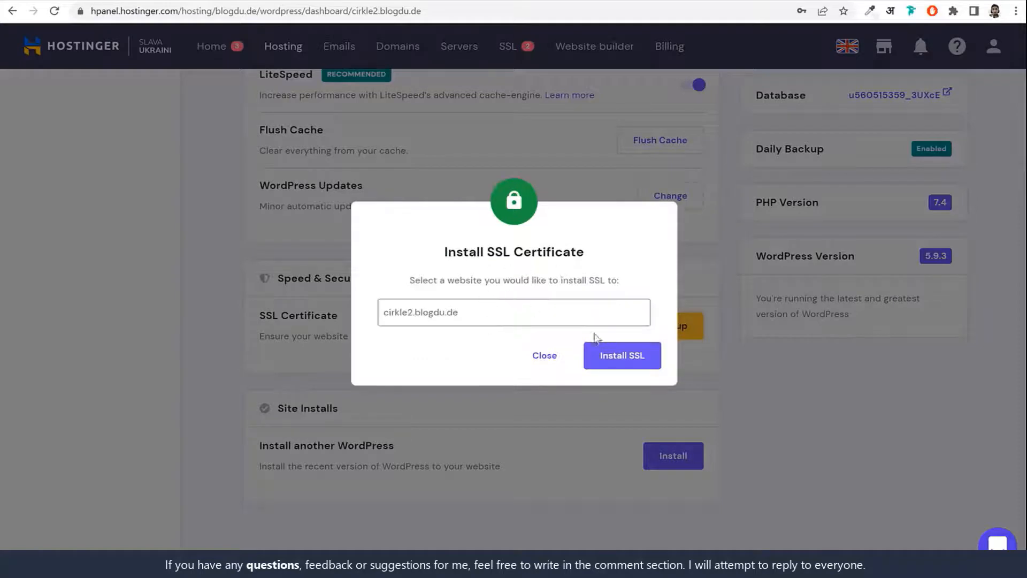
left_click(616, 360)
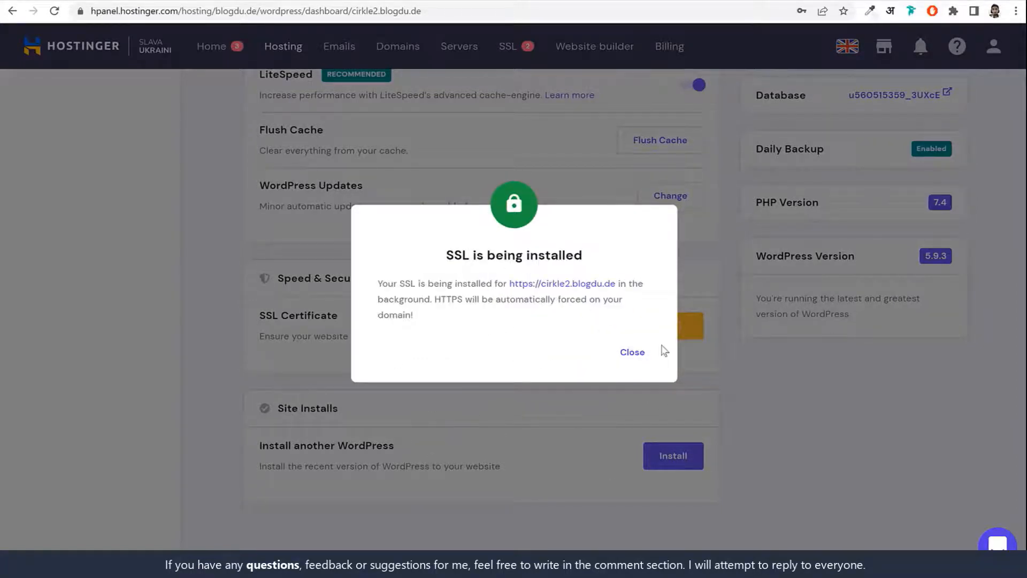
left_click(632, 352)
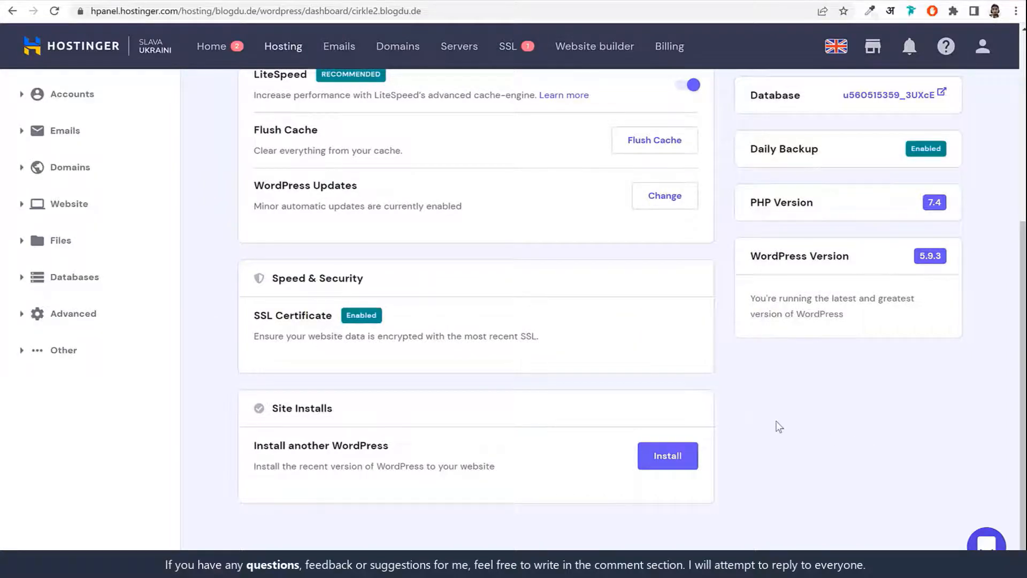
scroll(777, 424, "up", 5)
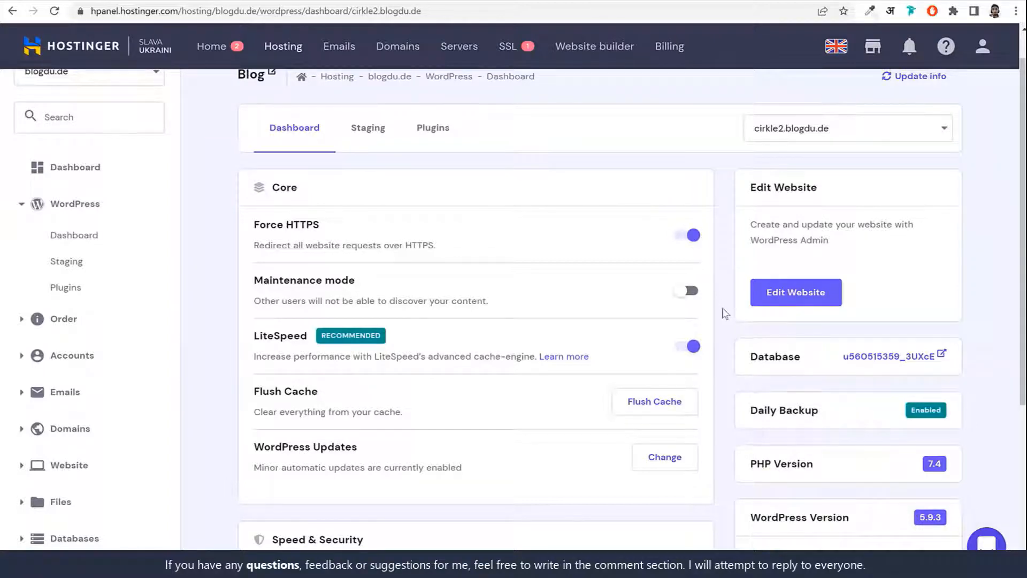
scroll(738, 324, "up", 1)
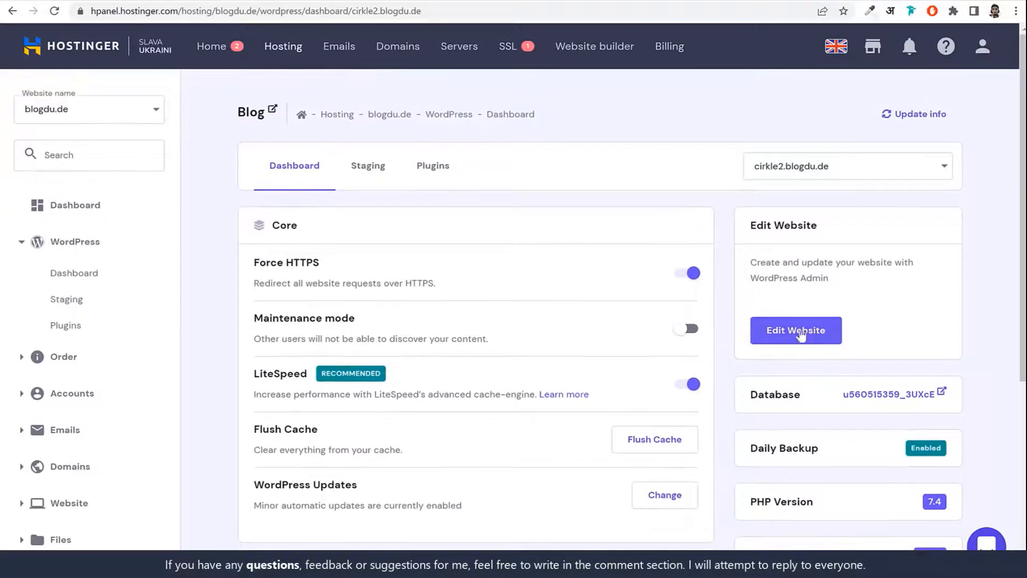
Enter cirkle2.blogdu.de's WordPress admin, skip the AIOSEO wizard, and show the main Dashboard.
left_click(771, 346)
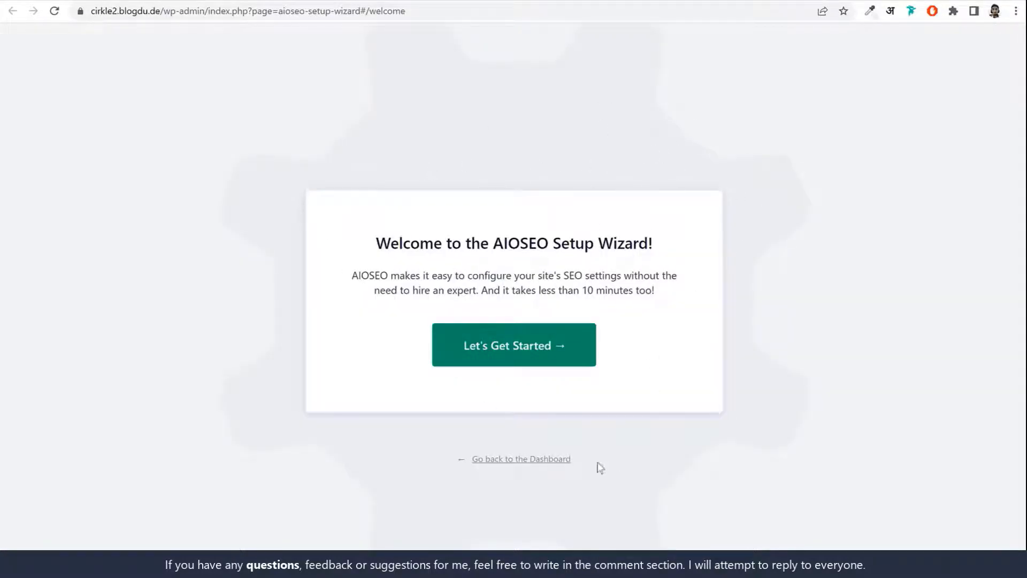
left_click(512, 460)
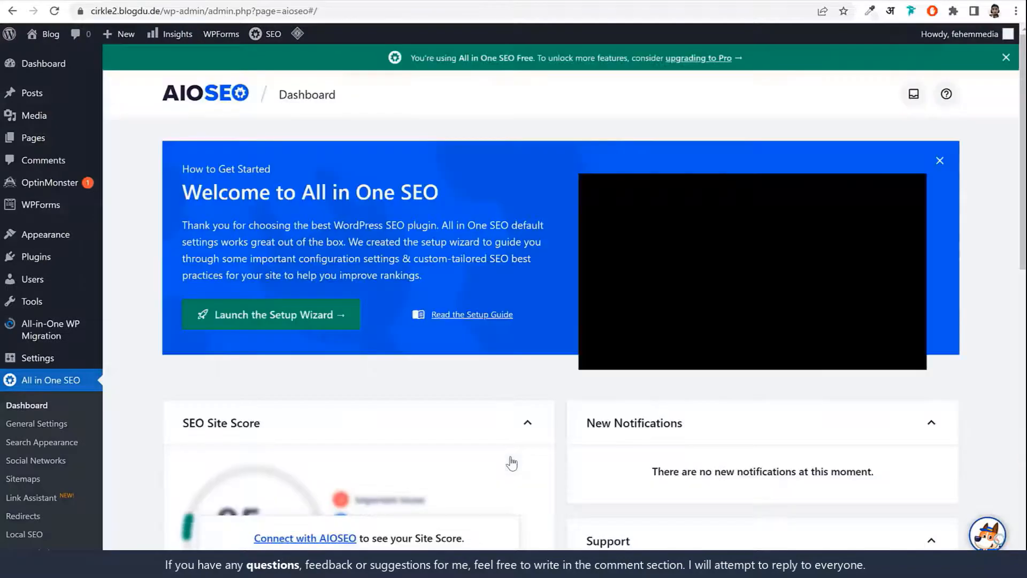
left_click(38, 70)
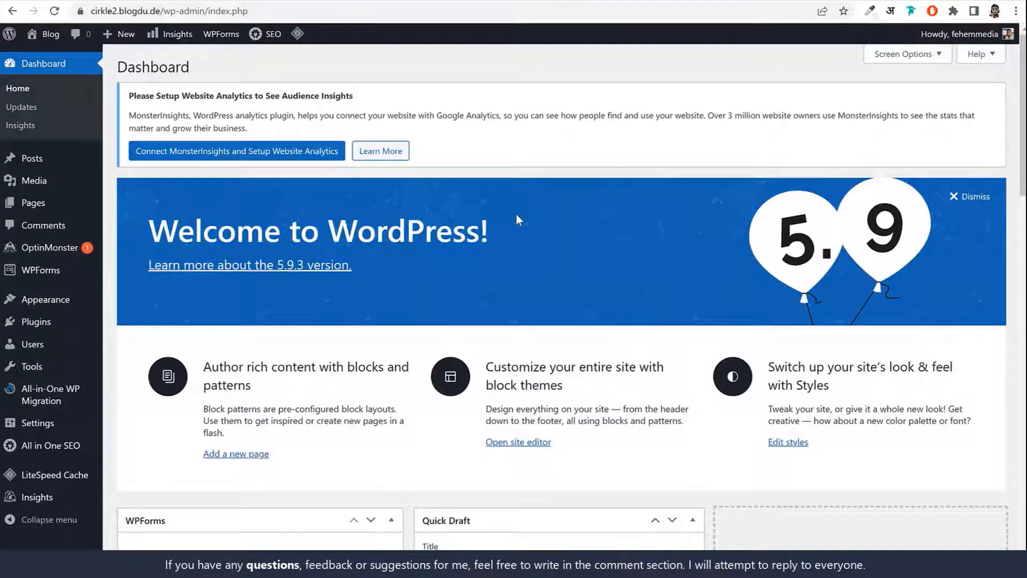
scroll(525, 289, "down", 10)
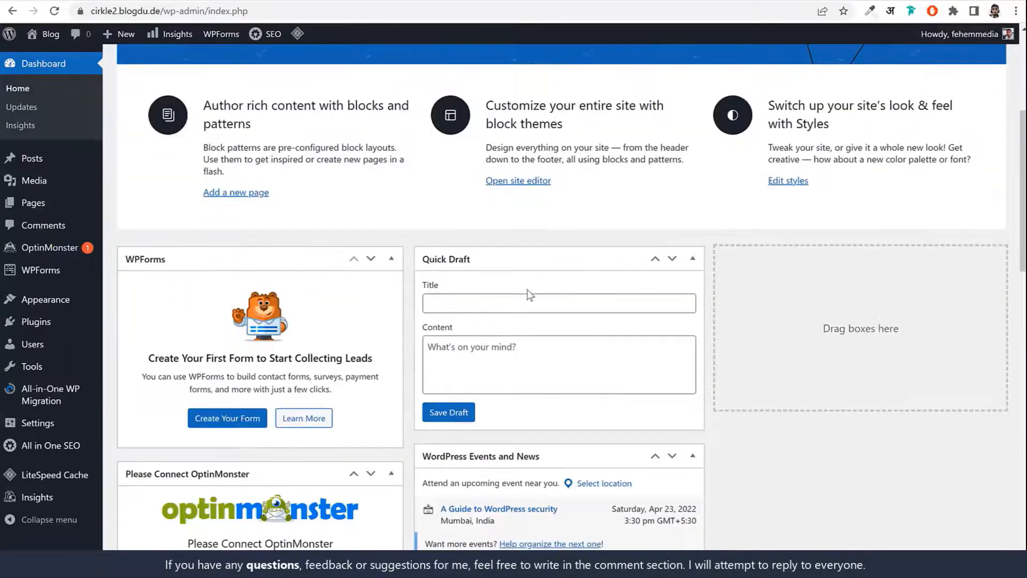
scroll(580, 323, "up", 10)
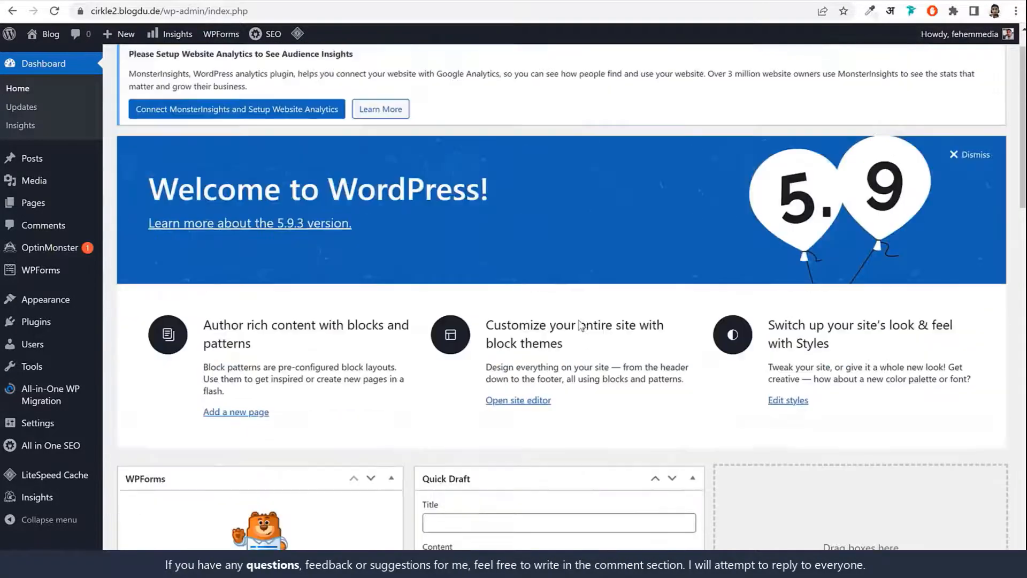
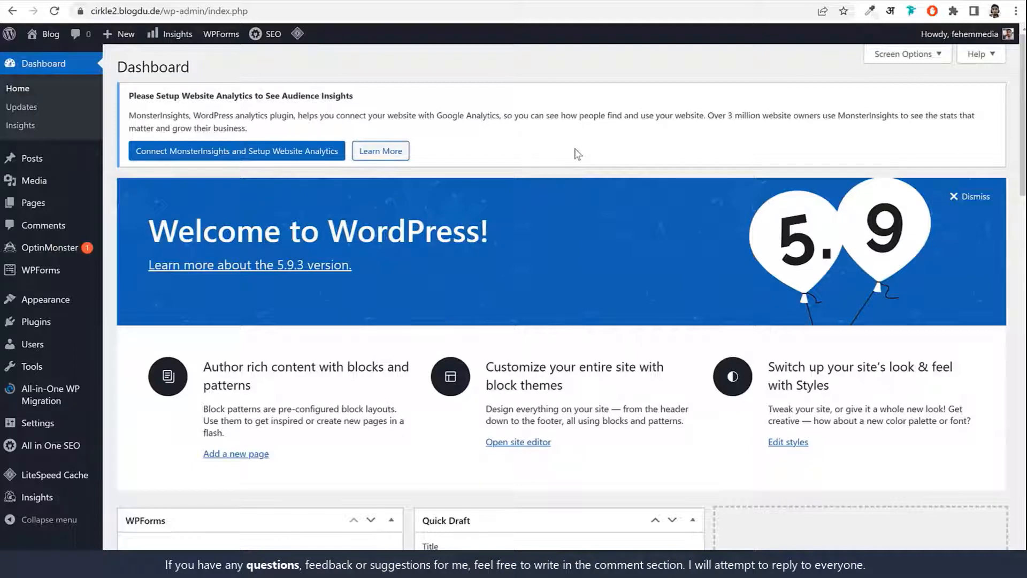
Inspect the /wp-admin part of the site address, then look over the Dashboard.
left_click(154, 11)
left_click(175, 11)
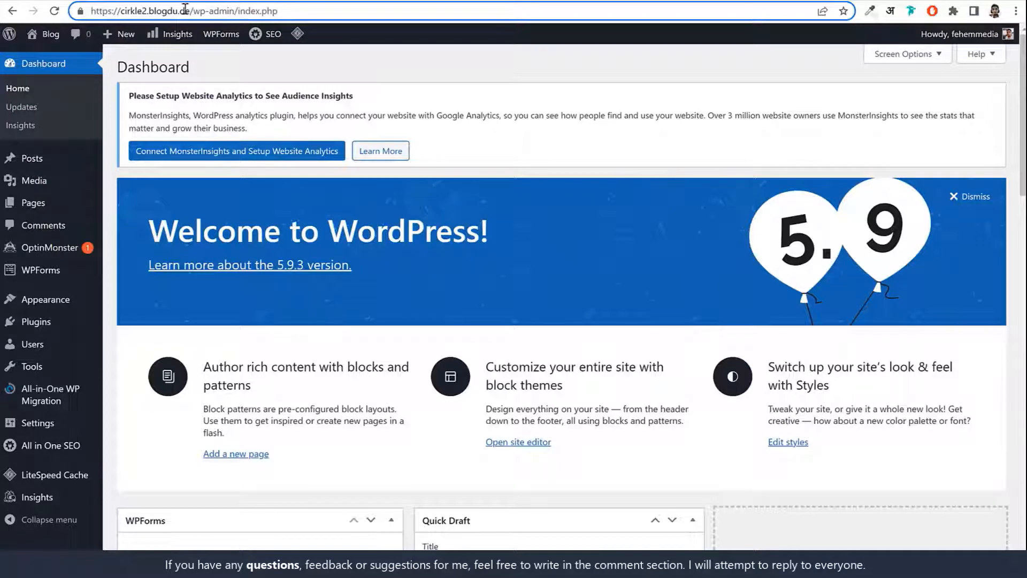
left_click_drag(189, 11, 239, 11)
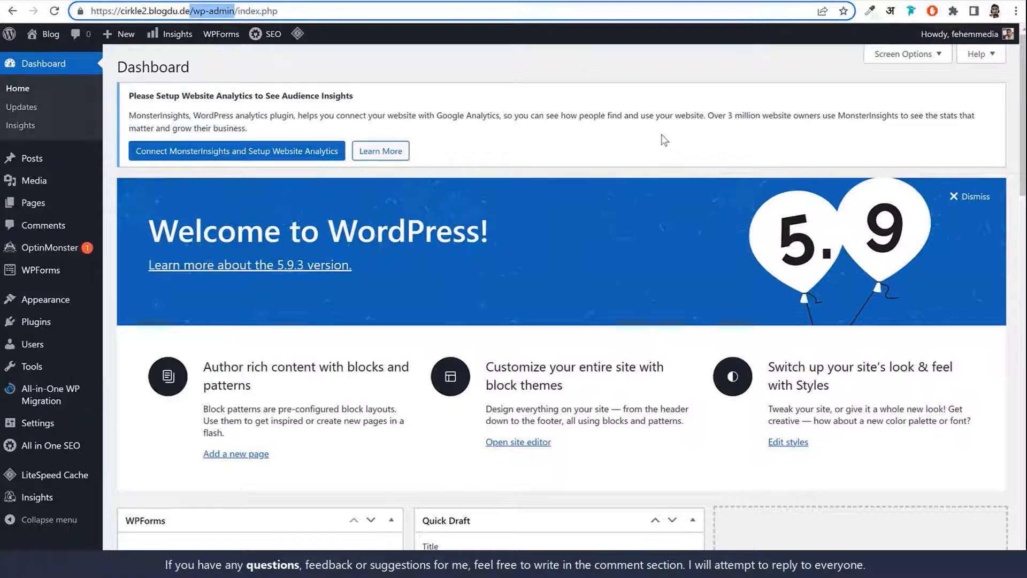
left_click(663, 140)
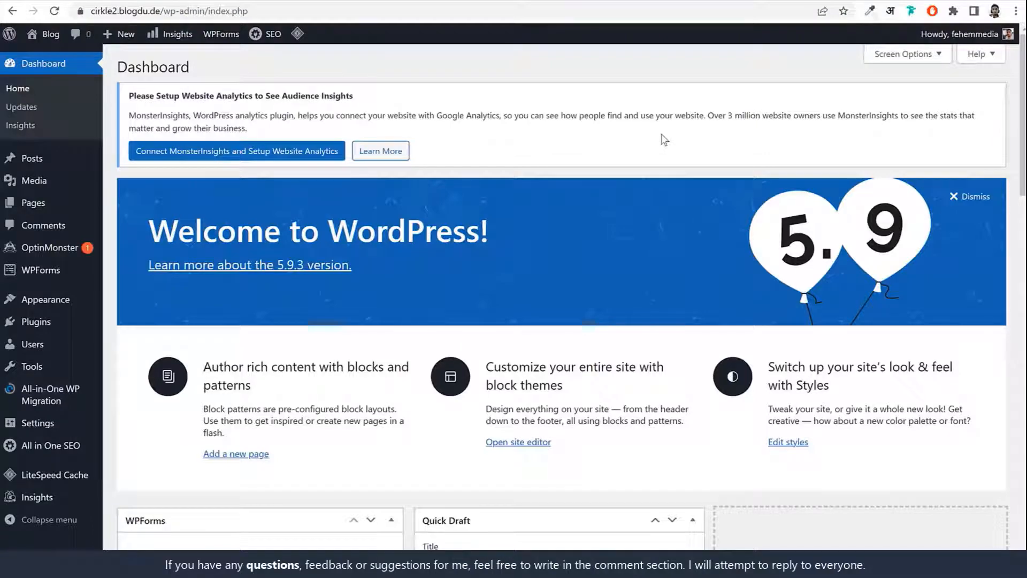
scroll(663, 336, "down", 10)
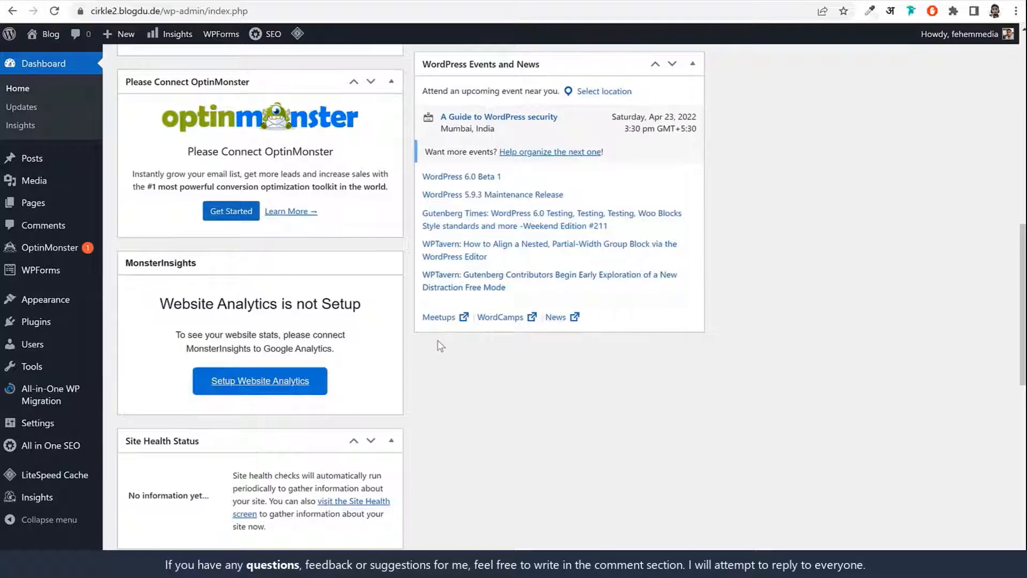
scroll(316, 390, "down", 5)
scroll(367, 442, "up", 12)
scroll(368, 374, "up", 5)
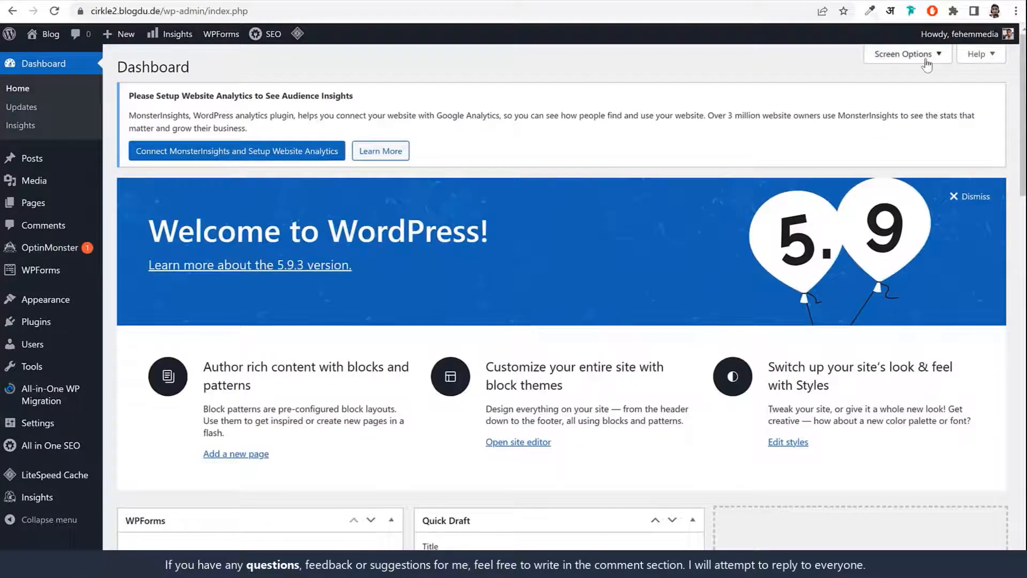
Hide OptinMonster, WPForms, MonsterInsights, Site Health, At a Glance, Activity, SEO News, Quick Draft, Events, and Welcome, then open Posts.
left_click(925, 63)
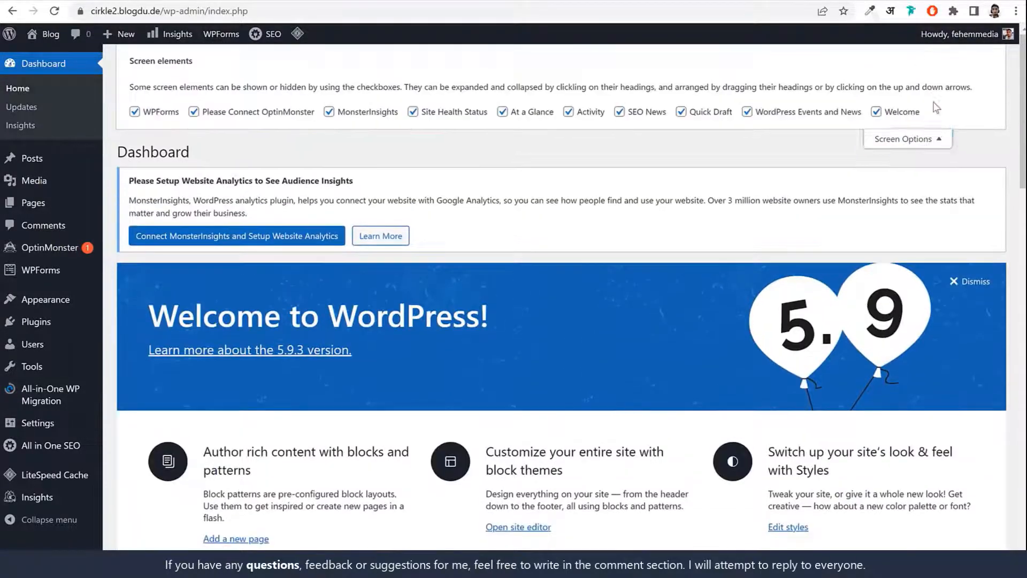
left_click(193, 112)
left_click(134, 112)
left_click(329, 112)
left_click(412, 111)
left_click(502, 112)
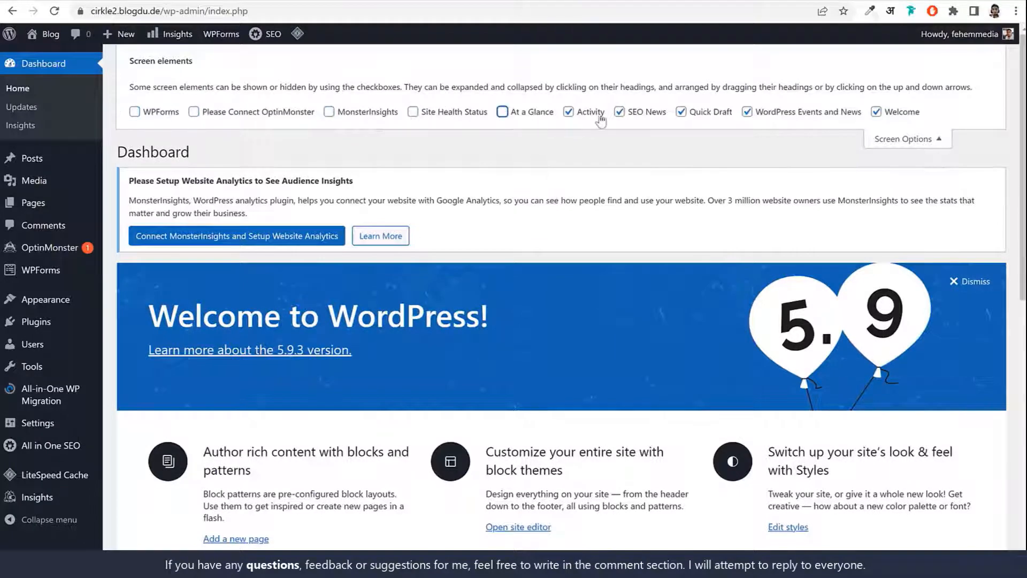
left_click(598, 113)
left_click(647, 114)
left_click(709, 113)
left_click(794, 114)
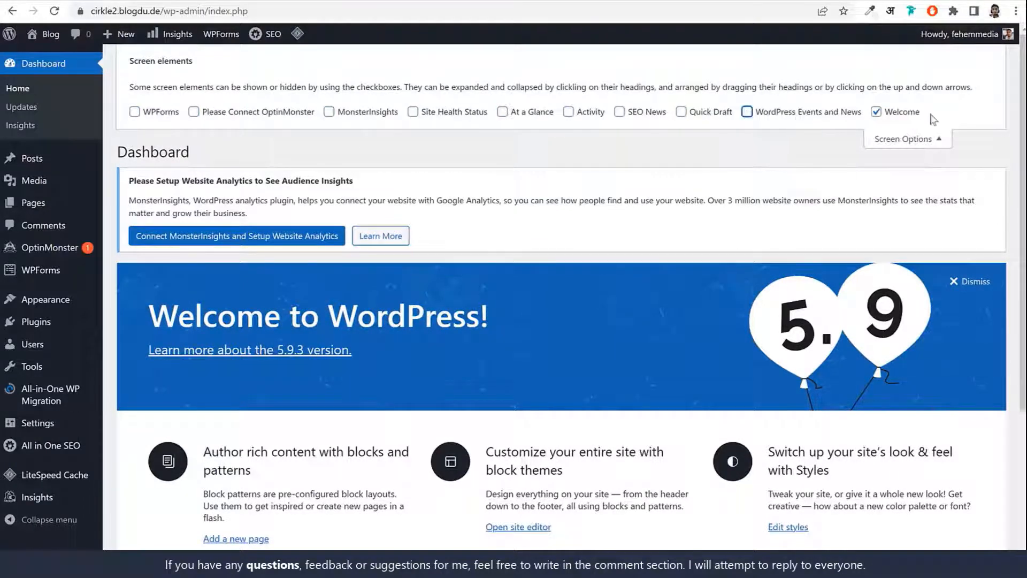
left_click(876, 113)
left_click(903, 139)
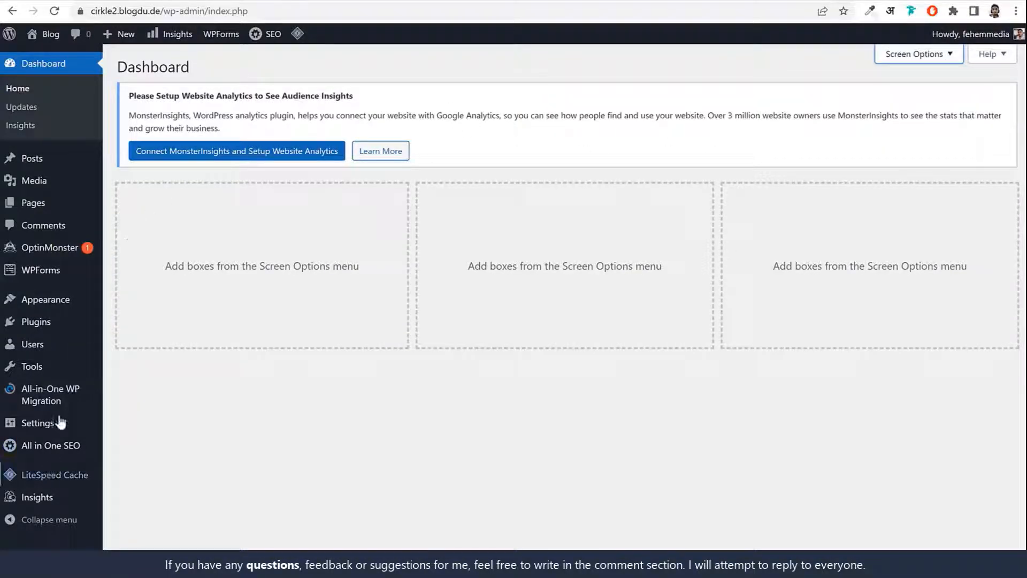
left_click(50, 165)
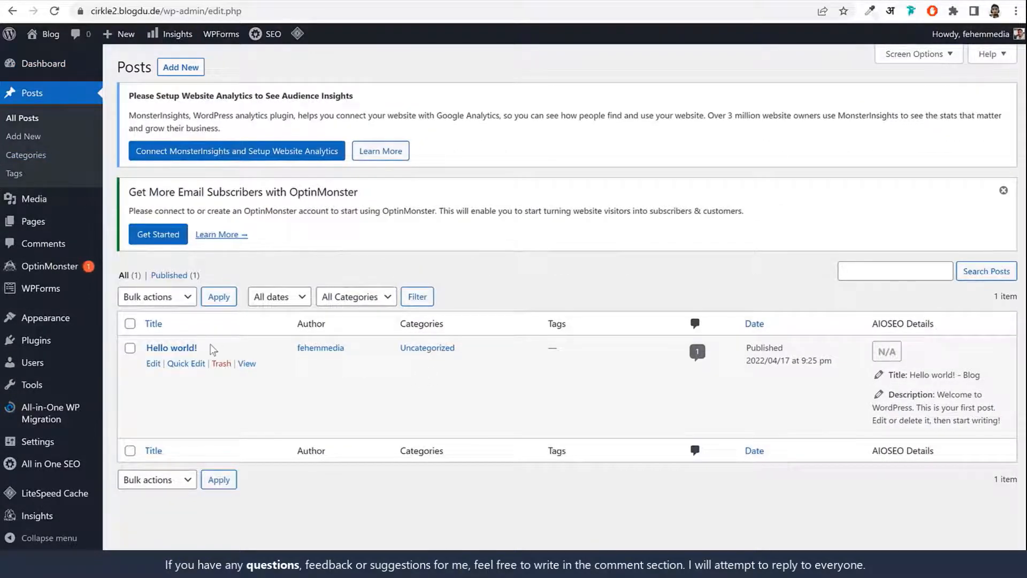
Highlight the 'Hello world!' post title, then open the empty Media Library.
left_click_drag(202, 348, 143, 356)
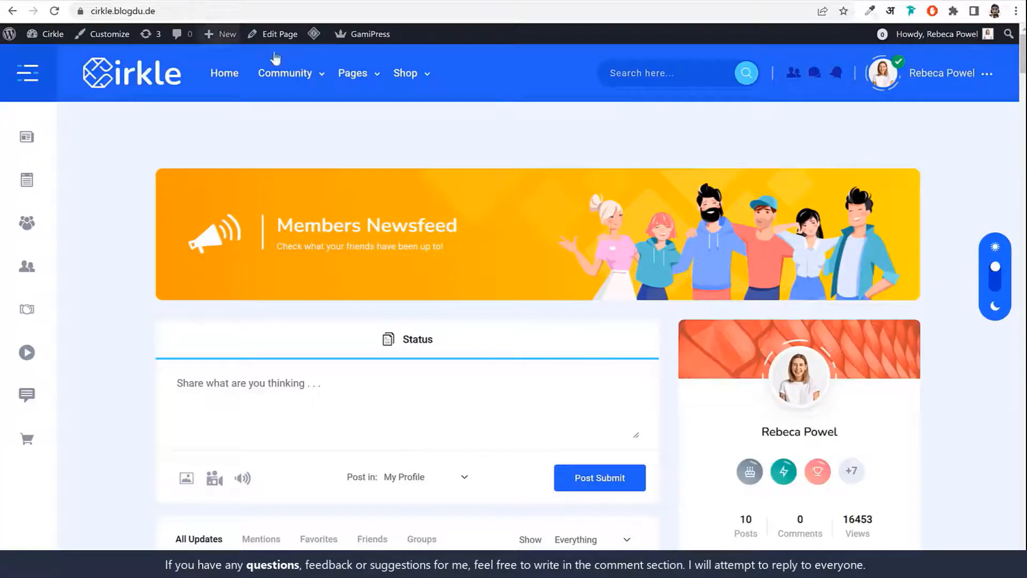
mouse_move(399, 78)
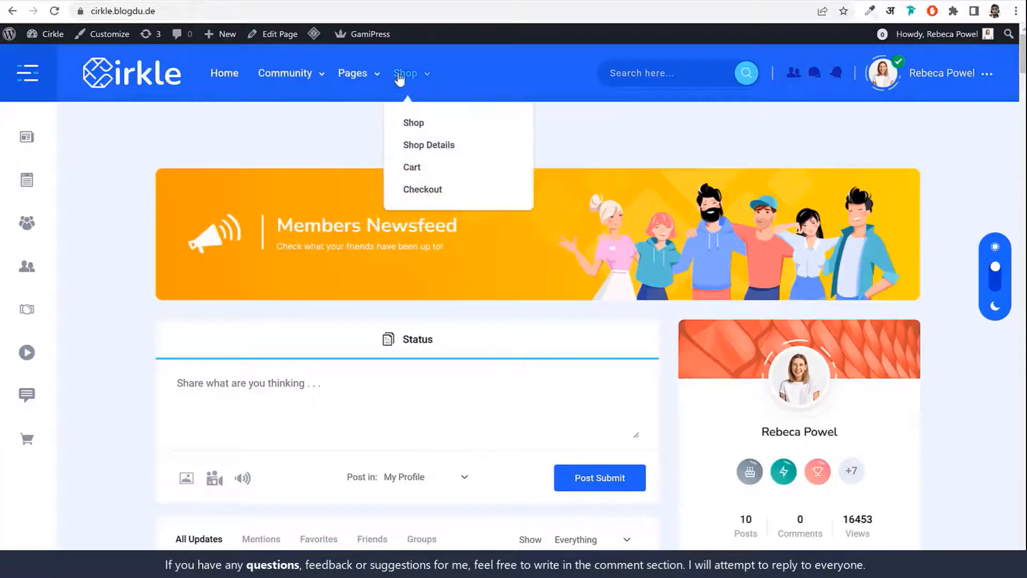
mouse_move(352, 75)
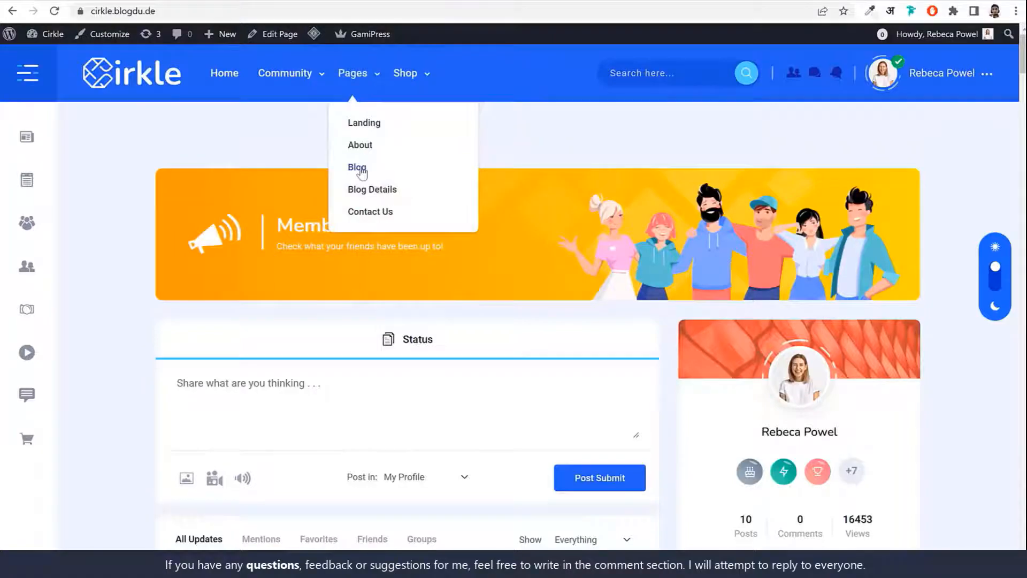
scroll(532, 389, "down", 10)
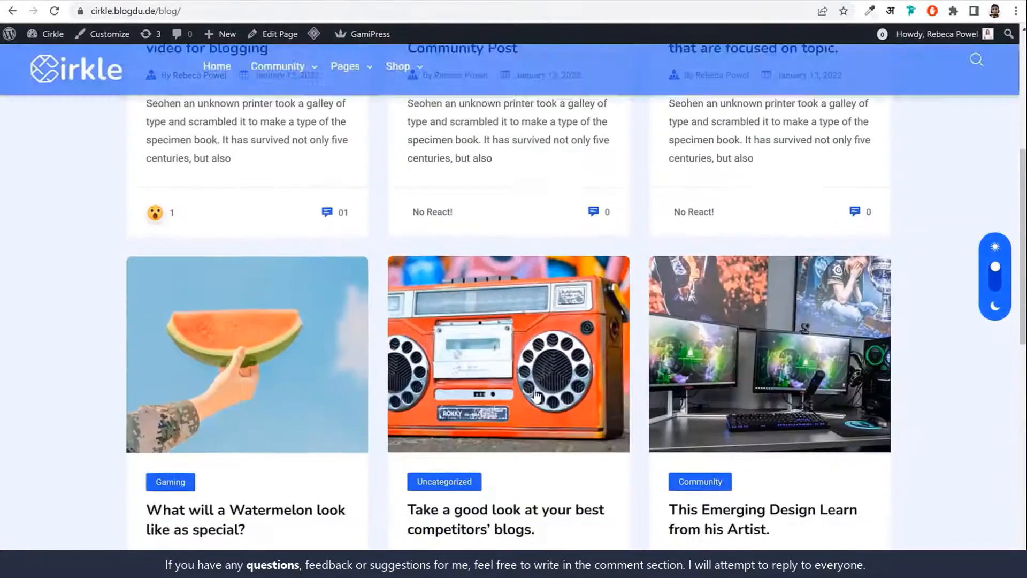
scroll(536, 396, "up", 10)
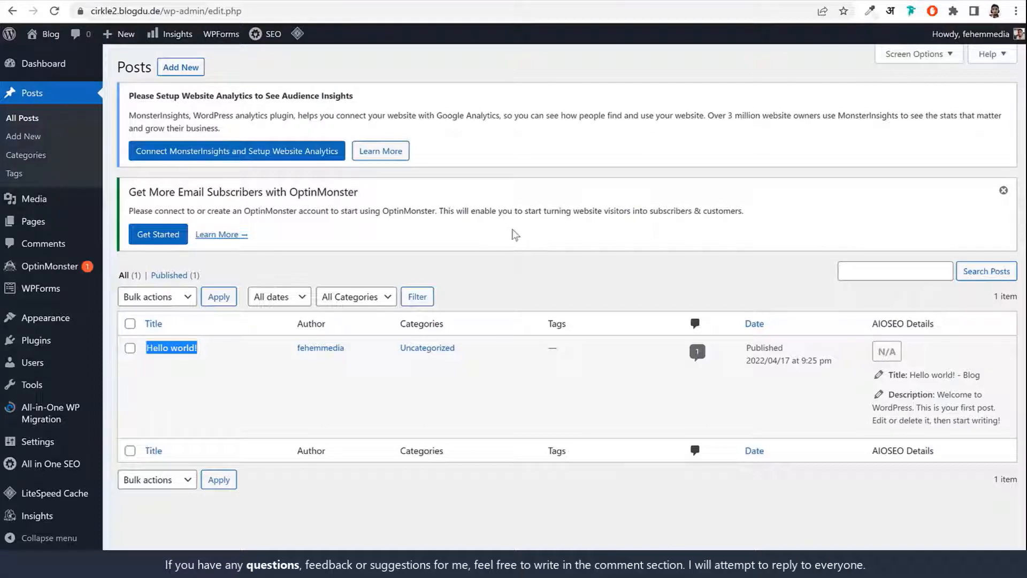
left_click(76, 199)
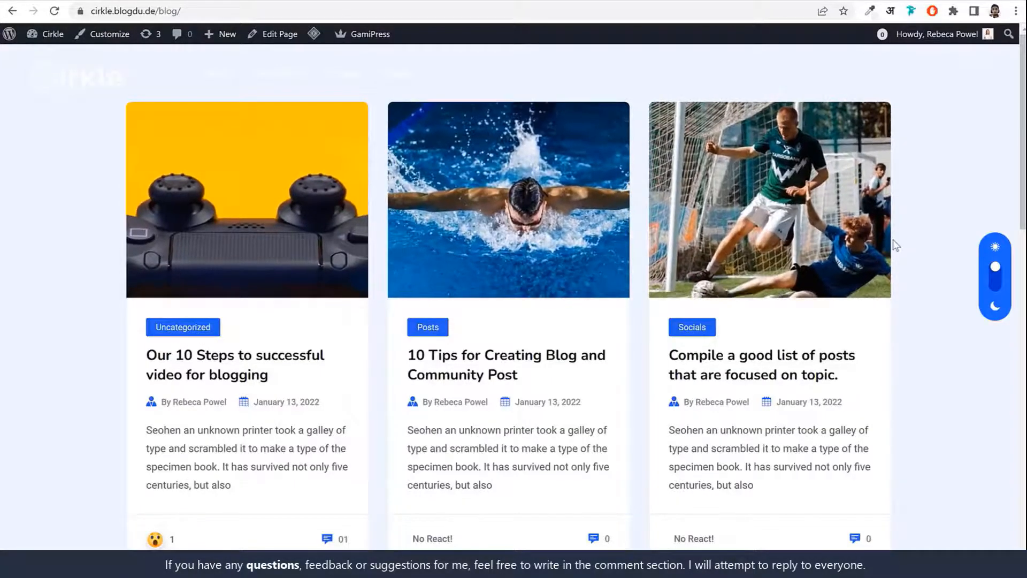
Go back to the community newsfeed home page and scroll through it.
scroll(808, 273, "down", 1)
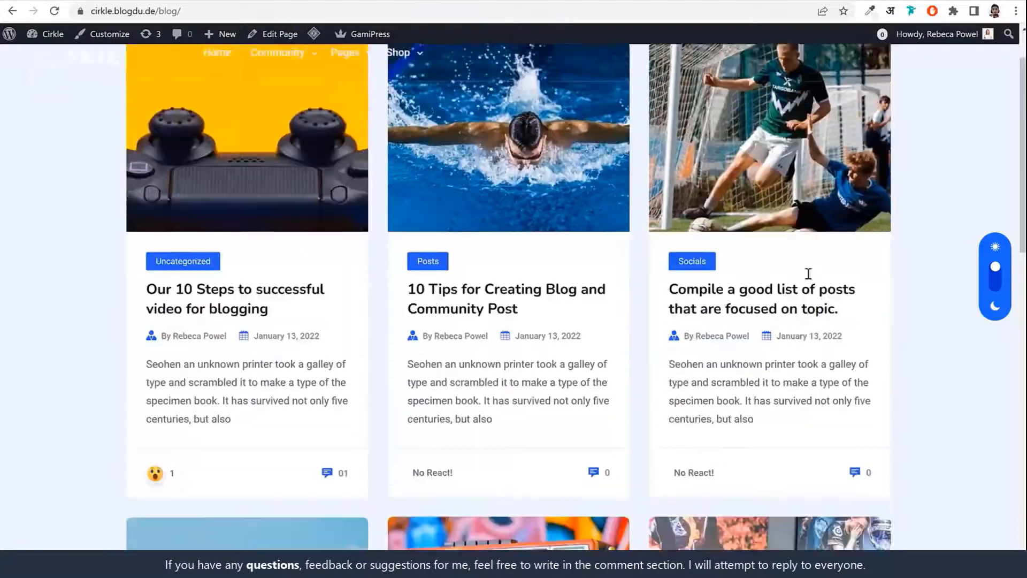
scroll(808, 273, "down", 12)
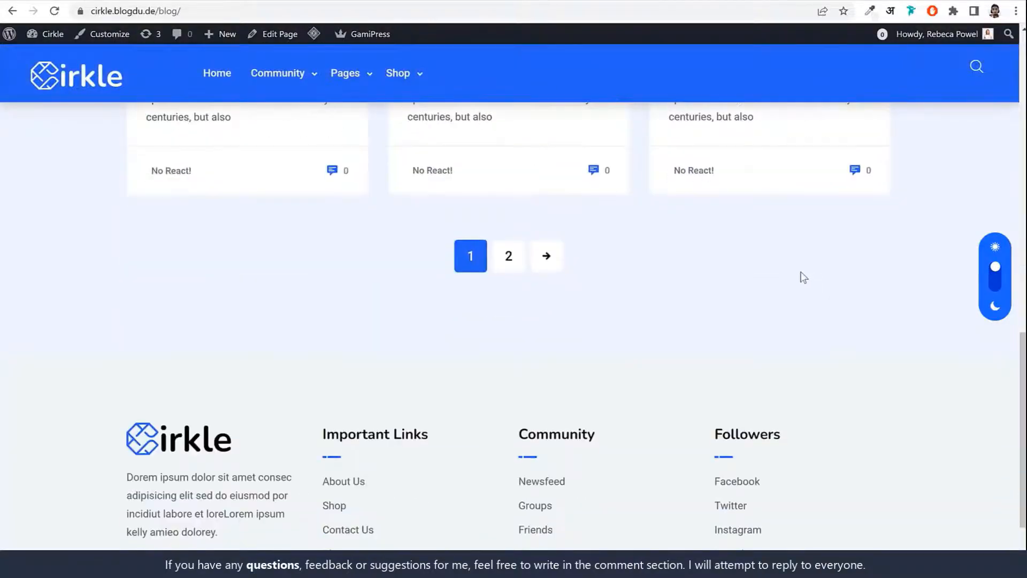
key("alt+Left")
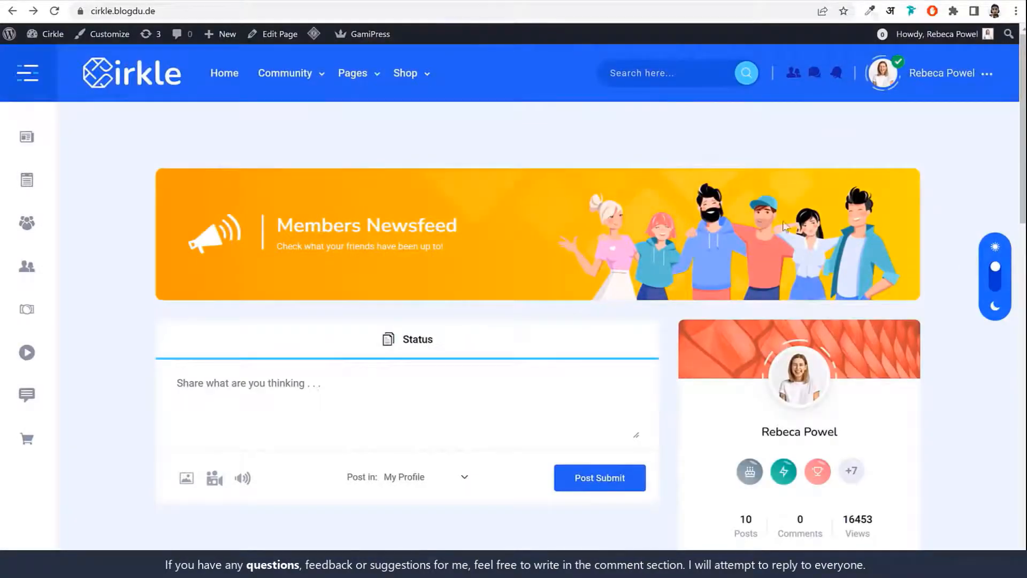
scroll(451, 132, "down", 5)
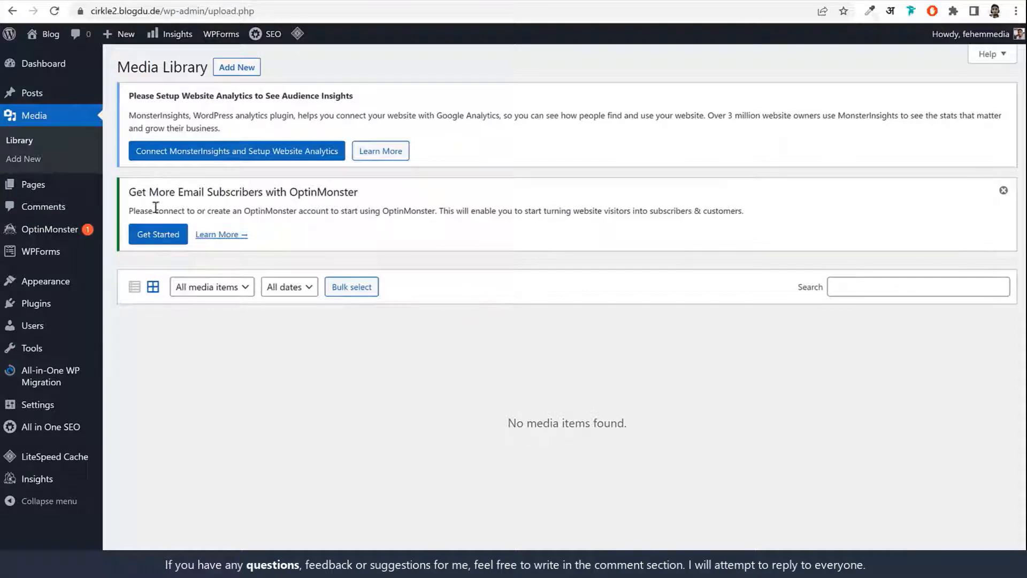
Browse the Pages and Comments lists, then open Themes listing Twenty Twenty-Two, Twenty Twenty, Twenty Twenty-One.
left_click(75, 185)
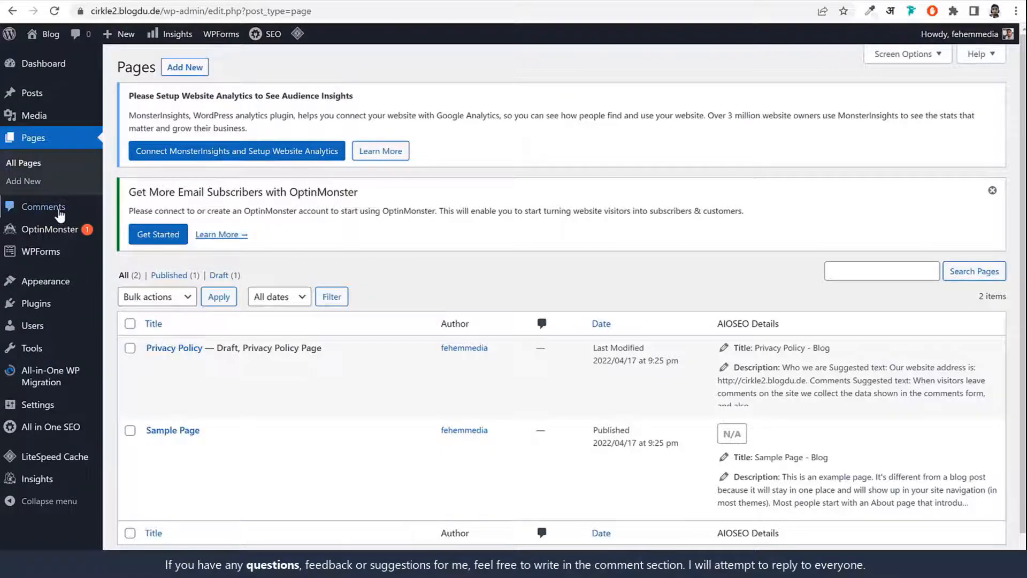
left_click(29, 207)
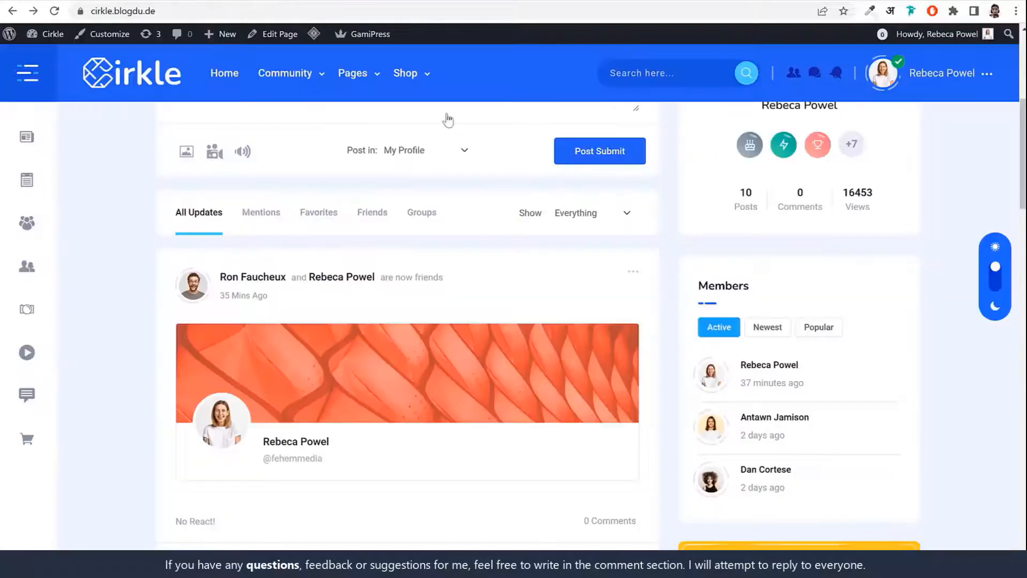
scroll(523, 372, "down", 3)
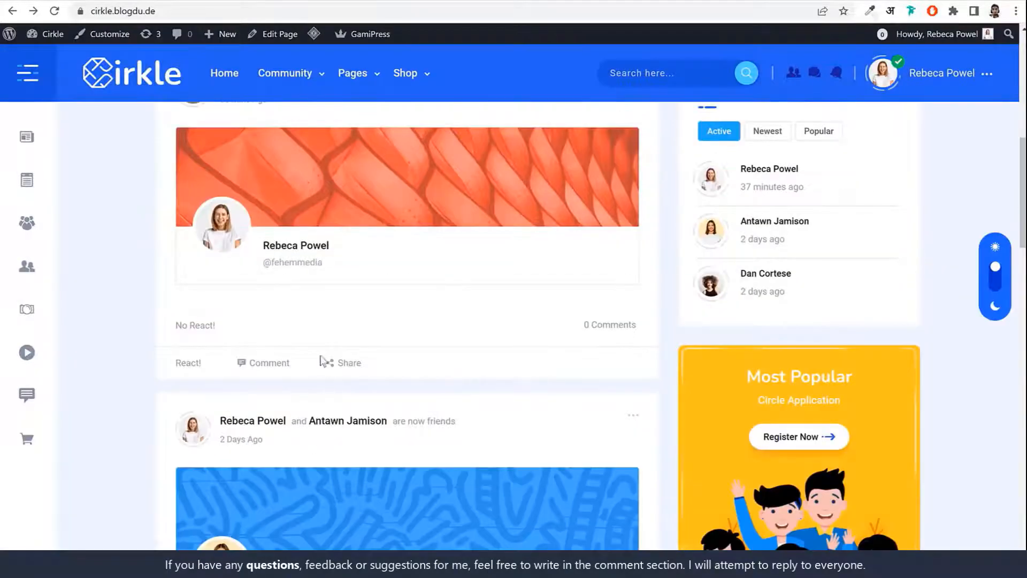
scroll(335, 373, "up", 1)
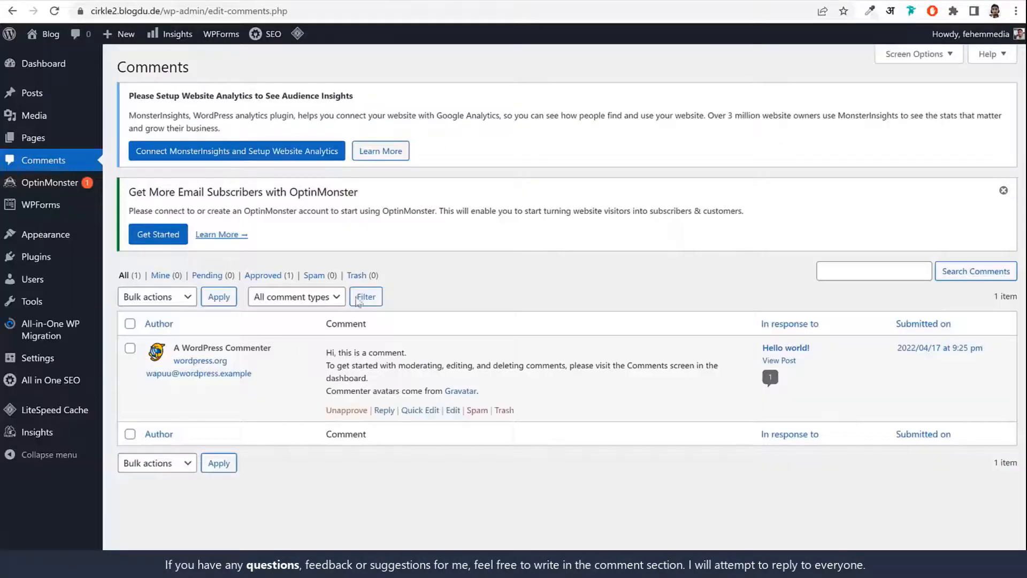
mouse_move(415, 420)
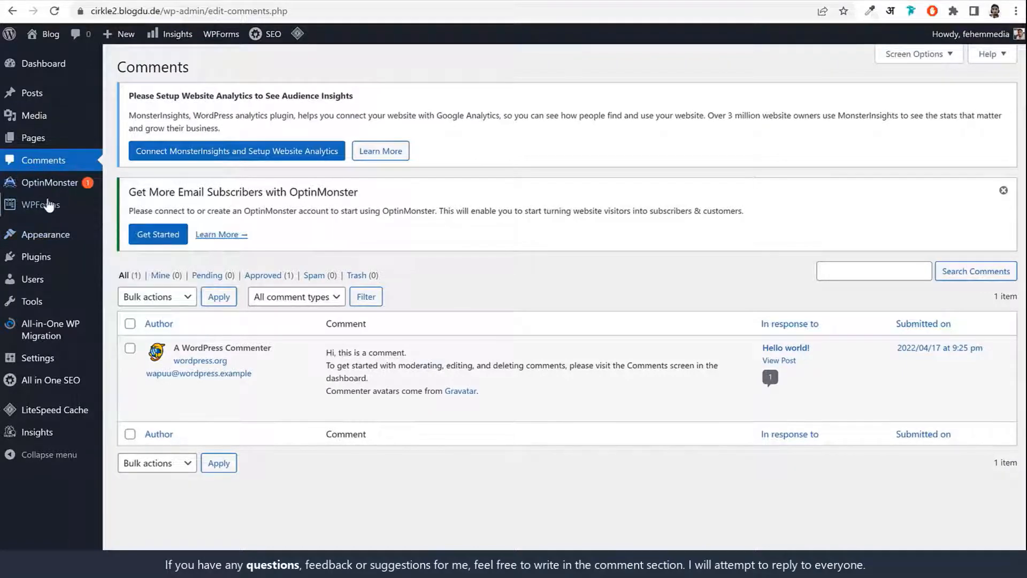
left_click(62, 238)
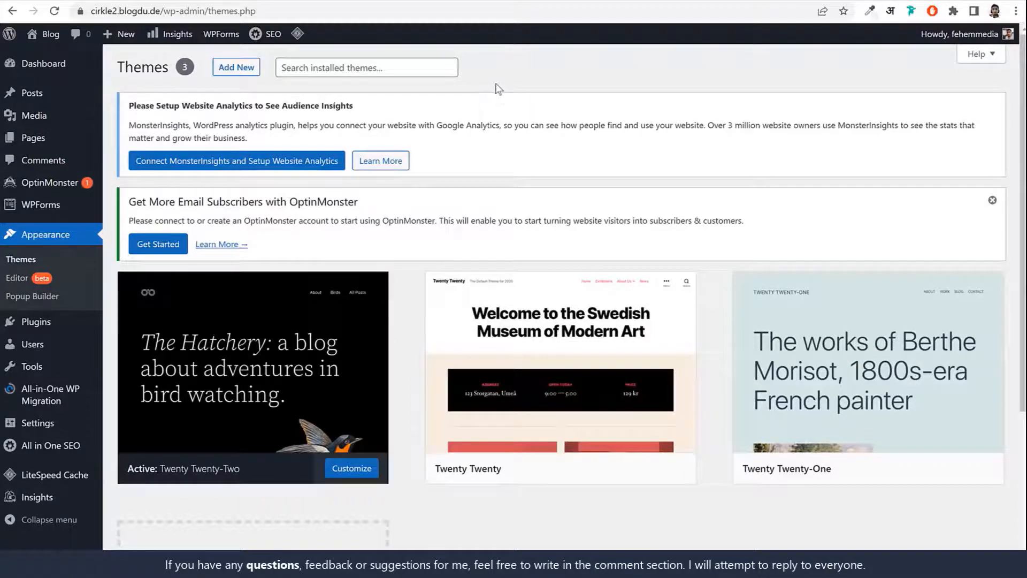
mouse_move(45, 36)
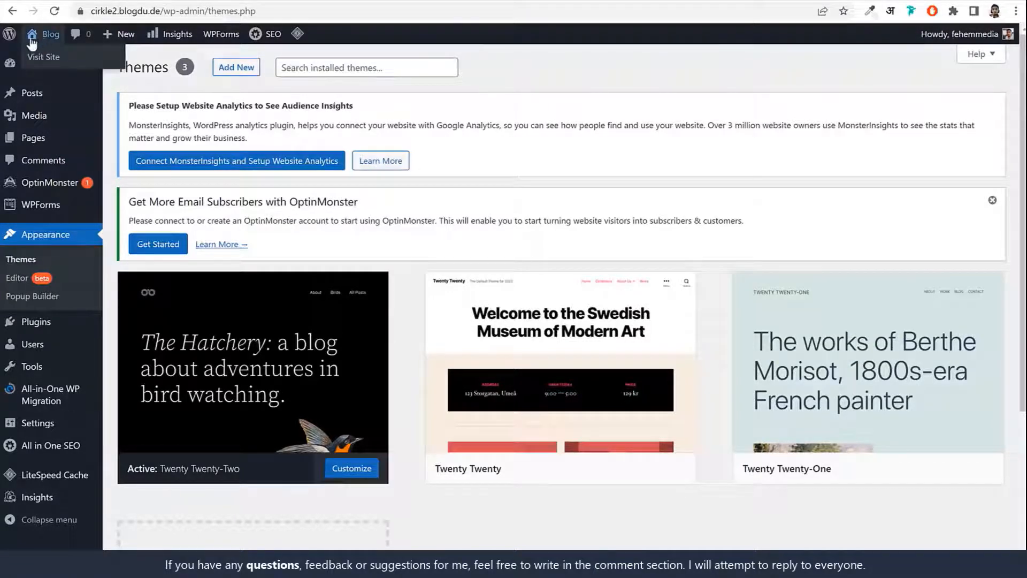
right_click(45, 38)
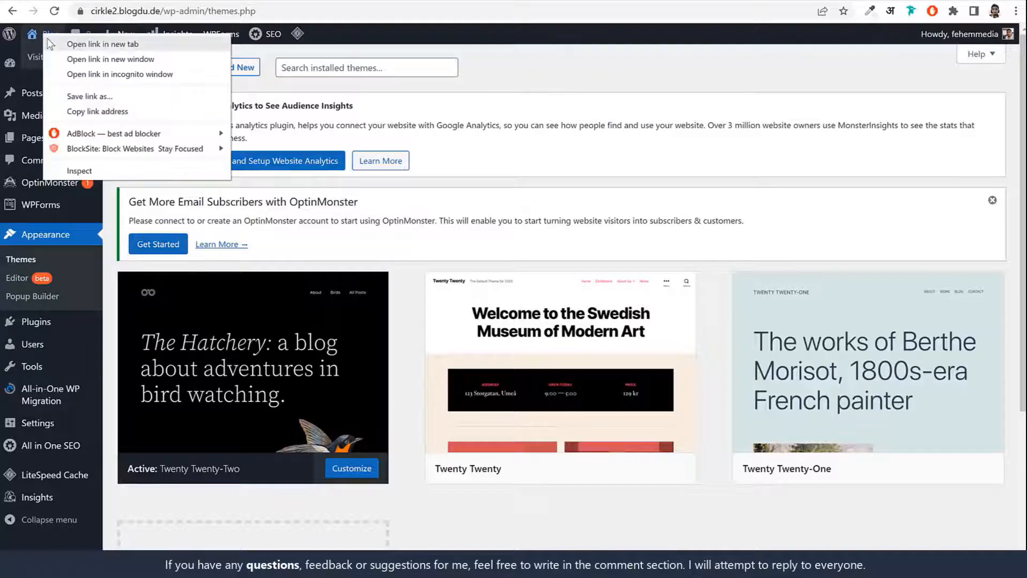
left_click(49, 42)
left_click(520, 1)
left_click(467, 6)
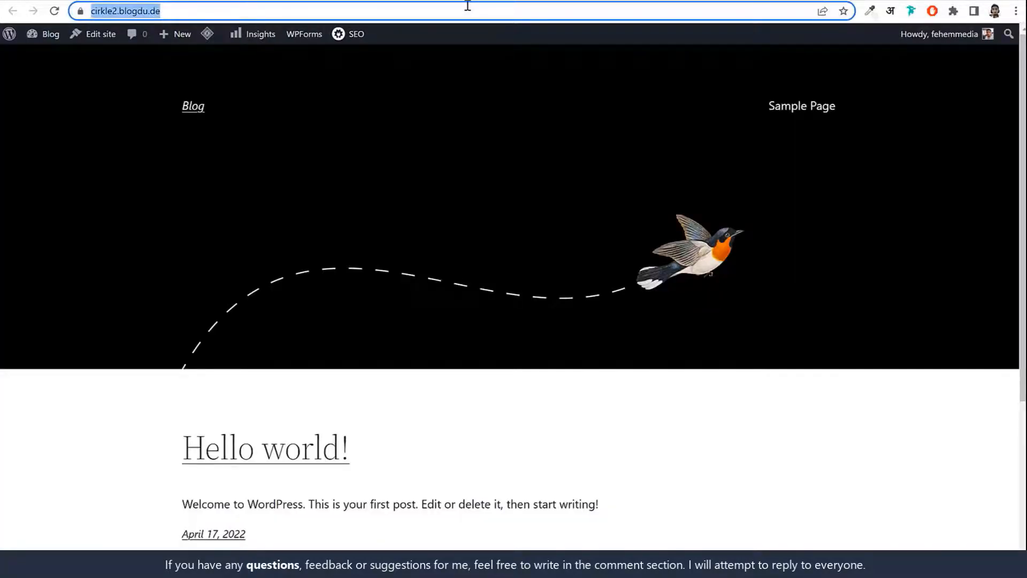
scroll(752, 316, "down", 5)
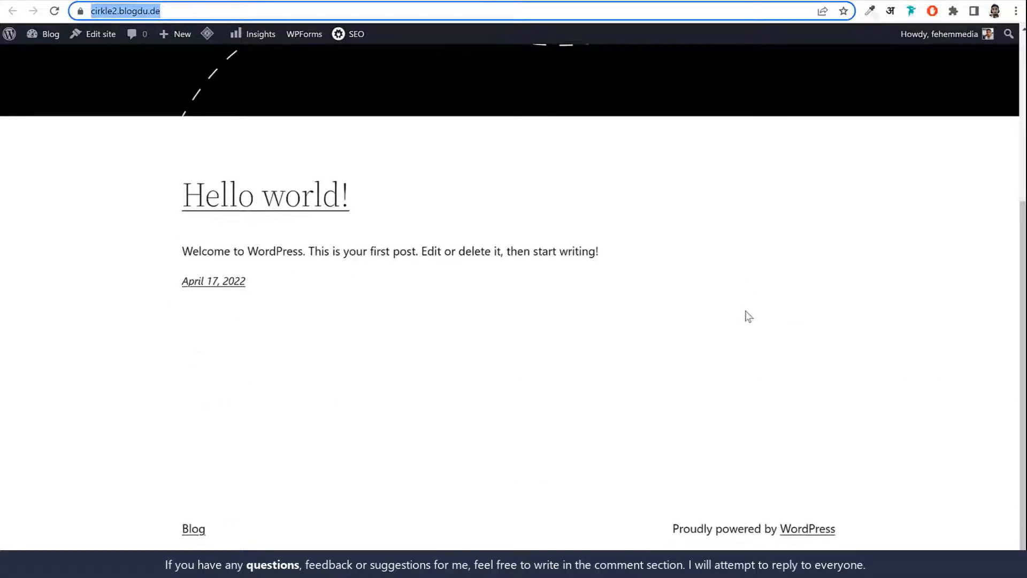
scroll(749, 309, "up", 5)
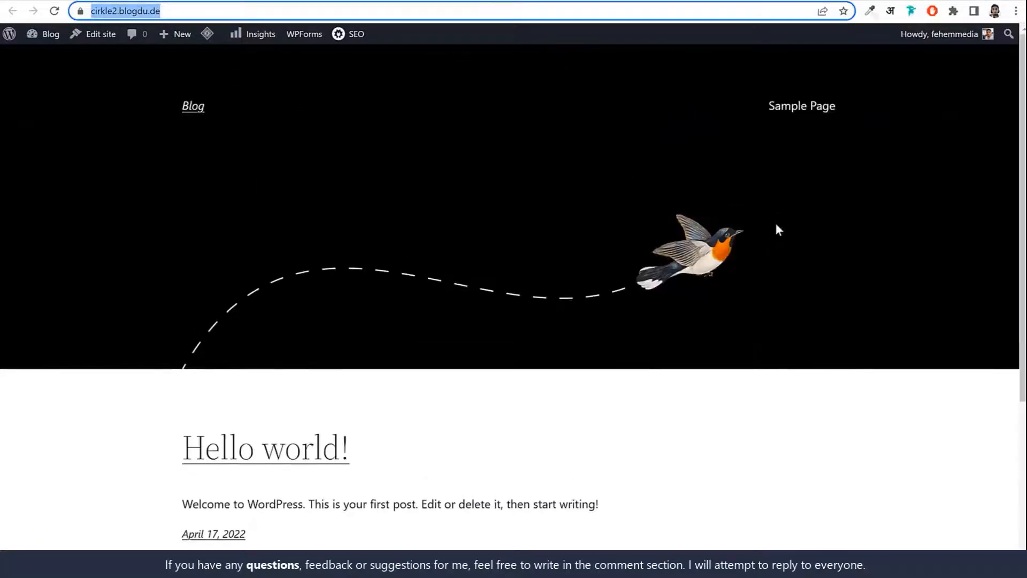
left_click(786, 320)
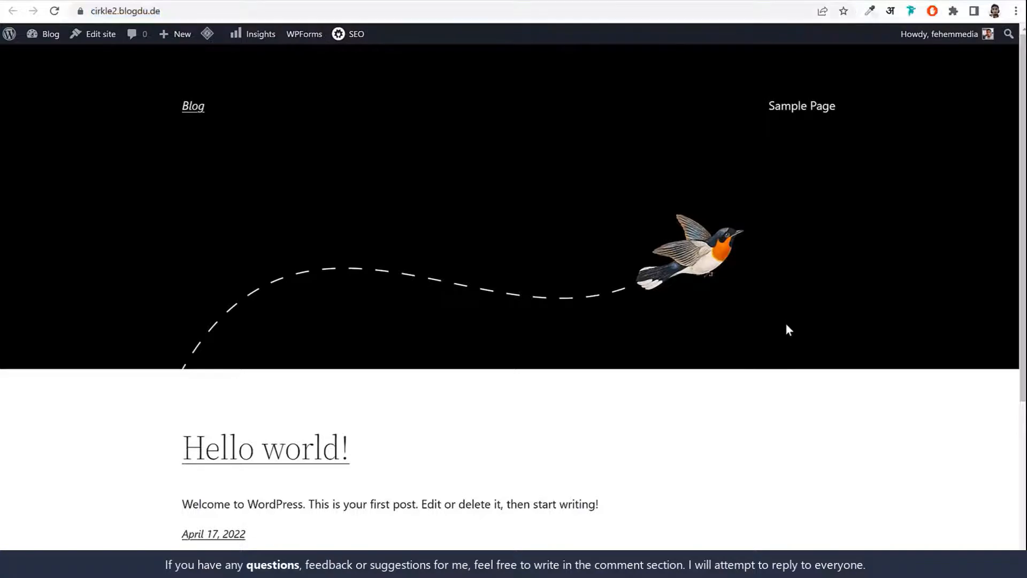
scroll(786, 322, "down", 5)
scroll(790, 329, "up", 5)
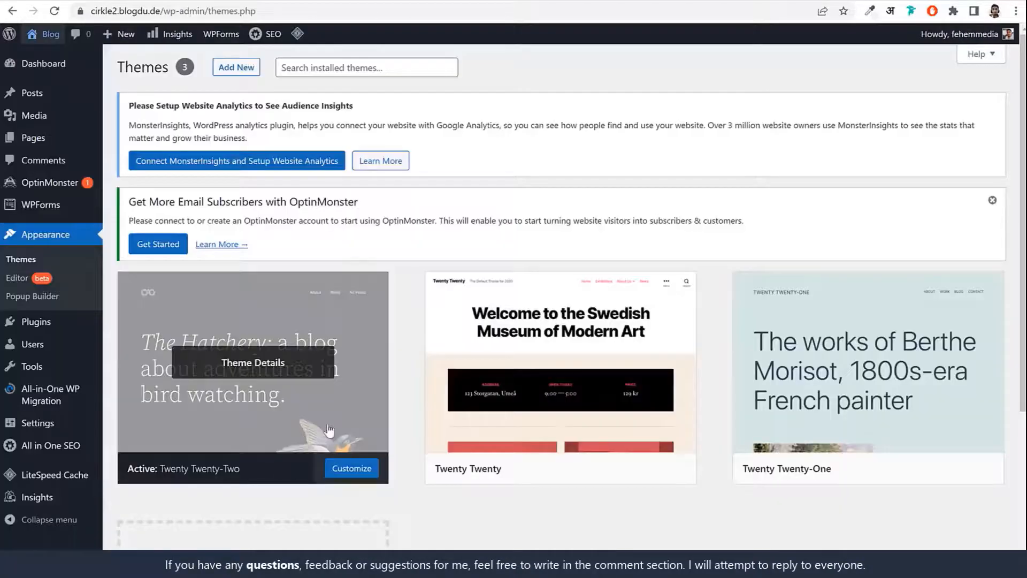
Activate the Twenty Twenty theme and reload the site to check its beige design.
scroll(300, 402, "down", 3)
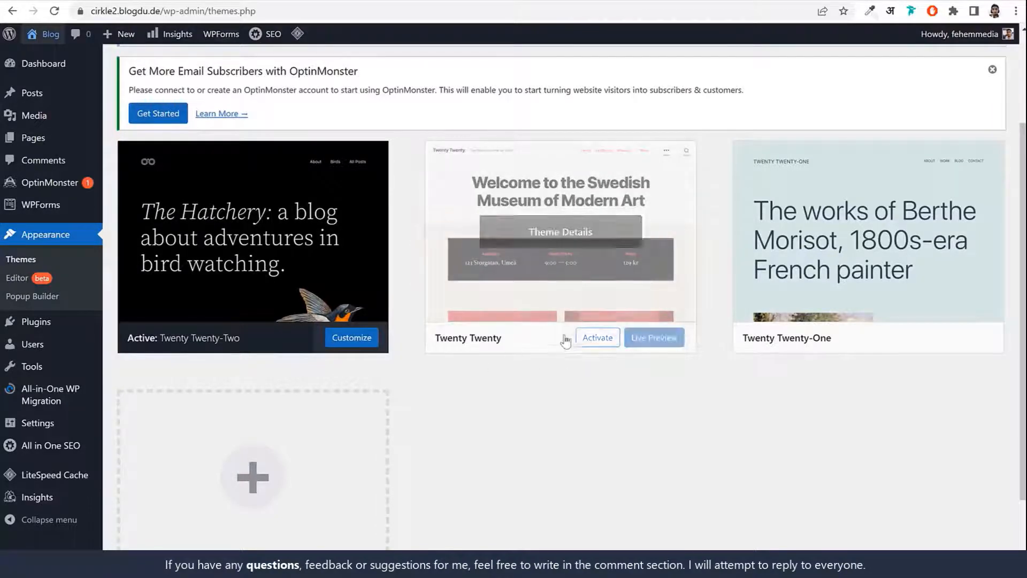
left_click(595, 339)
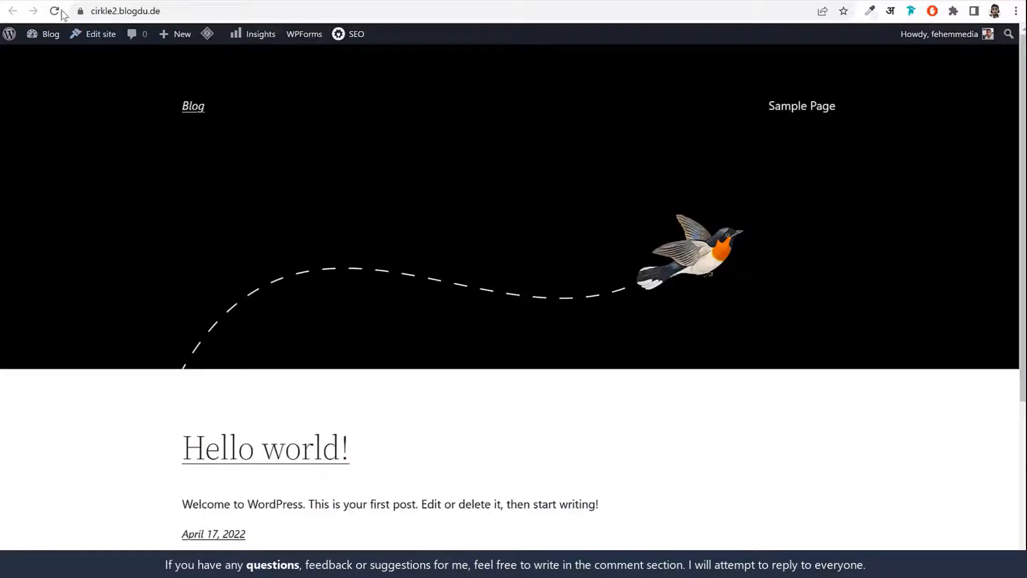
left_click(60, 12)
scroll(614, 155, "down", 6)
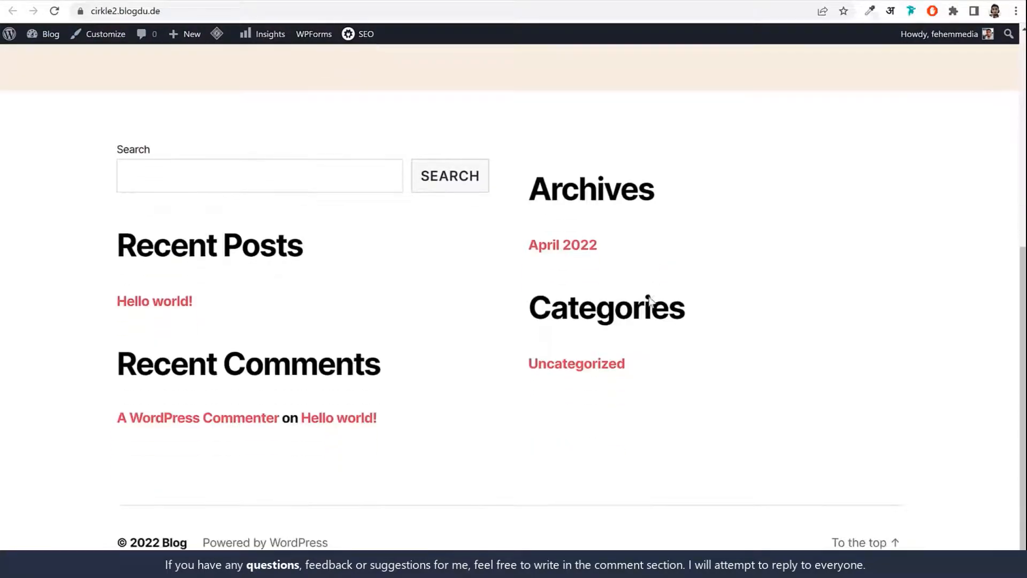
scroll(650, 301, "up", 7)
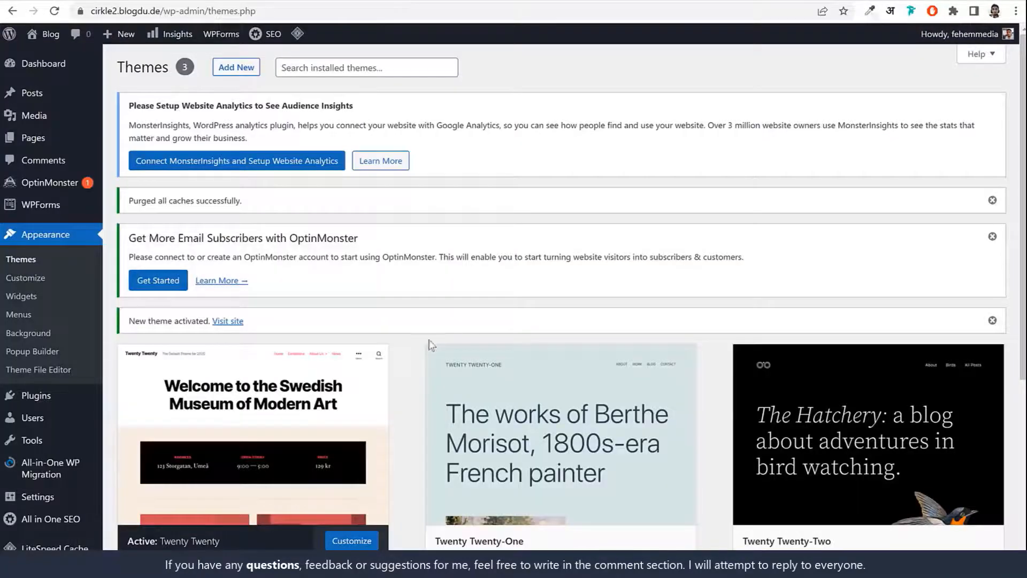
scroll(432, 345, "down", 4)
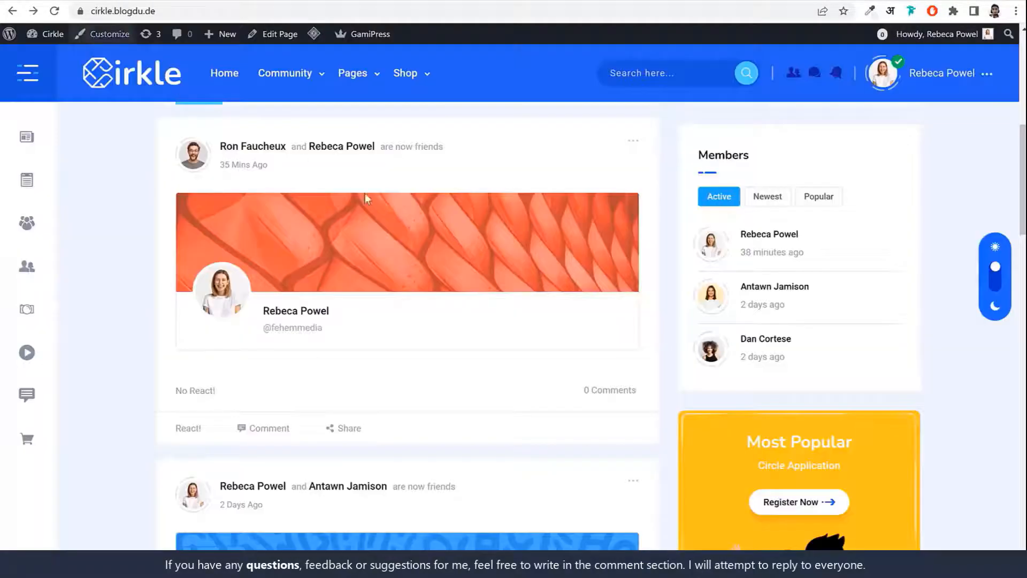
Open Theme Details for the unused Twenty Twenty-One theme.
scroll(827, 396, "down", 4)
scroll(827, 396, "down", 8)
scroll(823, 403, "up", 20)
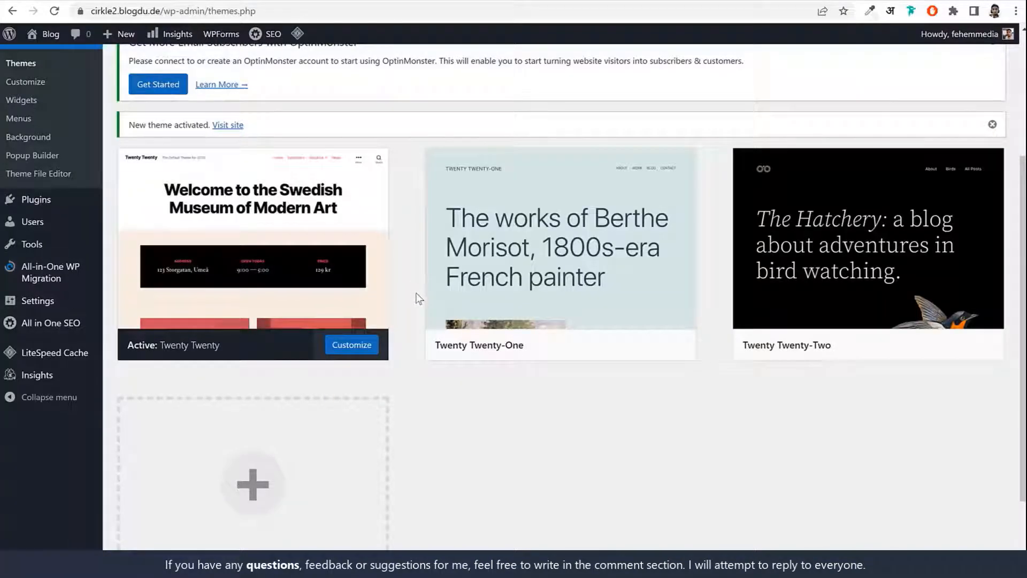
mouse_move(438, 304)
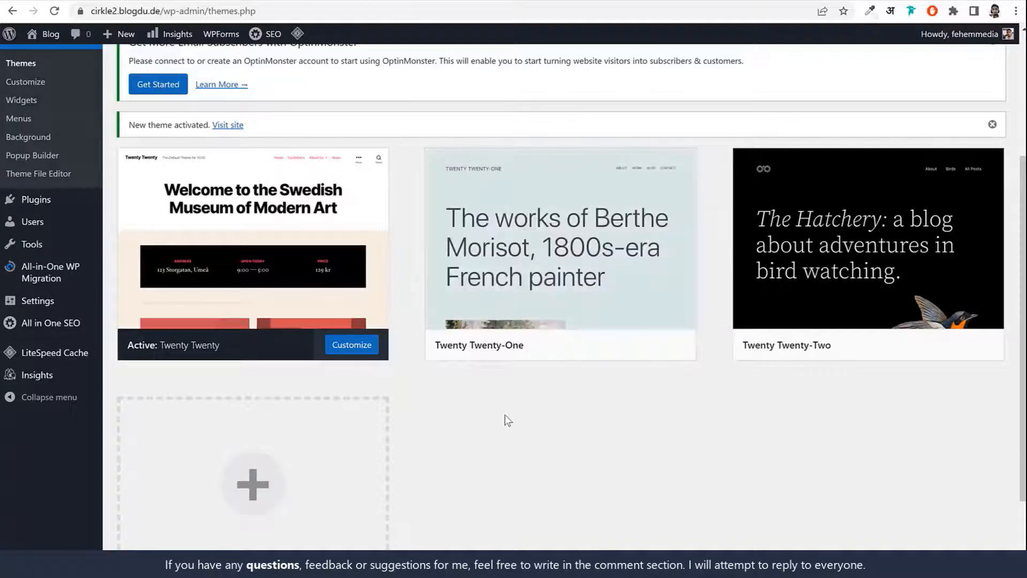
mouse_move(563, 249)
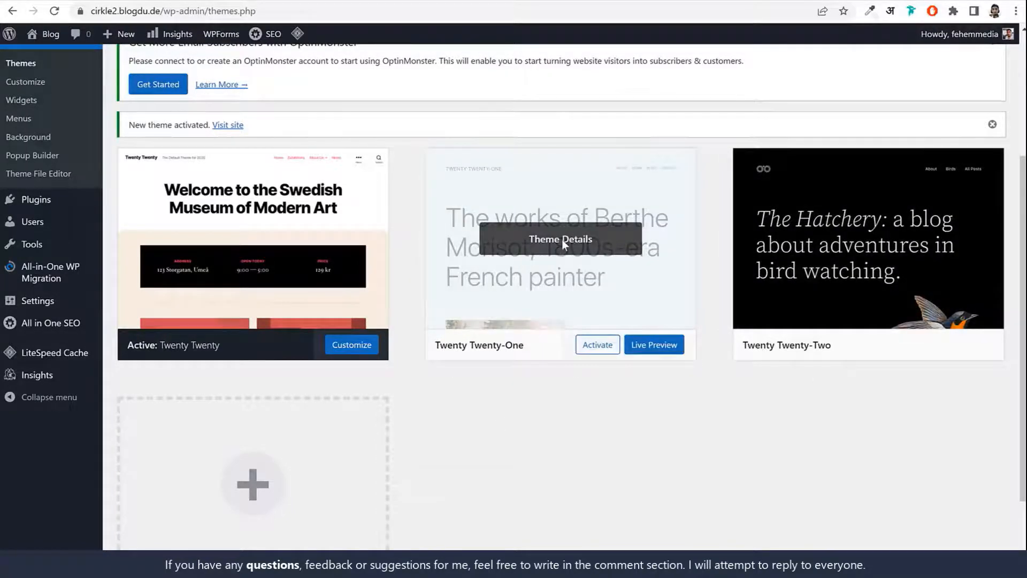
left_click(533, 243)
Delete the Twenty Twenty-One and Twenty Twenty-Two themes, leaving only Twenty Twenty installed.
left_click(981, 544)
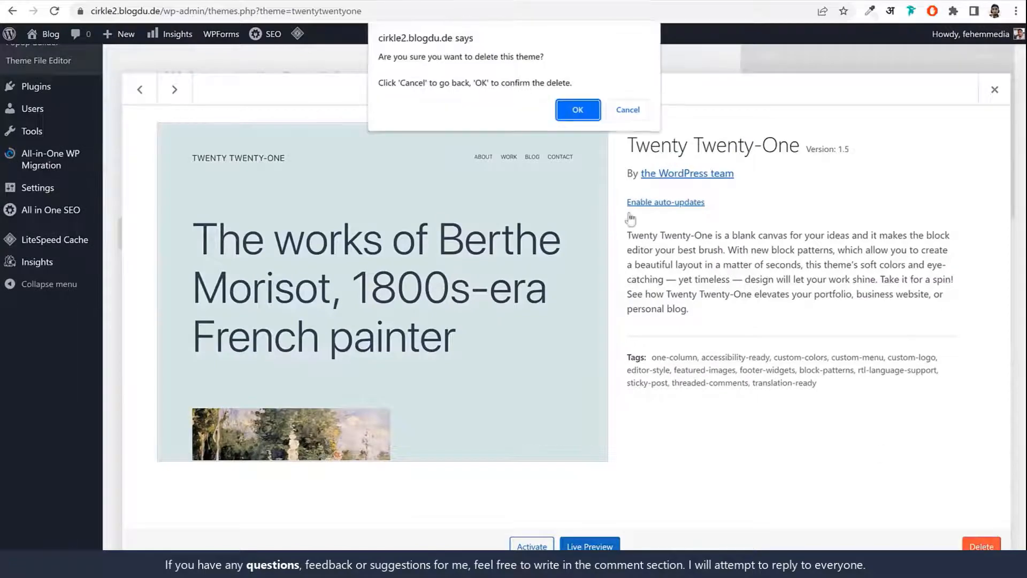
left_click(578, 109)
left_click(515, 312)
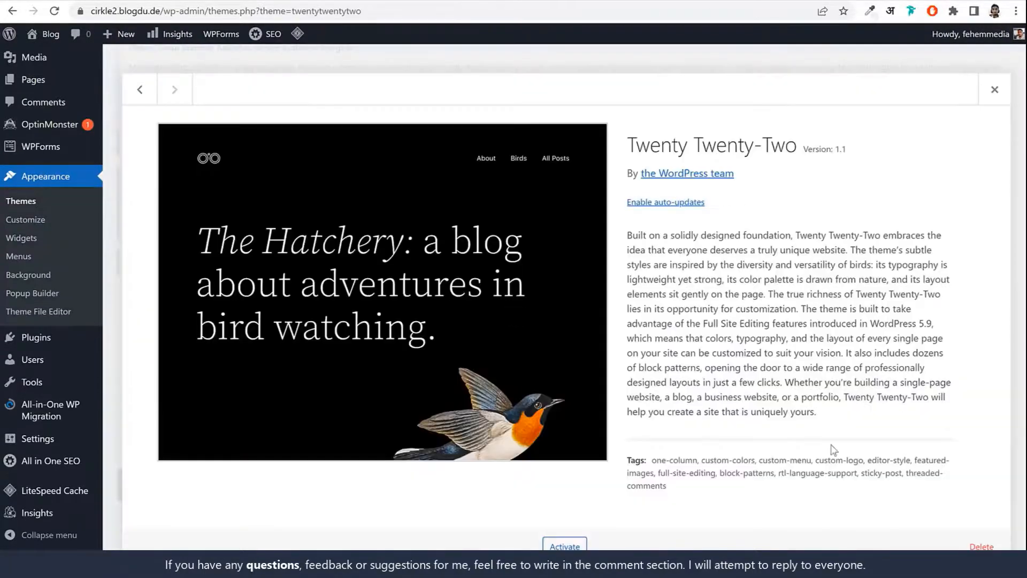
left_click(981, 546)
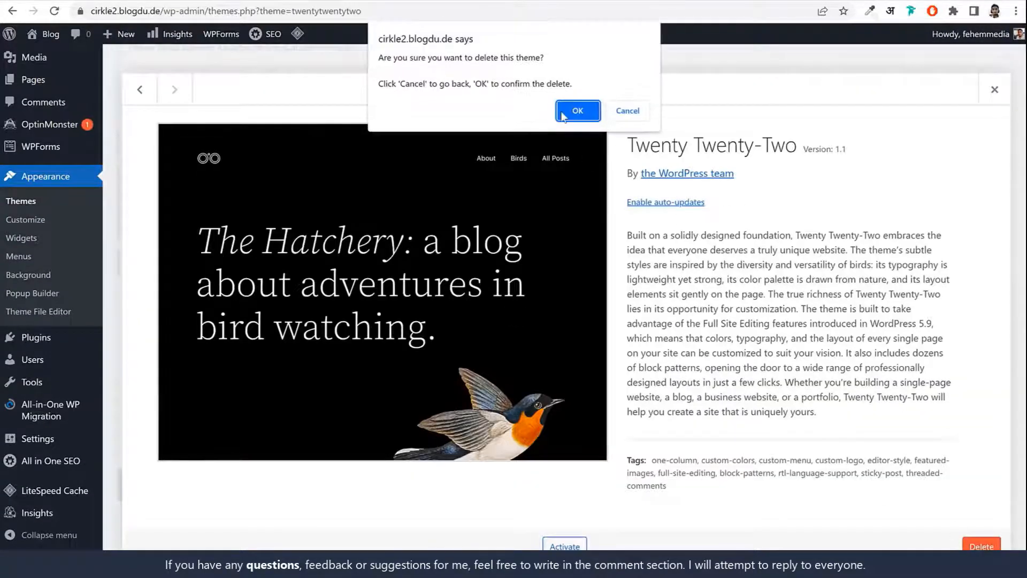
left_click(578, 110)
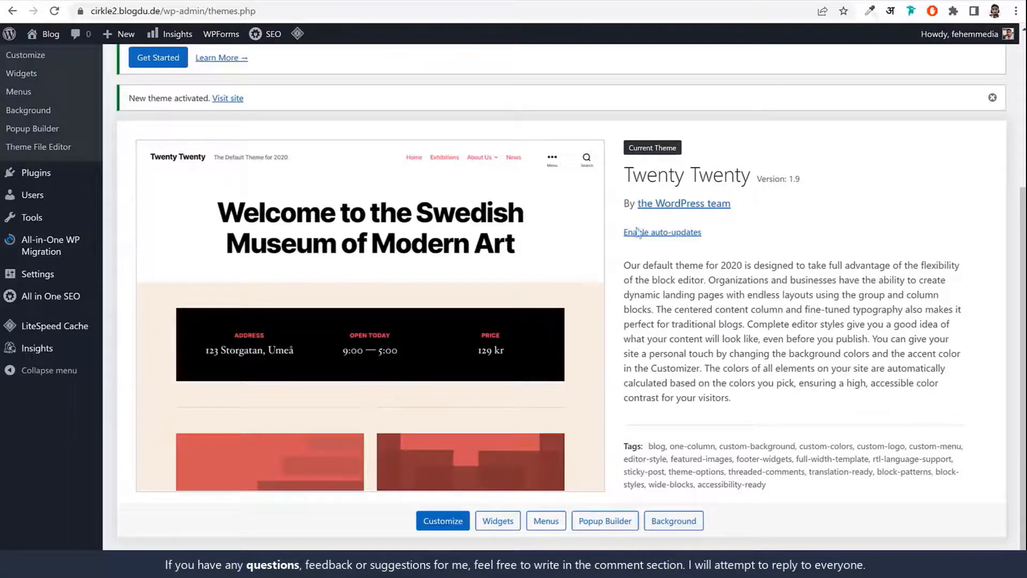
scroll(847, 283, "up", 3)
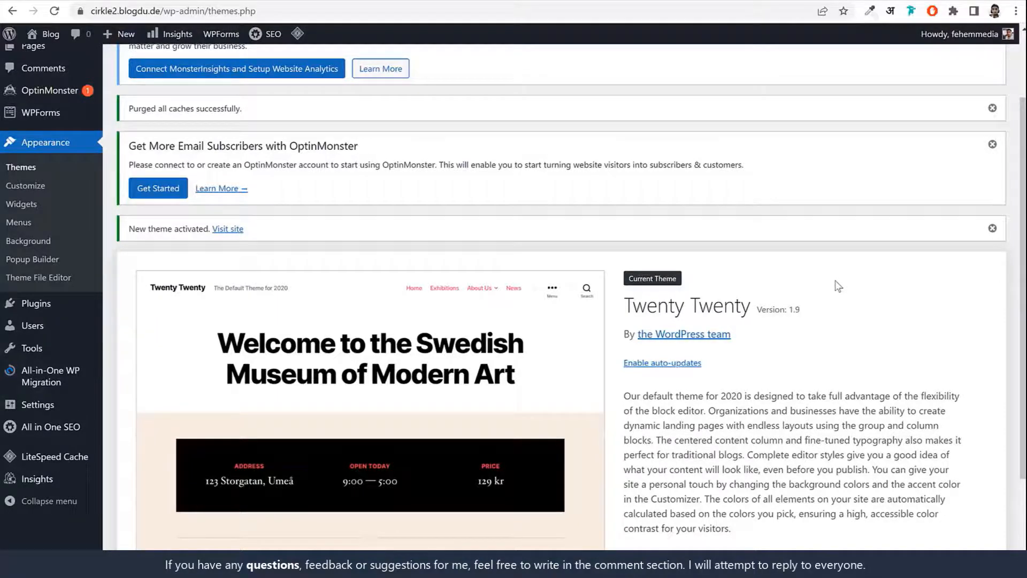
left_click(34, 309)
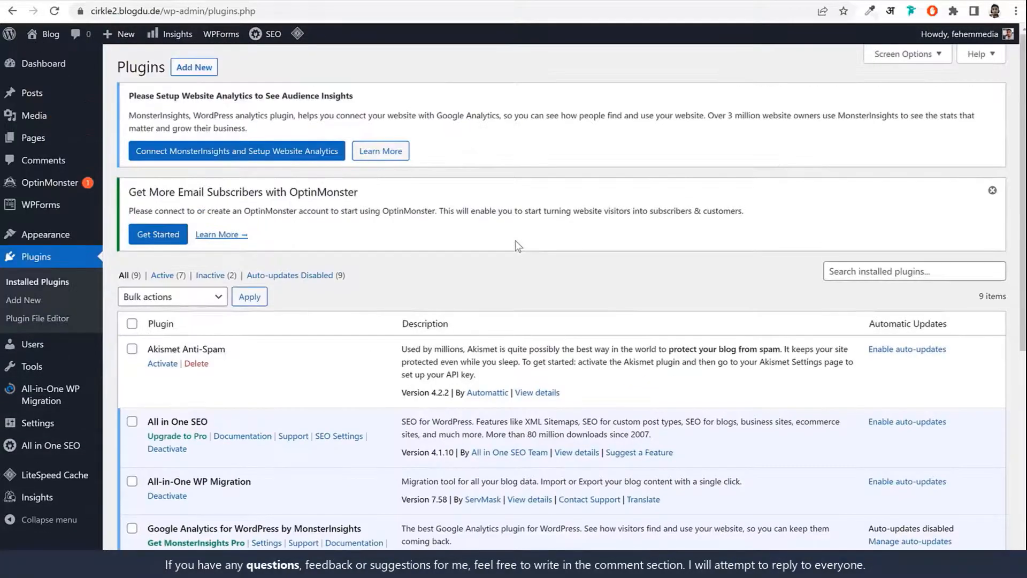
Deactivate all installed plugins with the Deactivate bulk action.
scroll(515, 244, "down", 7)
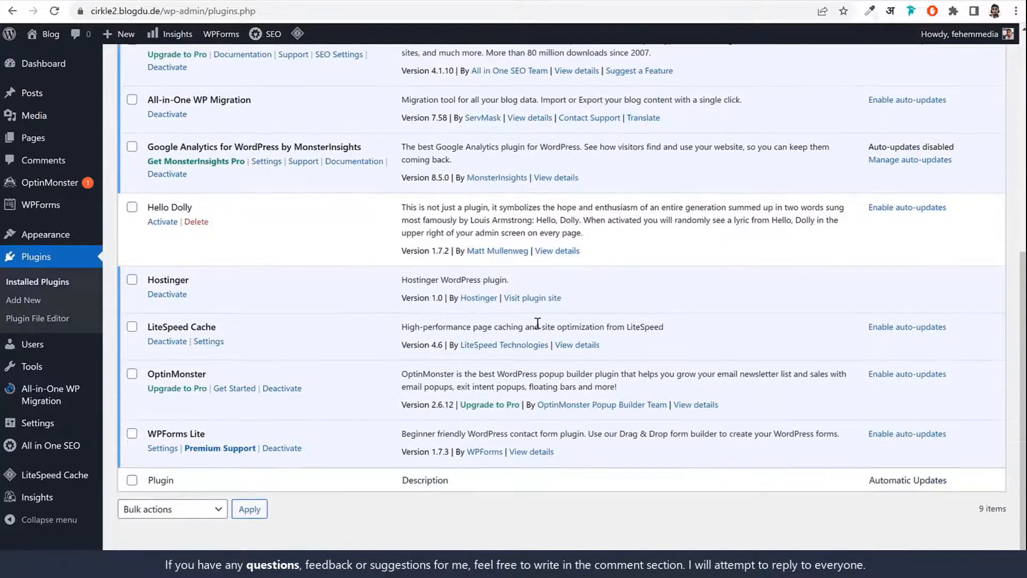
scroll(537, 324, "up", 4)
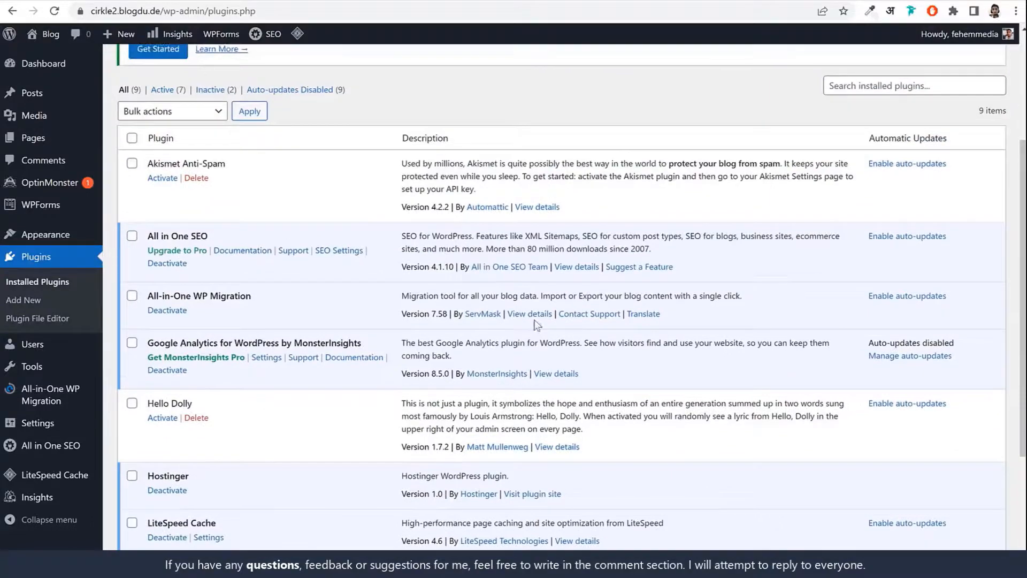
left_click(132, 138)
scroll(310, 316, "down", 1)
scroll(309, 313, "up", 2)
scroll(309, 312, "up", 1)
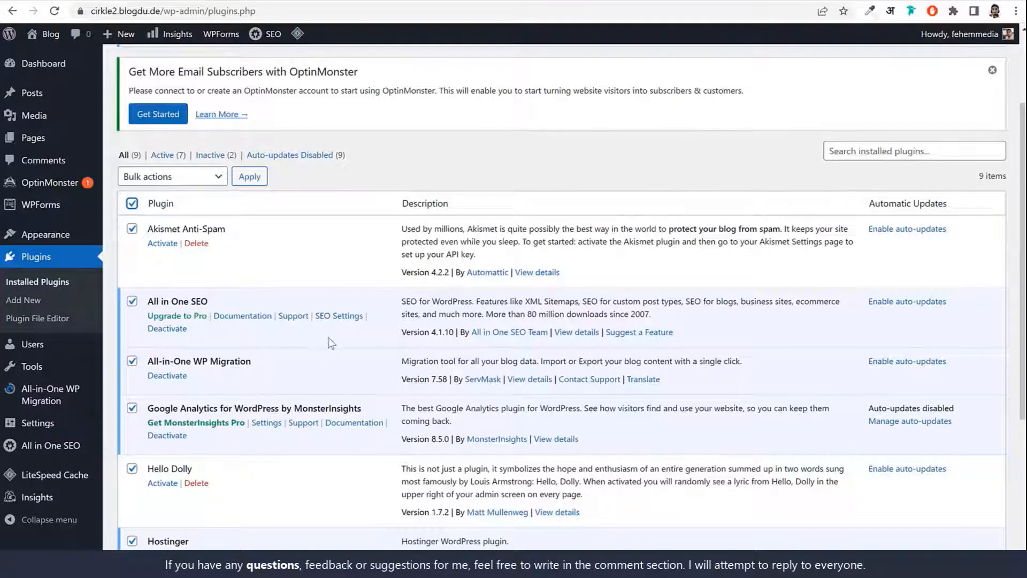
scroll(331, 339, "down", 4)
scroll(331, 339, "down", 1)
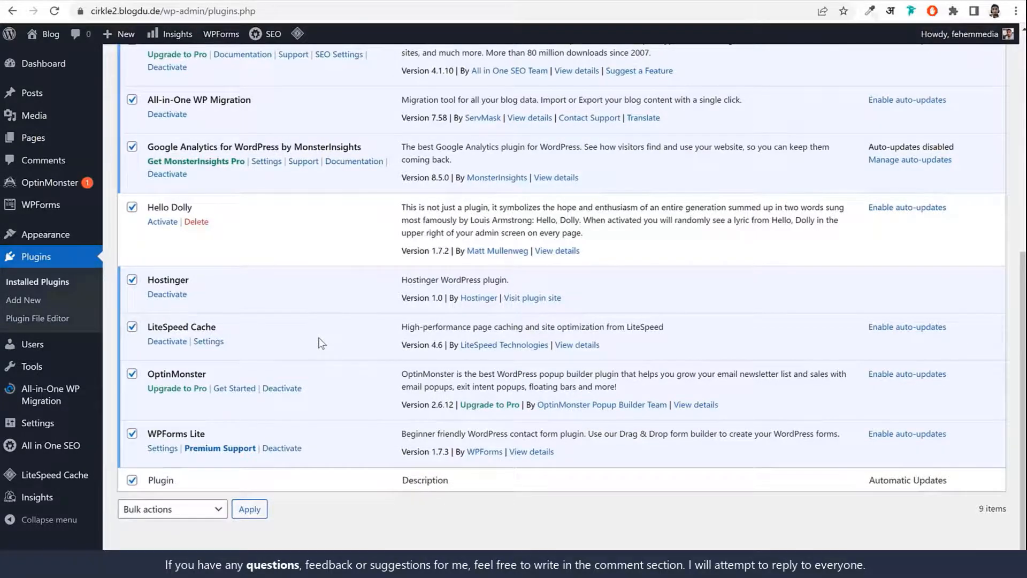
scroll(321, 343, "up", 5)
left_click(167, 178)
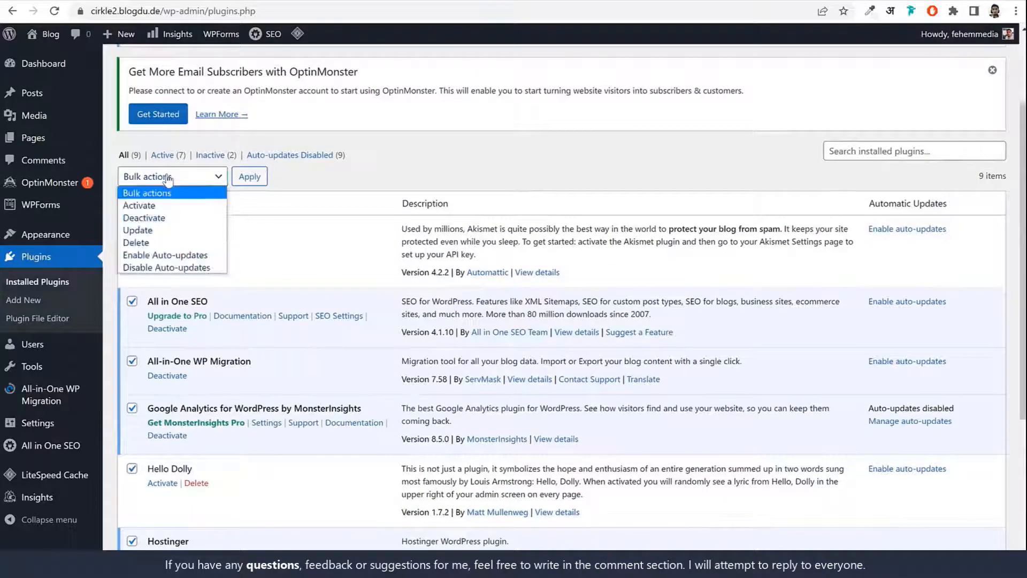
left_click(167, 217)
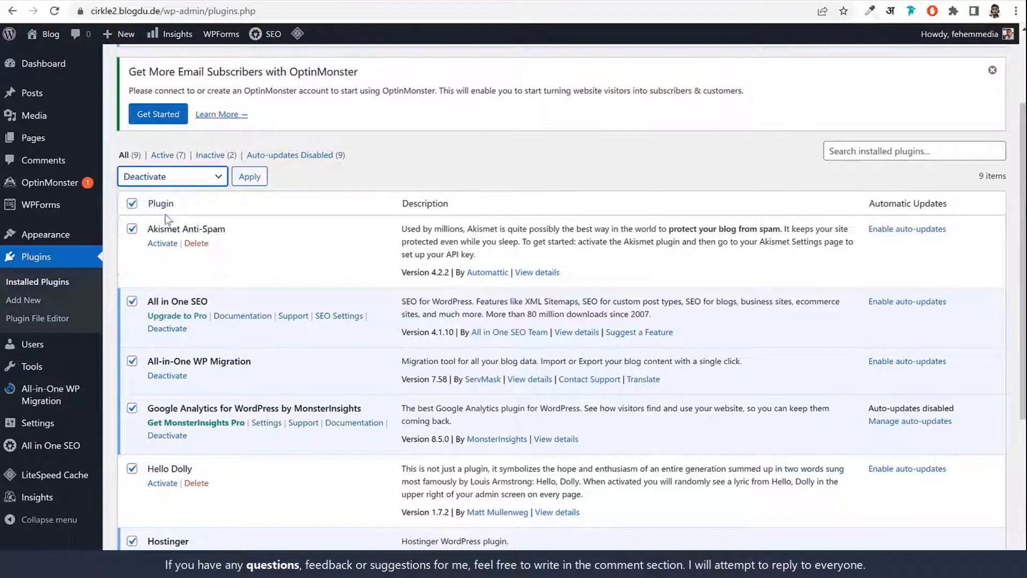
left_click(251, 181)
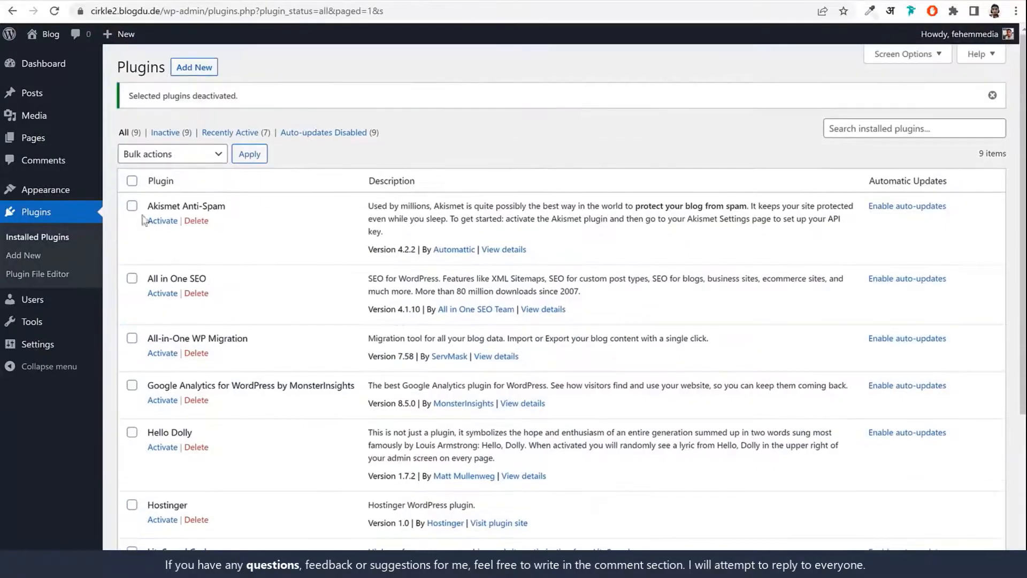
Bulk-delete every plugin except LiteSpeed Cache, then activate LiteSpeed Cache.
left_click(132, 182)
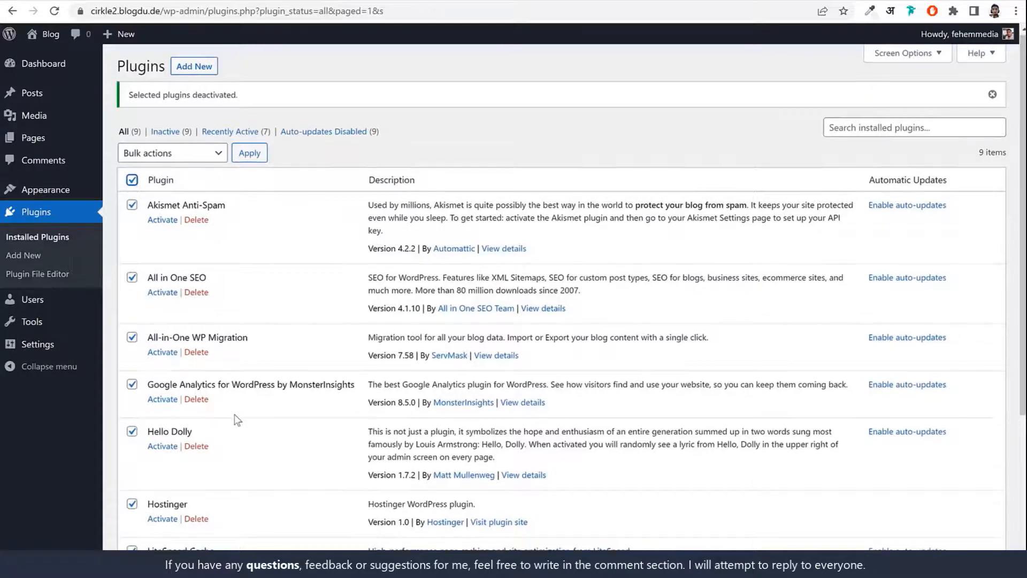
scroll(233, 414, "down", 4)
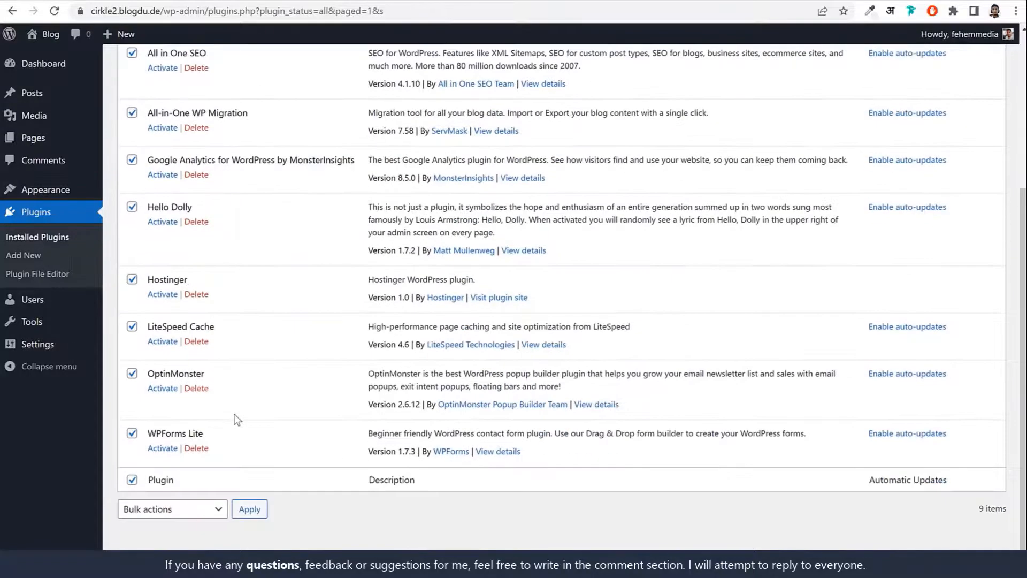
left_click(132, 326)
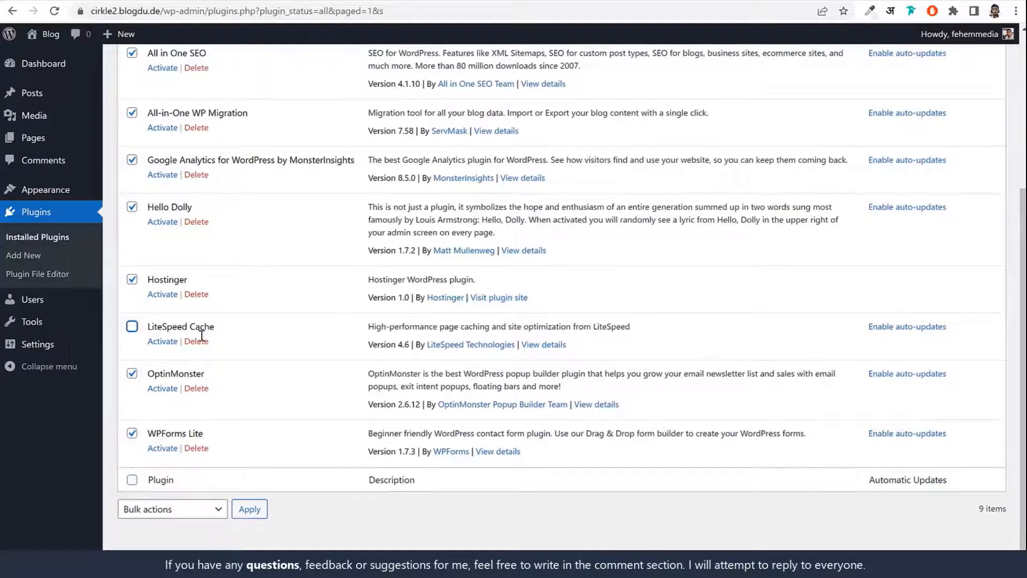
left_click(163, 511)
left_click(143, 575)
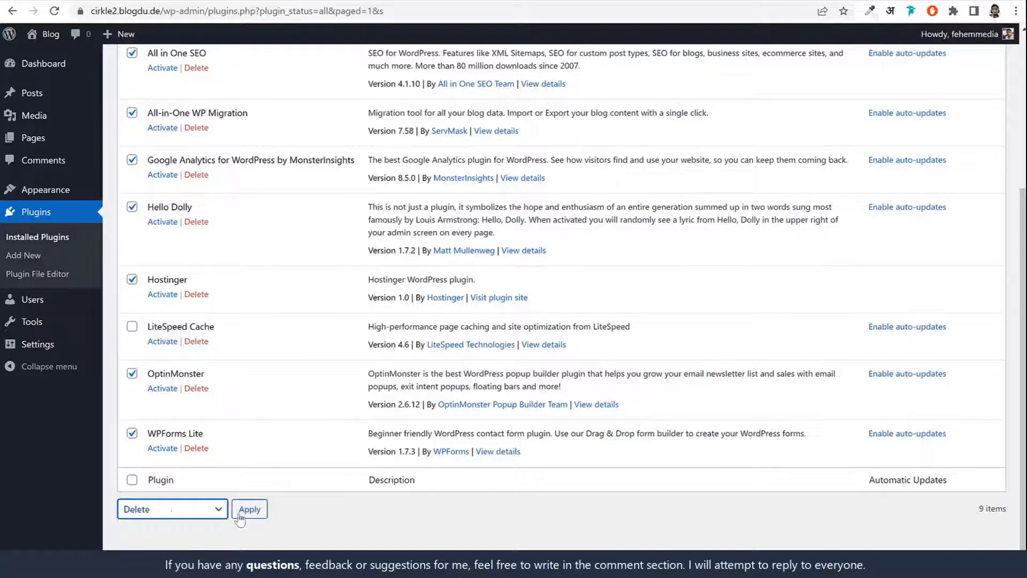
left_click(250, 508)
left_click(577, 101)
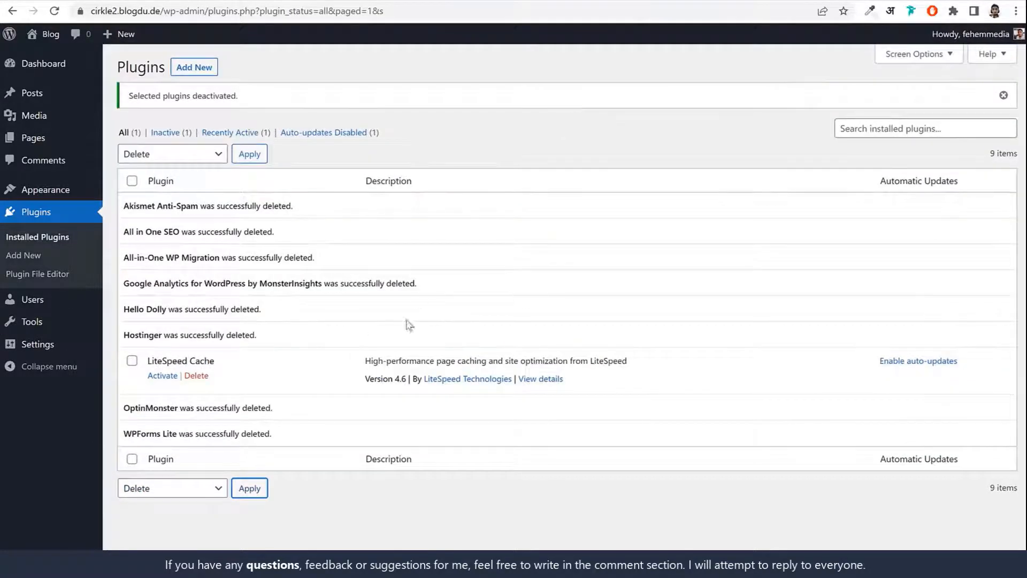
left_click(172, 375)
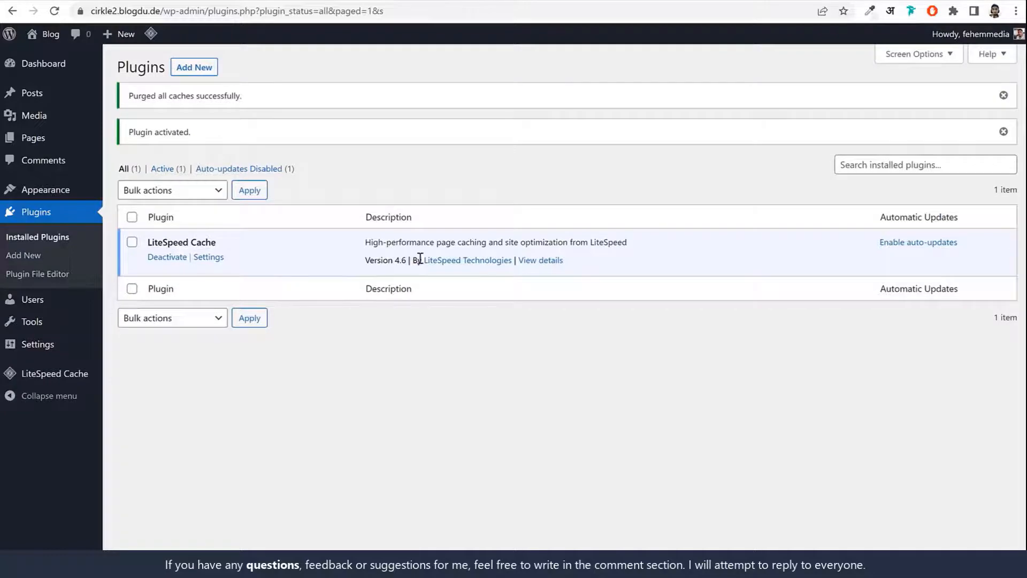
mouse_move(39, 351)
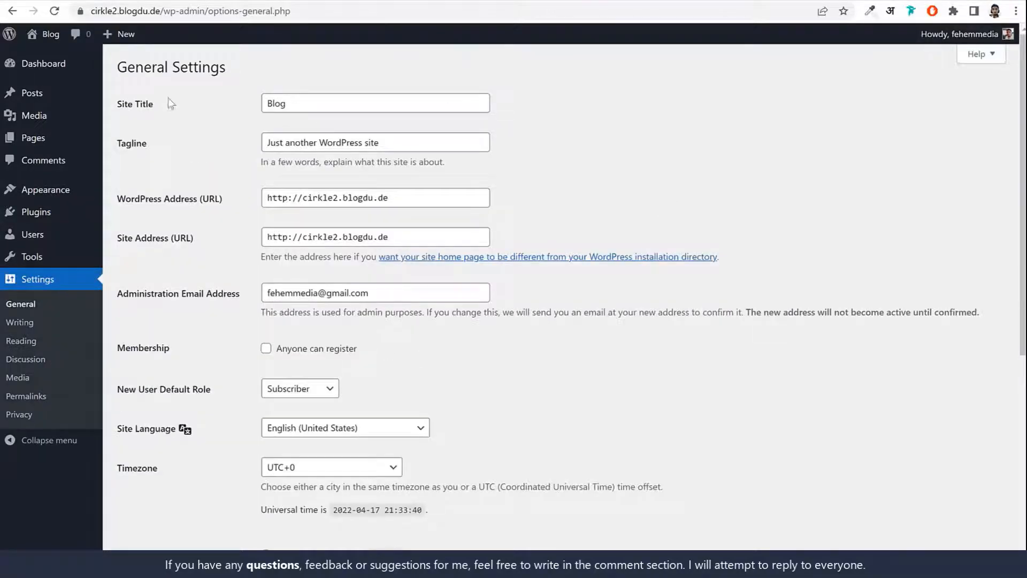
Set the Site Title to 'Cirkle' and the tagline to 'Social Media'.
left_click_drag(155, 105, 118, 106)
left_click_drag(148, 143, 115, 141)
left_click(300, 97)
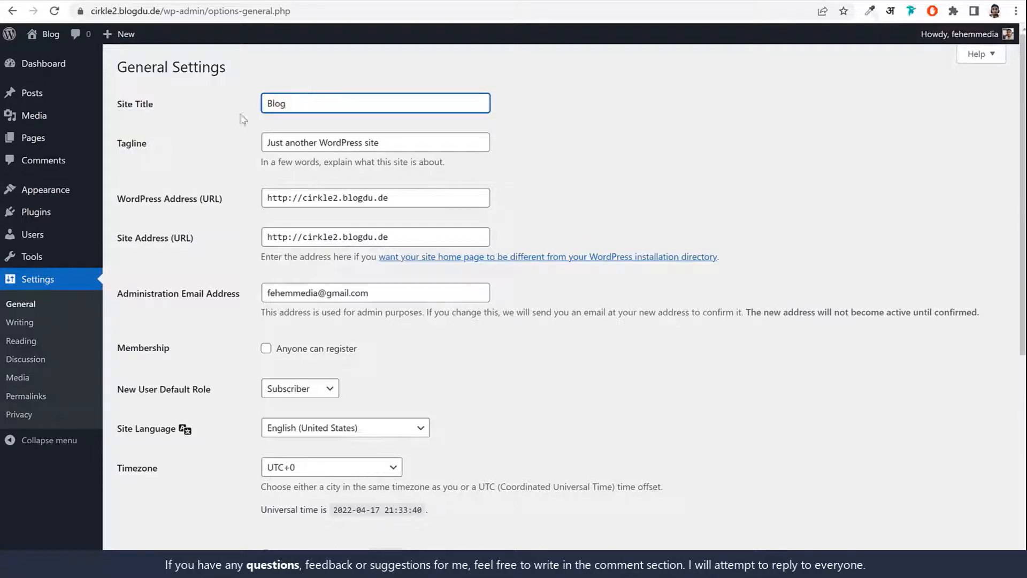
key("ctrl+a")
type("Cirkle")
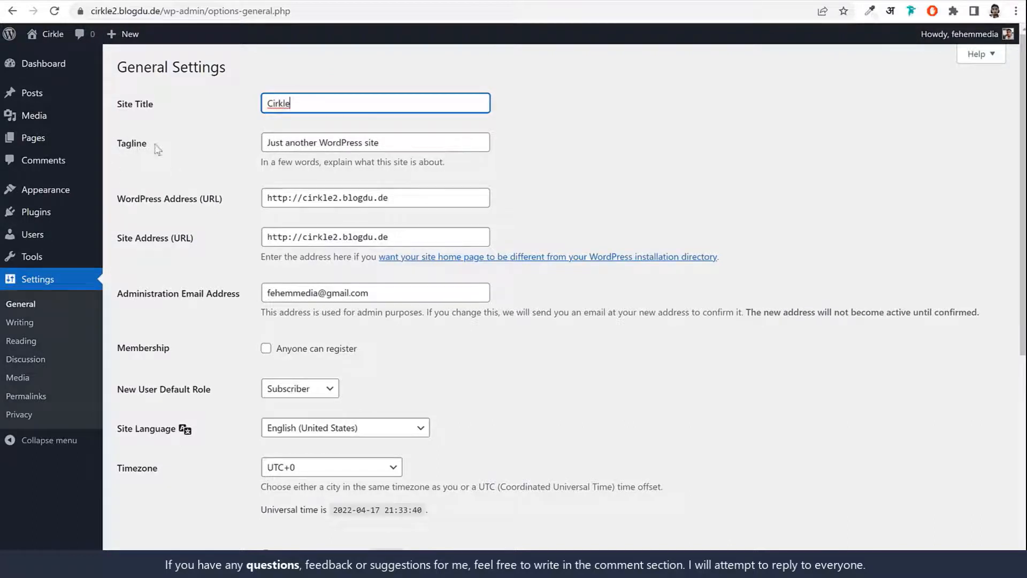
left_click(425, 138)
key("ctrl+a")
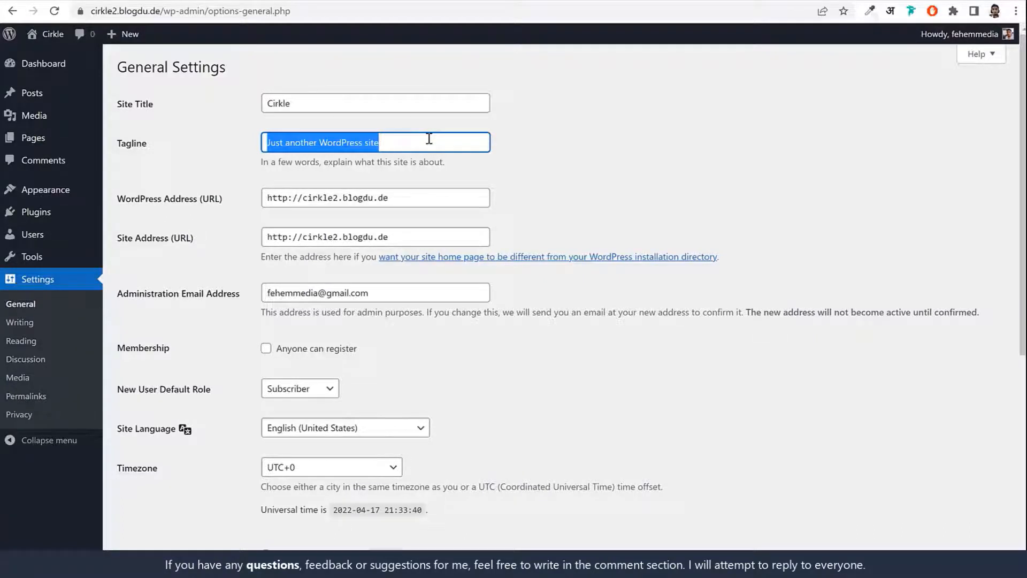
type("Social")
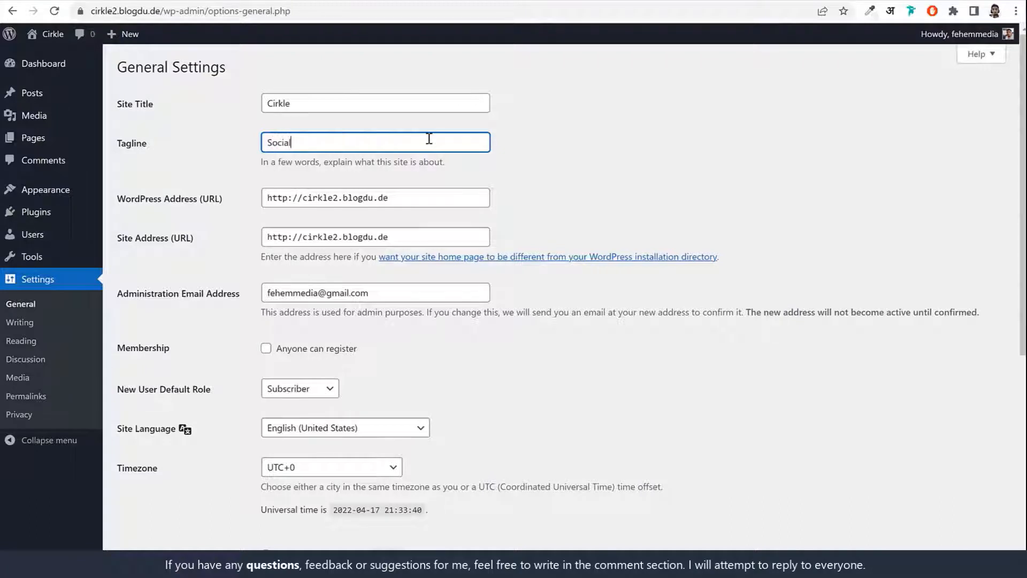
type(" Media Platform")
Tick Membership so anyone can register.
scroll(436, 277, "down", 2)
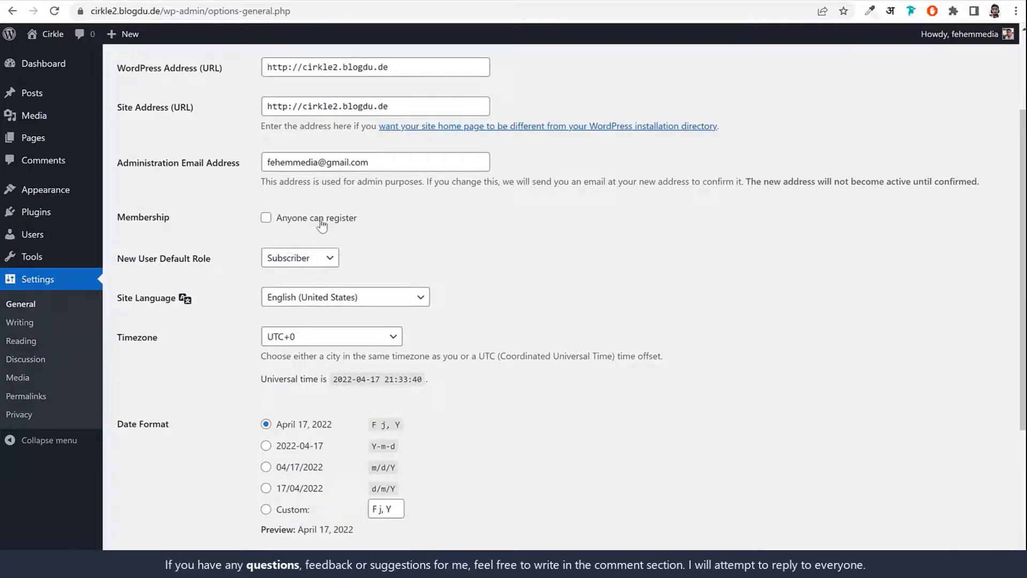
left_click_drag(358, 218, 273, 220)
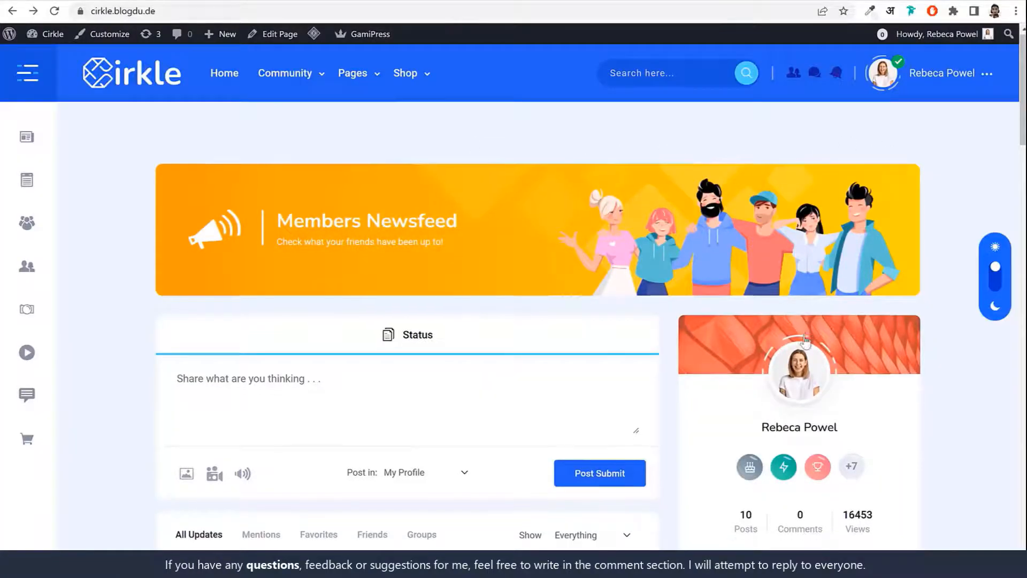
scroll(804, 341, "down", 5)
scroll(877, 225, "up", 5)
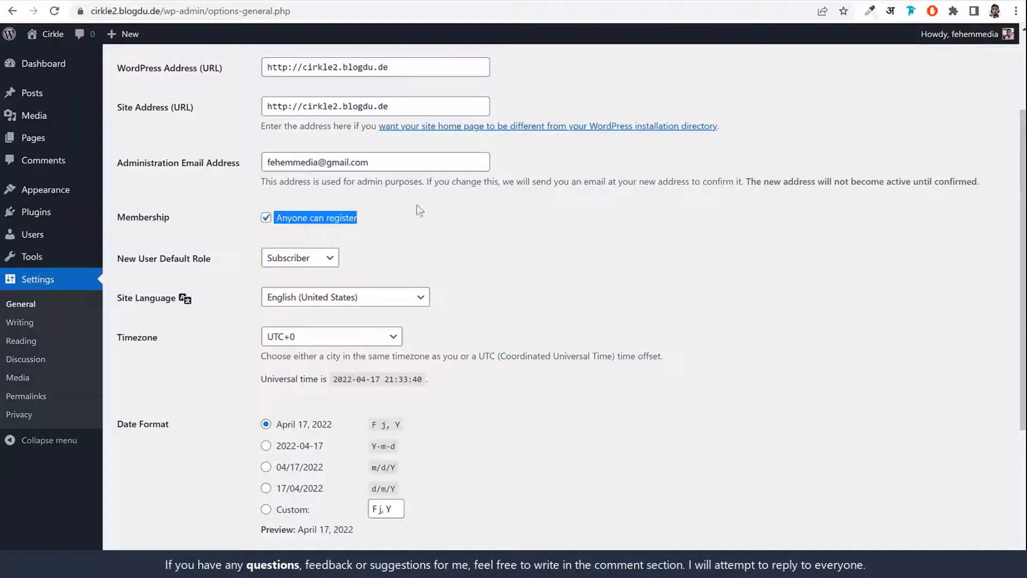
Set the timezone to Kolkata and save the general settings.
scroll(614, 234, "down", 2)
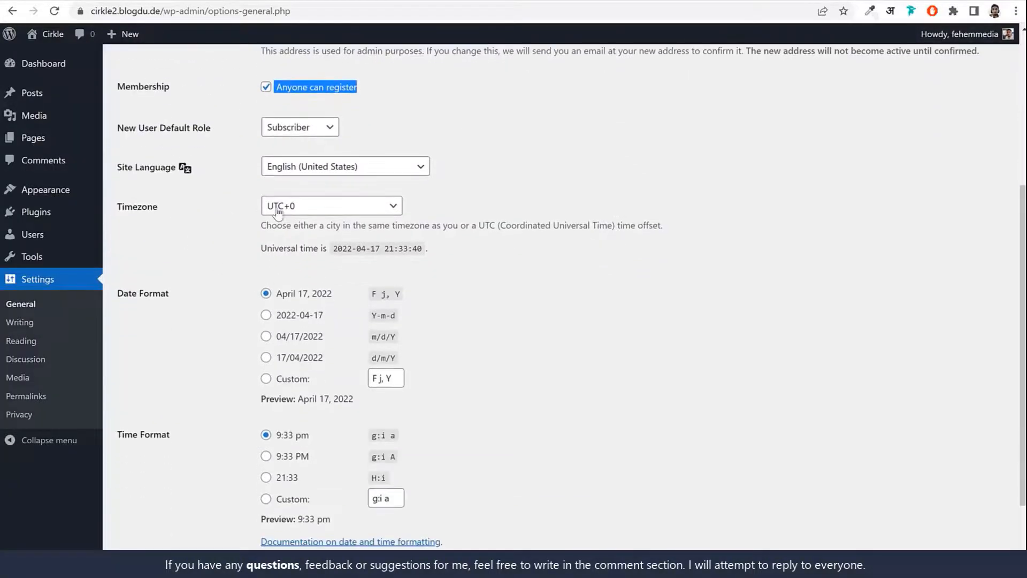
left_click(298, 206)
type("kolkata")
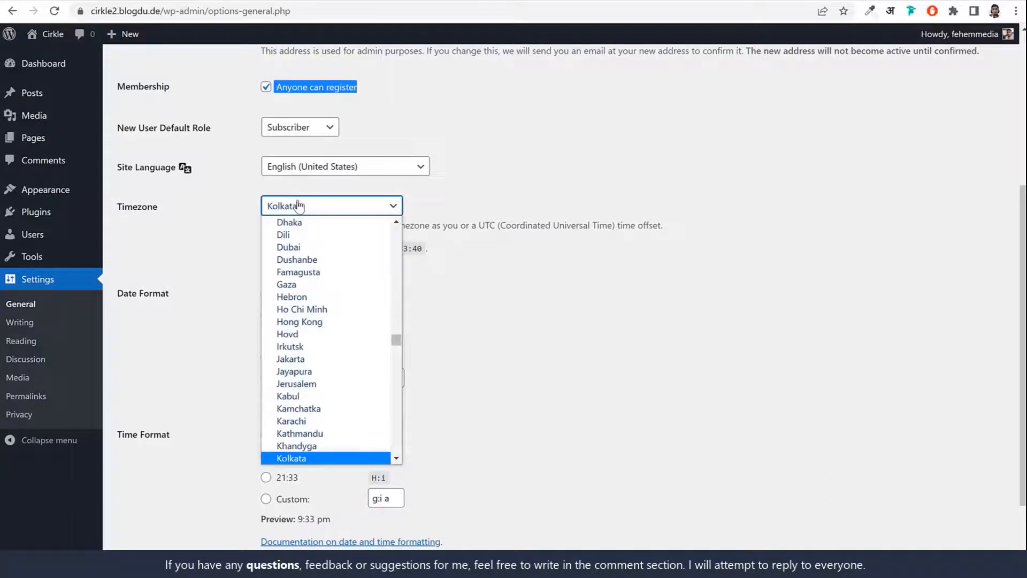
key("Return")
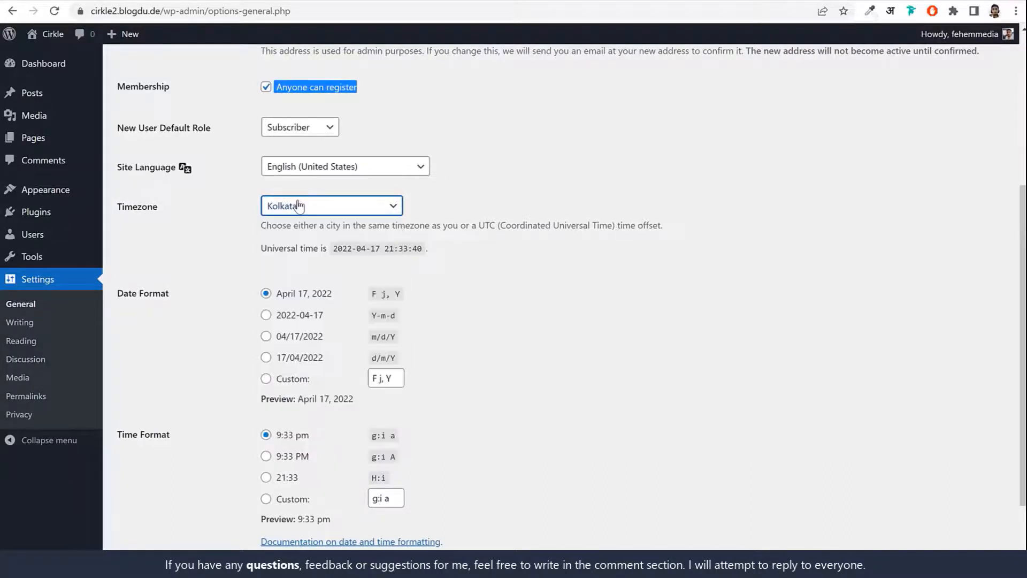
left_click(588, 281)
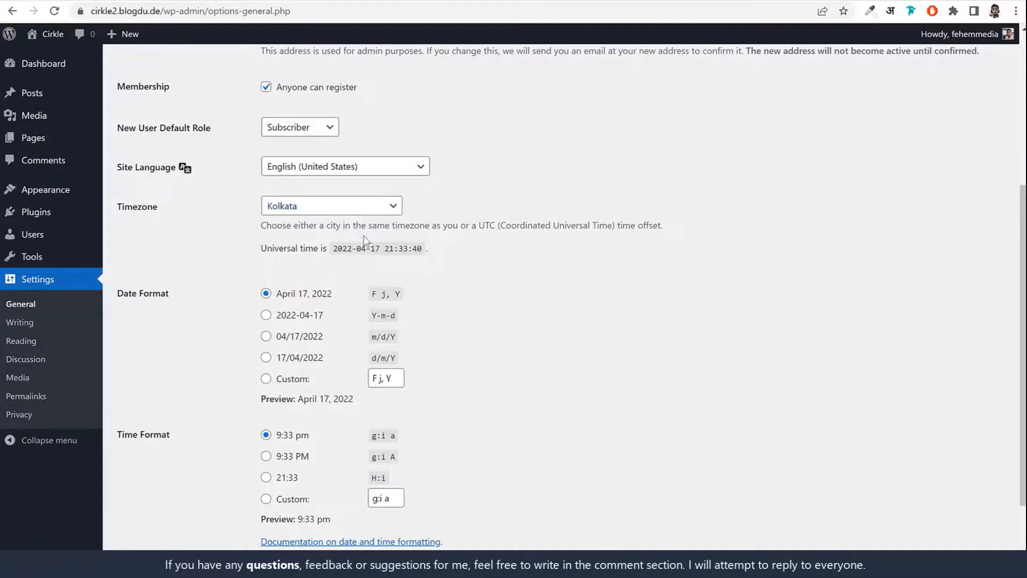
scroll(321, 347, "down", 2)
left_click(160, 523)
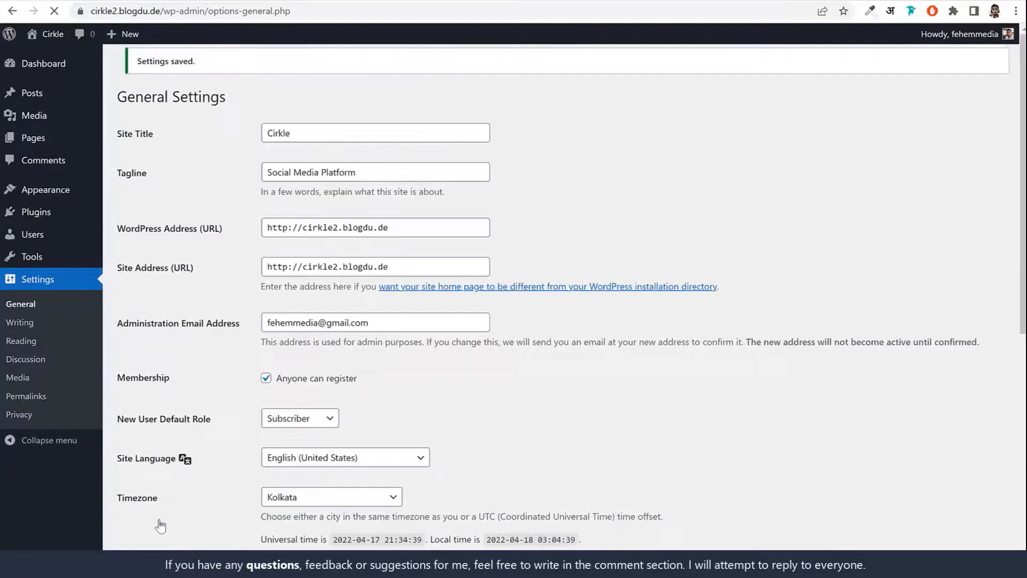
left_click(25, 396)
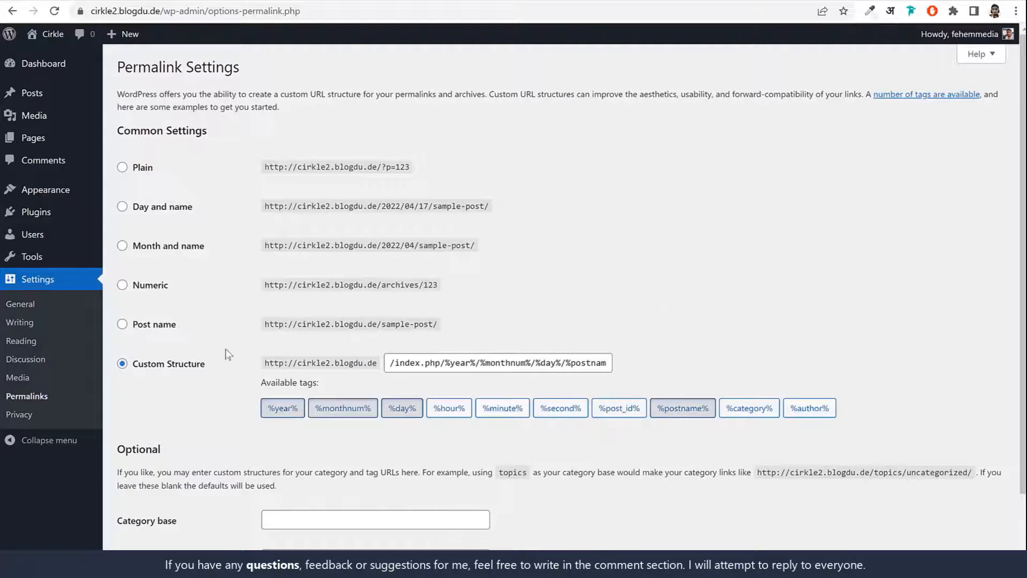
Save the Post name permalink structure and return to the emptied Dashboard.
left_click(168, 325)
left_click_drag(188, 327, 121, 334)
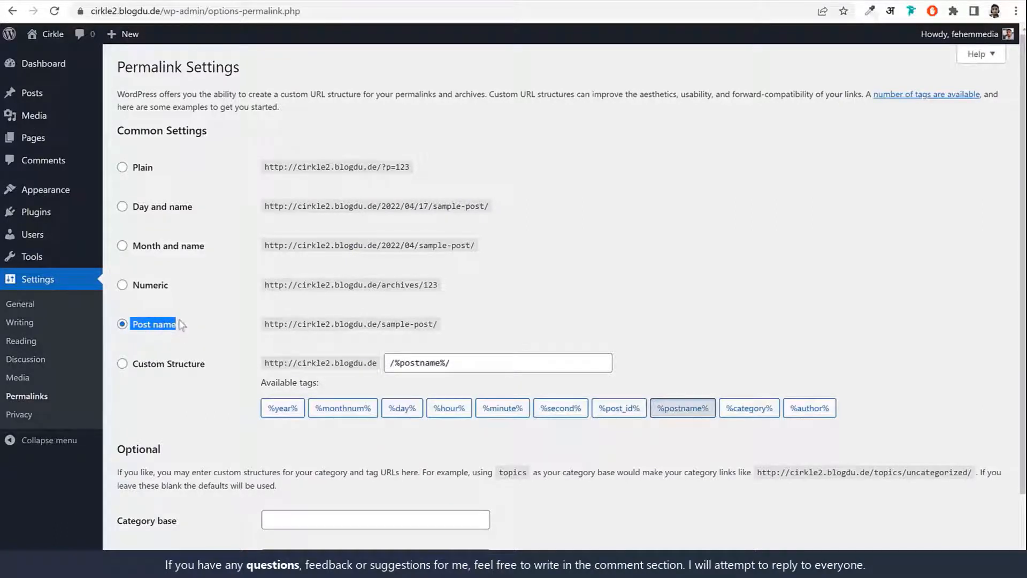
scroll(214, 348, "down", 2)
left_click(136, 518)
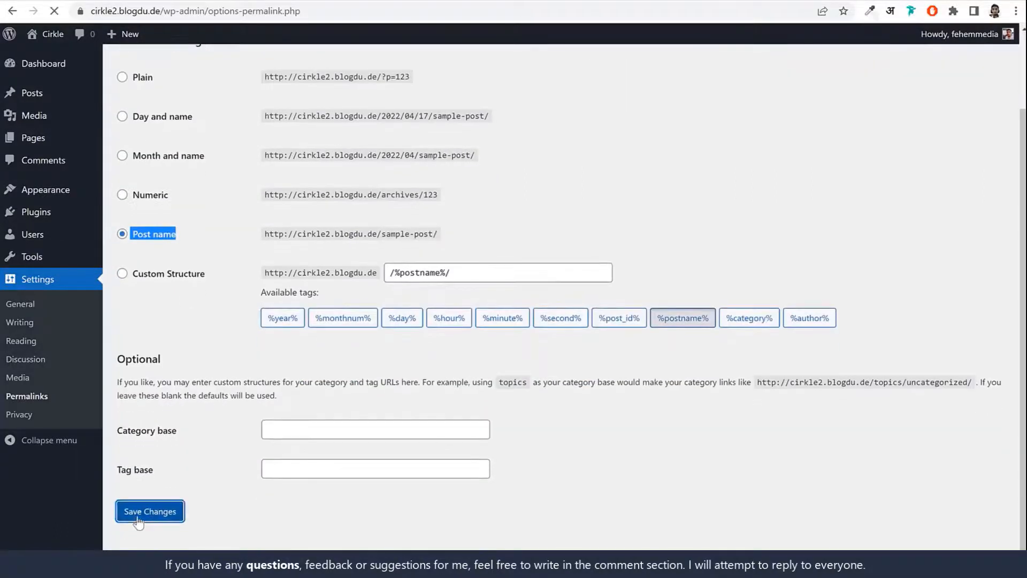
left_click(38, 64)
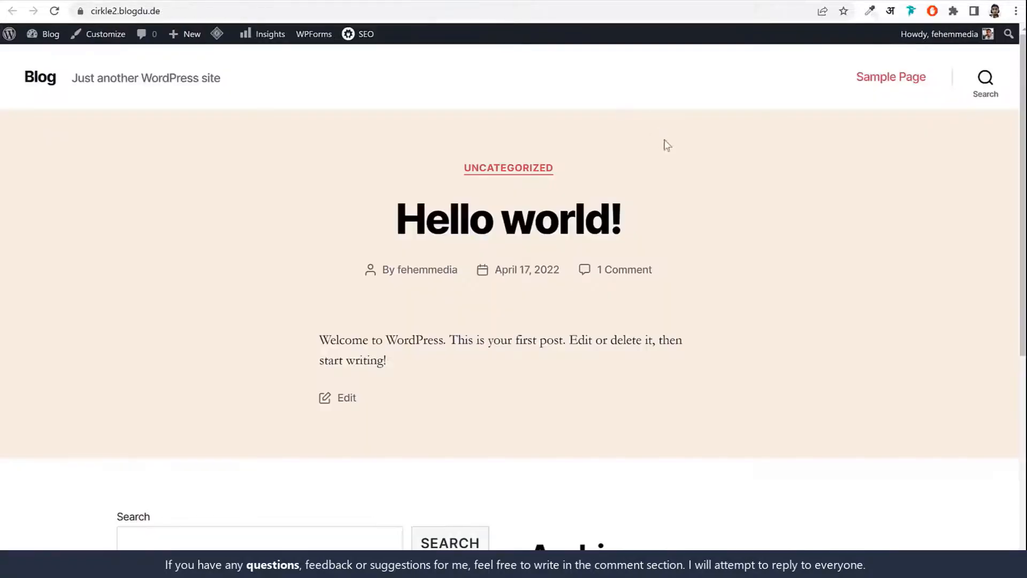
Check the emptied Dashboard, then open a new browser tab for the Cirkle front end.
scroll(757, 344, "down", 3)
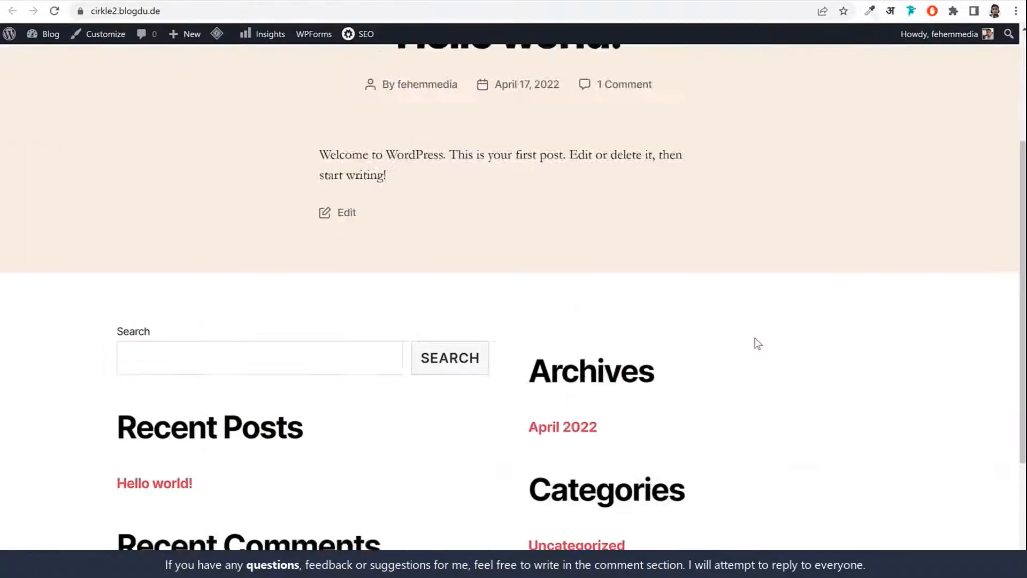
scroll(758, 344, "up", 3)
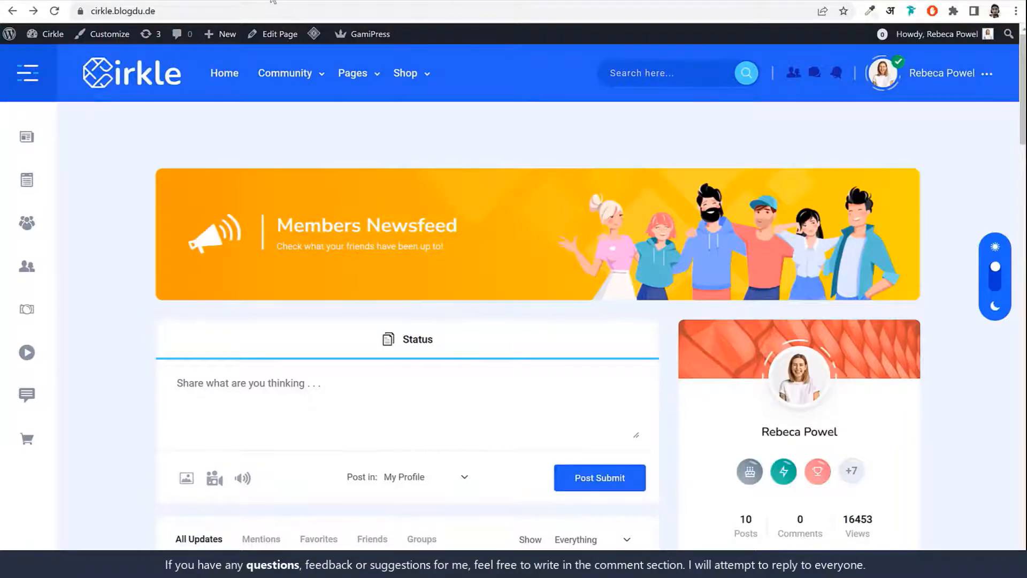
key("ctrl+t")
Load w3qna.com/ck and review the $39 Regular License with future updates and 6 months' support.
left_click(252, 11)
type("w3qna.com/ck")
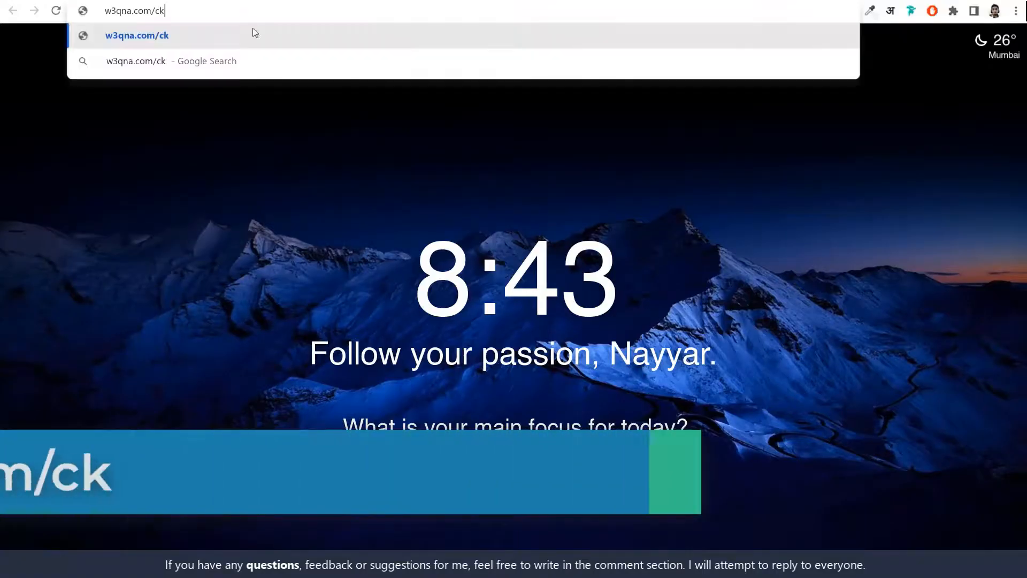
key("Return")
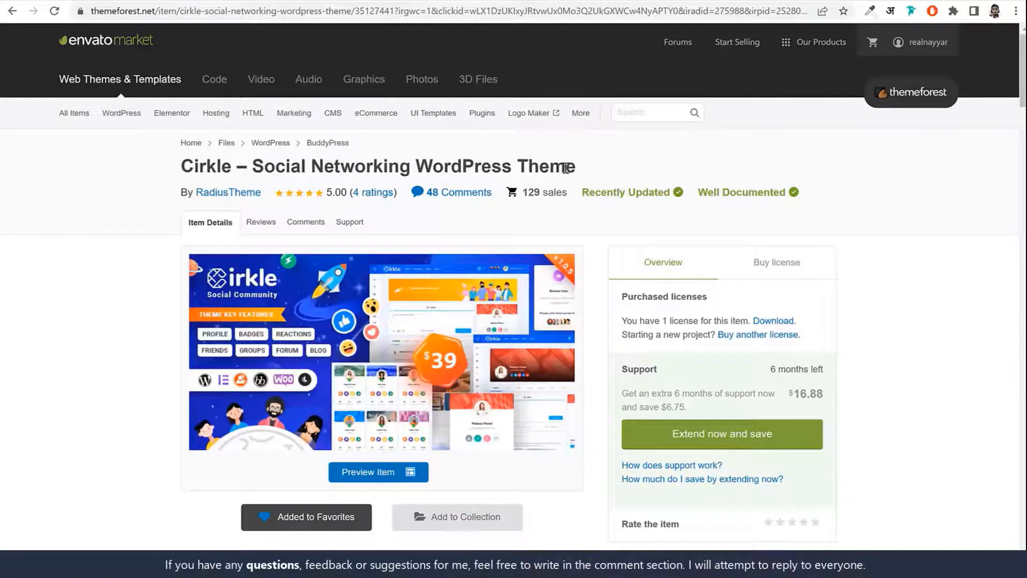
left_click(795, 266)
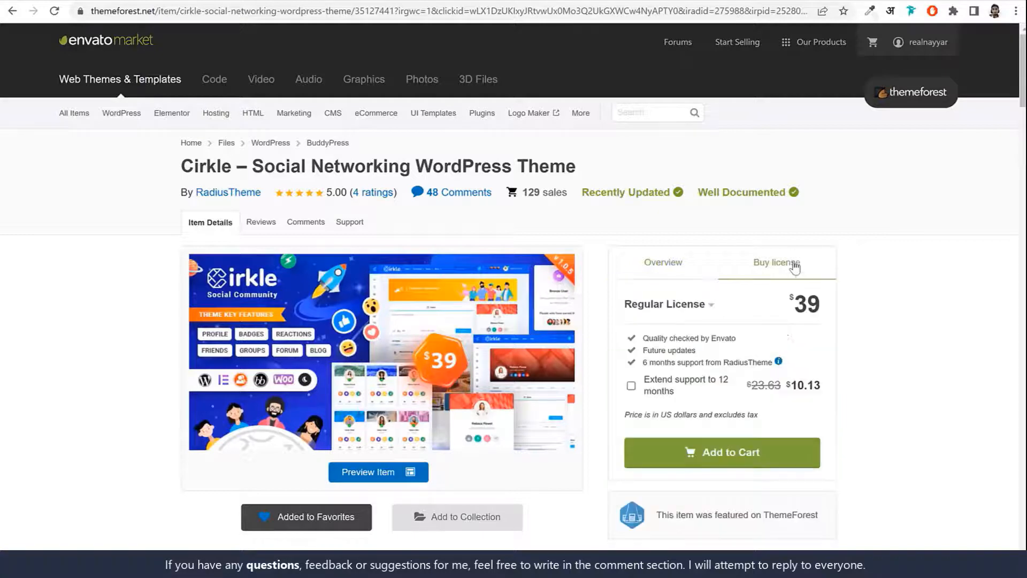
left_click_drag(828, 310, 782, 308)
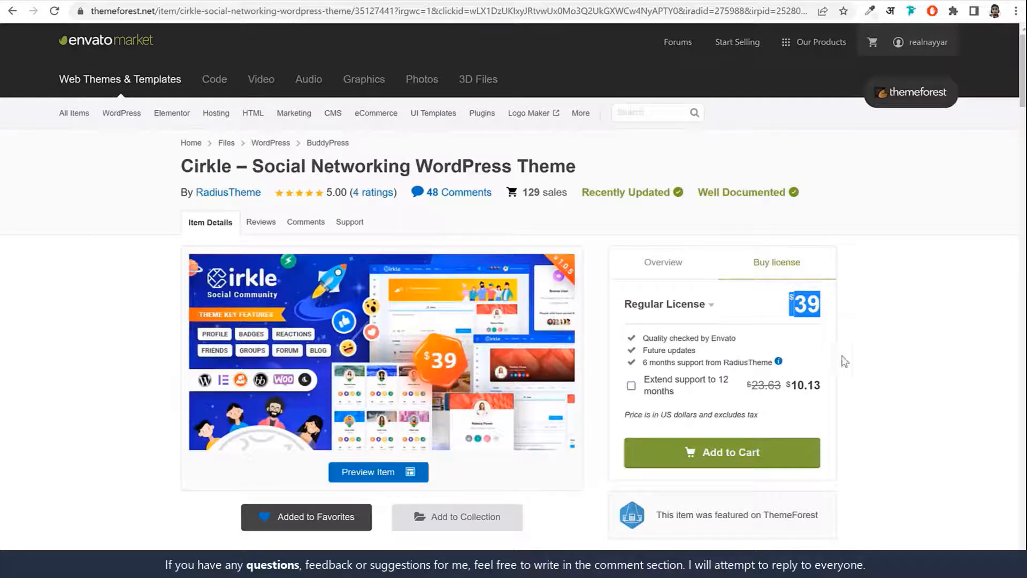
left_click_drag(697, 350, 641, 350)
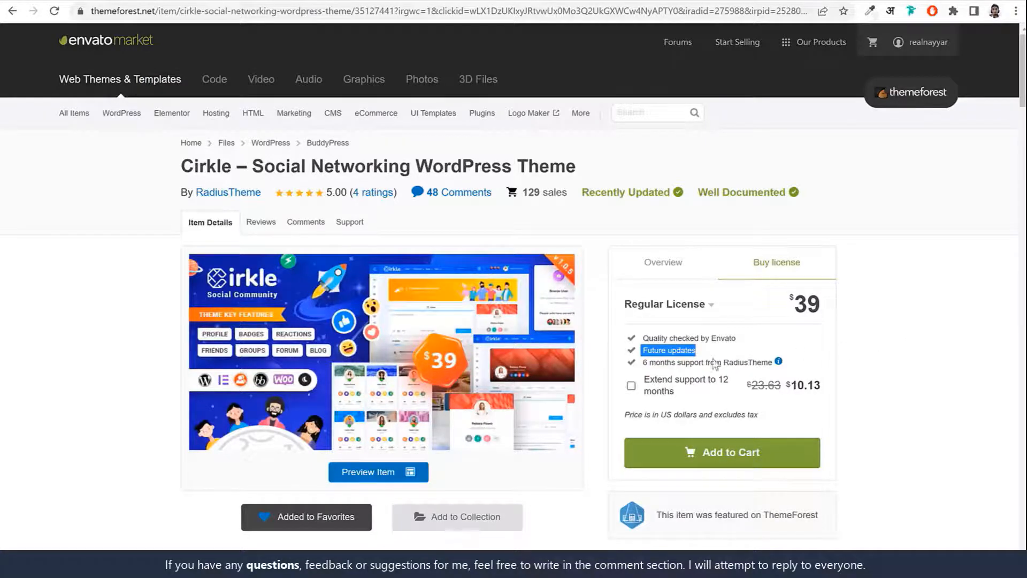
left_click_drag(641, 363, 785, 366)
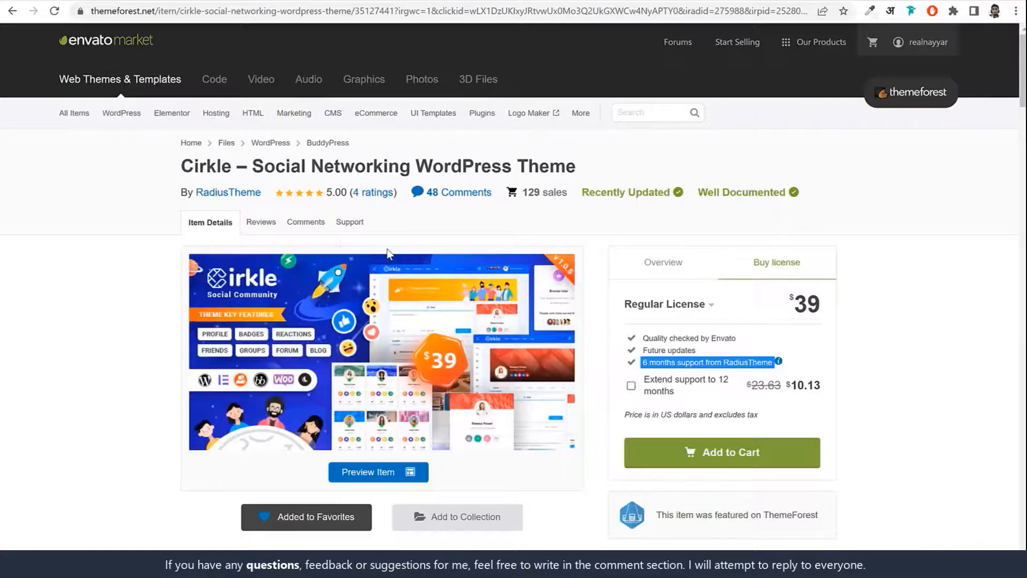
Browse Cirkle's Support and Comments tabs, return to Item Details, then view the license pricing again.
left_click(350, 233)
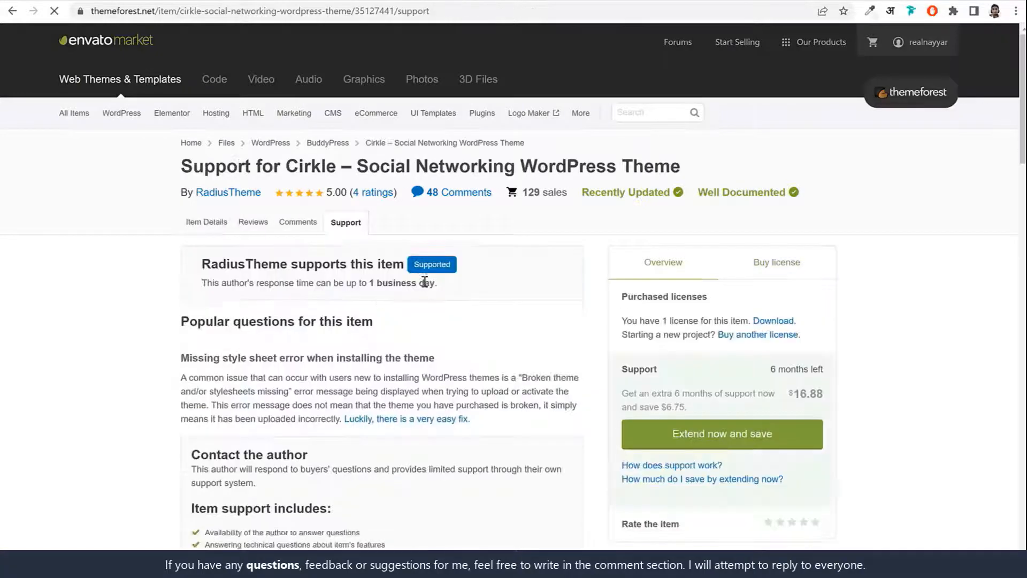
scroll(453, 383, "down", 3)
scroll(453, 389, "up", 4)
left_click(302, 222)
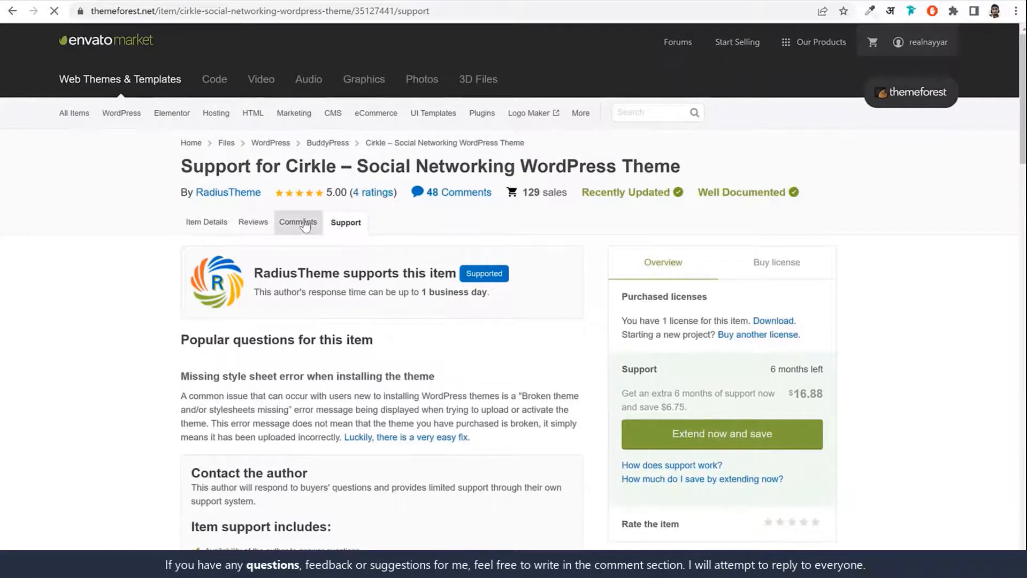
scroll(394, 380, "down", 3)
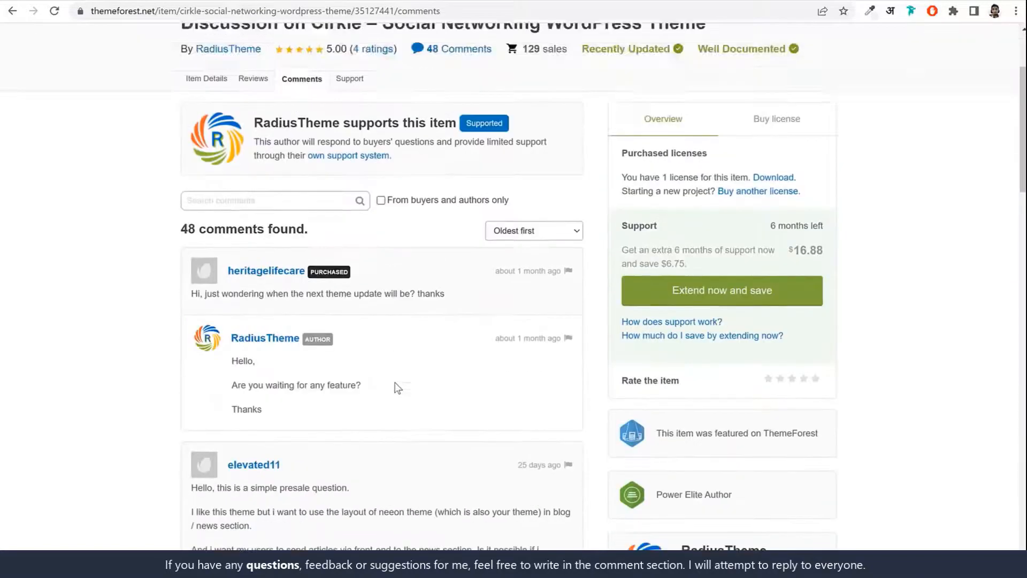
scroll(394, 390, "up", 3)
left_click(209, 220)
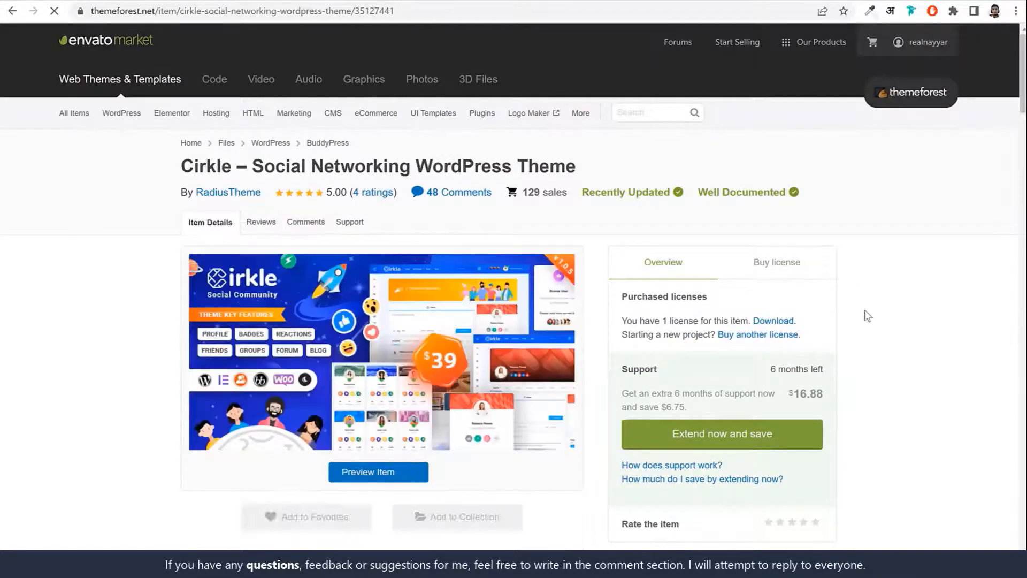
left_click(774, 263)
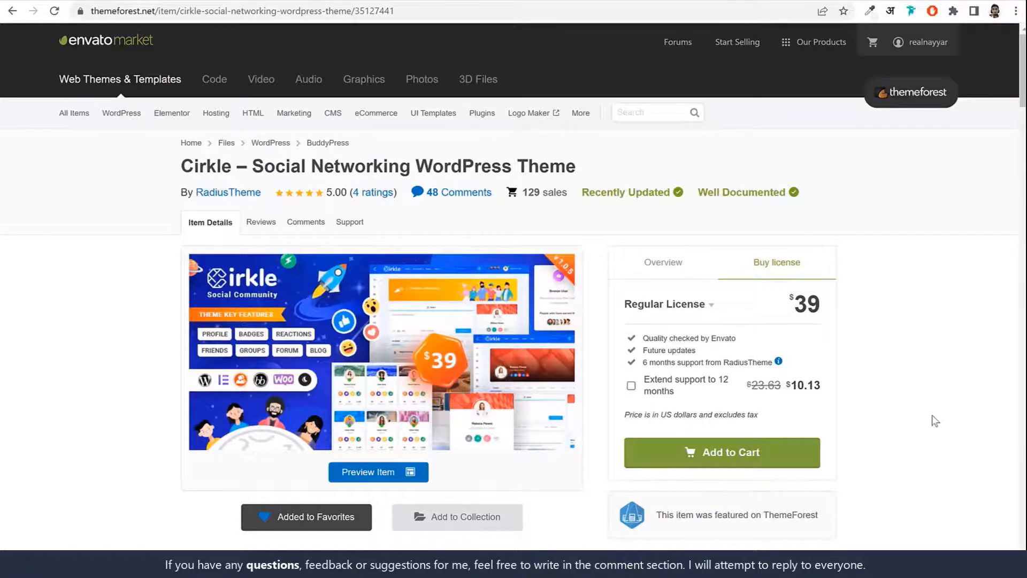
left_click(929, 44)
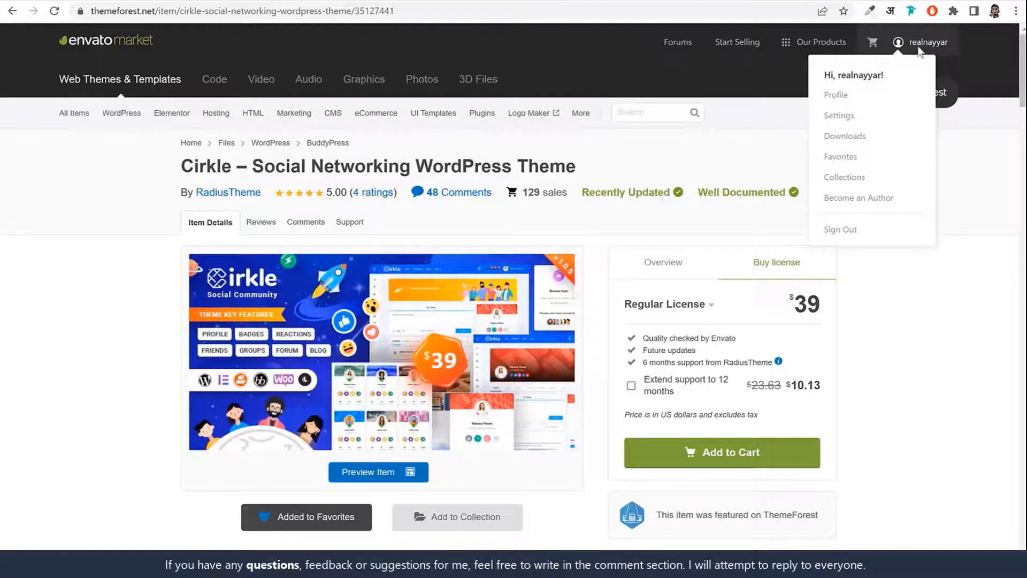
View the purchased Downloads page and check the Cirkle theme's download options.
left_click(859, 137)
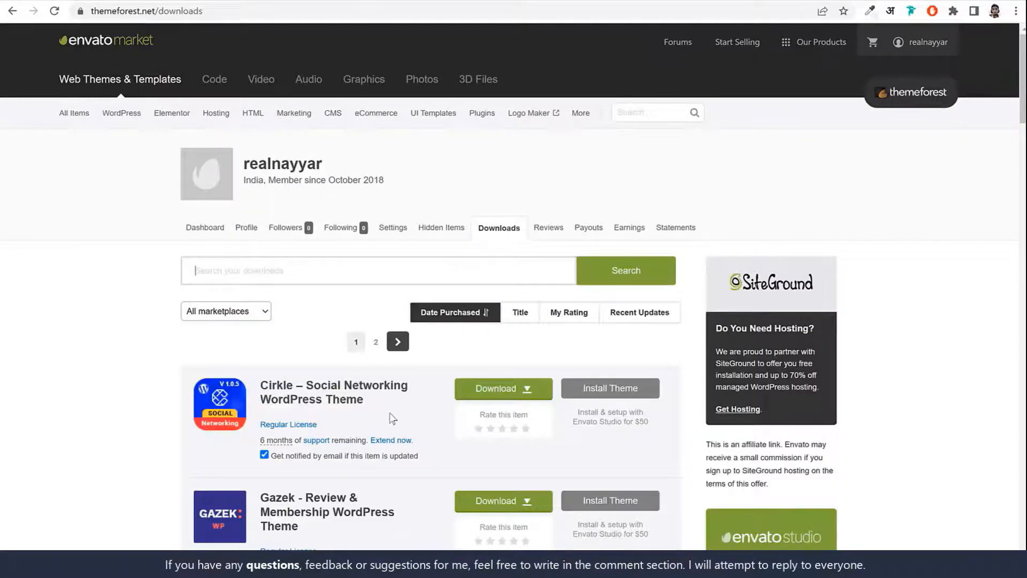
scroll(405, 417, "down", 3)
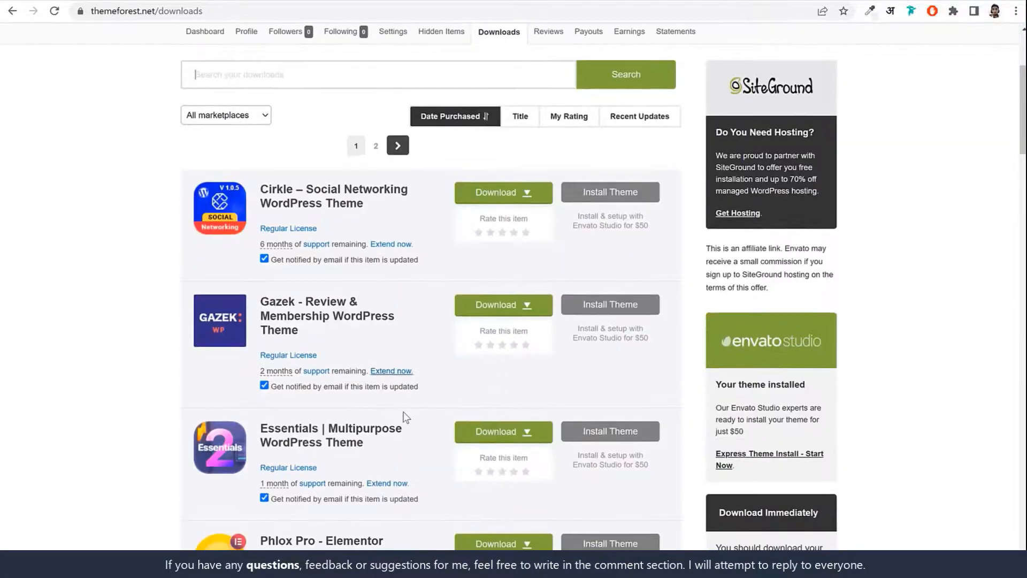
left_click(487, 195)
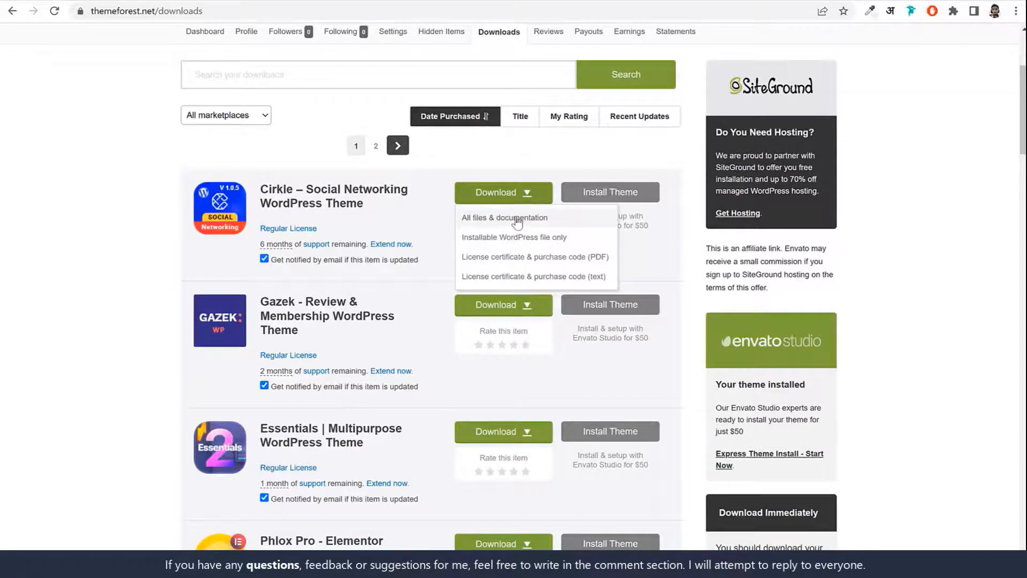
left_click(875, 235)
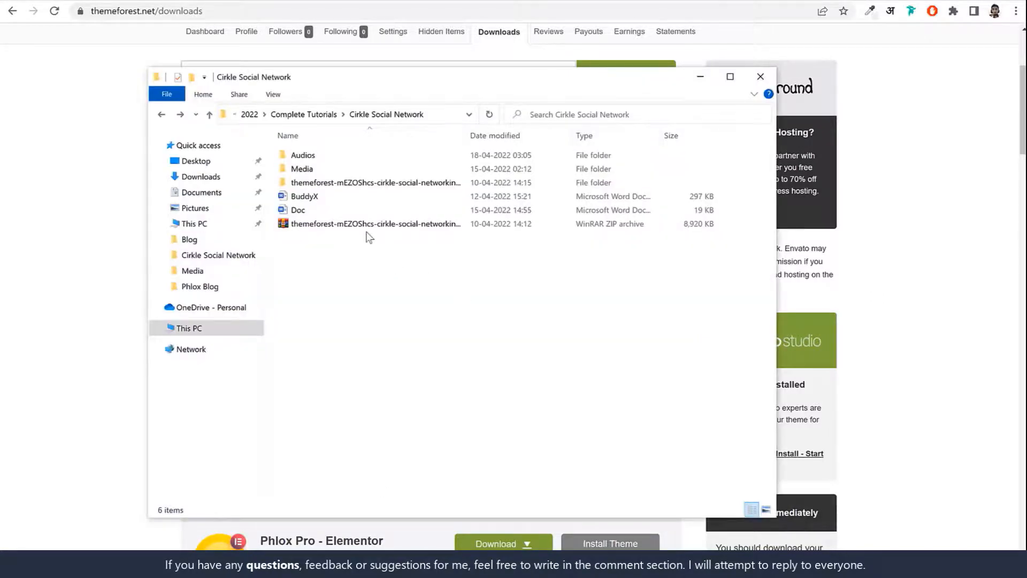
Browse into themeforest > main-cirkle > Uploads to find the cirkle and cirkle-child ZIPs.
left_click(354, 227)
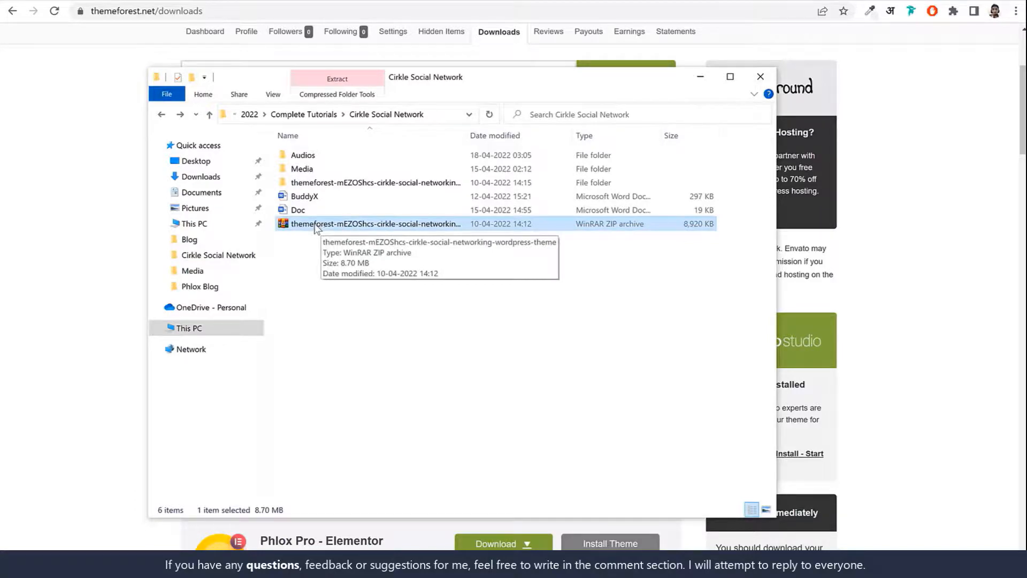
right_click(308, 224)
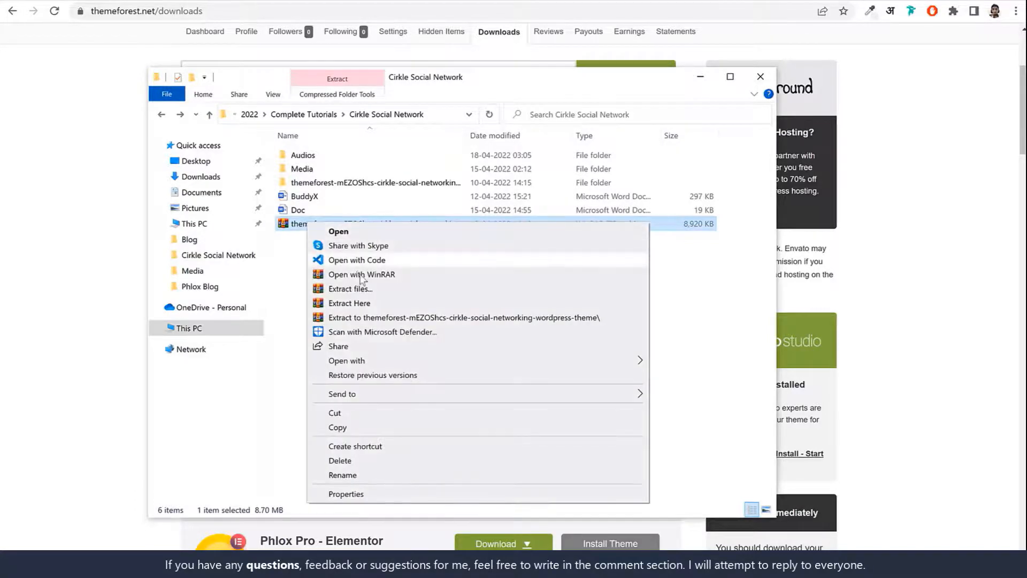
left_click(292, 250)
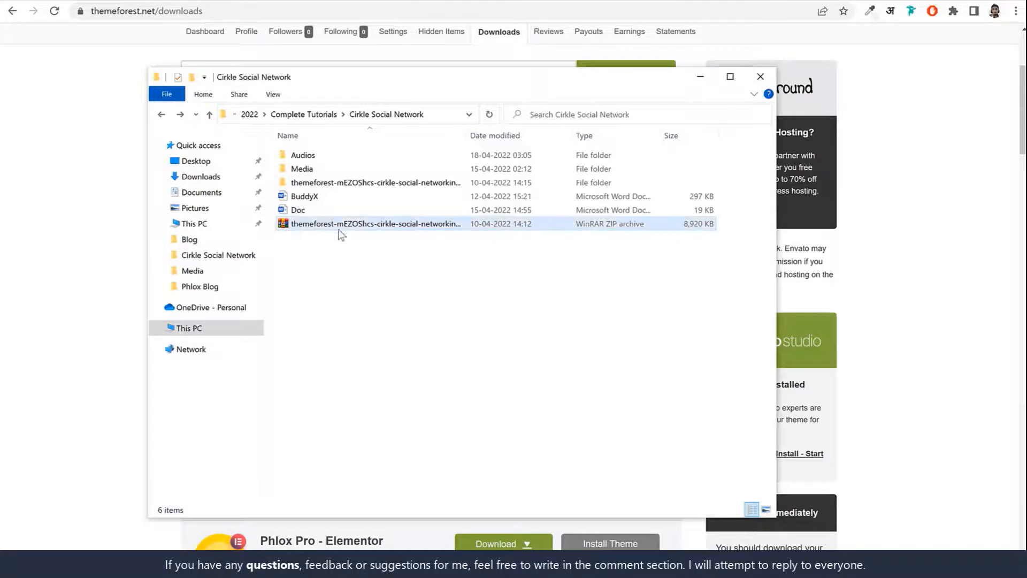
left_click(352, 184)
double_click(352, 184)
double_click(344, 169)
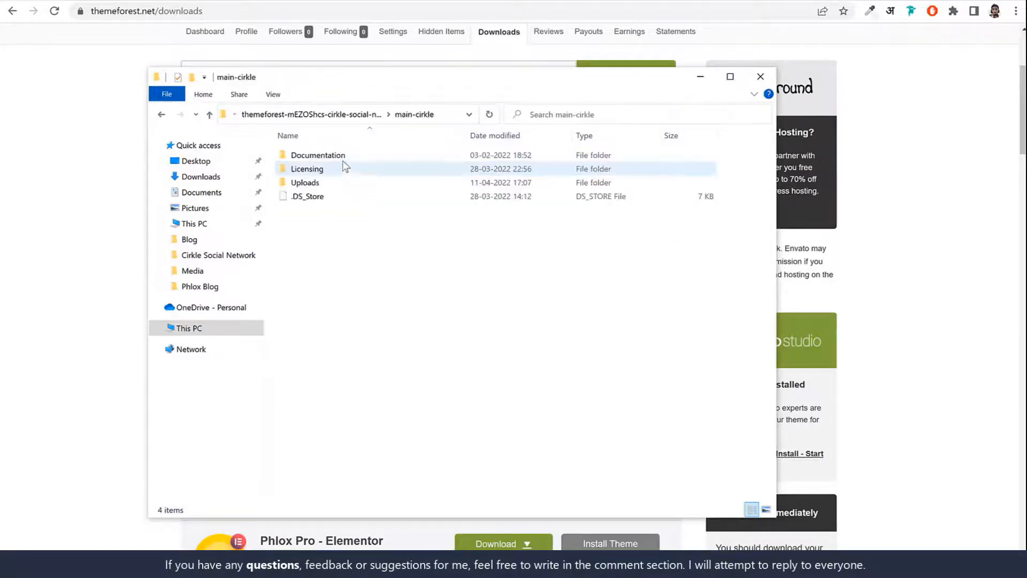
double_click(336, 181)
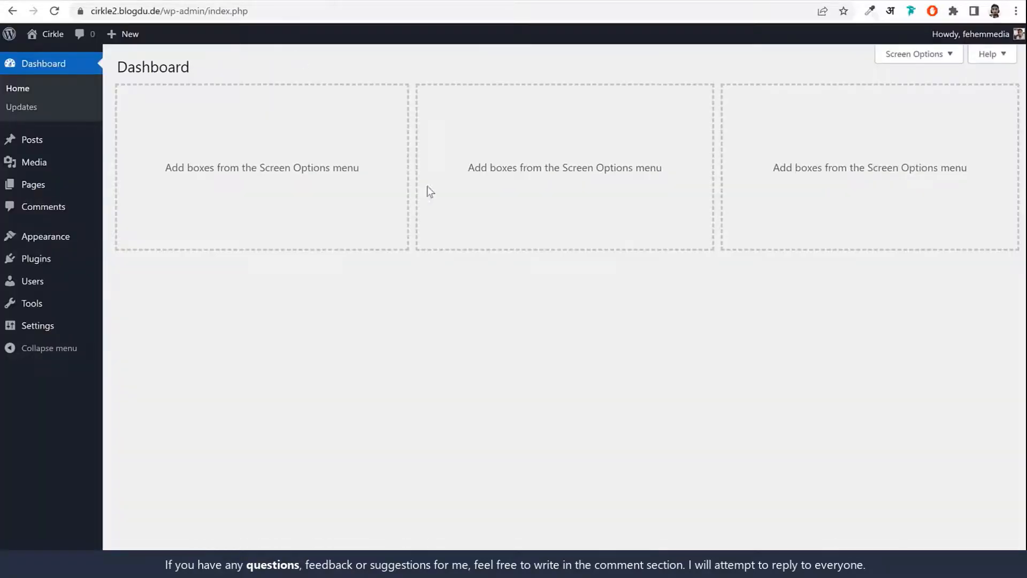
Upload cirkle.zip from themeforest/main-cirkle/Uploads through Upload Theme and install it.
left_click(89, 237)
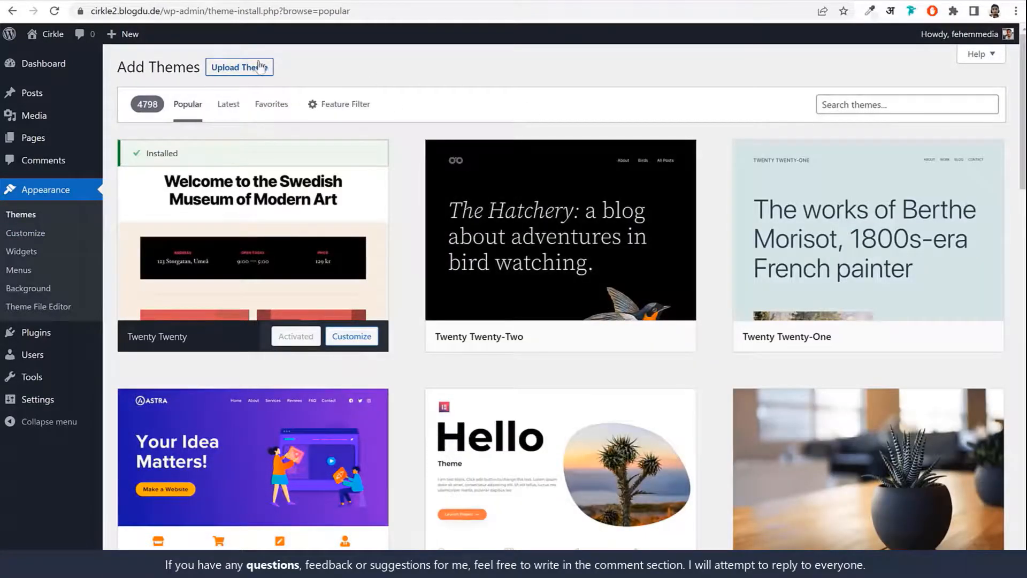
left_click(243, 71)
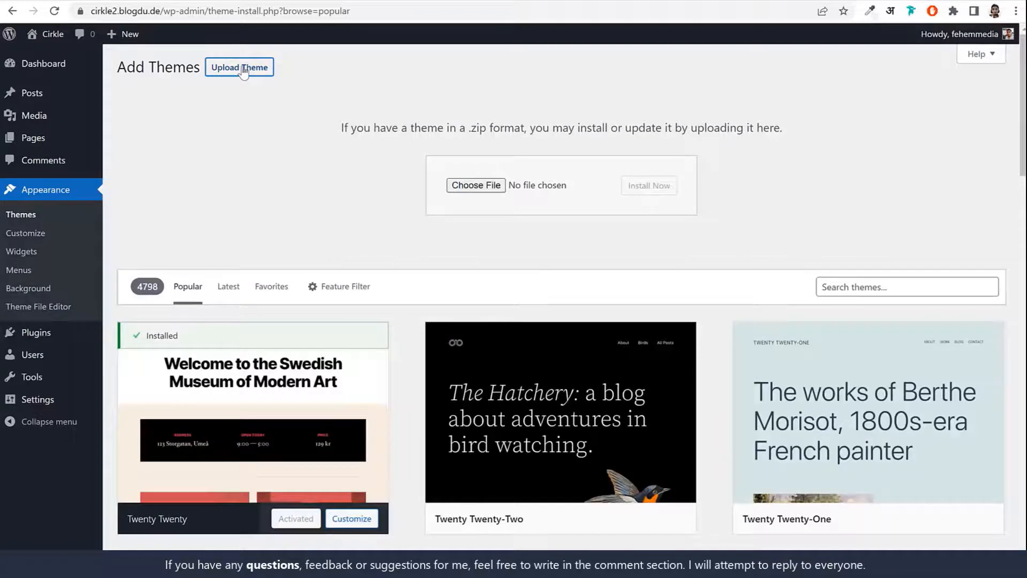
left_click(476, 188)
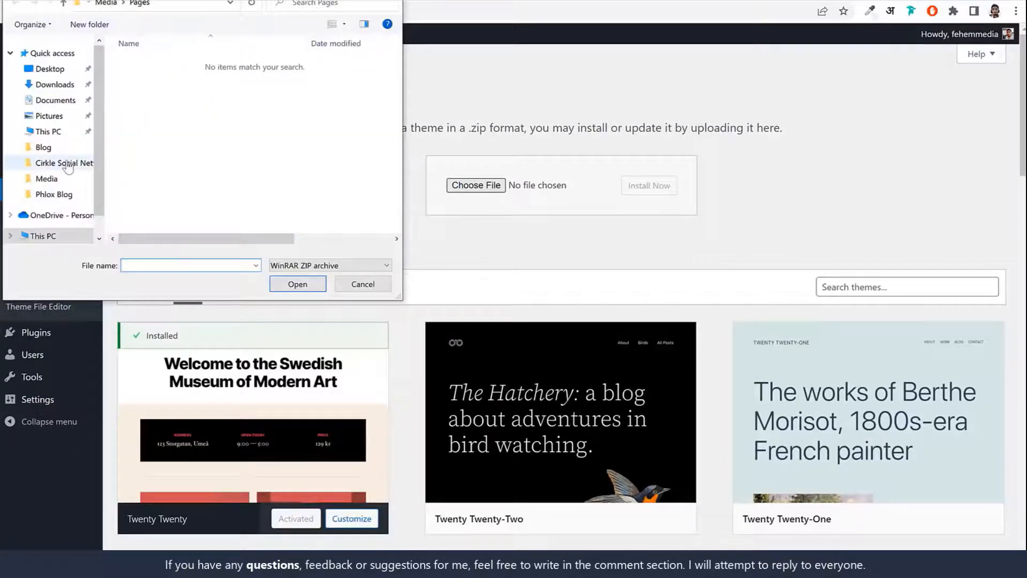
left_click(67, 164)
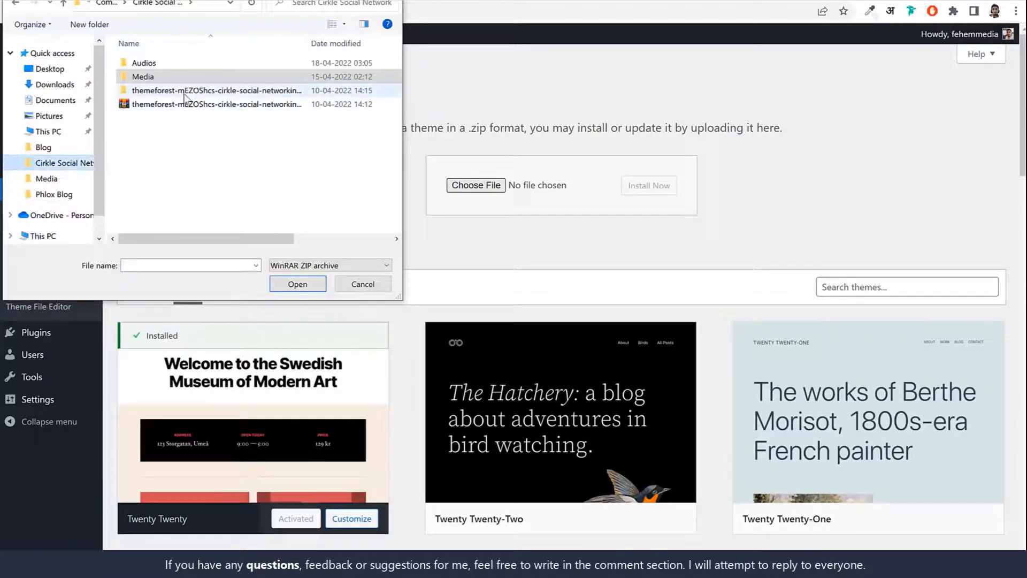
left_click(174, 95)
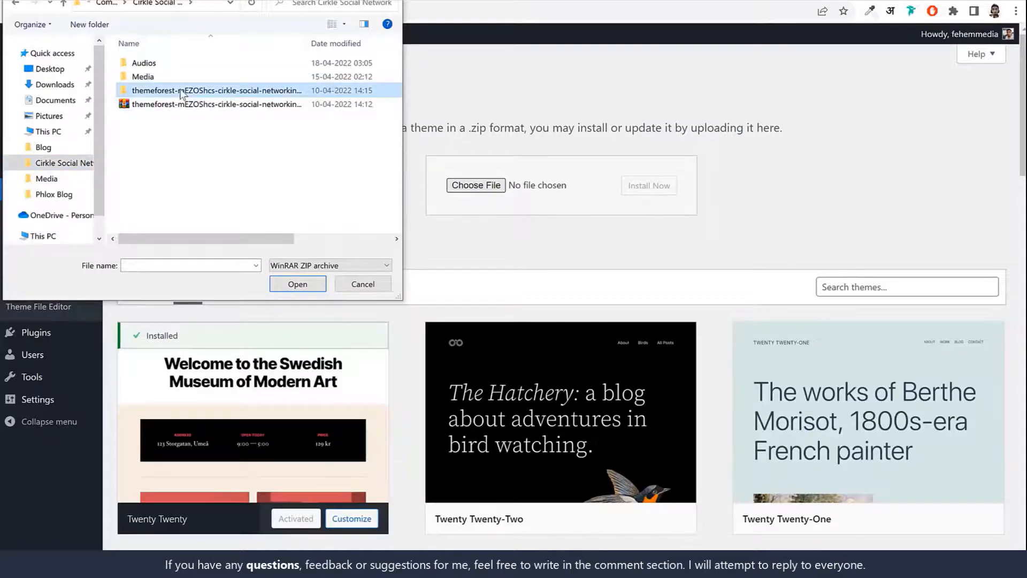
double_click(180, 94)
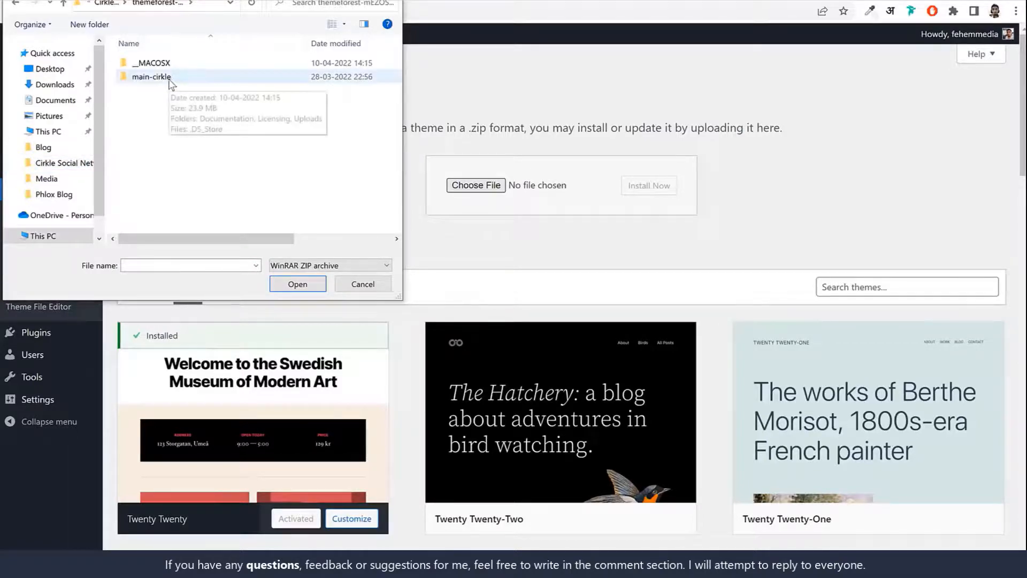
double_click(169, 79)
left_click(171, 94)
double_click(171, 94)
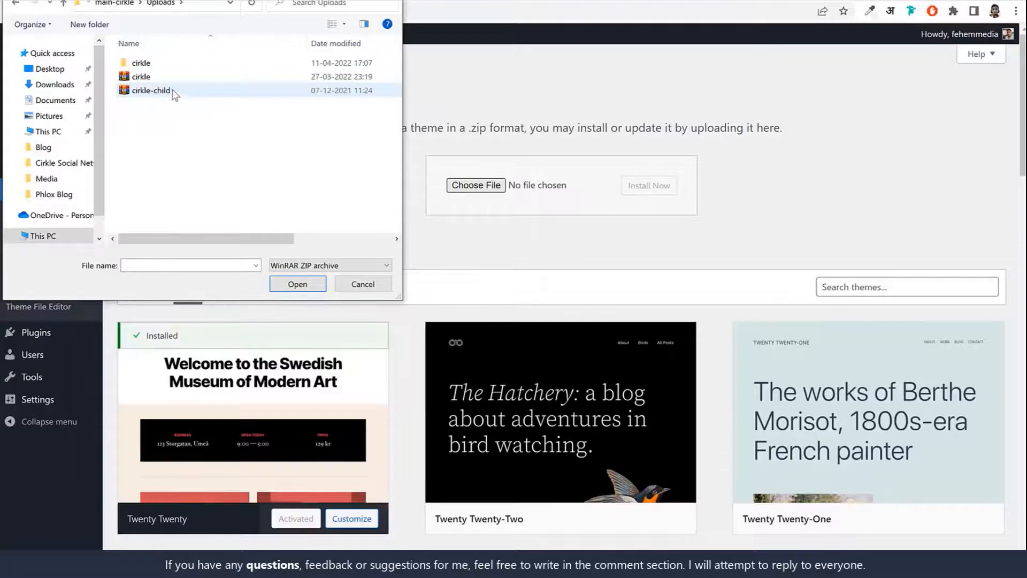
left_click(159, 78)
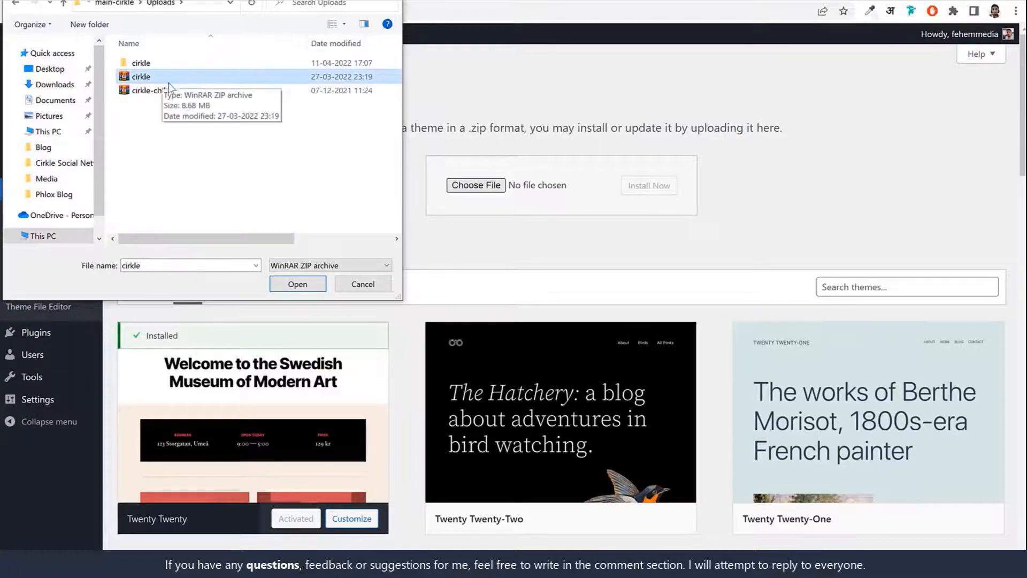
left_click(299, 284)
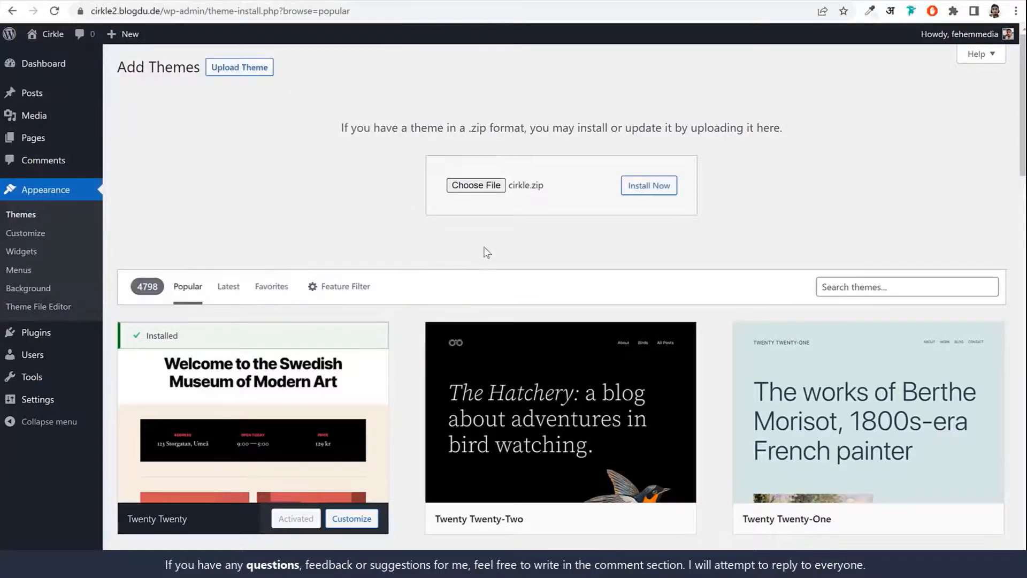
left_click(661, 189)
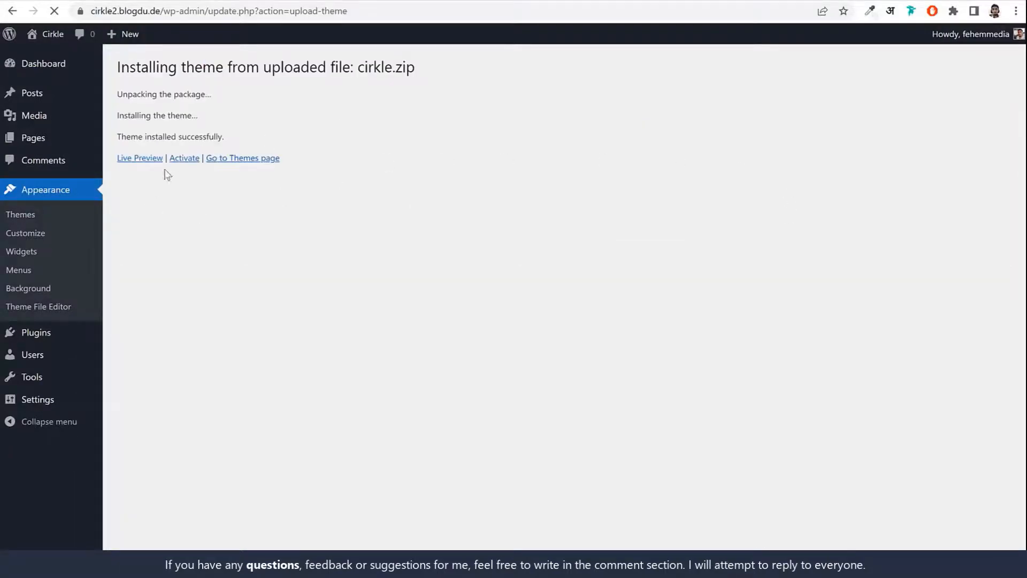
Activate Cirkle and delete the unused Twenty Twenty theme.
left_click(192, 159)
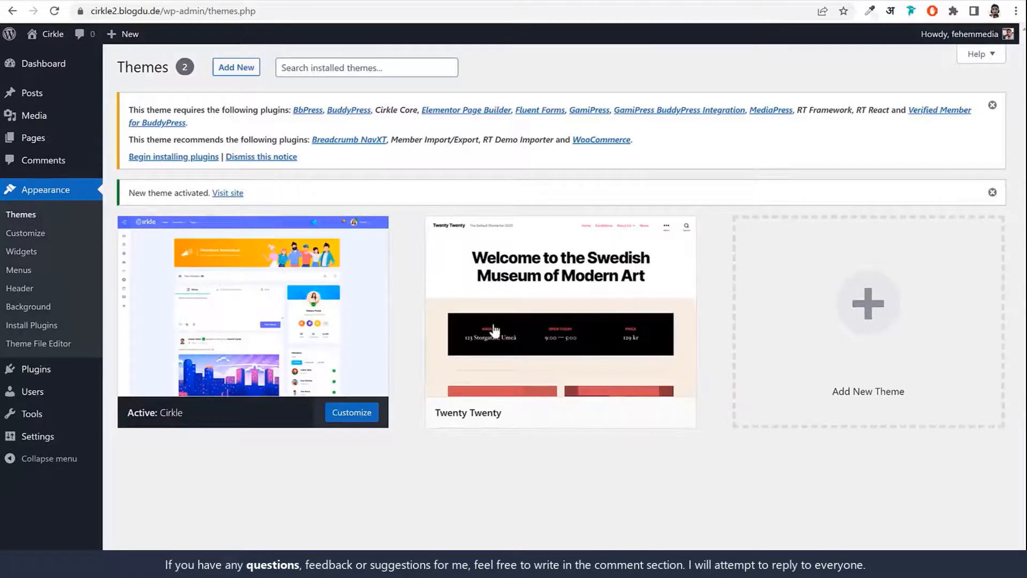
left_click(573, 318)
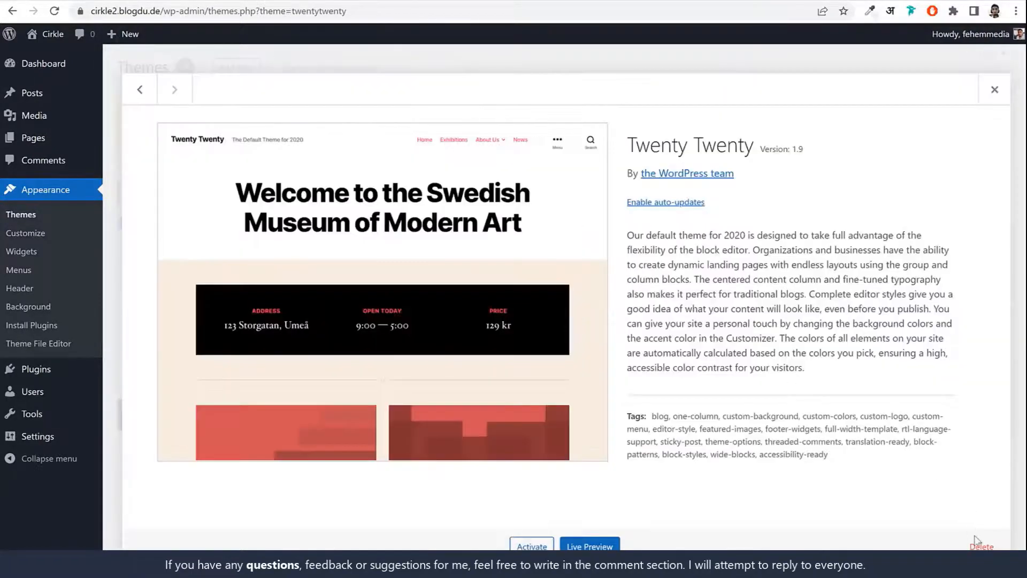
left_click(981, 546)
left_click(570, 123)
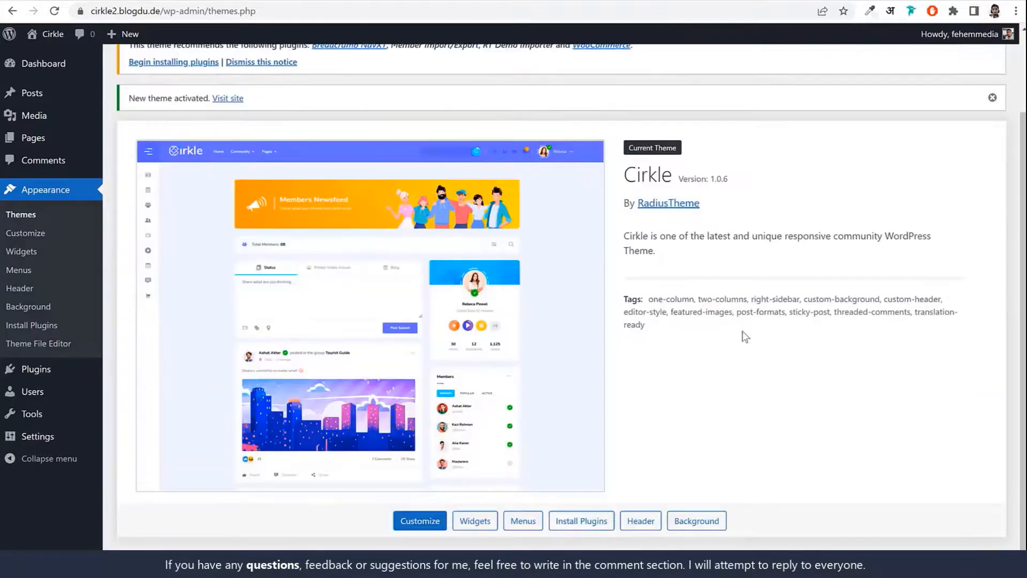
scroll(774, 330, "up", 2)
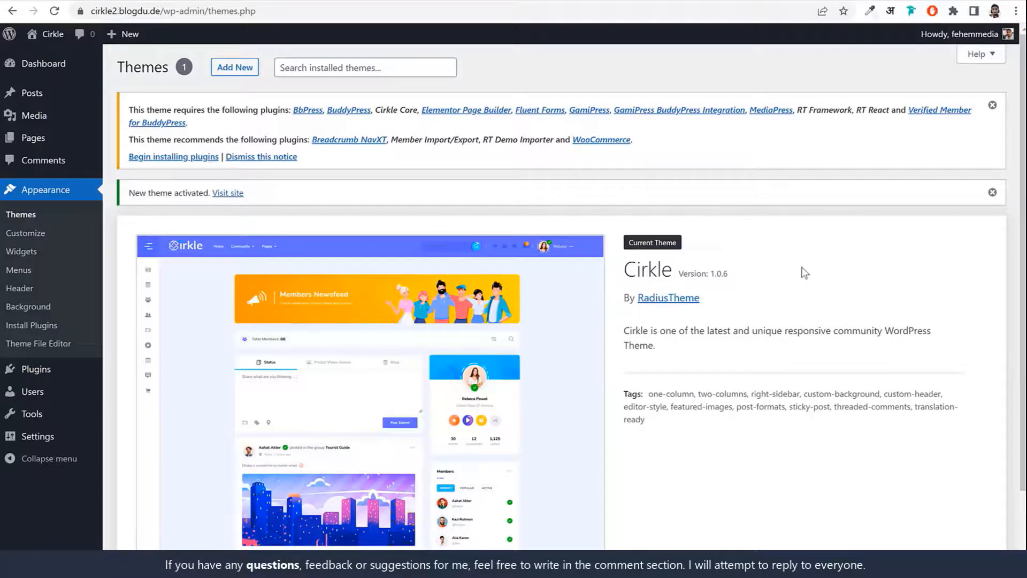
left_click(234, 74)
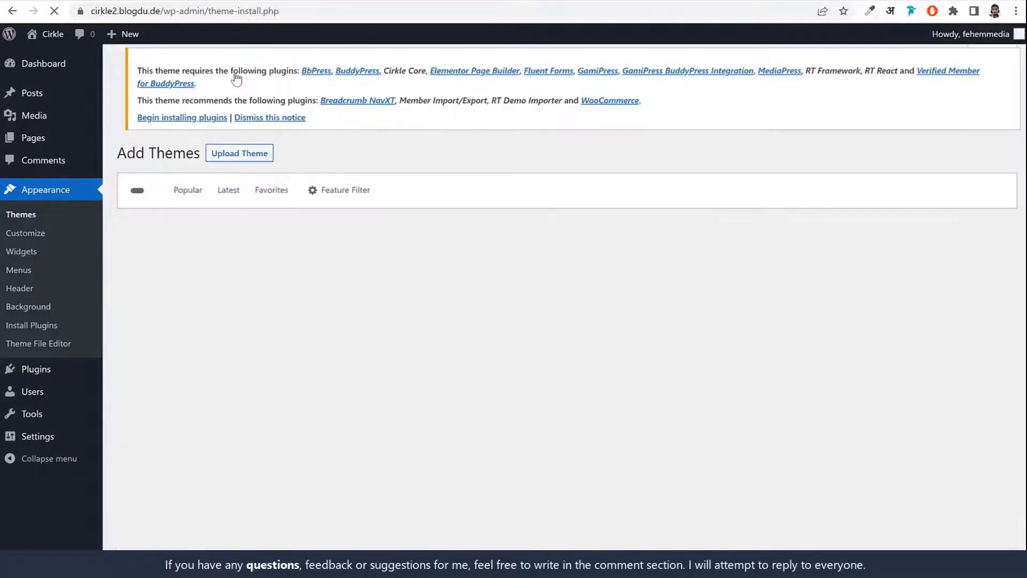
Upload cirkle-child.zip, install it, and activate Cirkle Child as the theme.
left_click(240, 67)
left_click(483, 278)
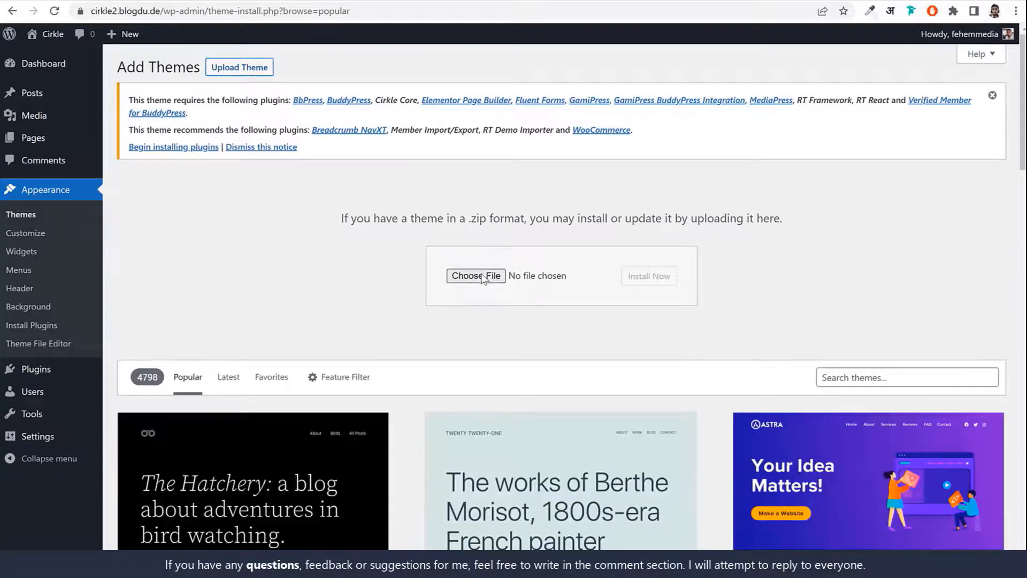
left_click(151, 89)
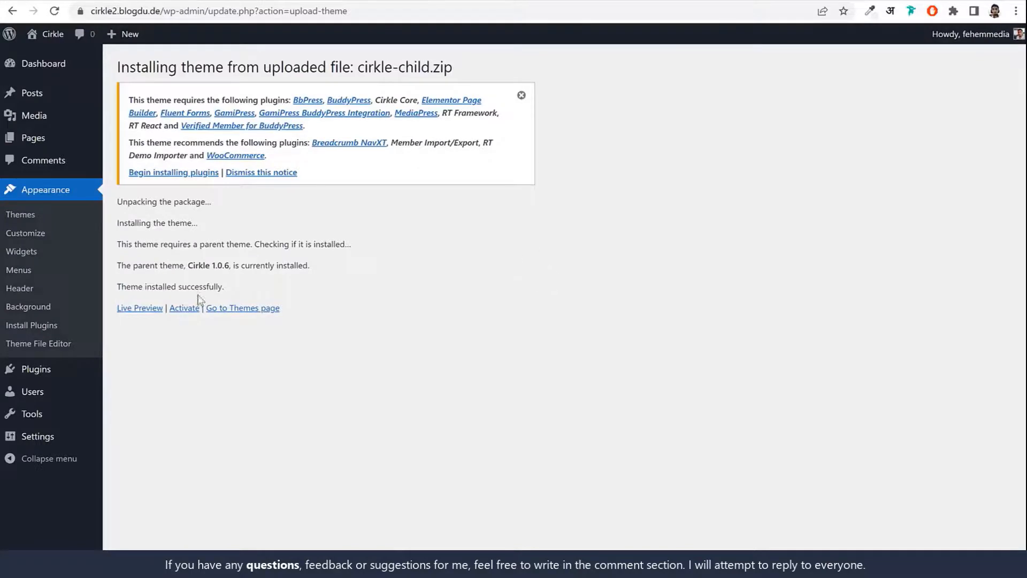
left_click(177, 313)
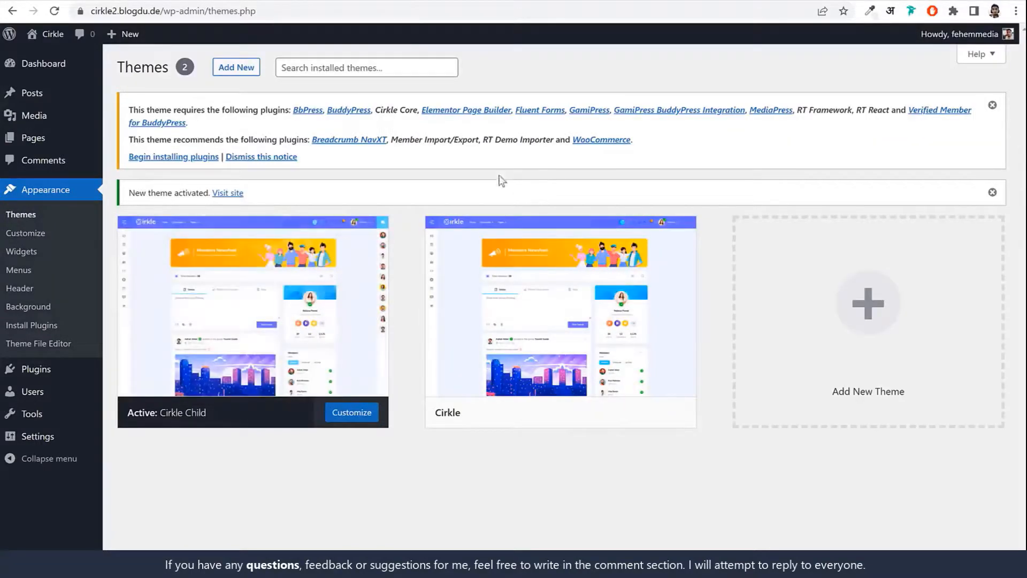
left_click_drag(129, 109, 295, 110)
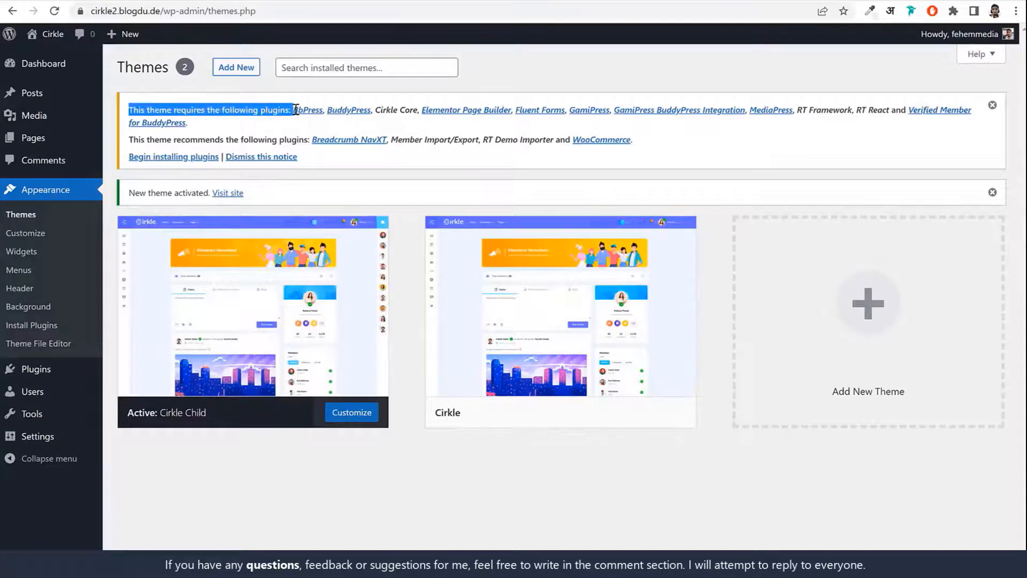
left_click(278, 110)
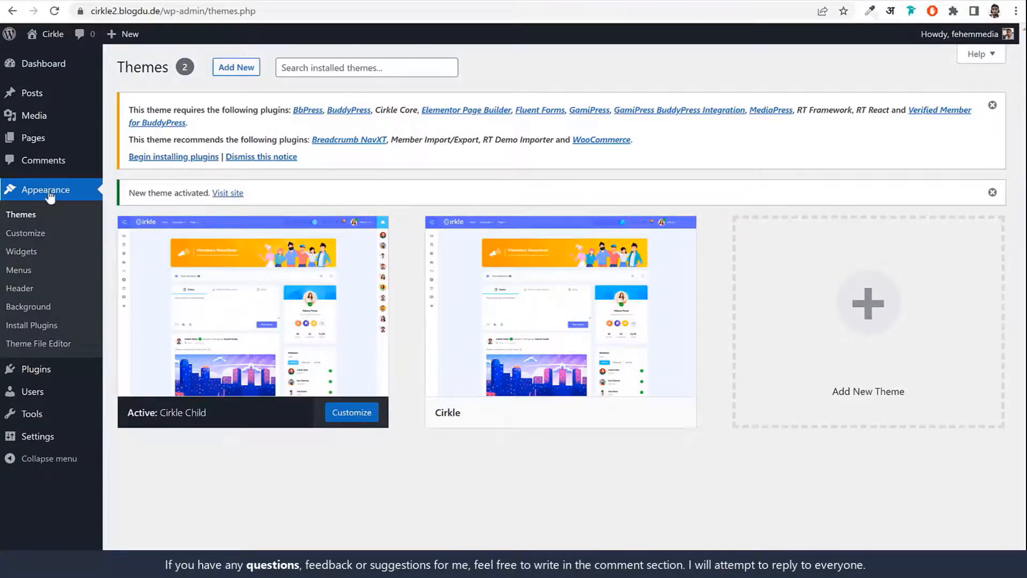
Select all 15 listed plugins on Install Plugins and bulk-install them.
left_click(38, 327)
scroll(249, 345, "down", 5)
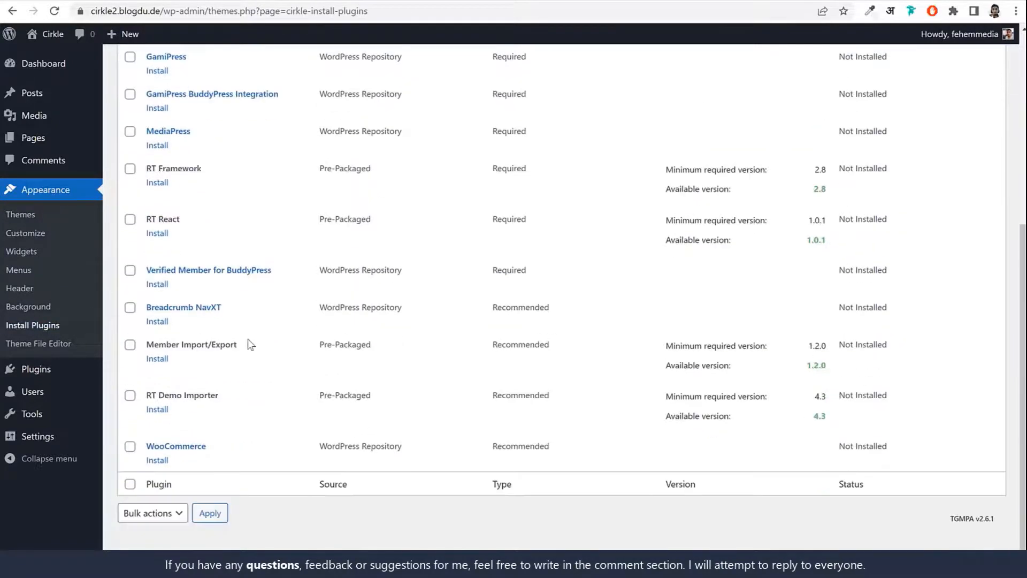
scroll(249, 345, "up", 5)
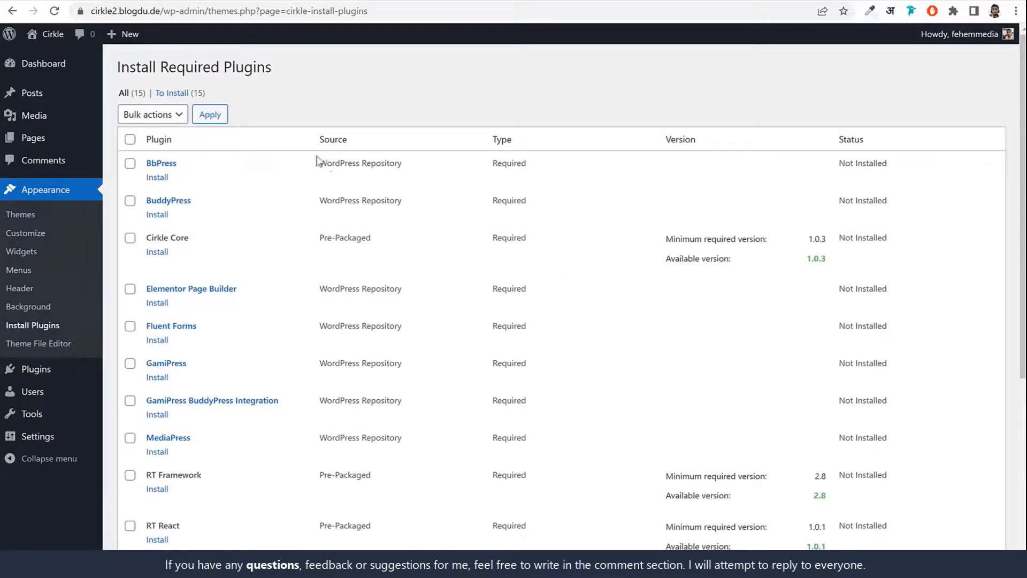
left_click(130, 140)
scroll(182, 334, "down", 5)
scroll(196, 335, "up", 5)
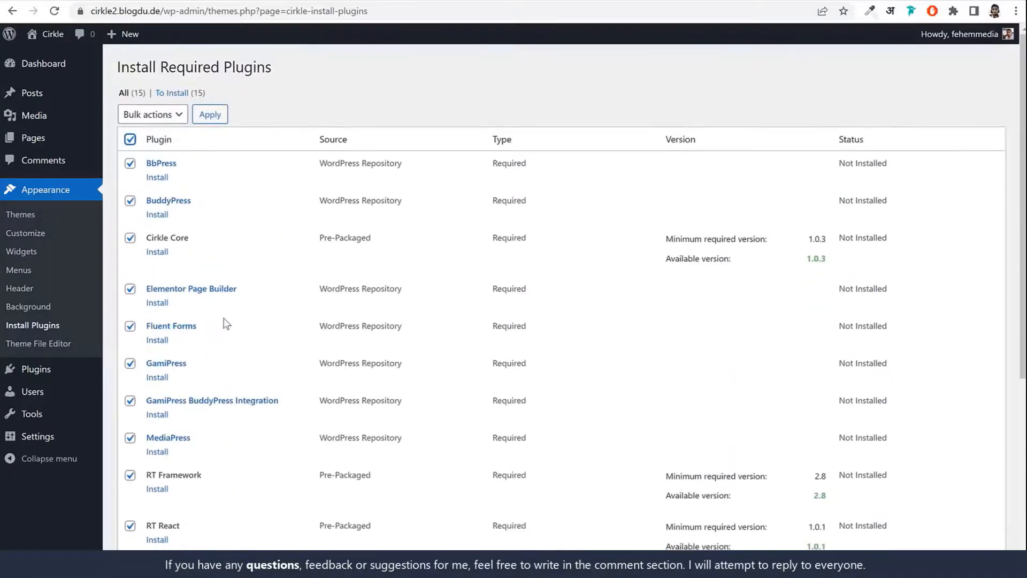
left_click(166, 117)
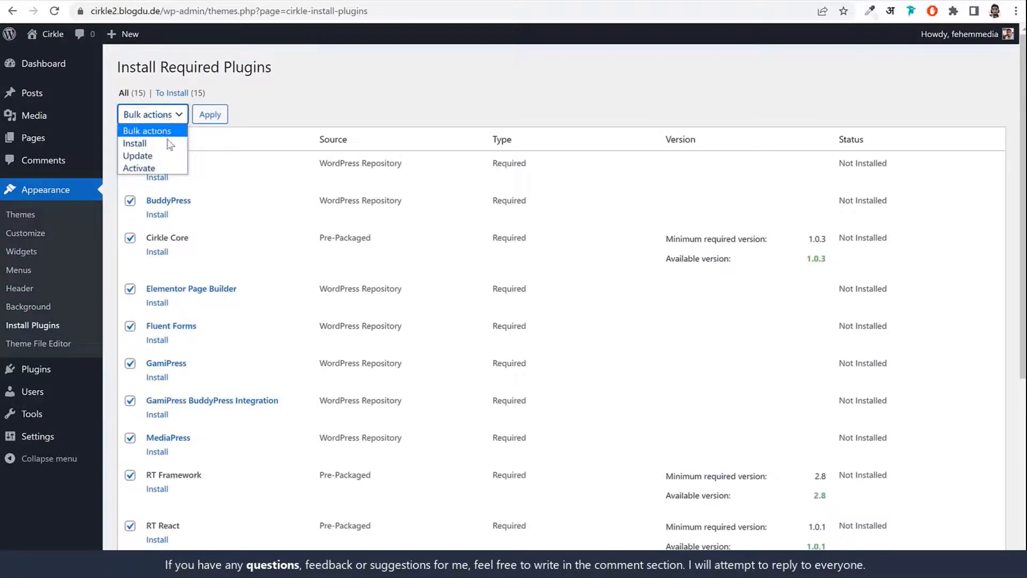
left_click(161, 143)
left_click(212, 119)
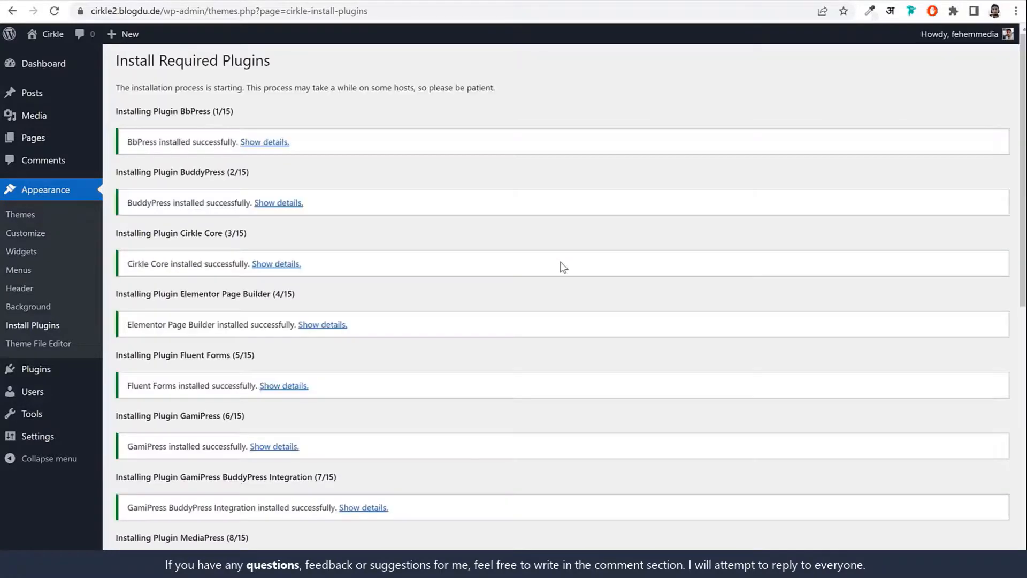
scroll(560, 262, "down", 10)
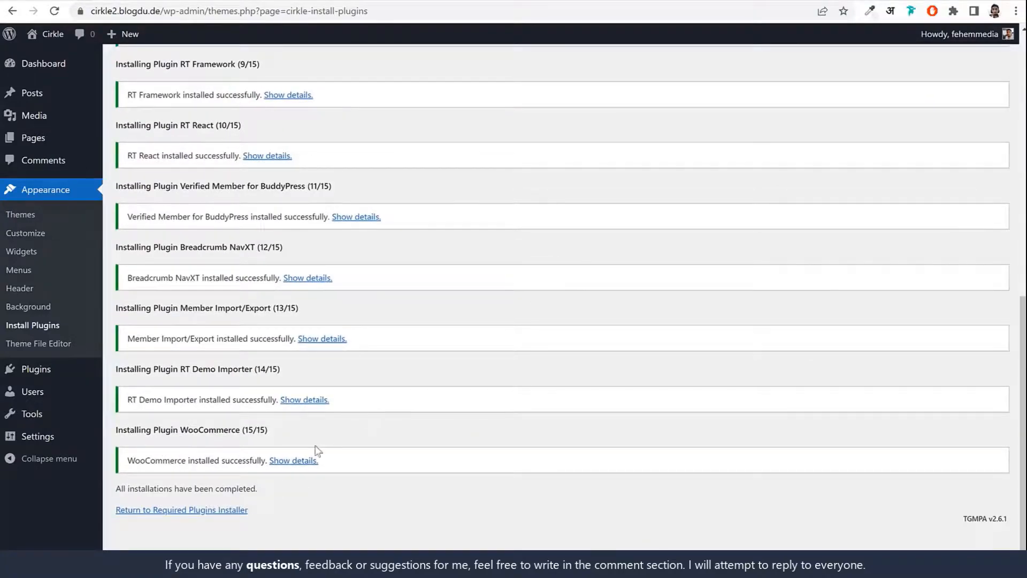
left_click_drag(293, 508, 107, 510)
Bulk-activate all 15 installed Cirkle plugins from the Required Plugins Installer.
left_click(175, 513)
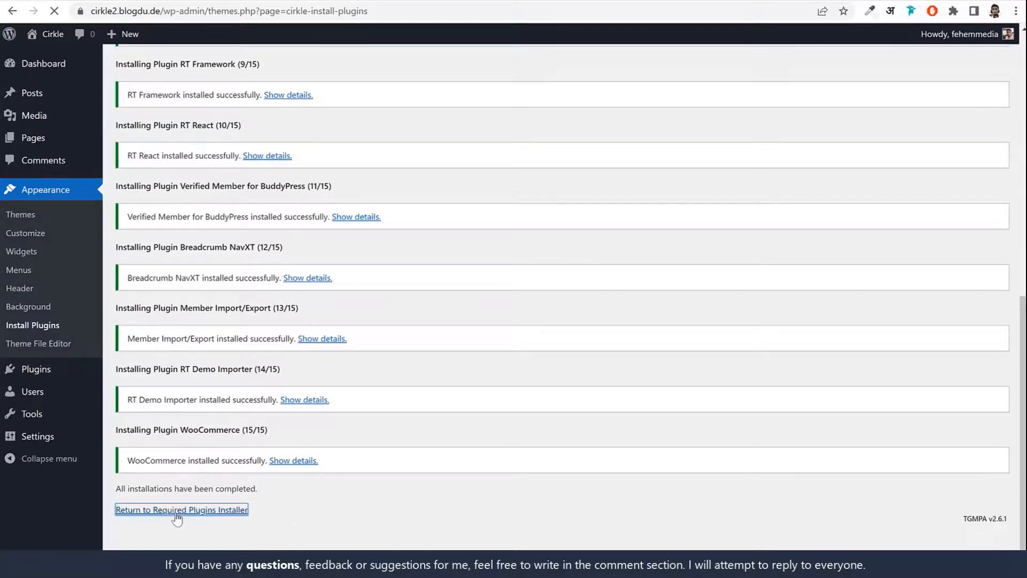
scroll(335, 384, "down", 2)
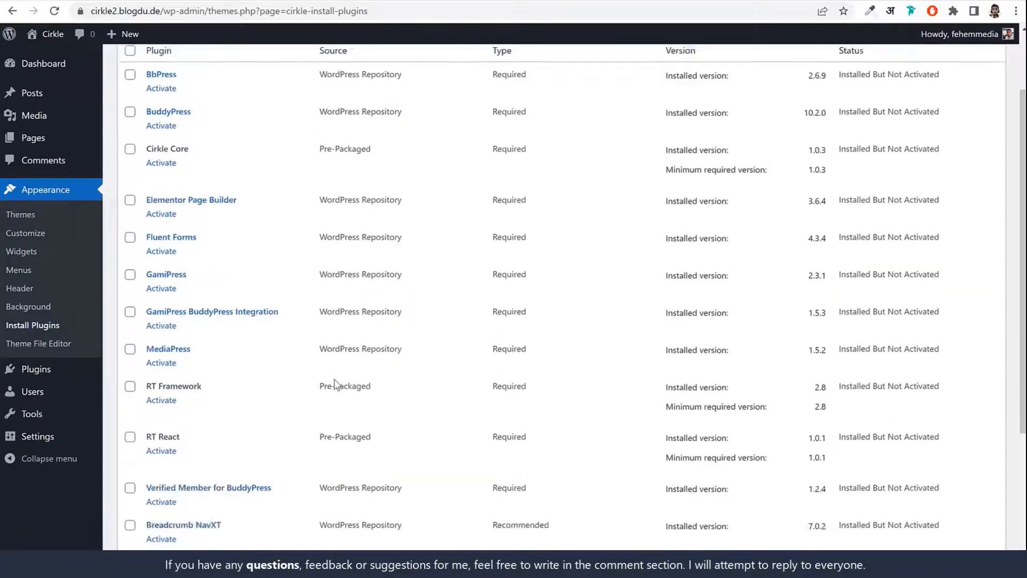
scroll(335, 383, "down", 3)
scroll(337, 386, "up", 5)
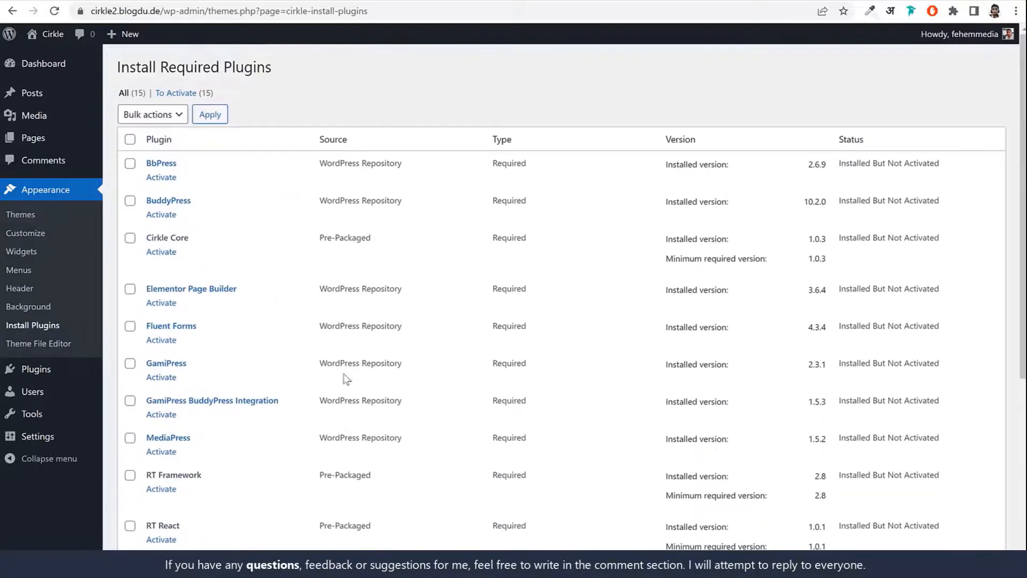
left_click(131, 141)
left_click(145, 116)
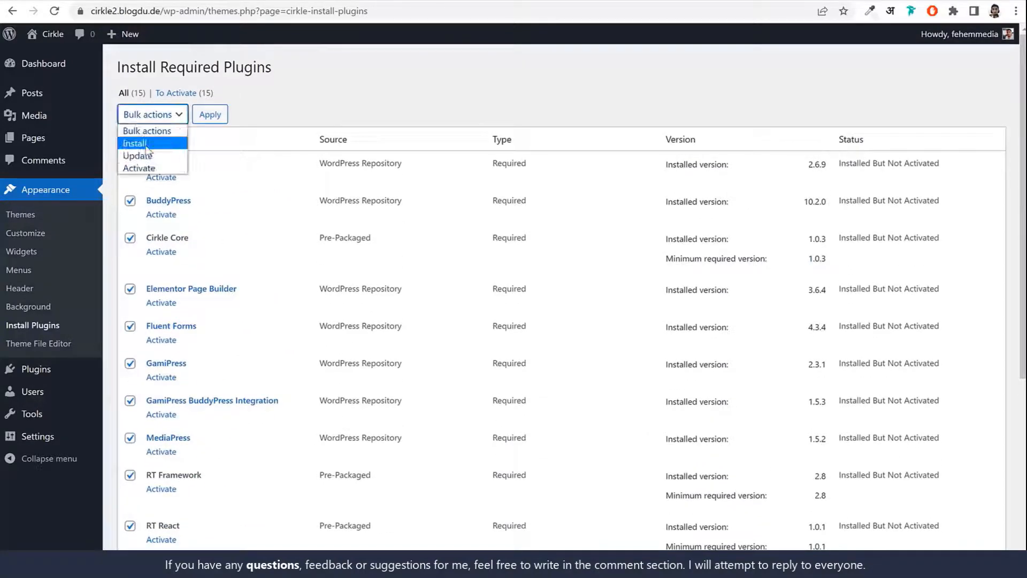
left_click(156, 169)
left_click(209, 115)
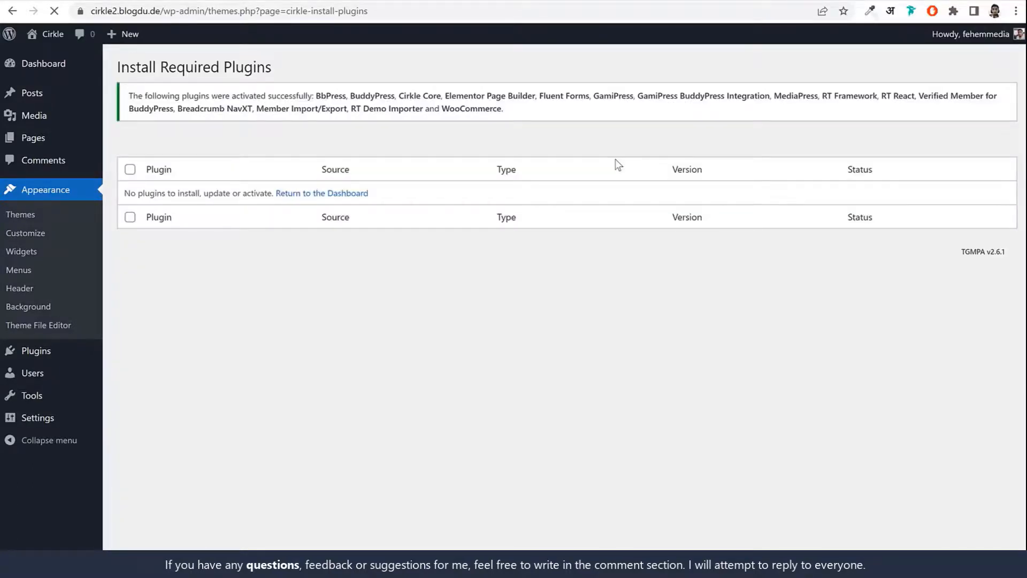
Skip the WooCommerce store details setup and decline usage-data sharing.
left_click(74, 68)
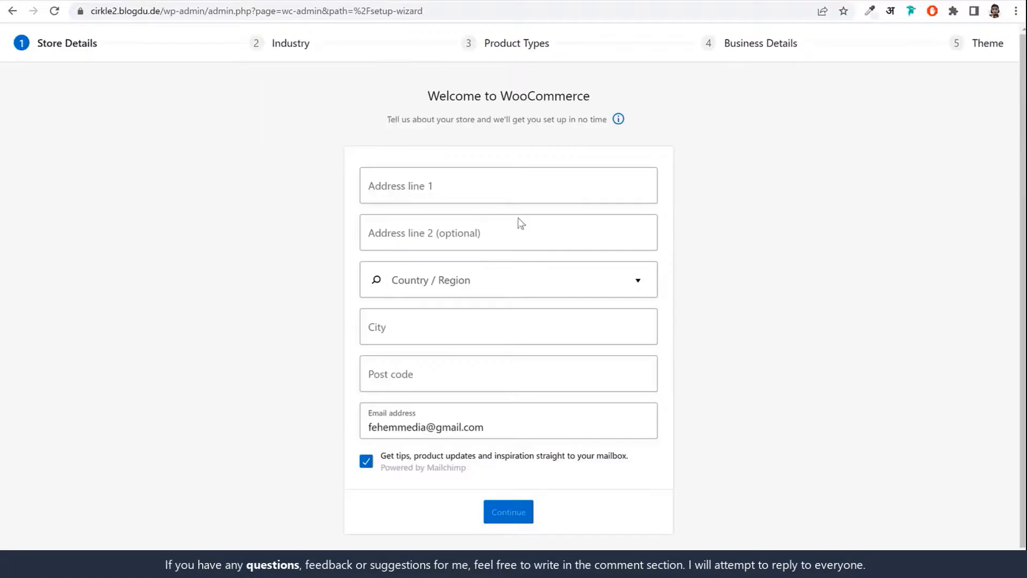
left_click_drag(501, 97, 596, 96)
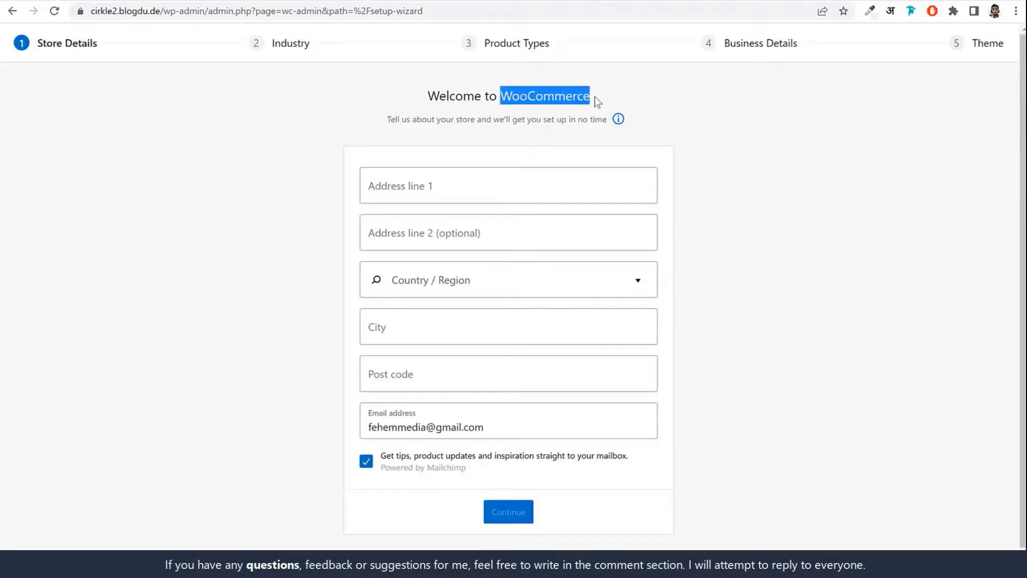
left_click(595, 98)
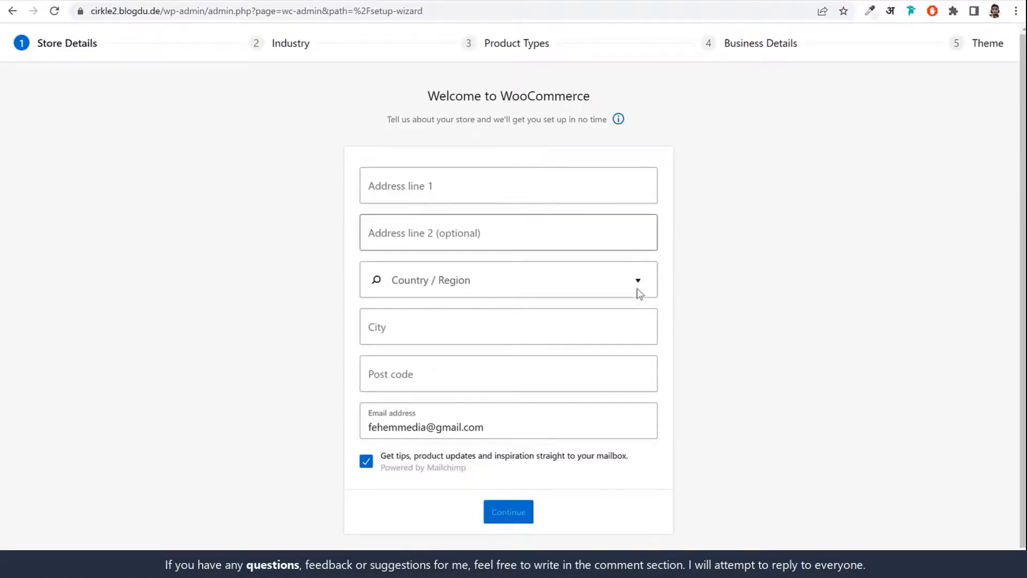
scroll(637, 321, "down", 1)
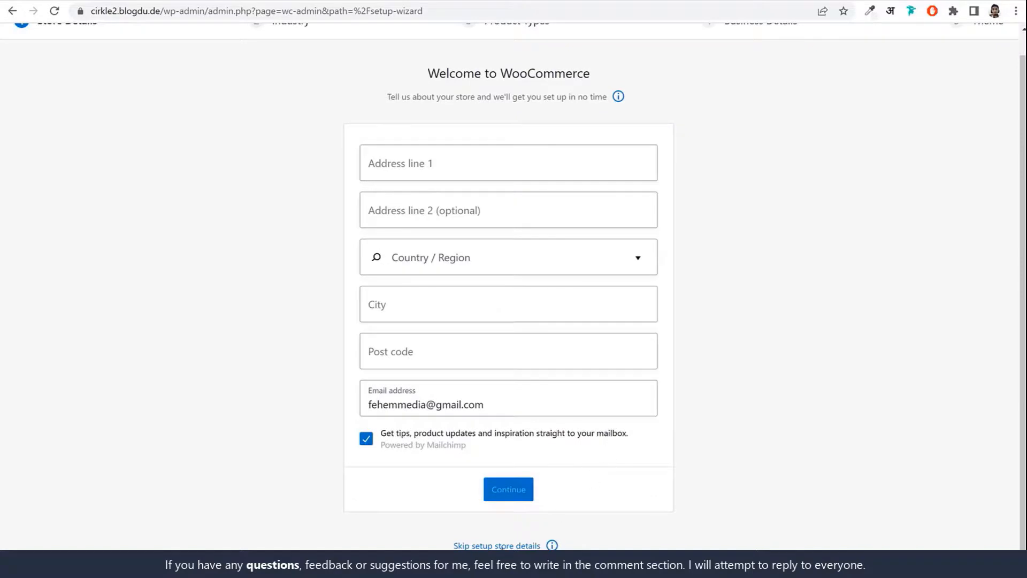
left_click(501, 545)
left_click(567, 349)
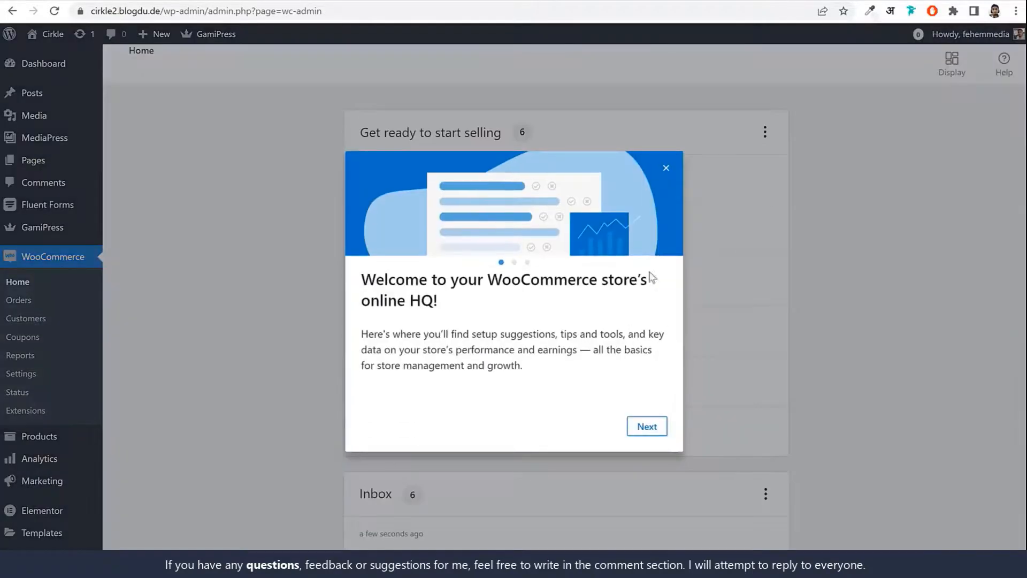
left_click(666, 168)
left_click(71, 66)
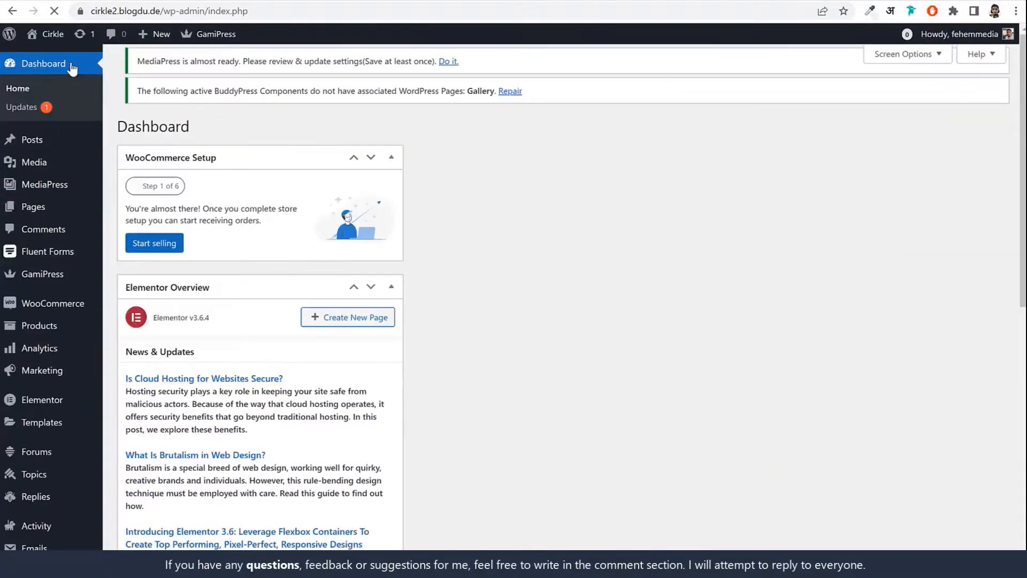
scroll(349, 323, "down", 2)
scroll(349, 324, "up", 3)
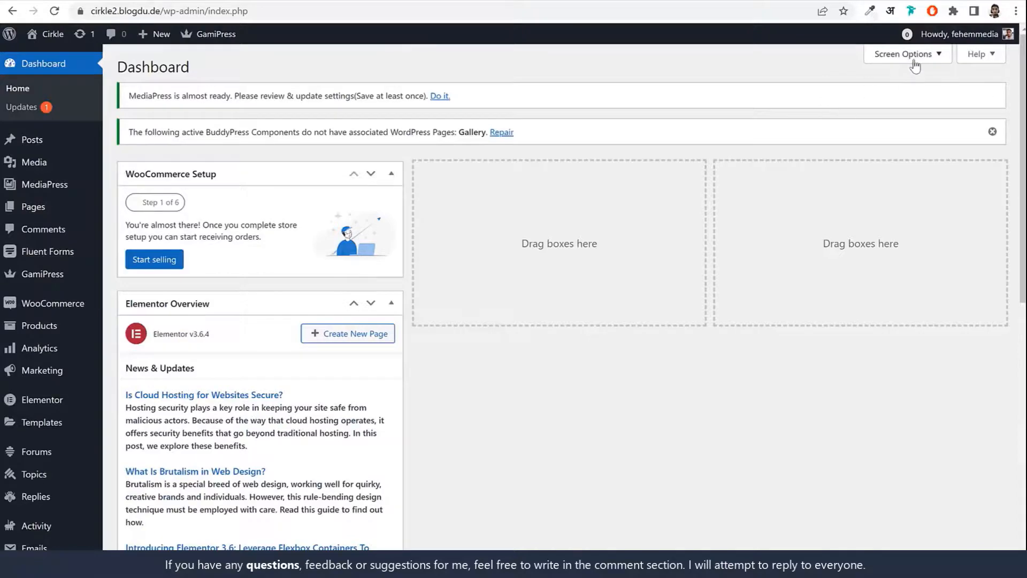
left_click(915, 64)
left_click(171, 112)
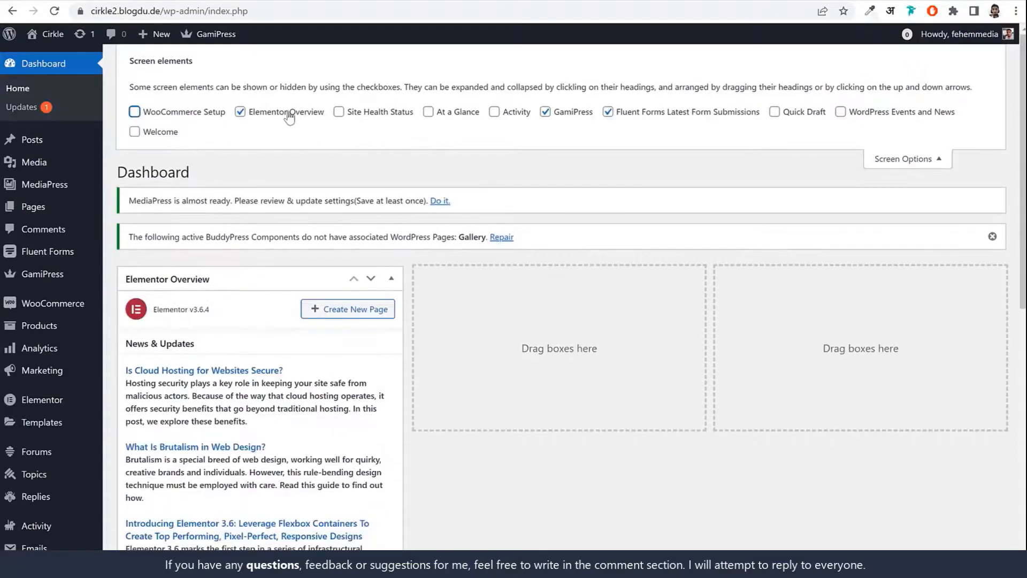
left_click(291, 114)
left_click(608, 111)
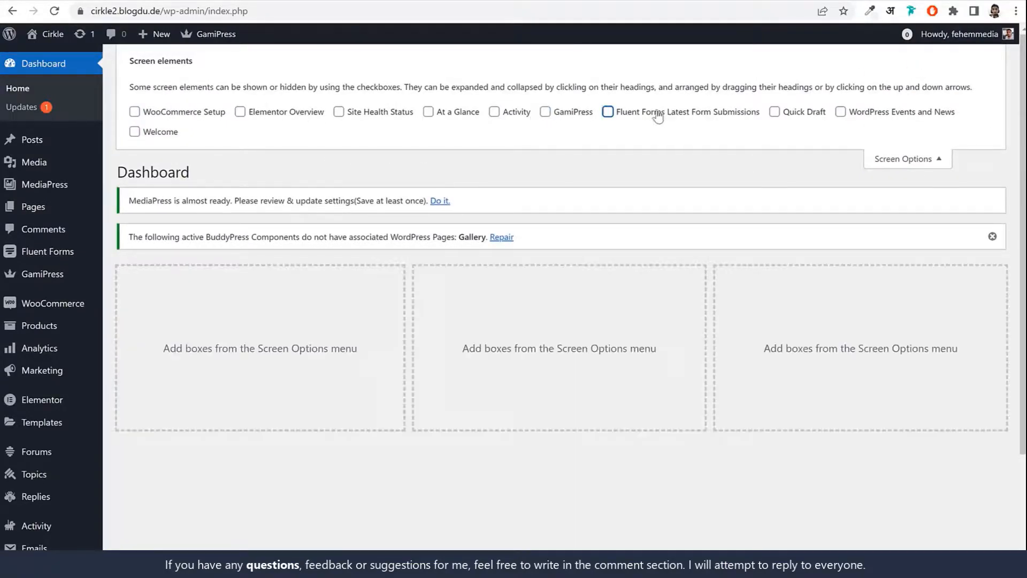
left_click(893, 163)
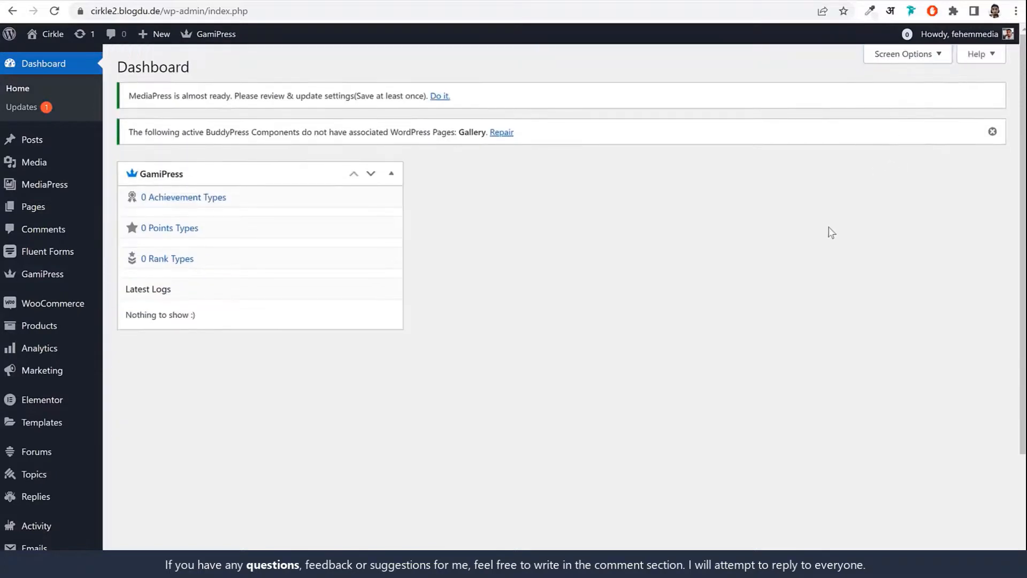
left_click(24, 108)
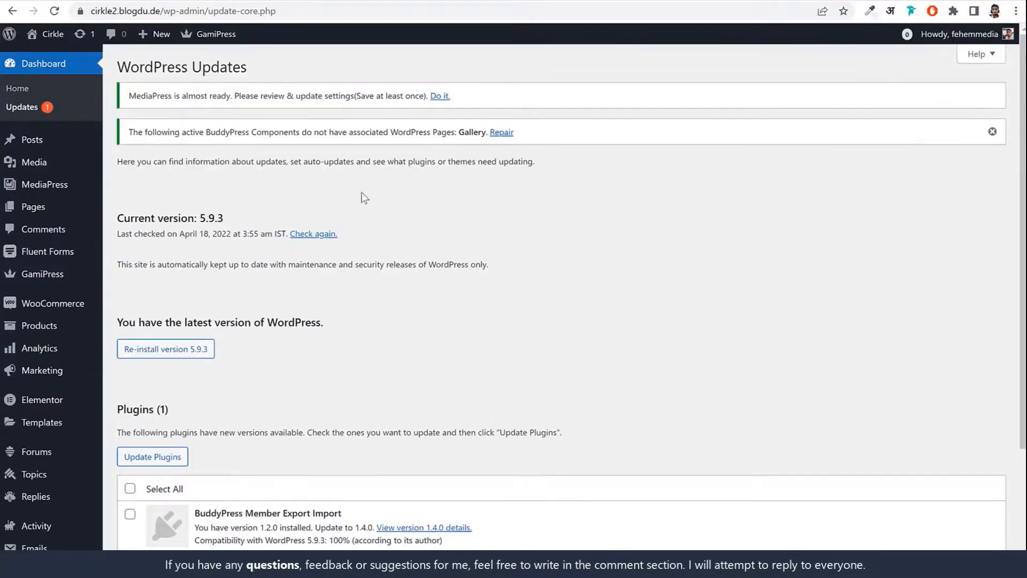
scroll(413, 282, "down", 5)
scroll(416, 288, "down", 1)
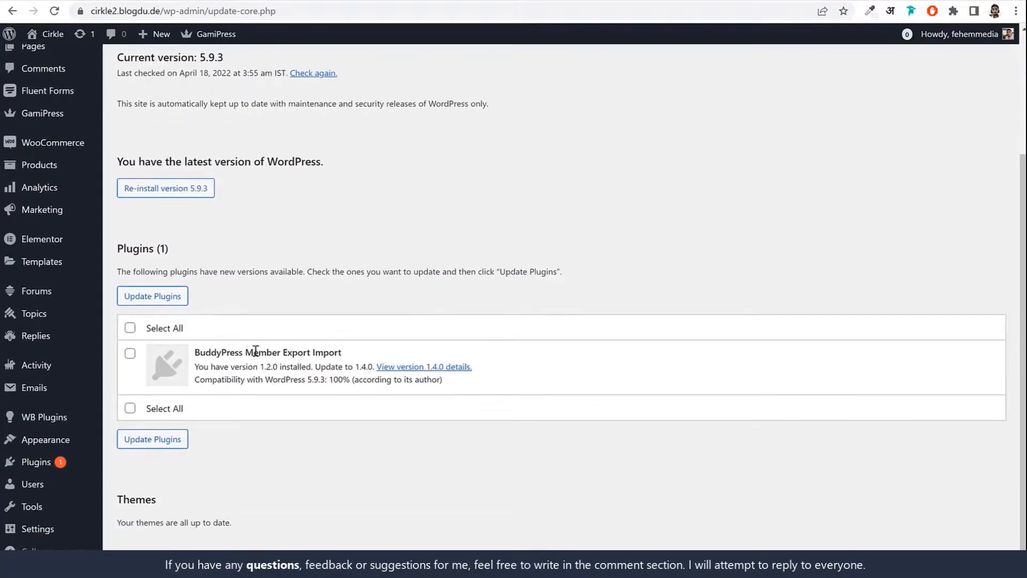
scroll(277, 354, "up", 3)
scroll(312, 369, "down", 2)
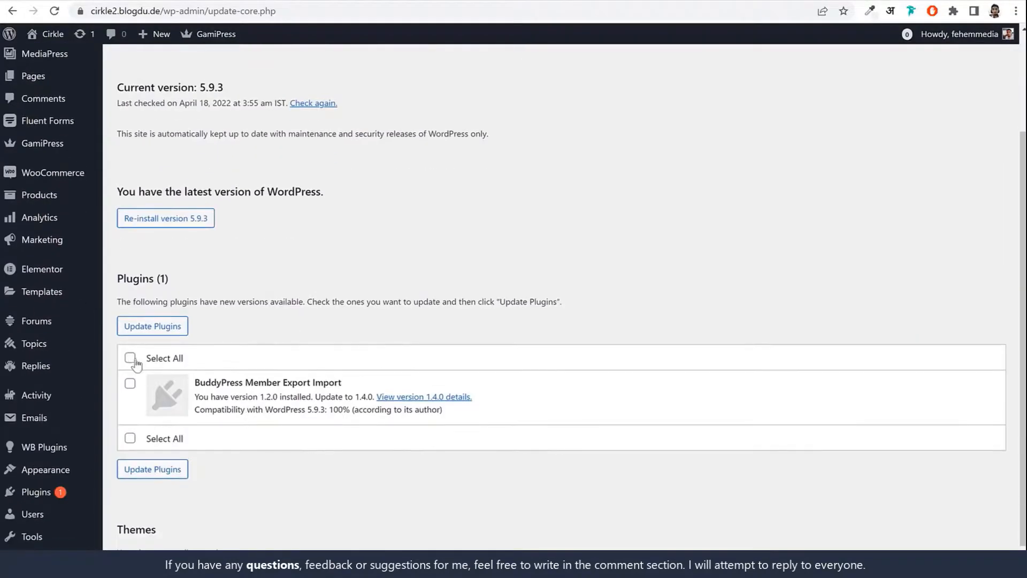
left_click(129, 383)
scroll(210, 350, "up", 2)
left_click(42, 65)
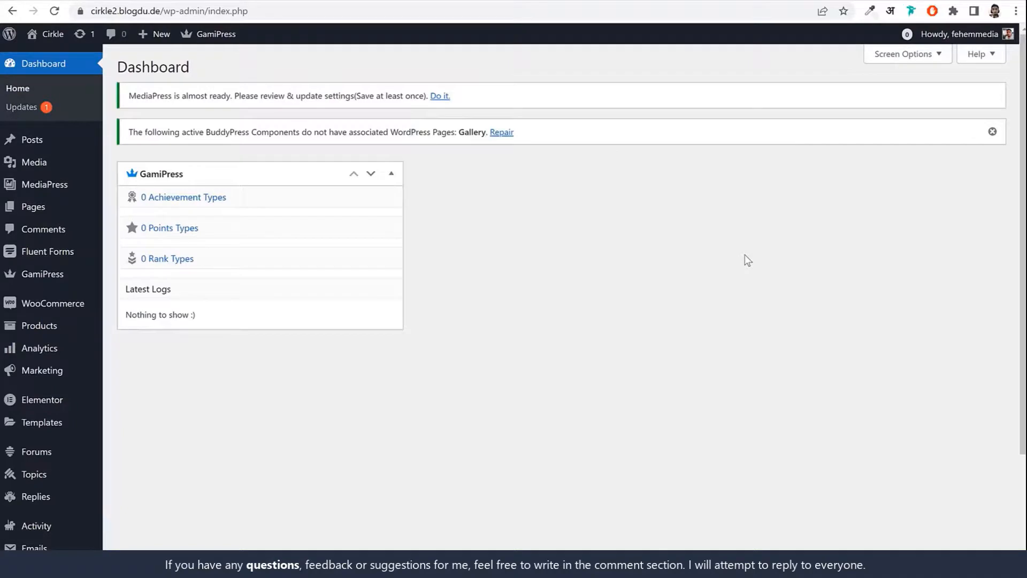
scroll(731, 277, "down", 3)
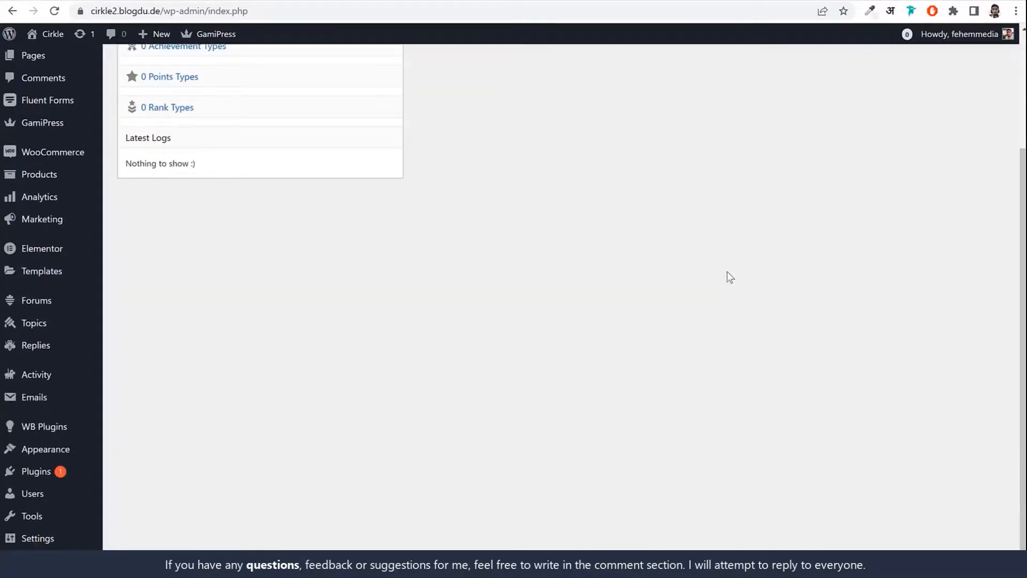
mouse_move(62, 535)
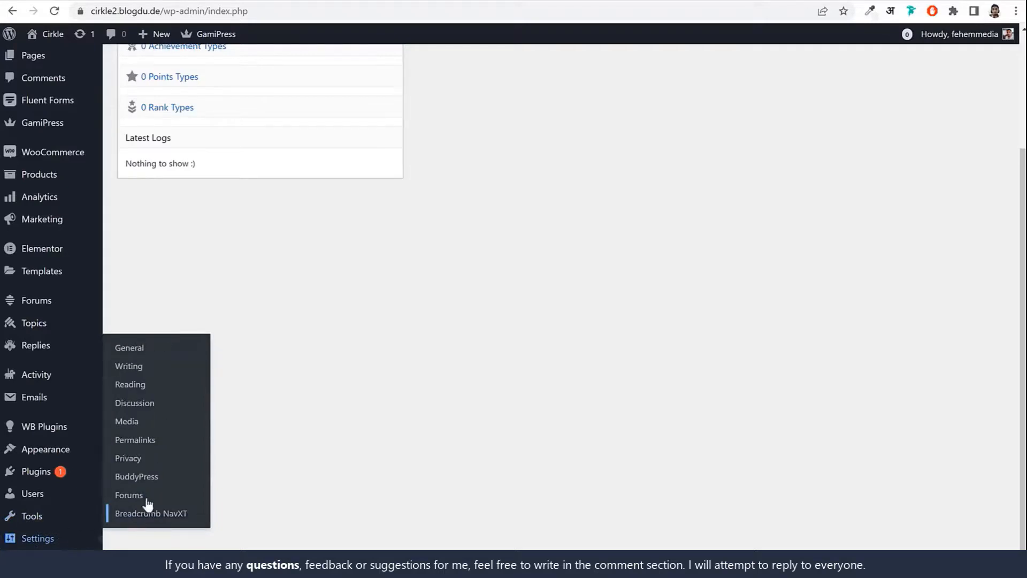
Review the BuddyPress Components list, looking at the Extended Profiles name and description.
left_click(142, 477)
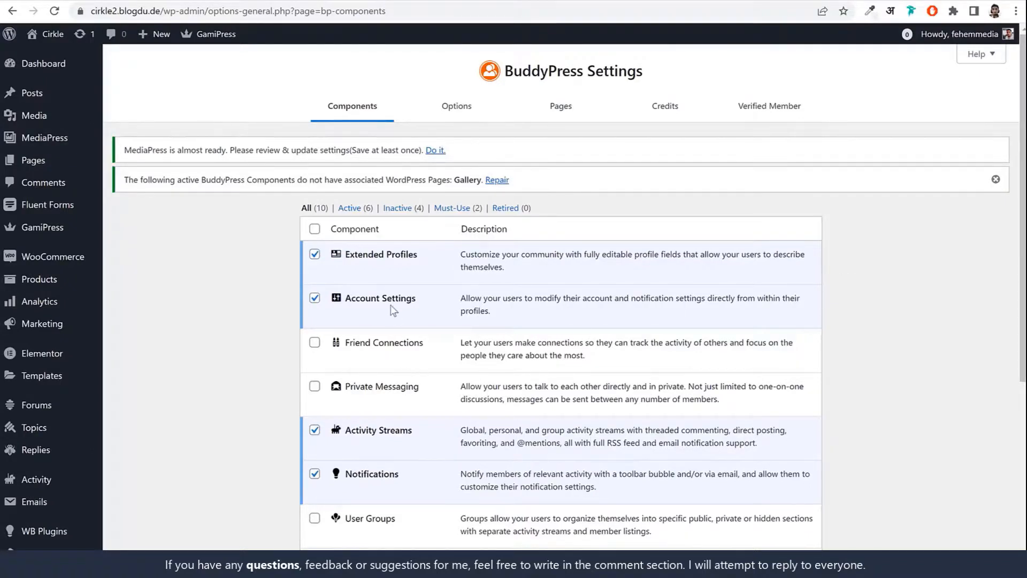
left_click_drag(420, 256, 347, 257)
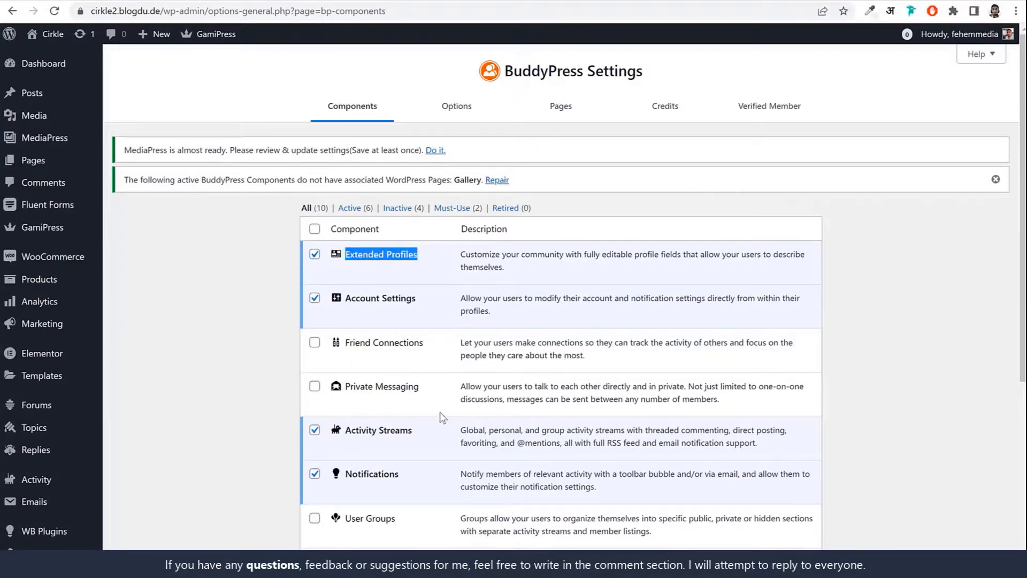
scroll(436, 268, "down", 4)
scroll(471, 257, "up", 4)
left_click_drag(461, 256, 515, 275)
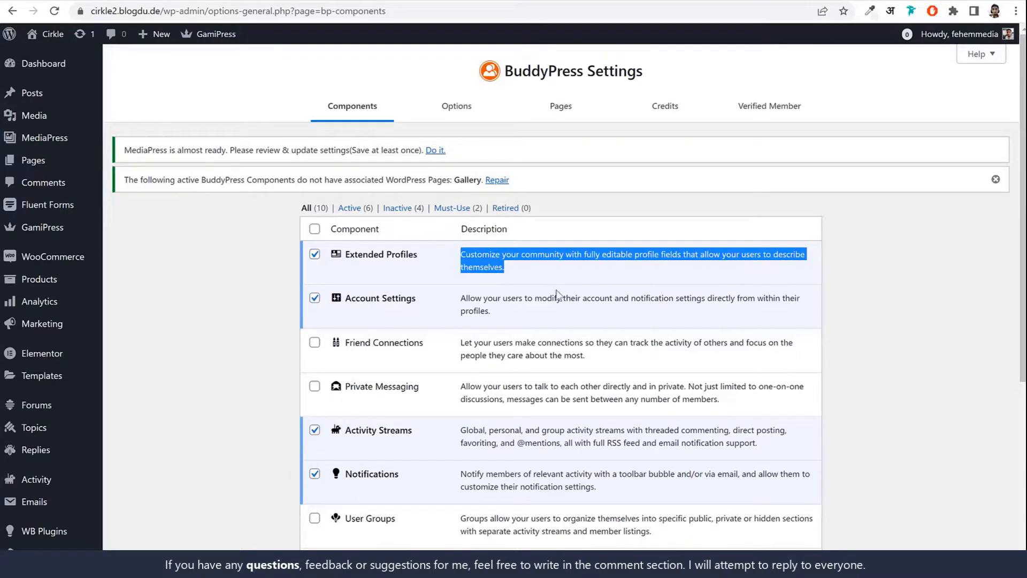
left_click(903, 275)
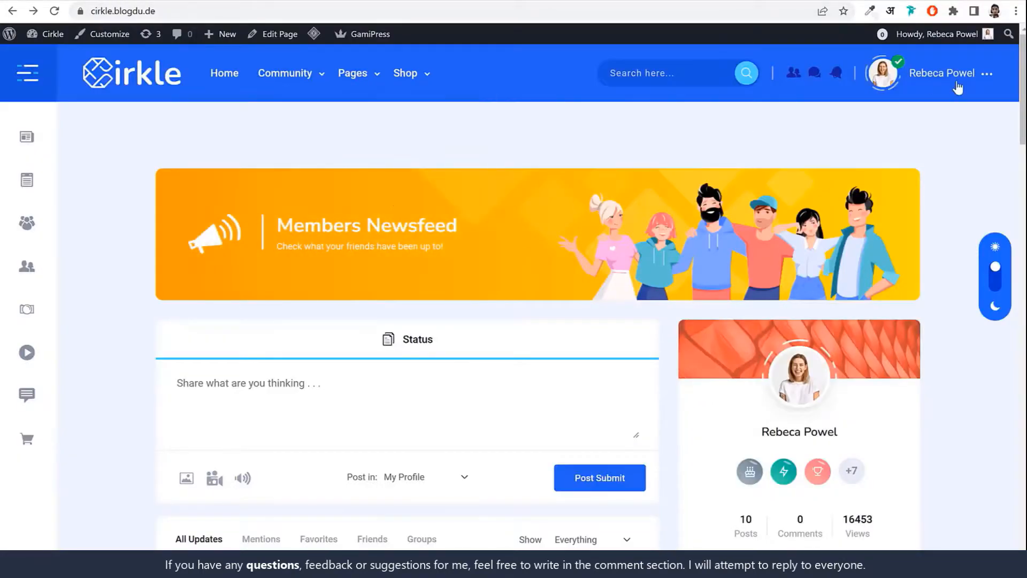
Review the logged-in member's profile page, including its Contact Info section.
left_click(958, 88)
left_click(918, 137)
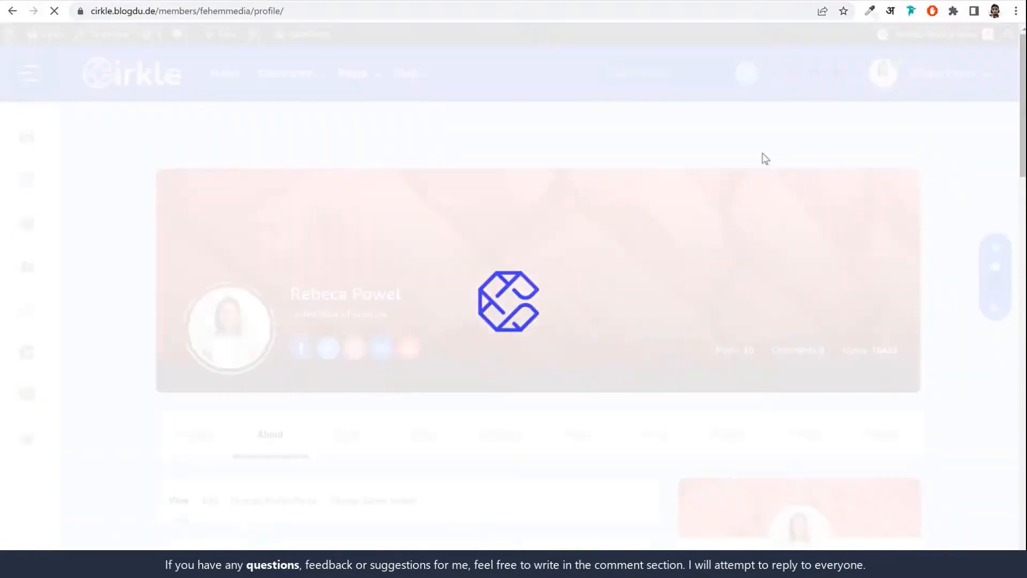
scroll(300, 326, "down", 6)
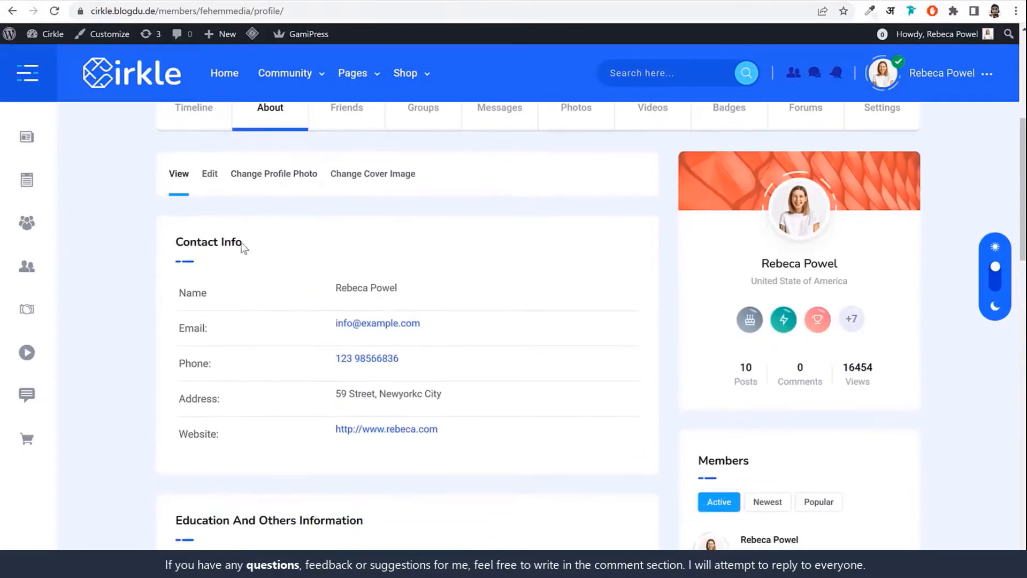
left_click_drag(242, 247, 171, 252)
left_click(197, 244)
left_click_drag(247, 245, 173, 243)
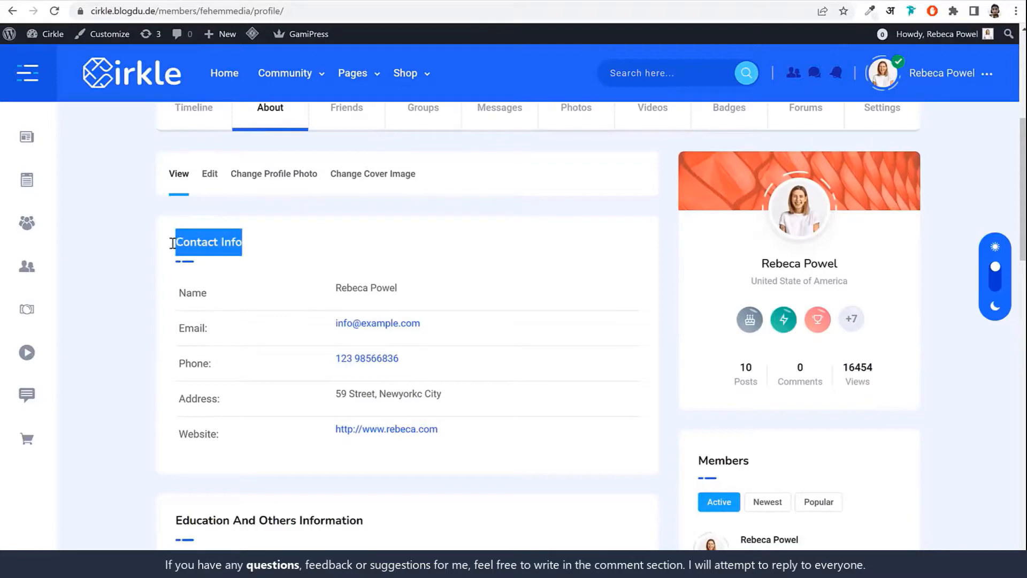
left_click(214, 239)
scroll(248, 253, "down", 6)
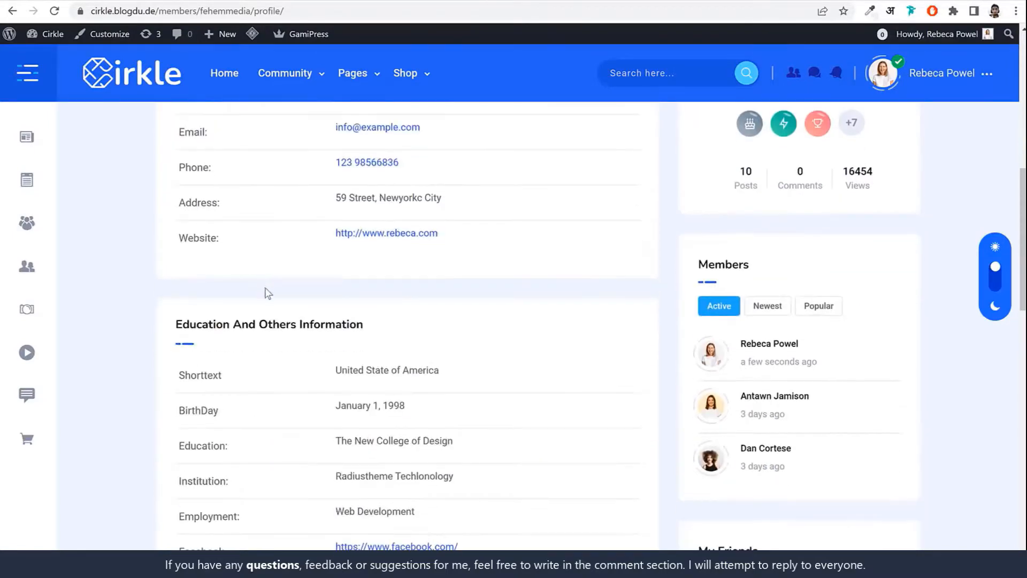
scroll(257, 405, "down", 5)
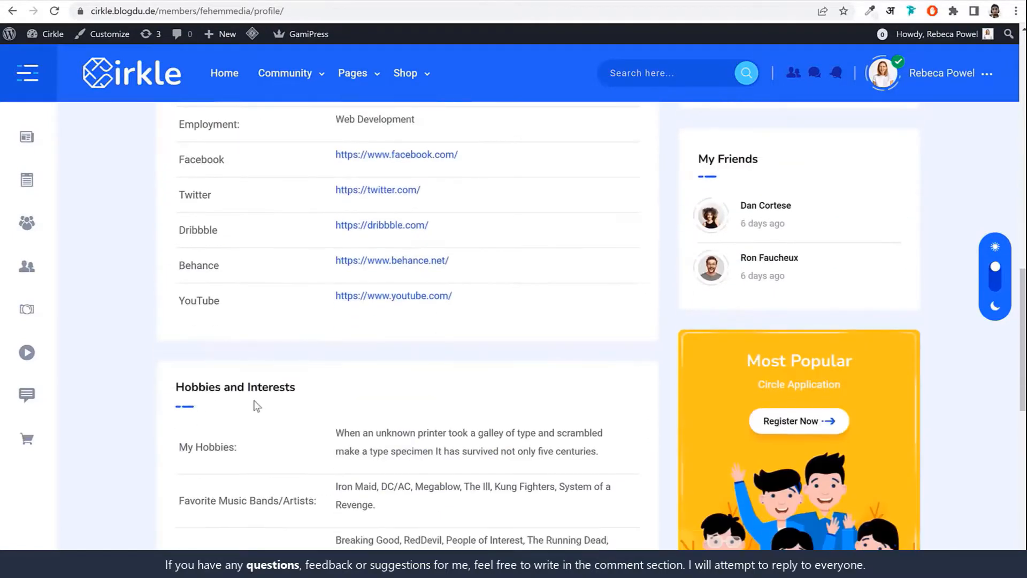
scroll(353, 379, "down", 4)
scroll(353, 378, "up", 10)
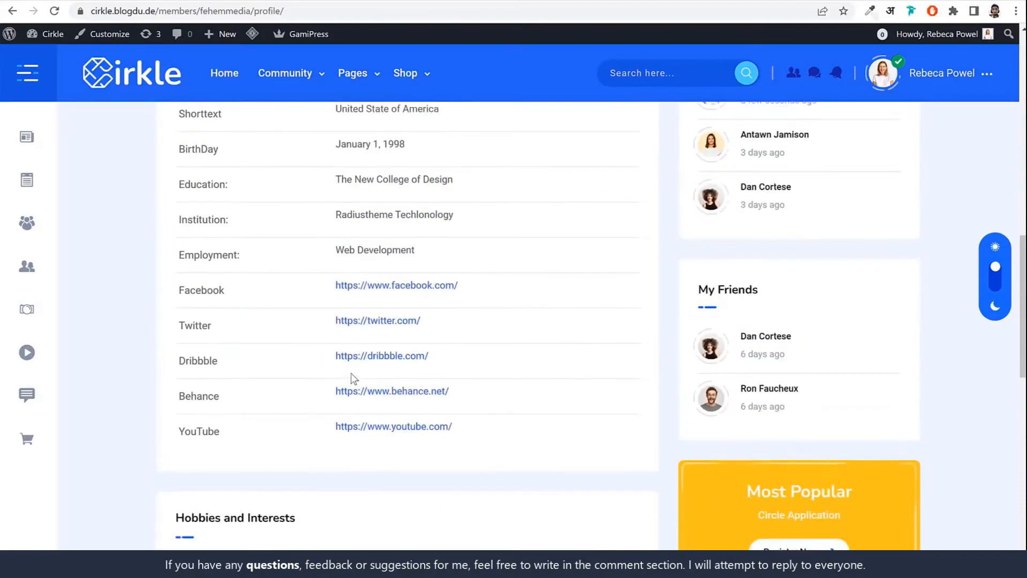
scroll(429, 303, "up", 6)
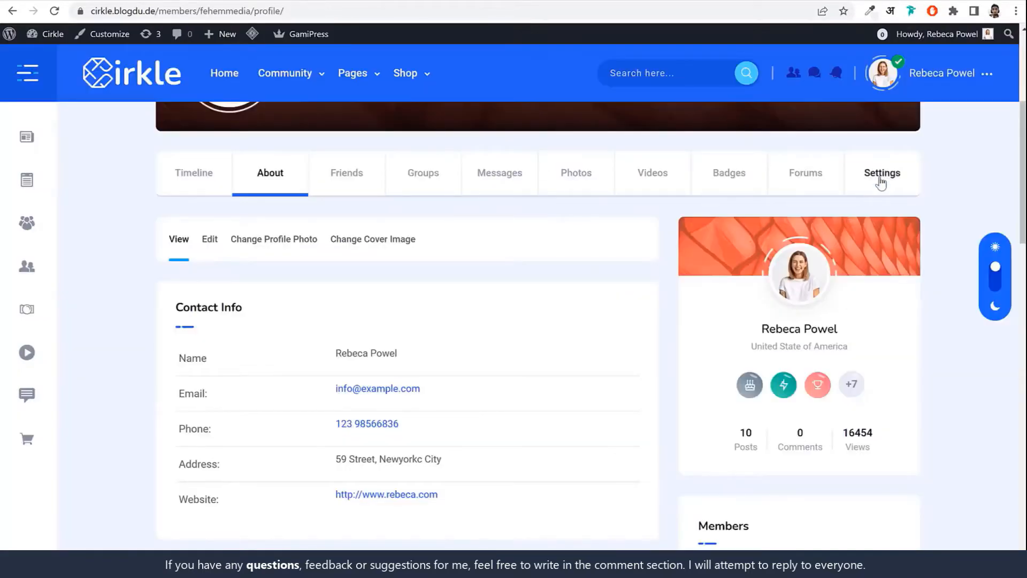
Enable the Friend Connections and Private Messaging BuddyPress components.
scroll(499, 342, "down", 6)
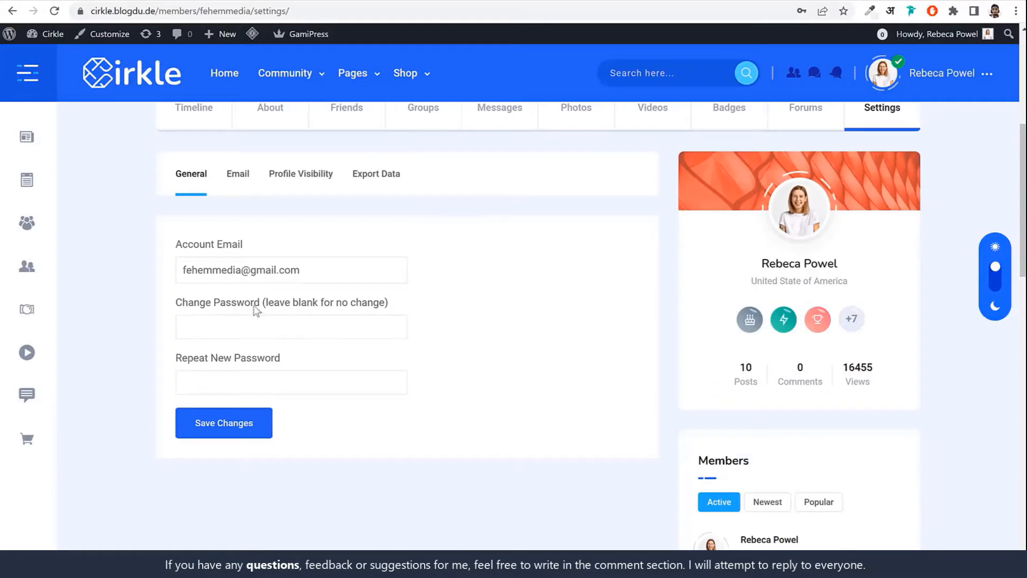
scroll(326, 271, "up", 2)
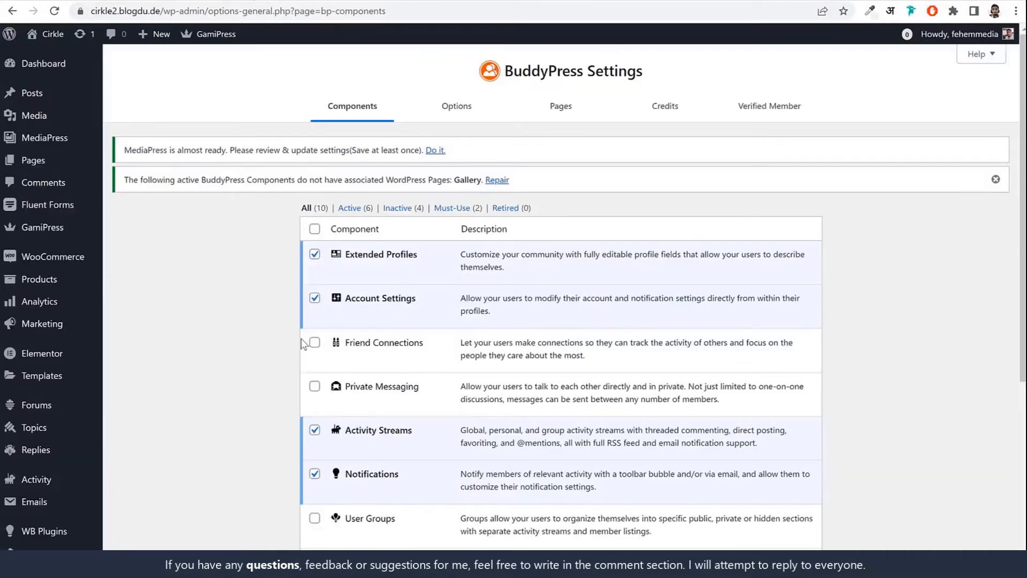
left_click(314, 343)
left_click(314, 385)
scroll(944, 366, "down", 4)
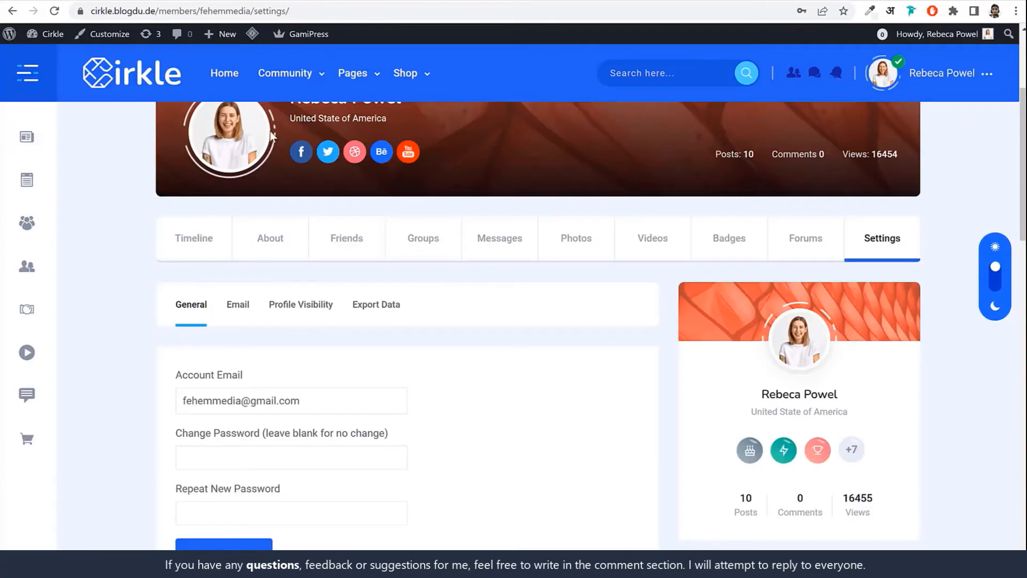
Browse the home Members Newsfeed activity stream.
left_click(224, 72)
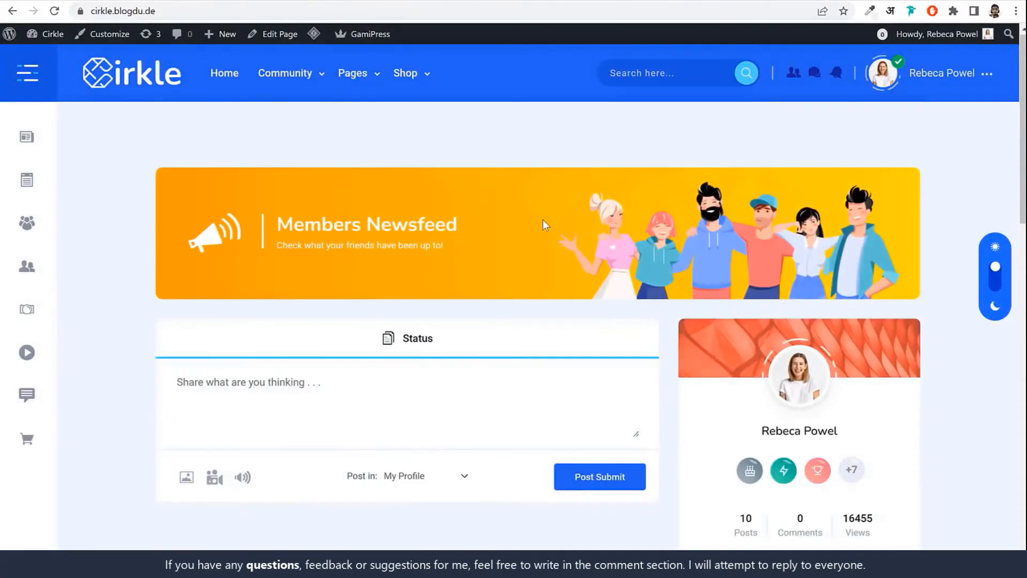
scroll(543, 224, "down", 5)
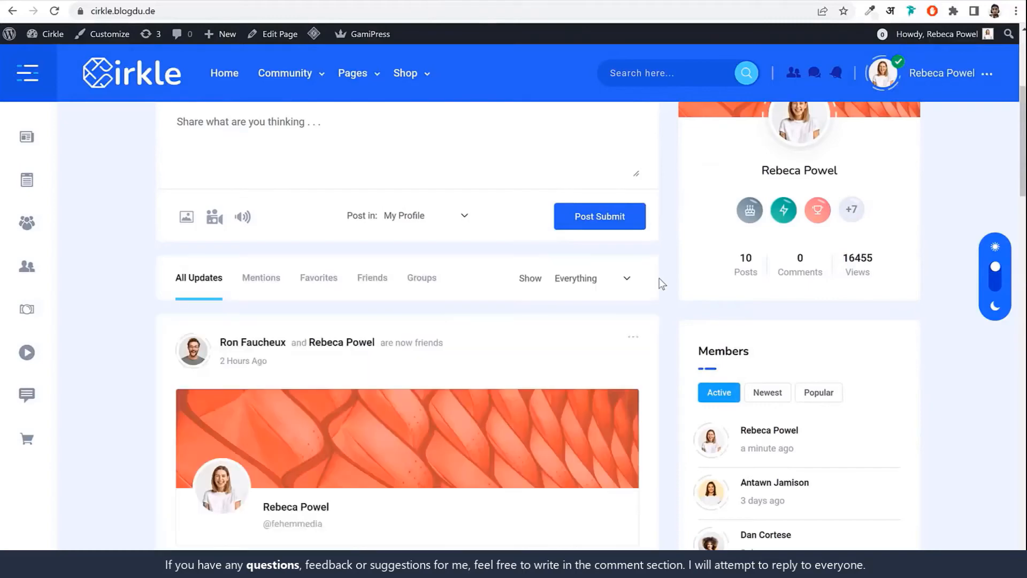
scroll(662, 284, "down", 4)
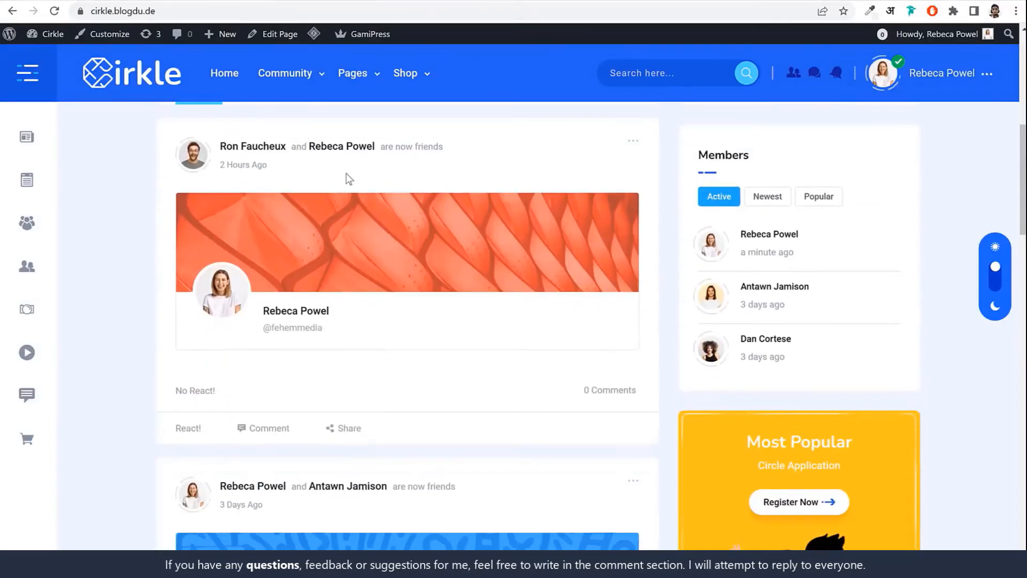